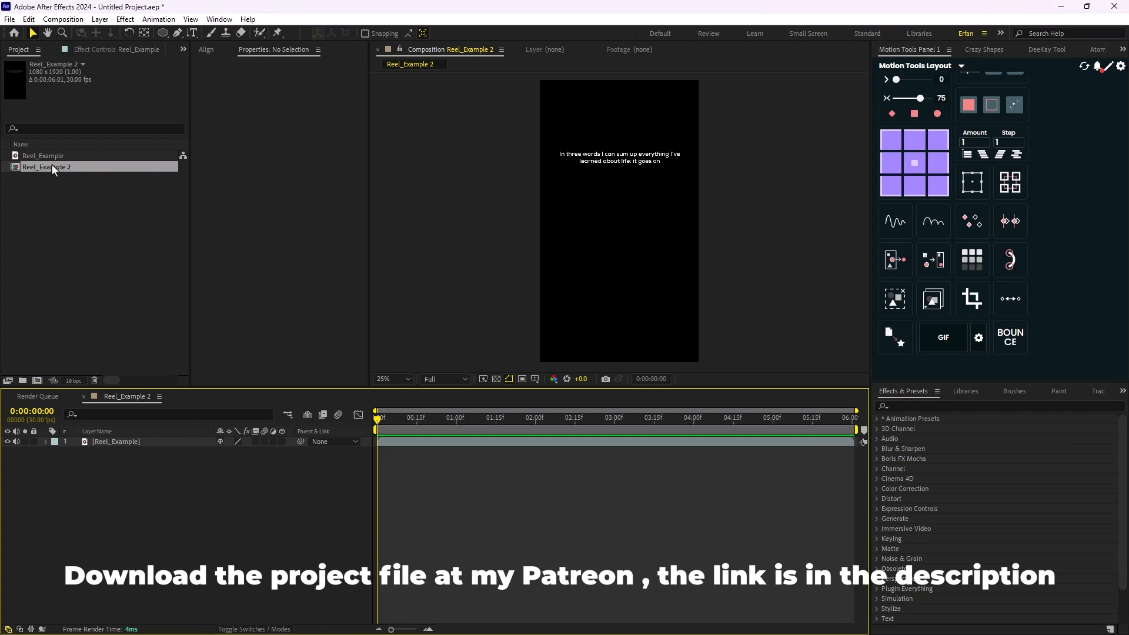
- Play through the reference reel animation and return the playhead to the start
key("space")
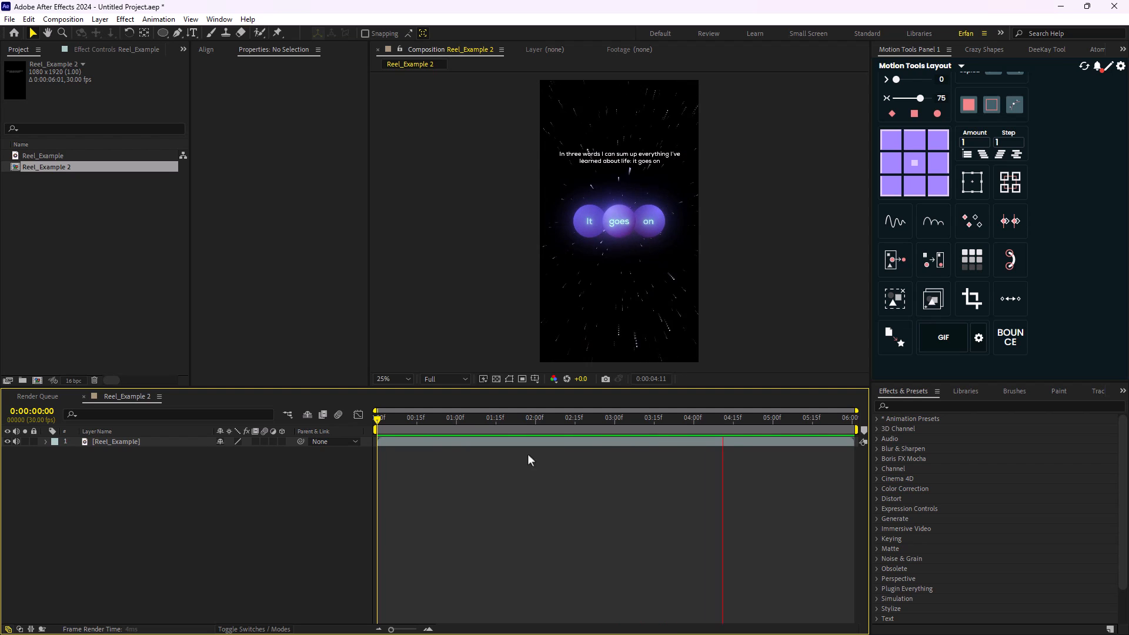
key("space")
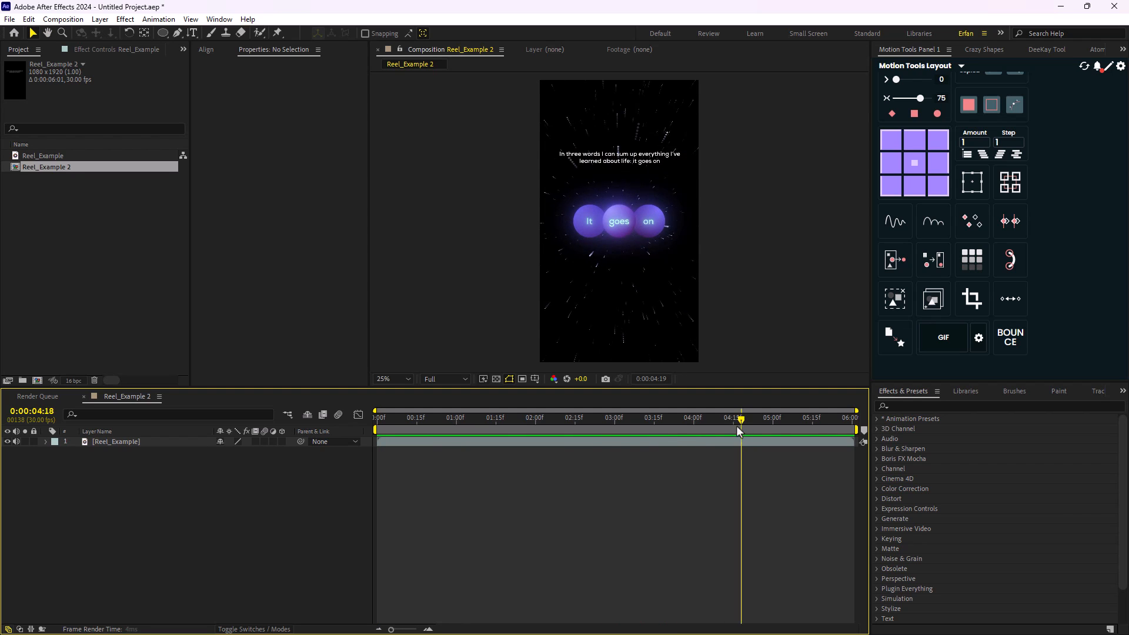
left_click_drag(737, 425, 379, 452)
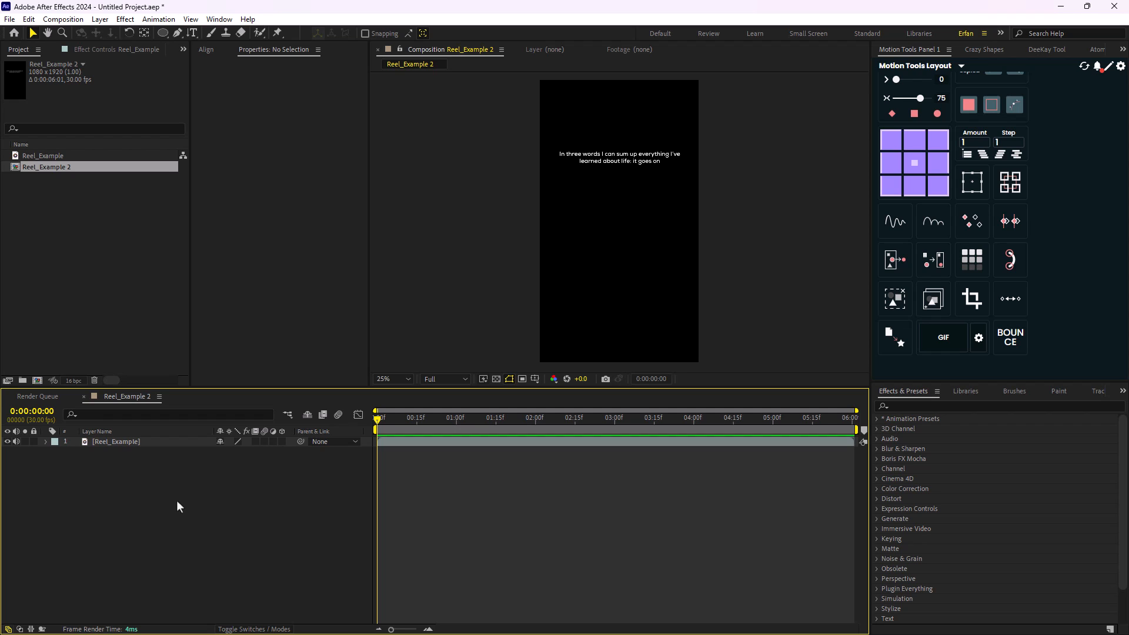
- Create a dark 1080 x 1920 px background solid named BG
key("ctrl+y")
type("BG")
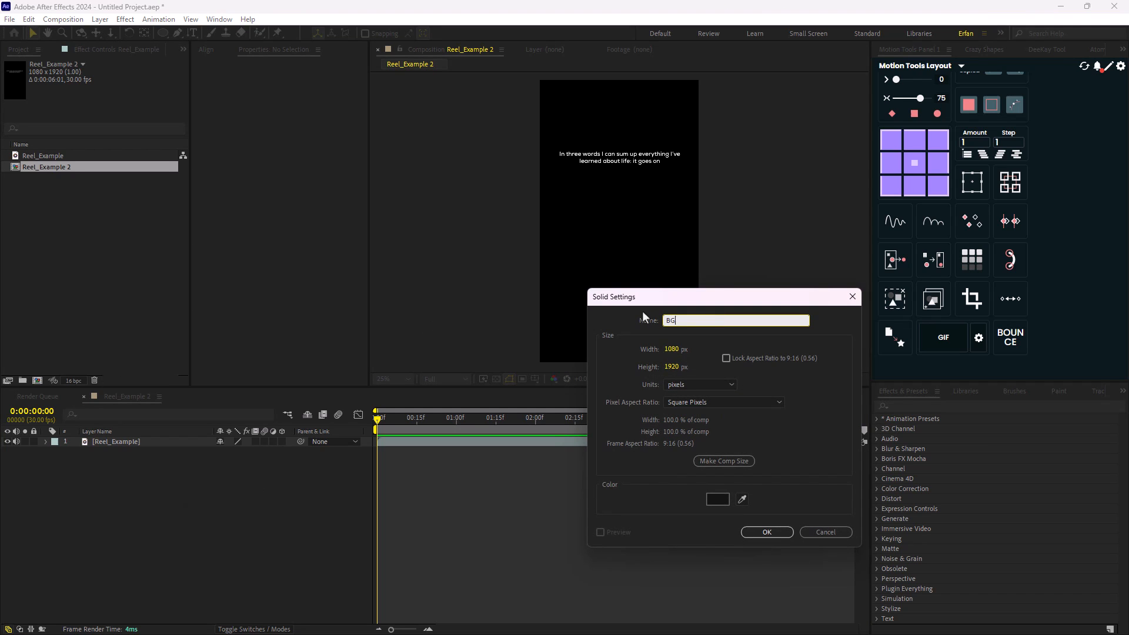
left_click(767, 534)
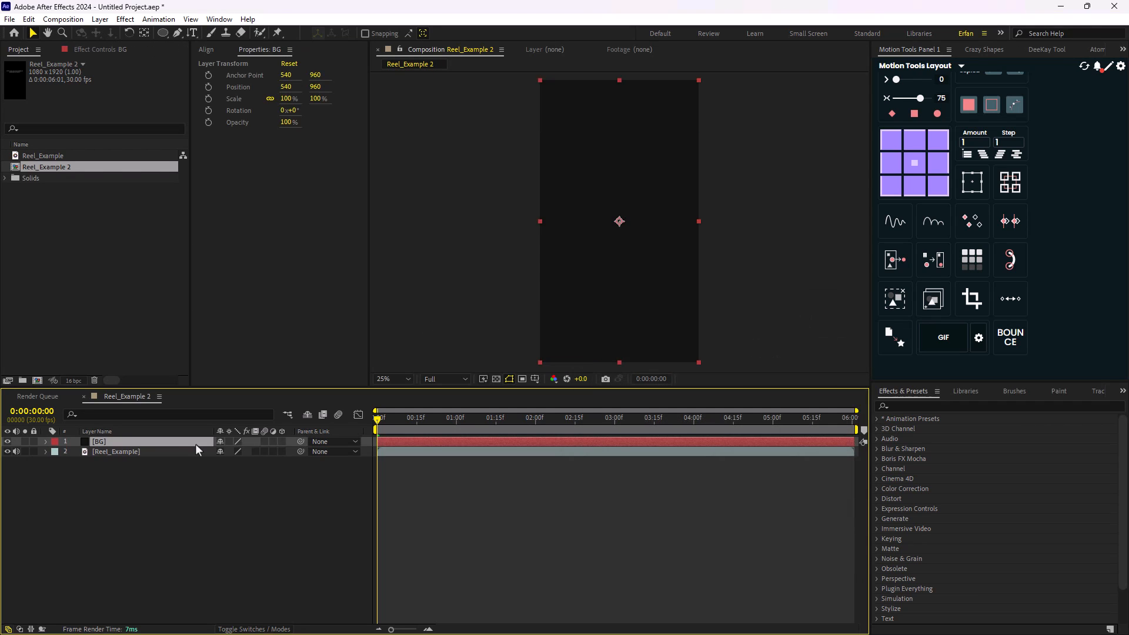
left_click(241, 487)
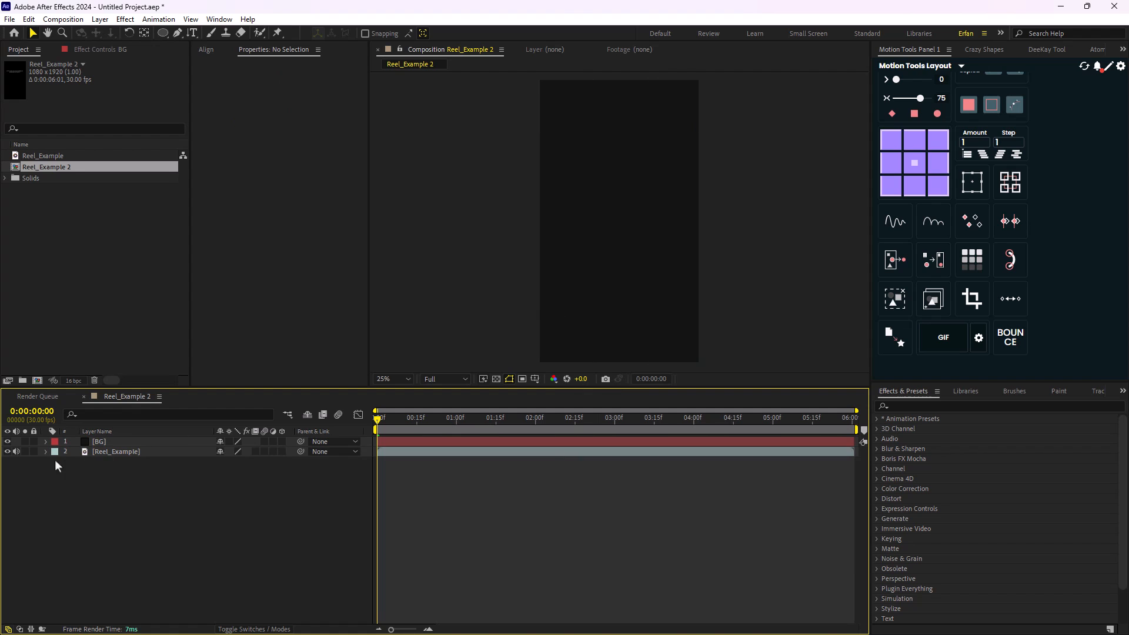
- Lock and solo the Reel_Example reference layer and move the playhead to 0:00:01:02 to show the glowing sphere
left_click(33, 452)
left_click_drag(378, 418, 295, 438)
mouse_move(455, 419)
left_mouse_down()
mouse_move(381, 419)
mouse_move(465, 425)
left_mouse_up()
key("period")
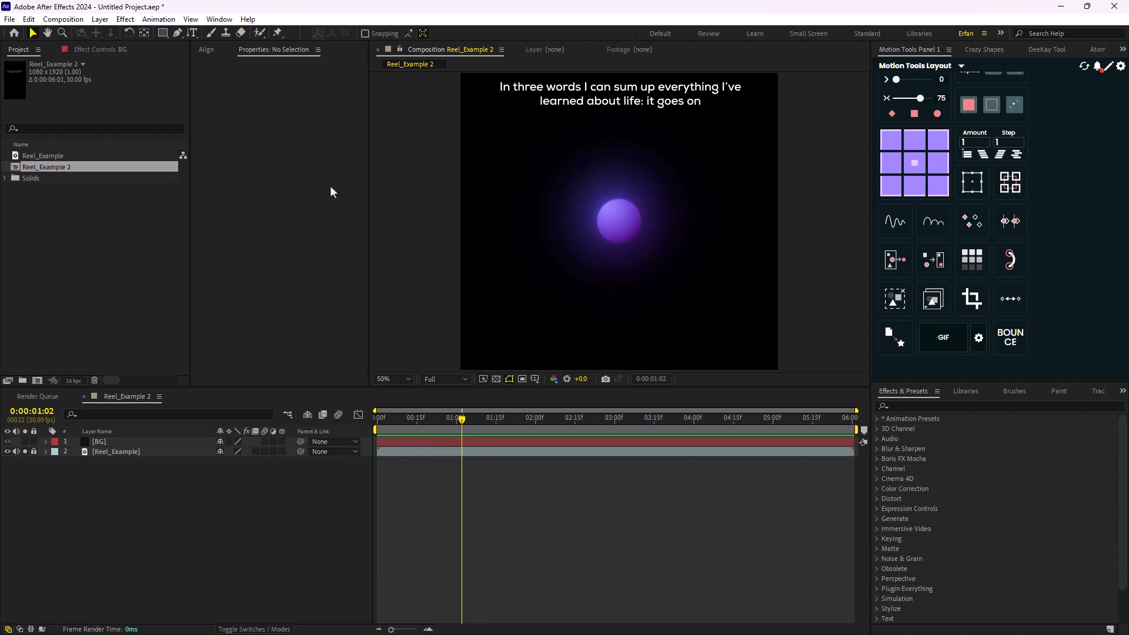
- Draw a white circle about 158 px wide with stroke set to None over the reference sphere
left_click(163, 34)
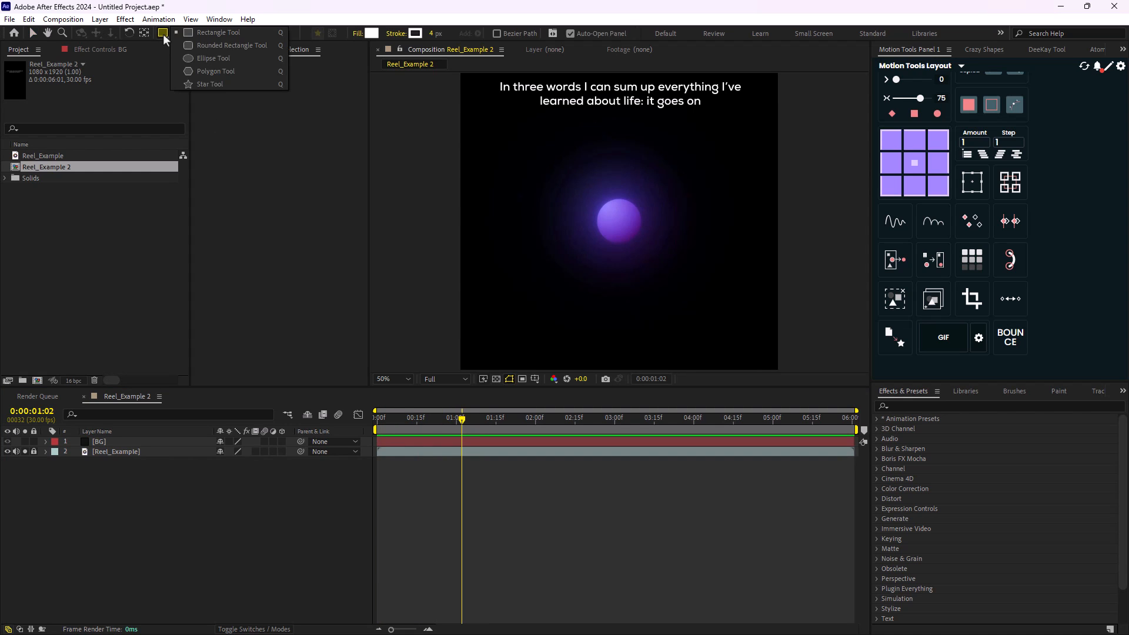
left_click(202, 58)
key("period")
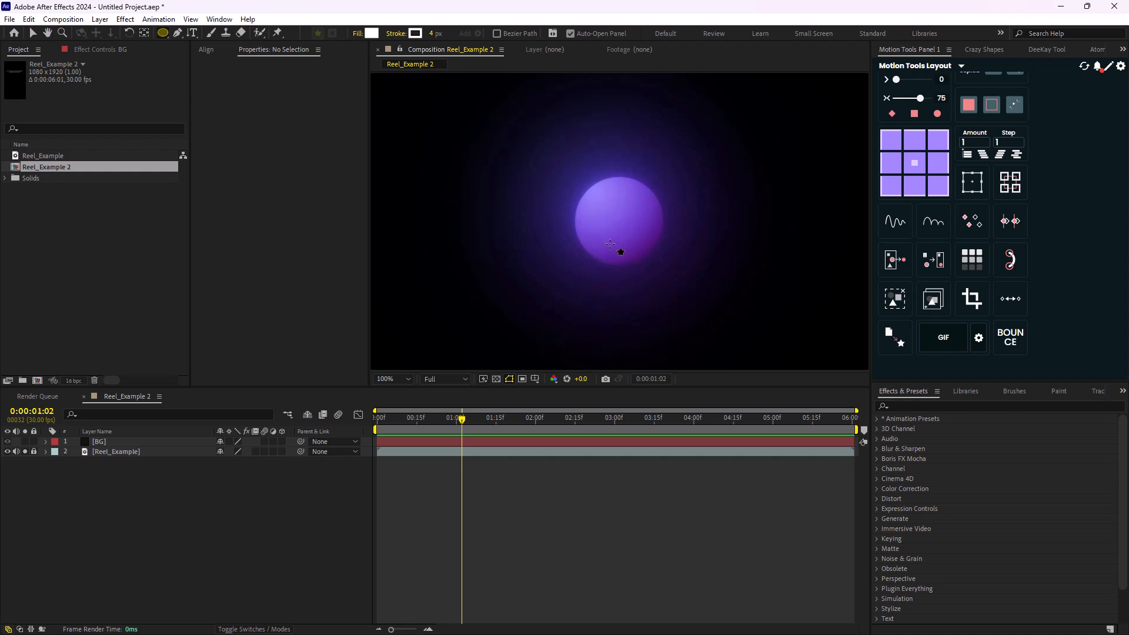
left_click(506, 276)
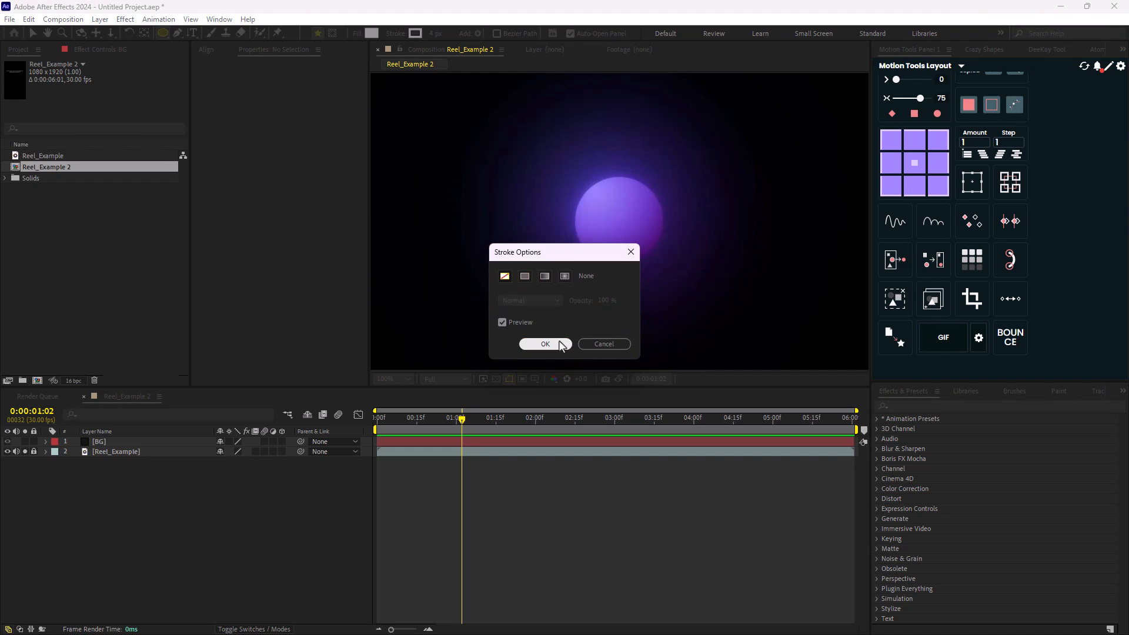
left_click(538, 345)
left_click_drag(590, 189, 665, 265)
key("comma")
key("comma")
key("comma")
key("comma")
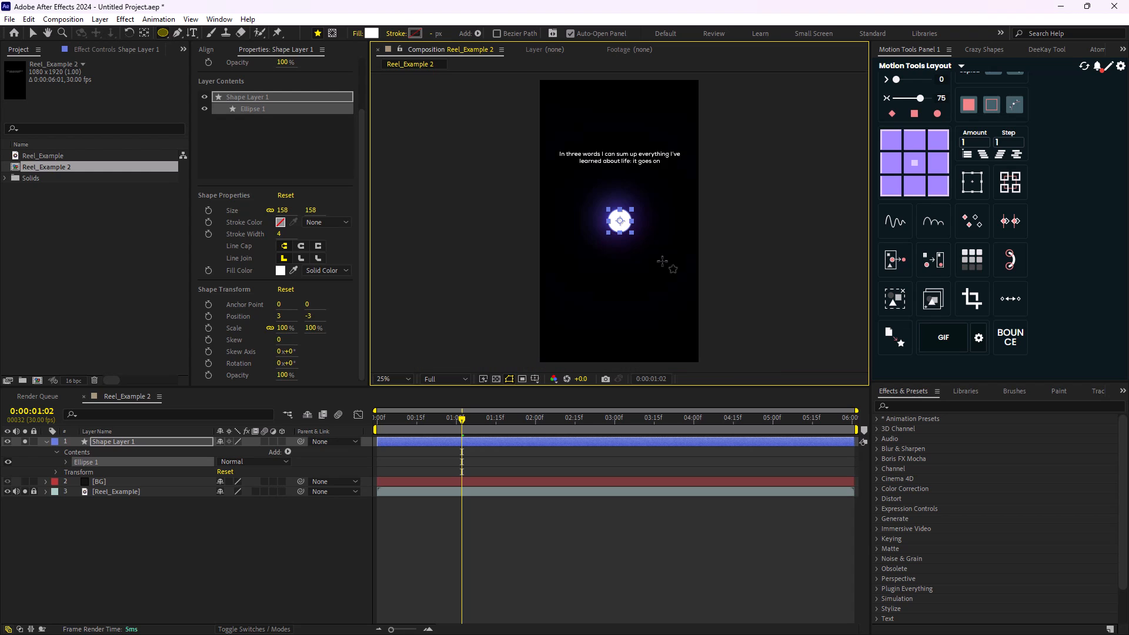
key("v")
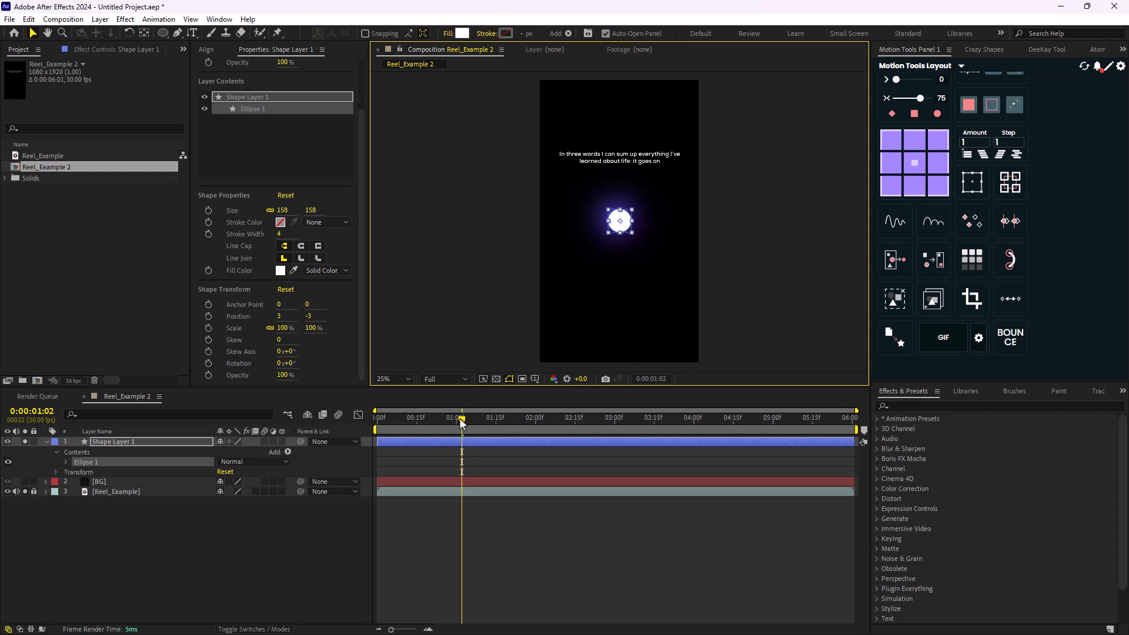
- Add a Position keyframe to the circle's shape layer at 0:00:00:28
mouse_move(462, 423)
left_mouse_down()
mouse_move(368, 438)
mouse_move(452, 439)
left_mouse_up()
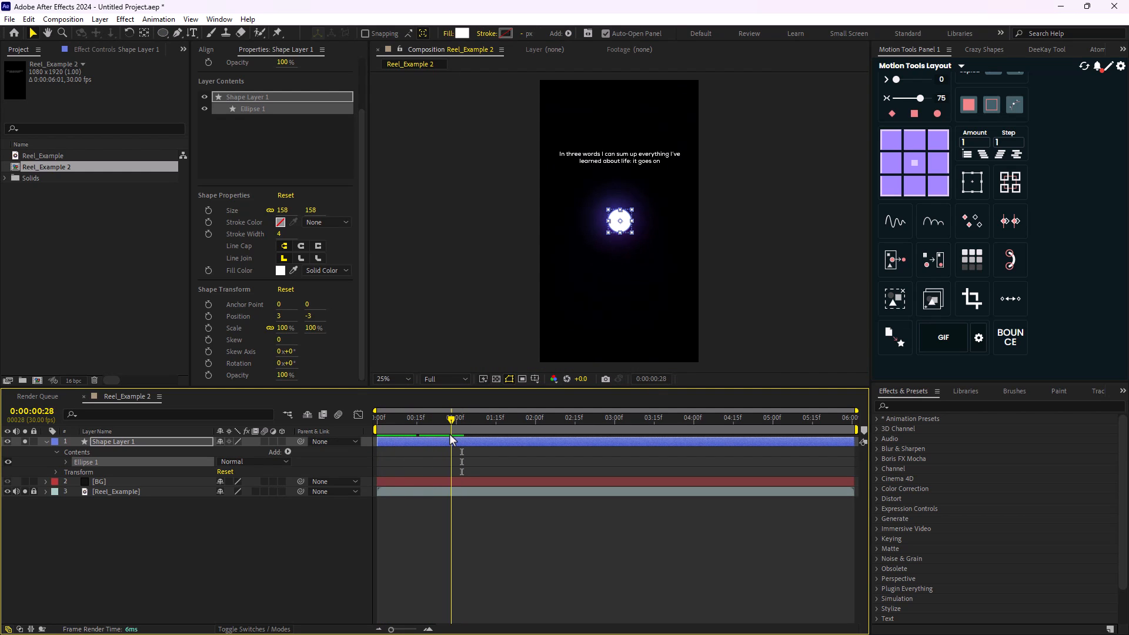
left_click(129, 443)
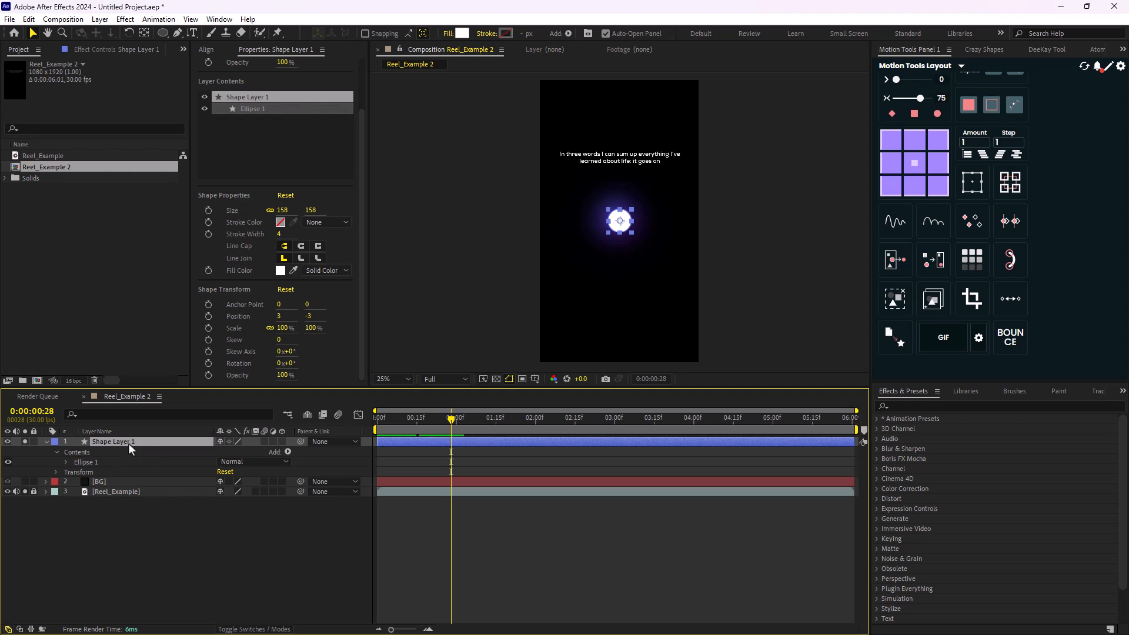
key("p")
left_click(75, 452)
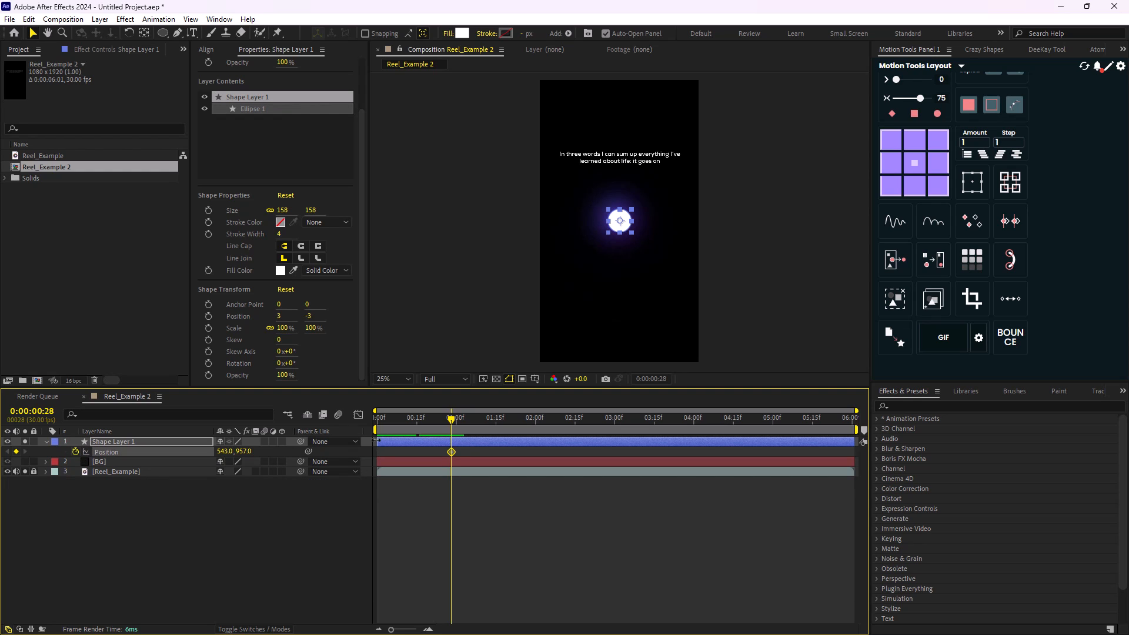
- At 0:00:00:00, move the circle straight down below the composition frame to about 543, 2245 to keyframe its starting position
left_click_drag(440, 422, 342, 440)
scroll(595, 275, "down", 2)
scroll(637, 288, "up", 1)
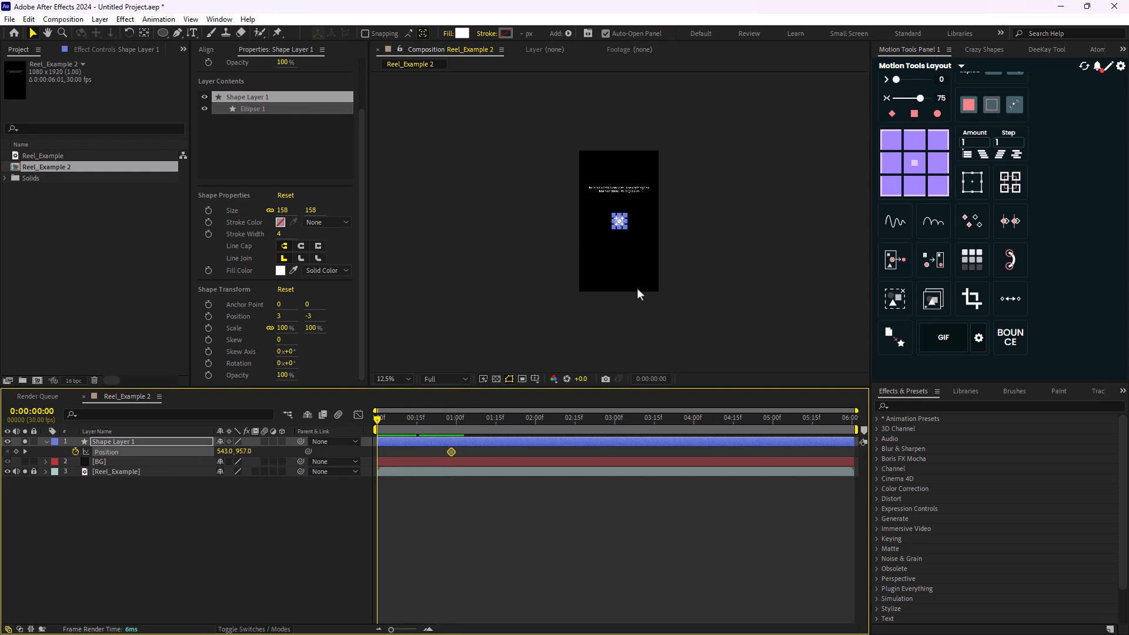
left_click_drag(620, 230, 619, 324)
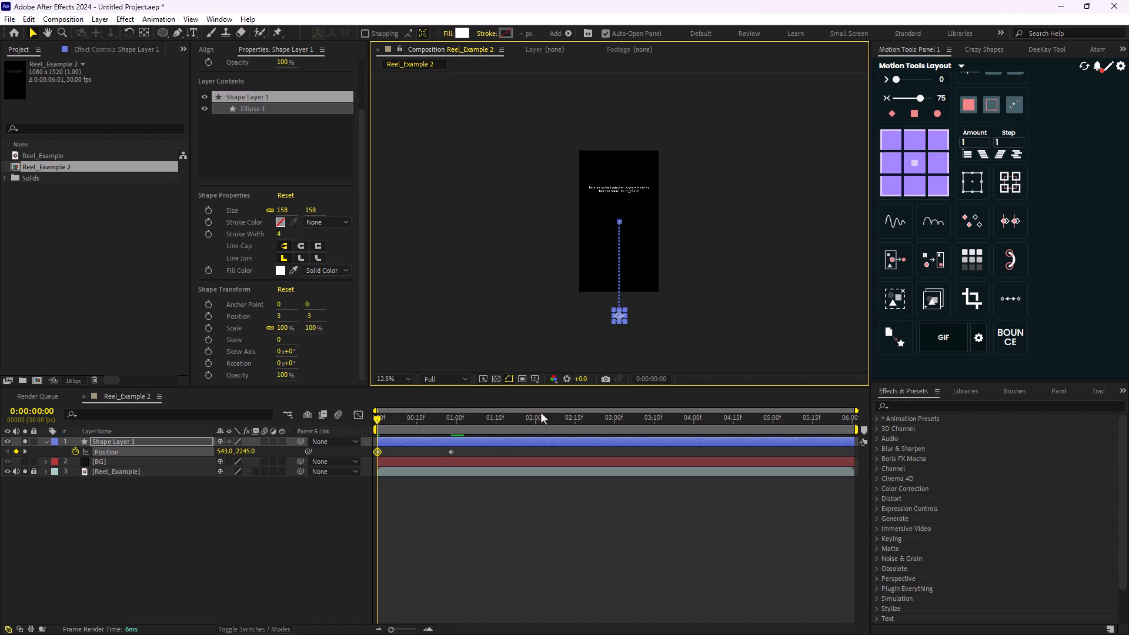
- Ease both Position keyframes of the circle with an easing value of 80 in Motion Tools
left_click_drag(478, 452, 382, 462)
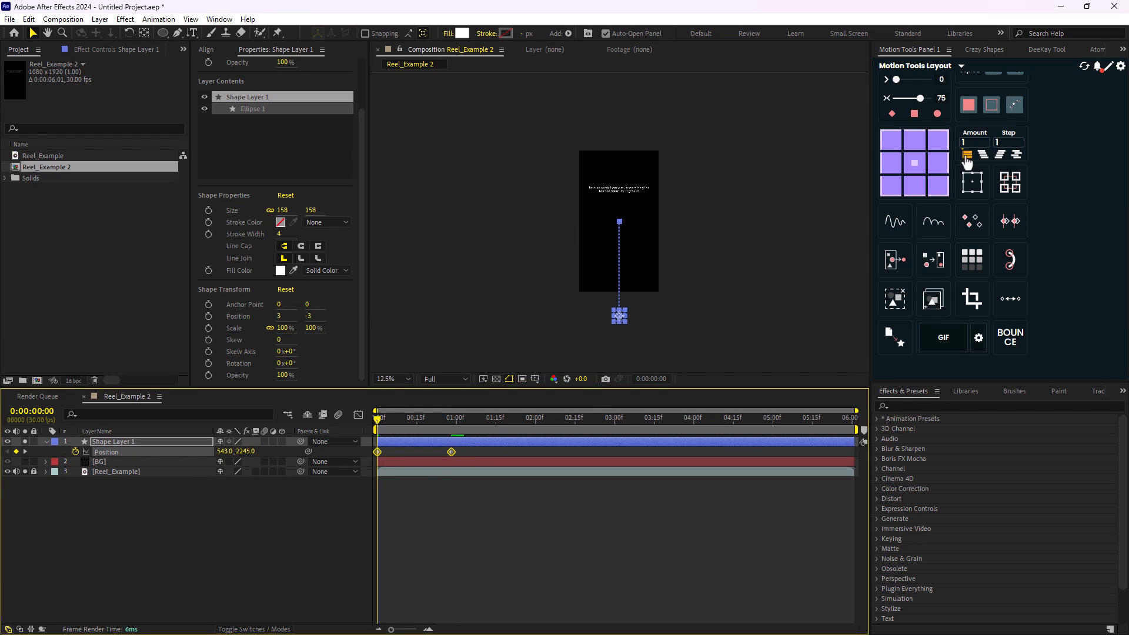
left_click(968, 109)
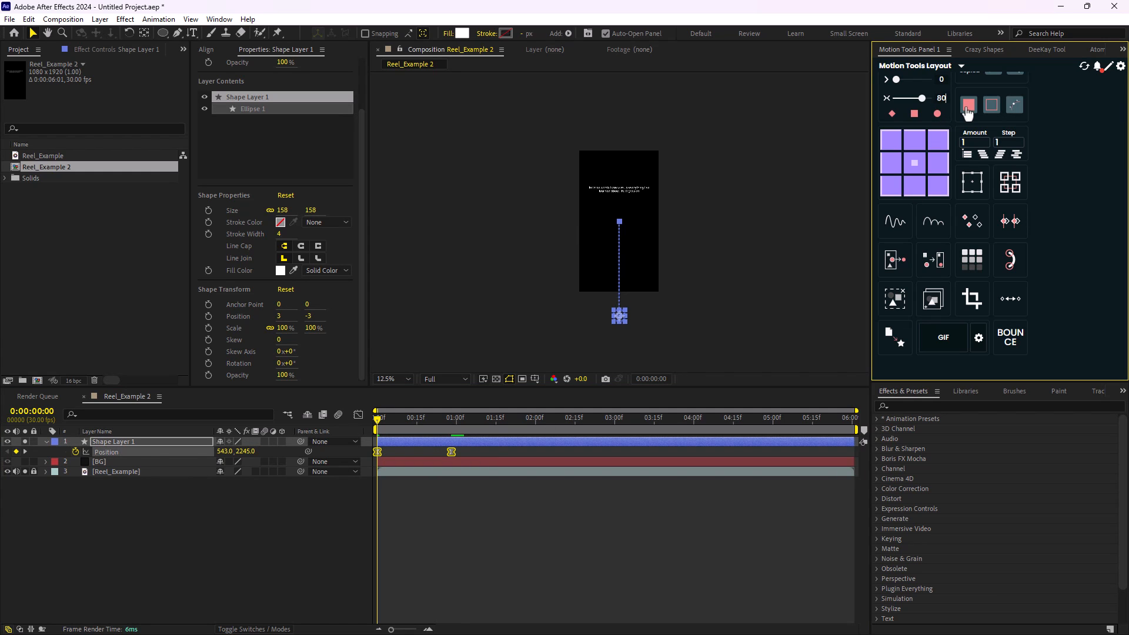
left_click(341, 512)
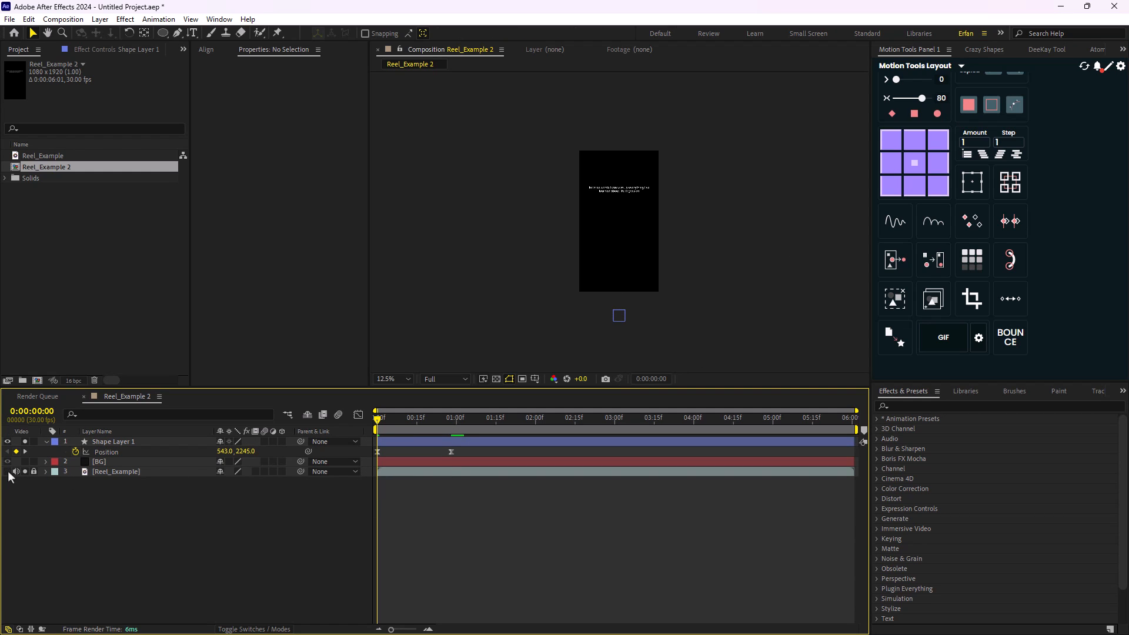
- Hide Reel_Example, show and solo the BG layer, and preview the circle rising against it
key("space")
key("space")
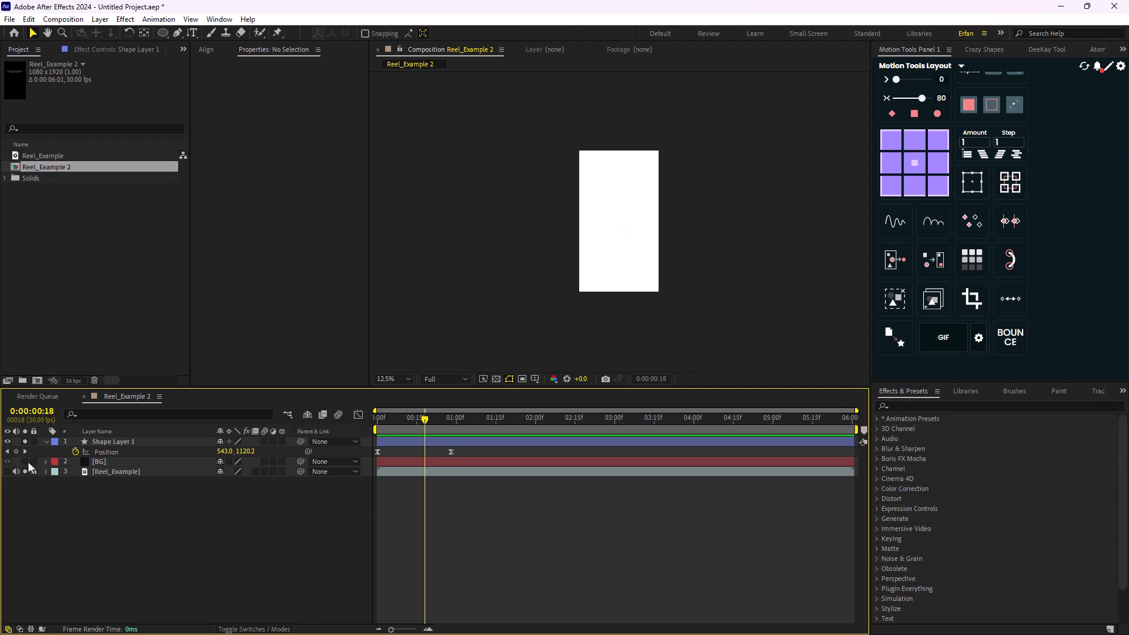
left_click(26, 462)
key("space")
key("space")
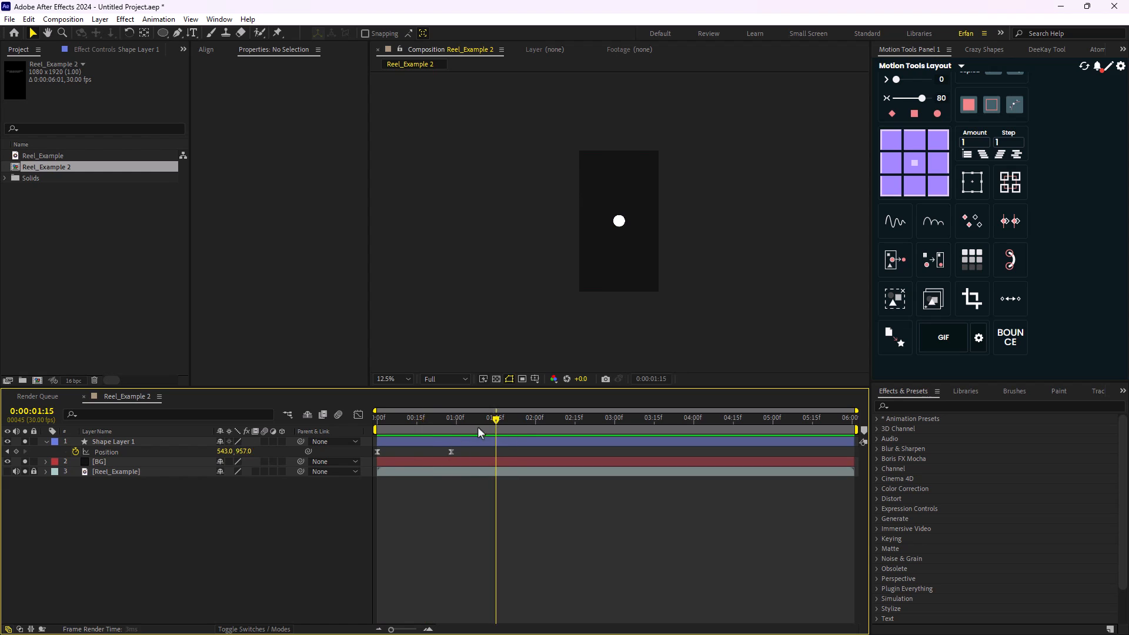
left_click_drag(478, 425, 264, 436)
key("space")
key("space")
- Set the easing of both circle Position keyframes to 65 in Motion Tools
left_click_drag(479, 451, 371, 458)
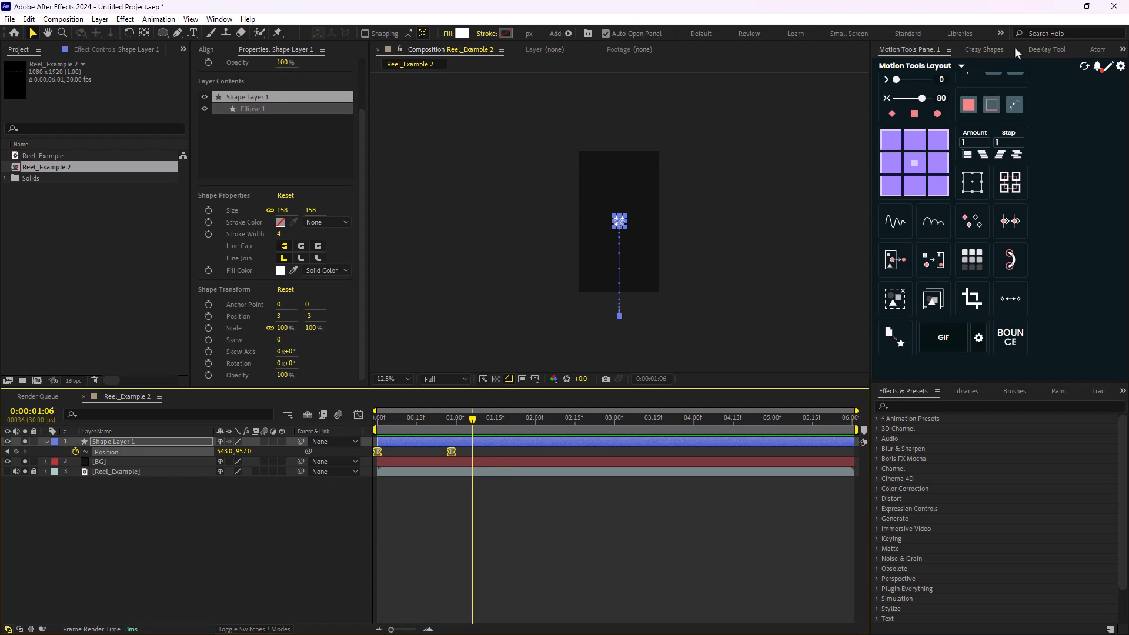
left_click(939, 99)
type("65")
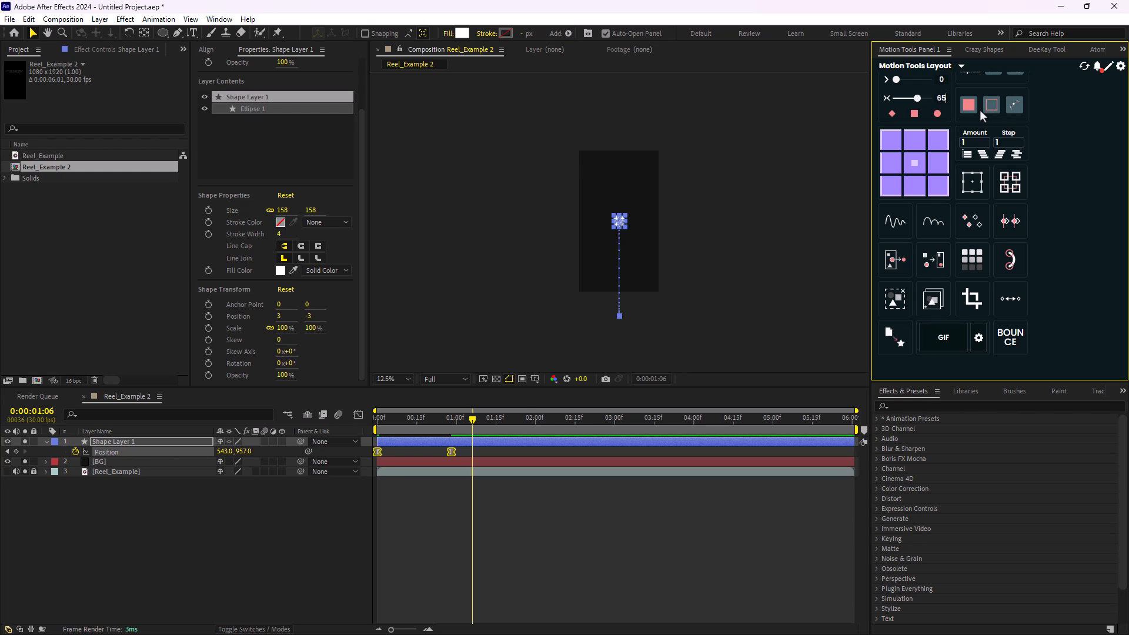
left_click(384, 478)
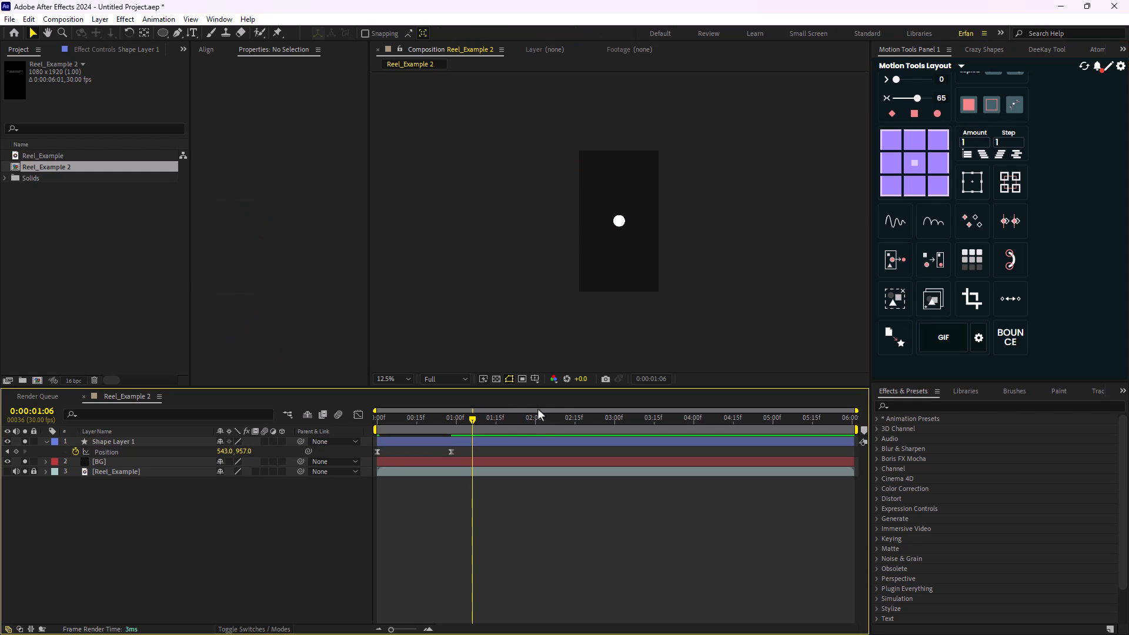
- Preview the circle's eased rise from the first frame
key("j")
key("j")
key("space")
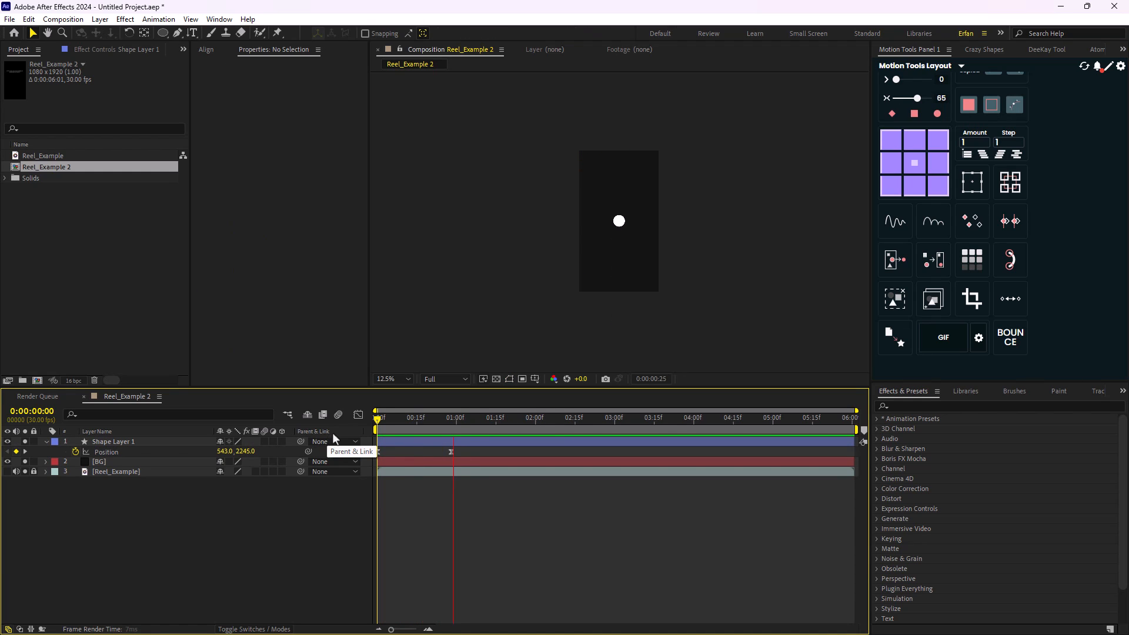
key("space")
key("period")
key("comma")
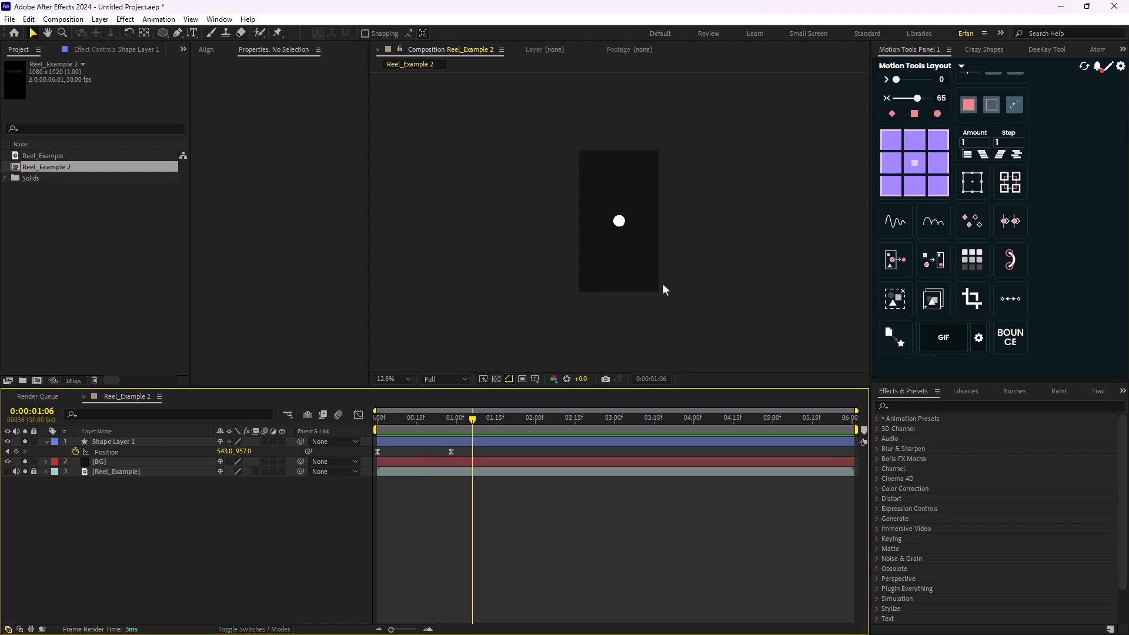
key("period")
- Show the Reel_Example layer in place of the circle and BG, and examine the sphere's trail around 0:00:00:12
left_click(7, 472)
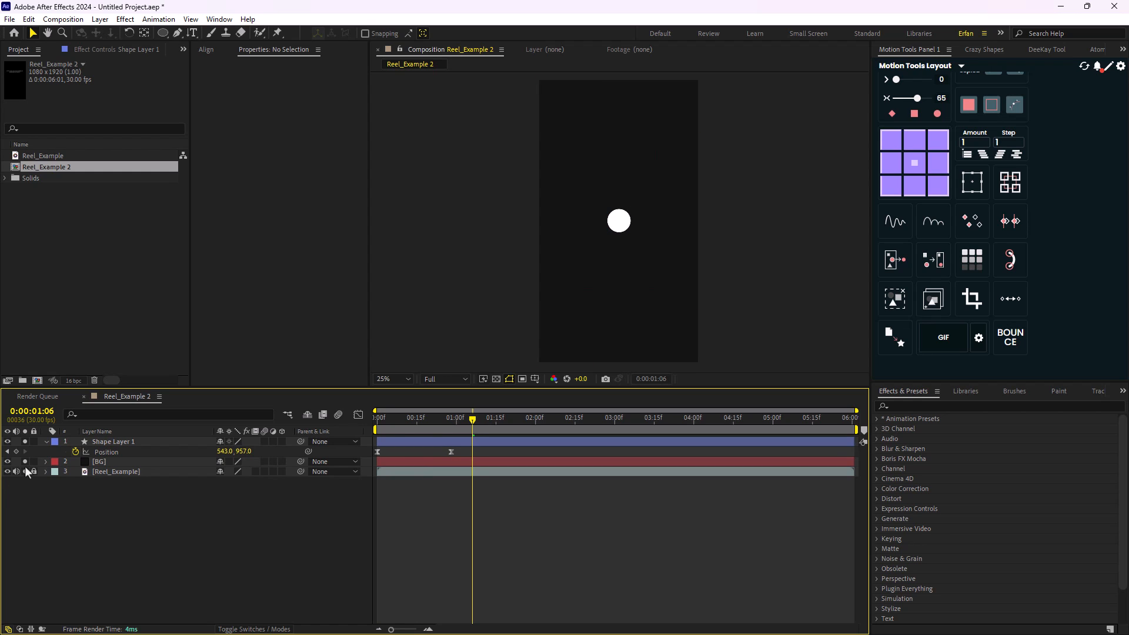
left_click(24, 472, "alt")
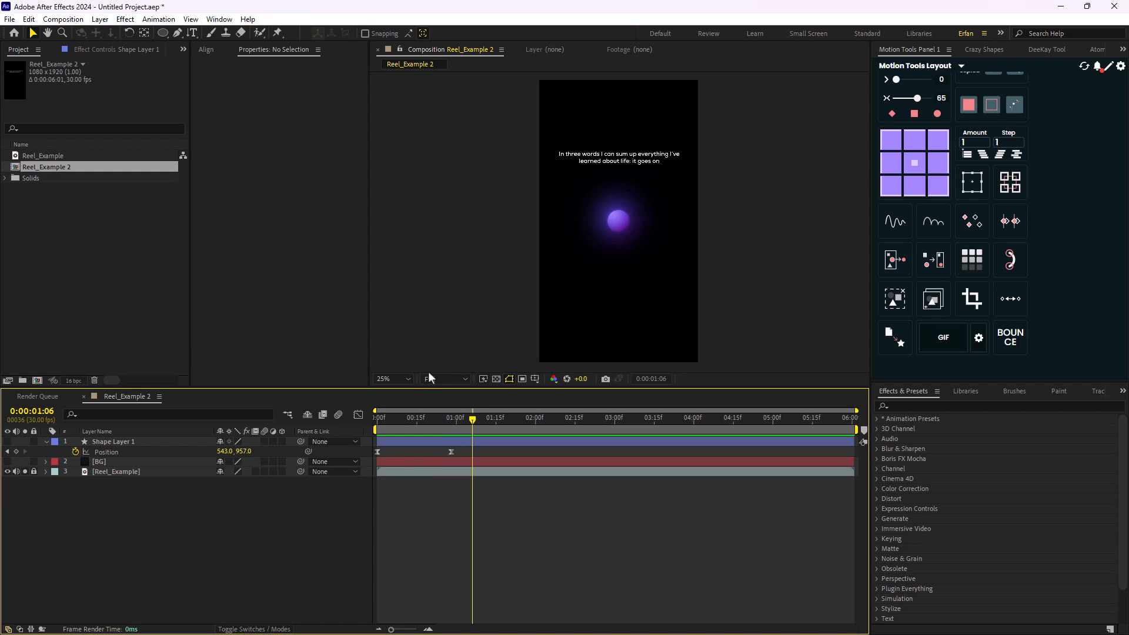
left_click_drag(466, 429, 409, 434)
scroll(612, 315, "up", 2)
left_click_drag(613, 314, 627, 209)
scroll(609, 196, "down", 2)
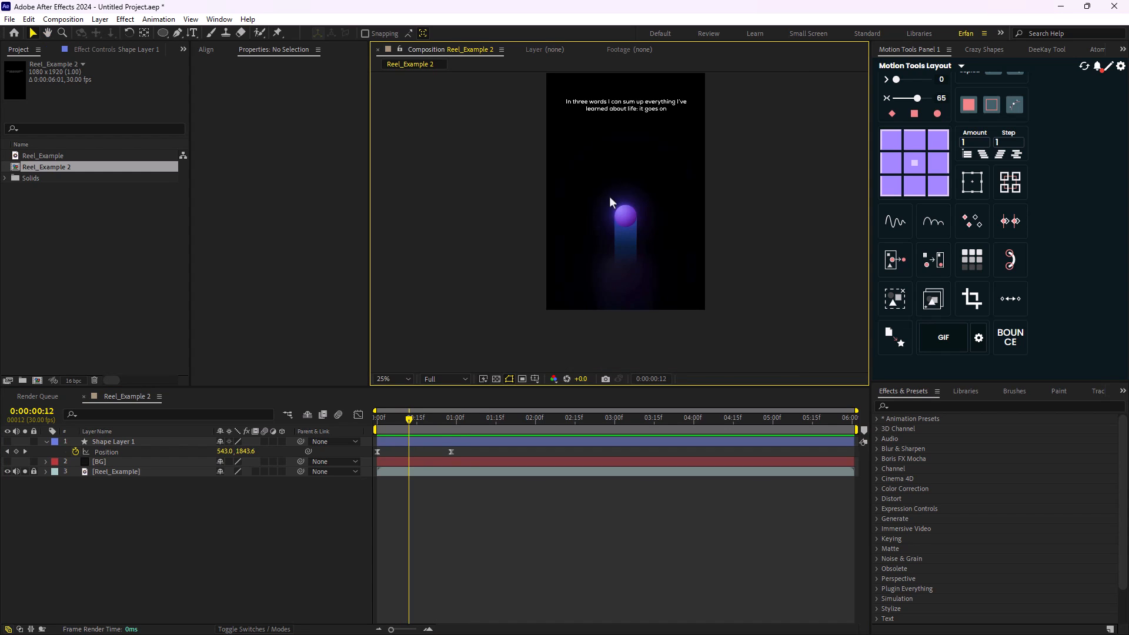
left_click_drag(408, 425, 361, 440)
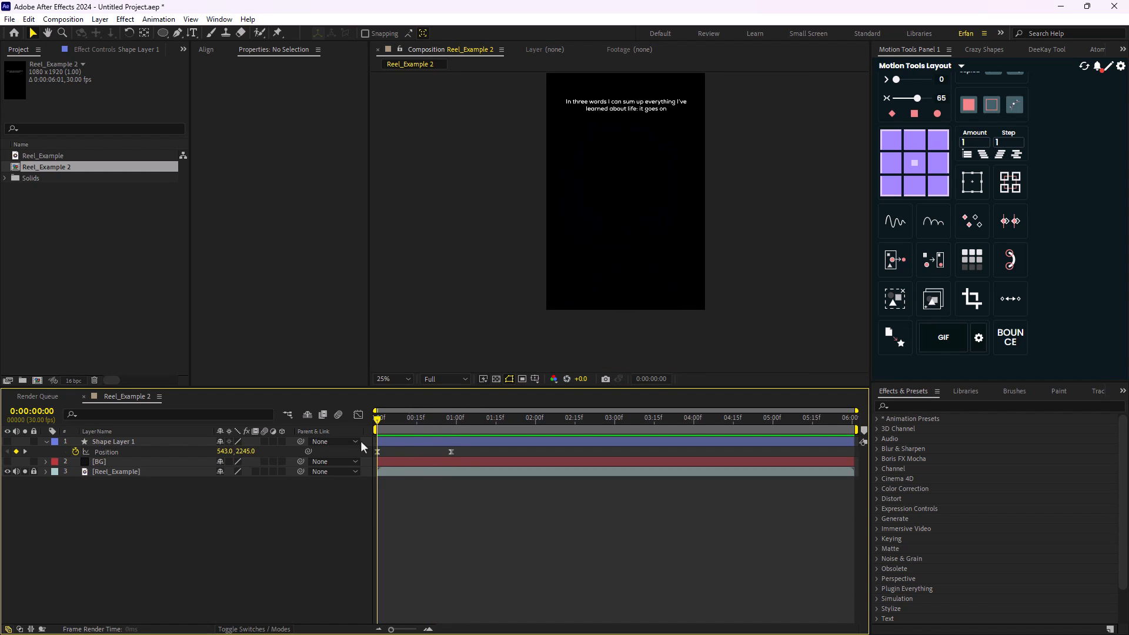
- Rename the circle's shape layer to BIG_Circle
left_click(109, 442)
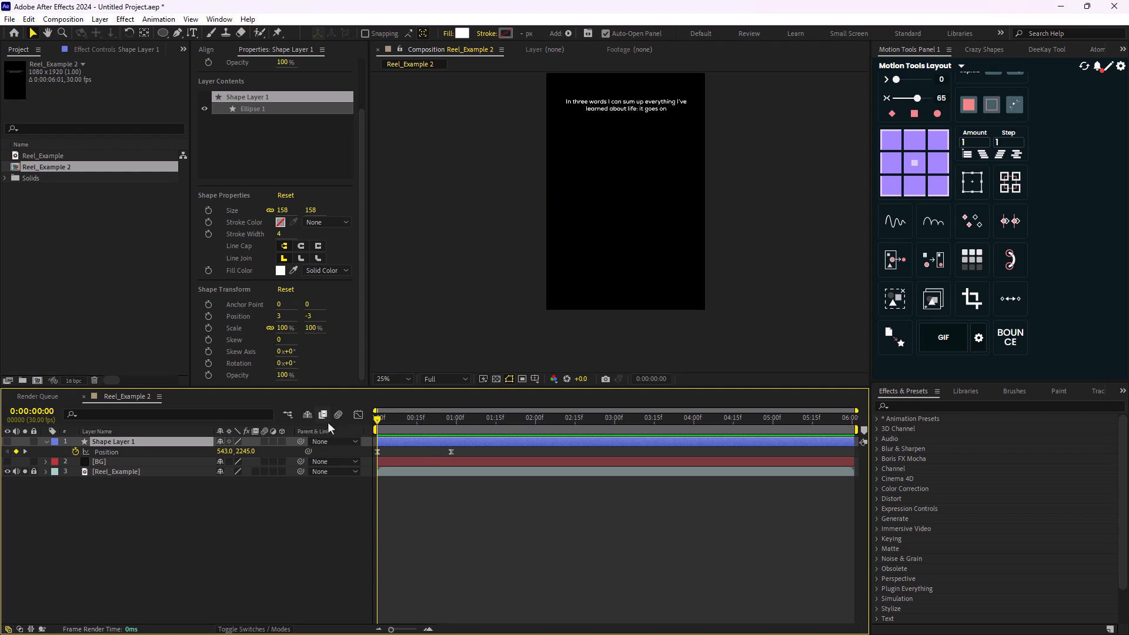
key("Return")
type("BIG_")
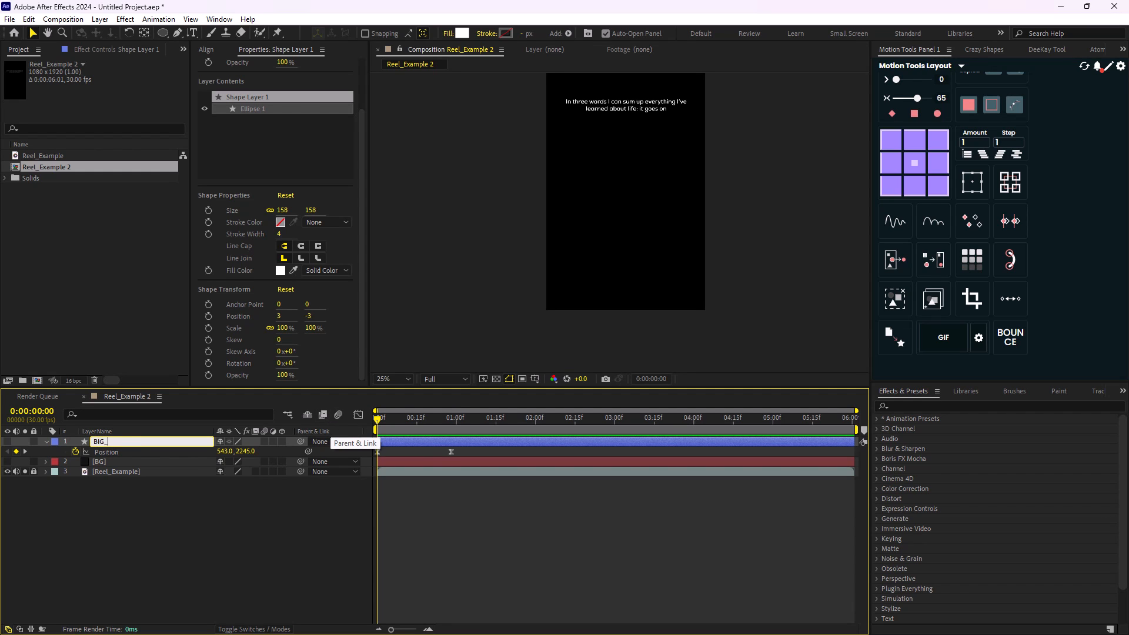
type("Circle")
key("Return")
- With the circle and BG visible instead of the reference, apply the Echo effect to BIG_Circle at 0:00:00:15
key("space")
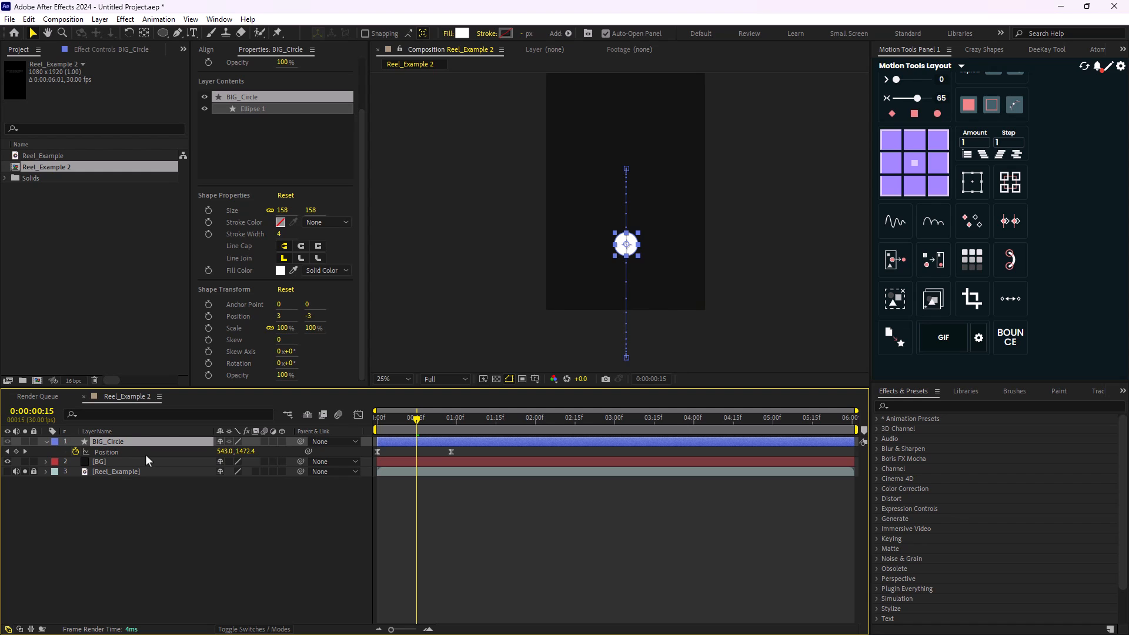
key("ctrl+space")
type("ech")
key("Return")
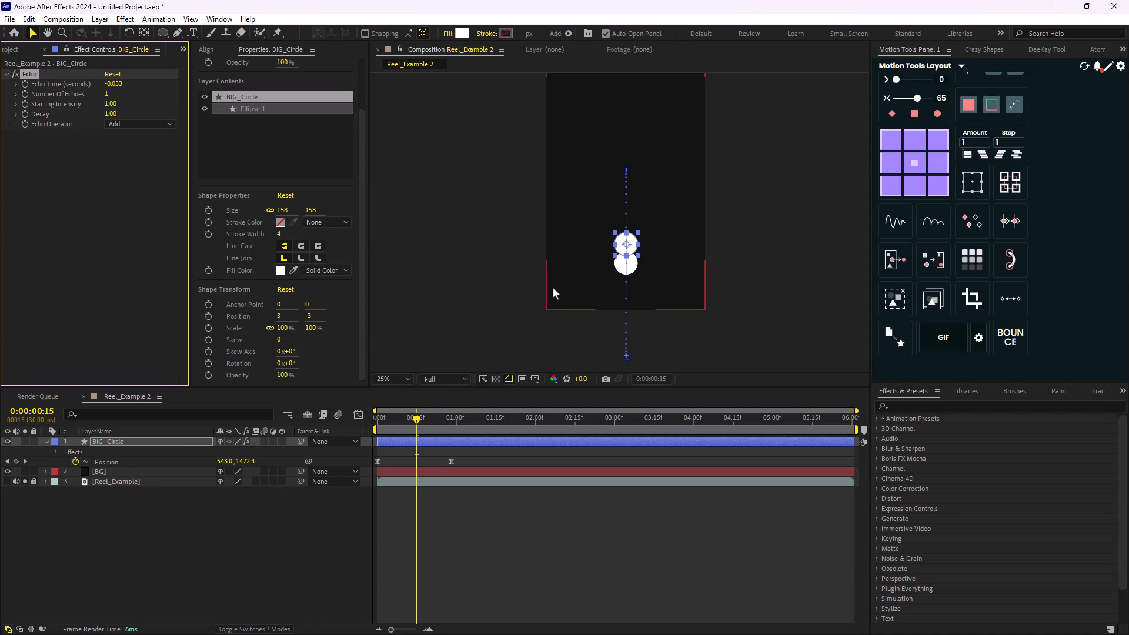
- Set the Echo effect's Number of Echoes to 100
left_click(108, 94)
type("100")
key("Return")
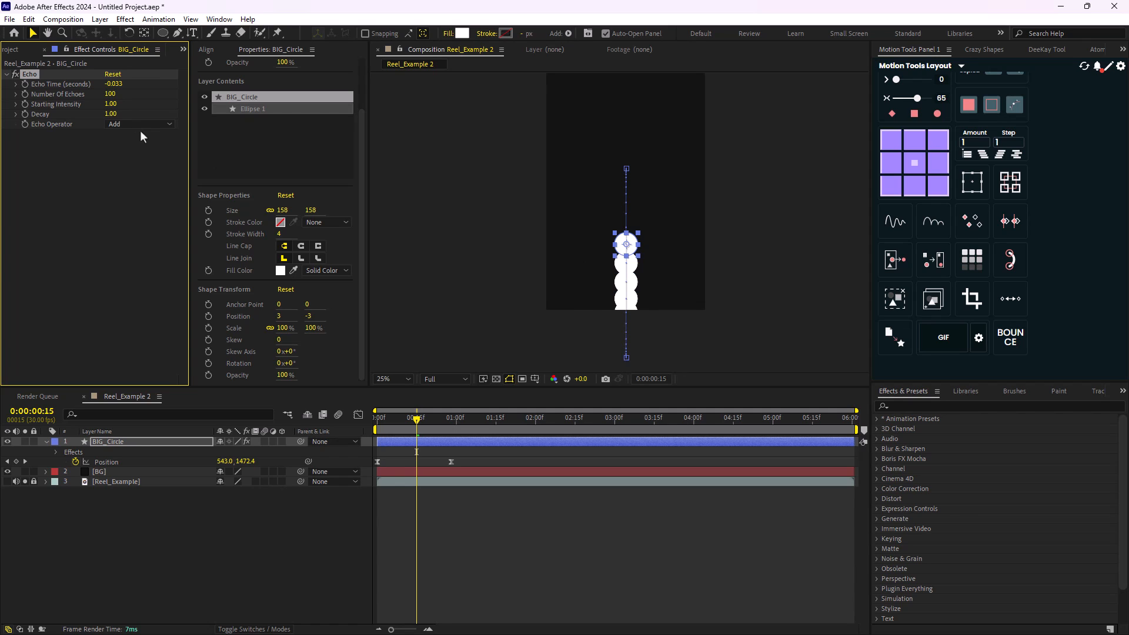
- Set the Echo effect's Echo Time to -0.005 seconds and preview the smoother trail
left_click(114, 84)
type("-")
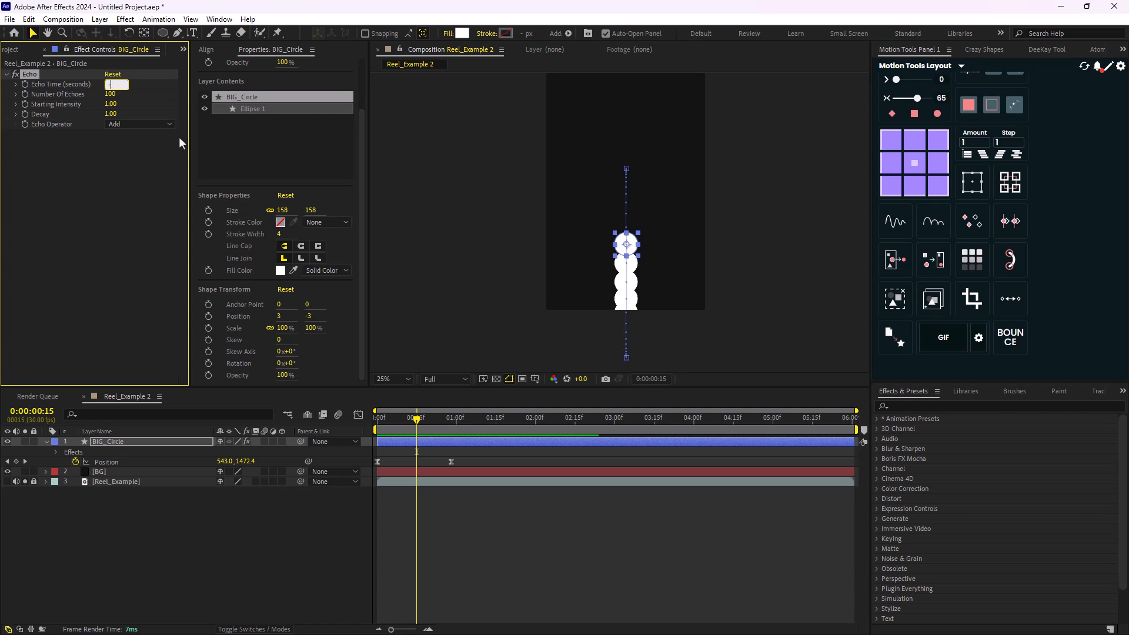
type("0.005")
key("Return")
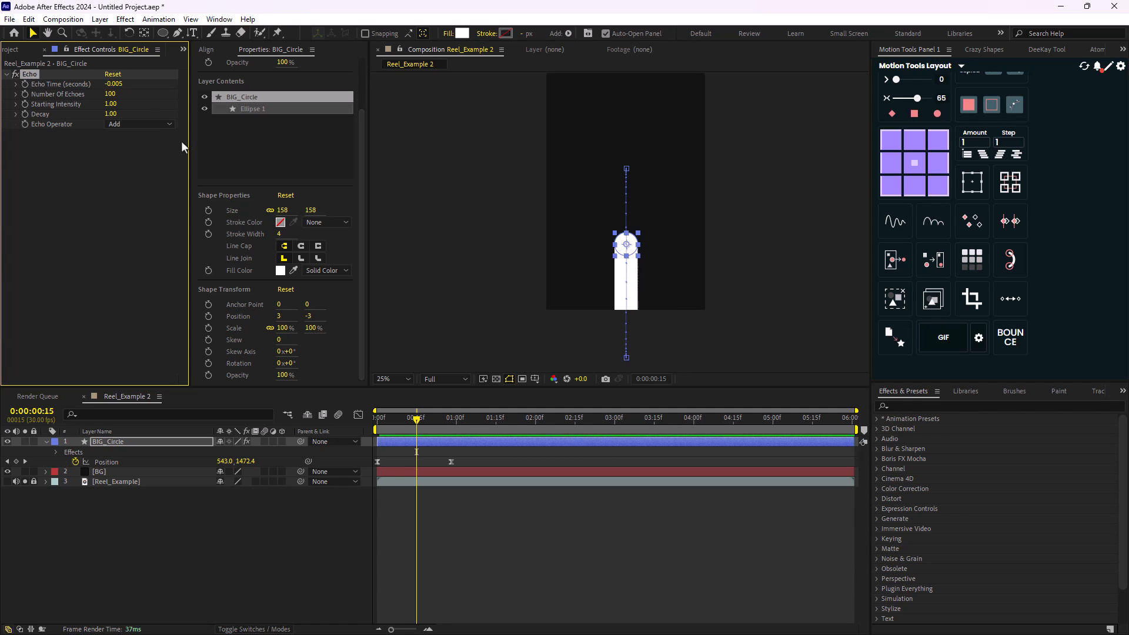
left_click_drag(417, 419, 491, 429)
key("space")
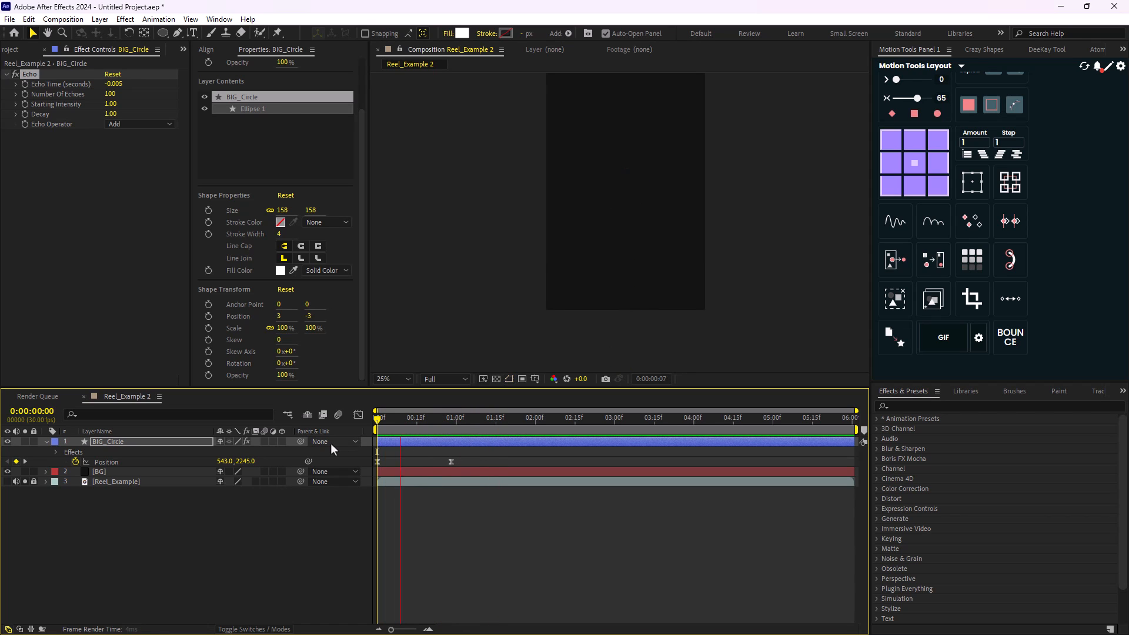
- Keyframe the Echo effect's Number of Echoes from 100 at 0:00:00:00 to 0 at 0:00:00:28
left_click_drag(497, 430, 370, 455)
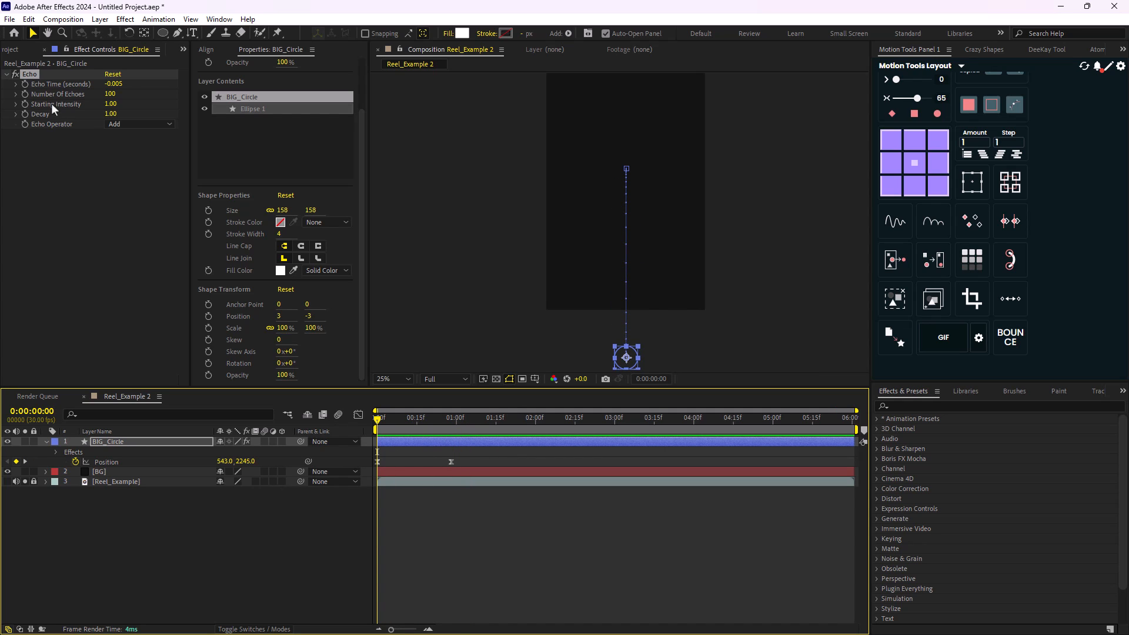
left_click(25, 94)
left_click_drag(384, 422, 453, 446)
left_click(110, 94)
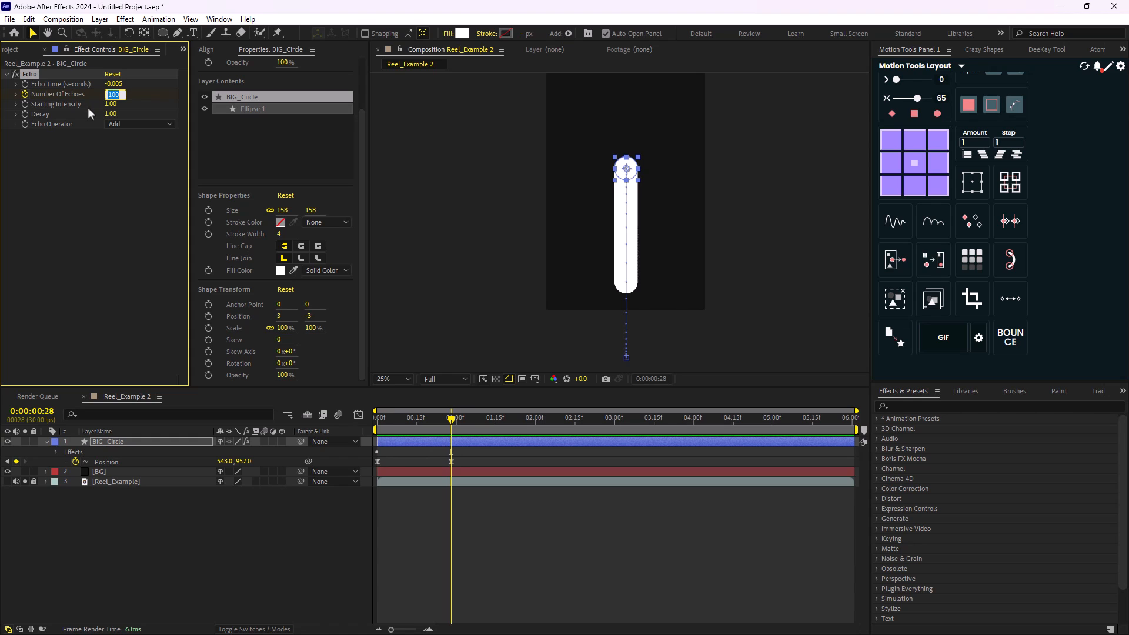
type("0")
key("Return")
- Apply Easy Ease to both of BIG_Circle's Number of Echoes keyframes and preview the animation from the start
left_click(132, 444)
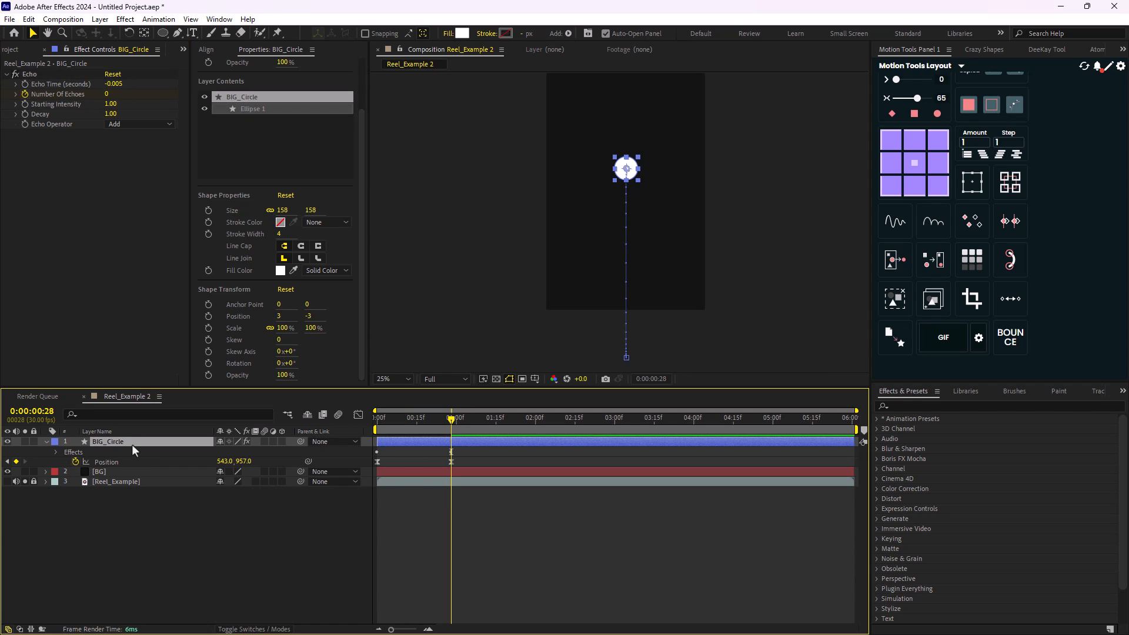
key("u")
left_click_drag(481, 456, 369, 465)
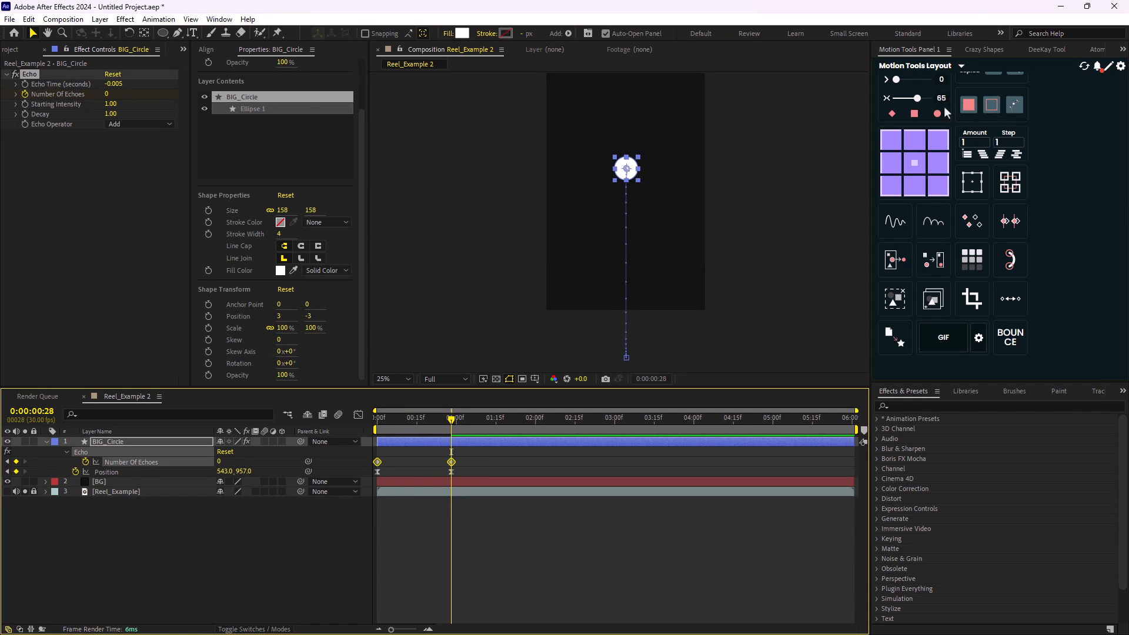
key("F9")
left_click(321, 433)
key("Home")
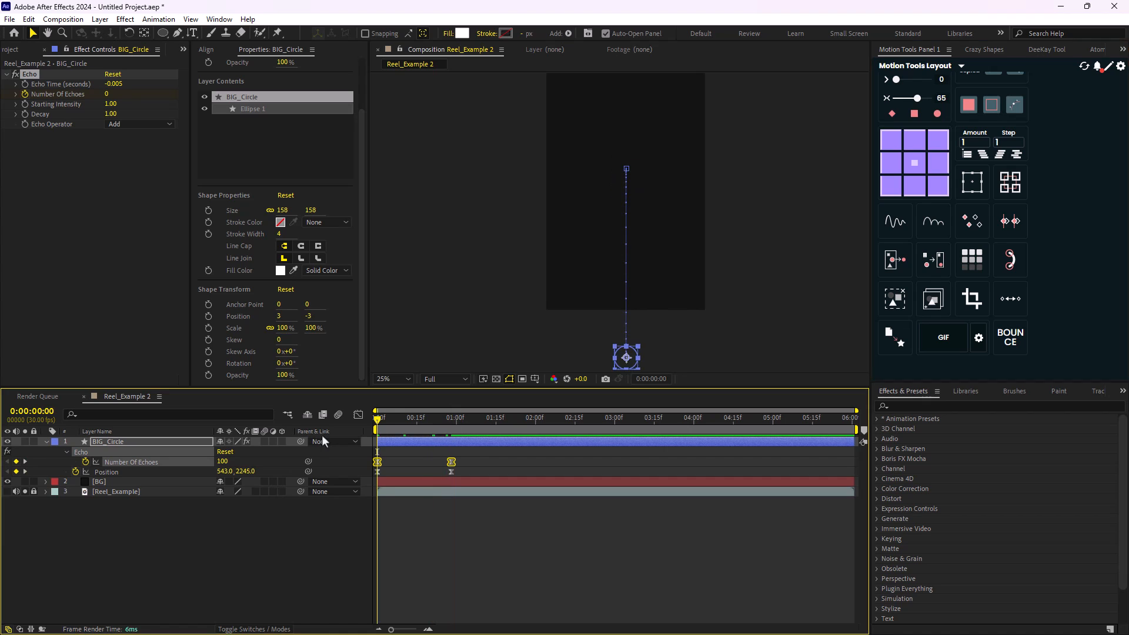
key("space")
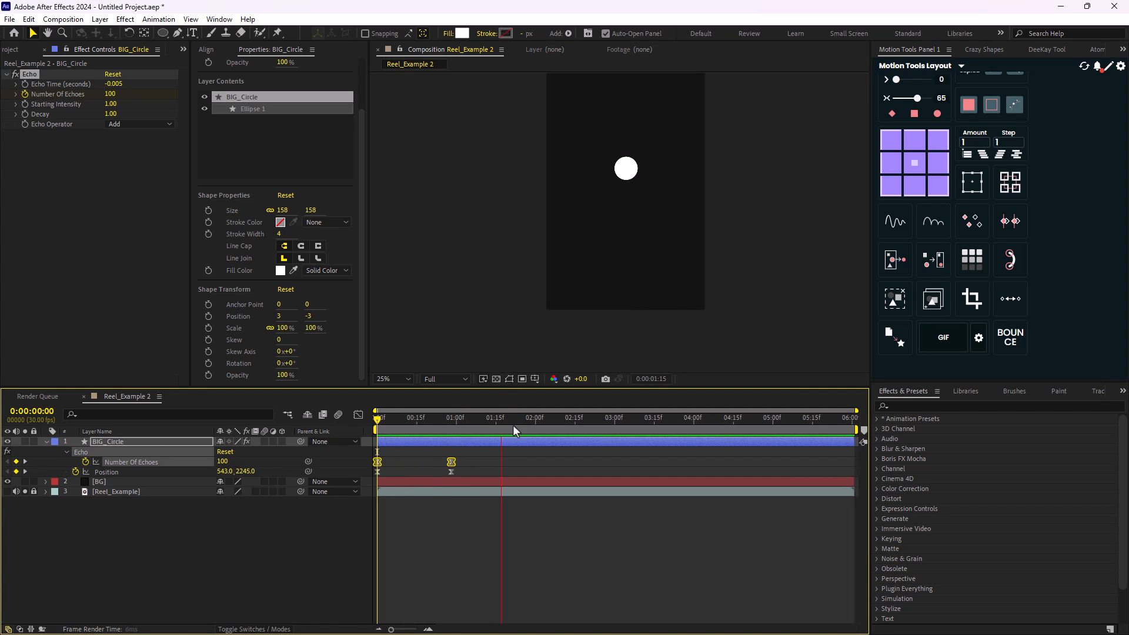
key("space")
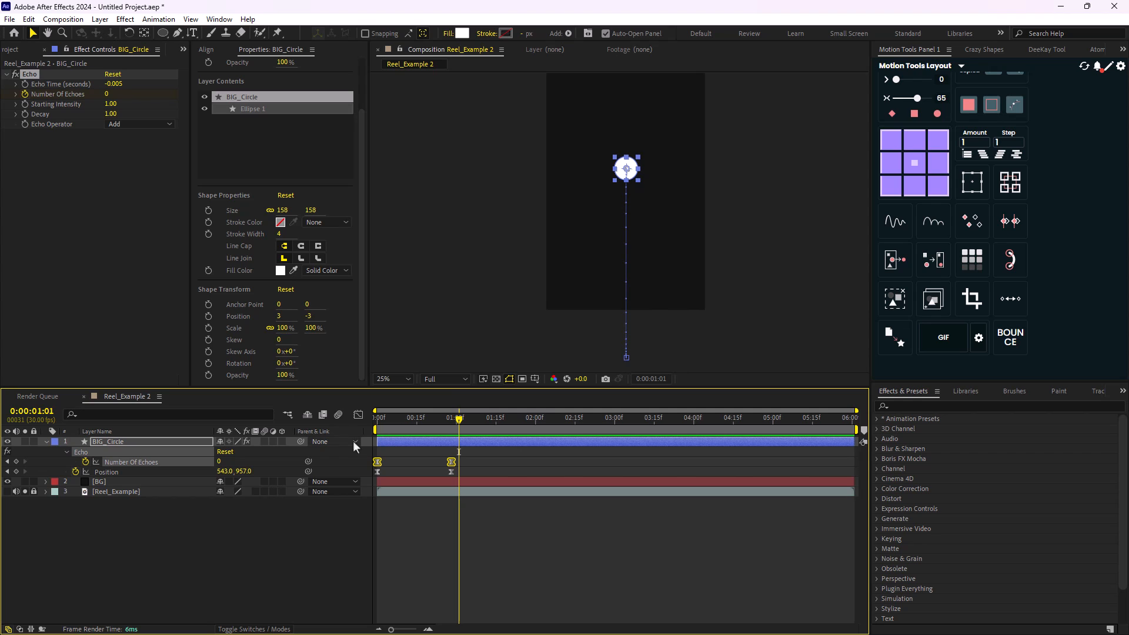
- Add a Gradient Overlay layer style to BIG_Circle
scroll(658, 281, "up", 2)
left_click_drag(635, 164, 635, 222)
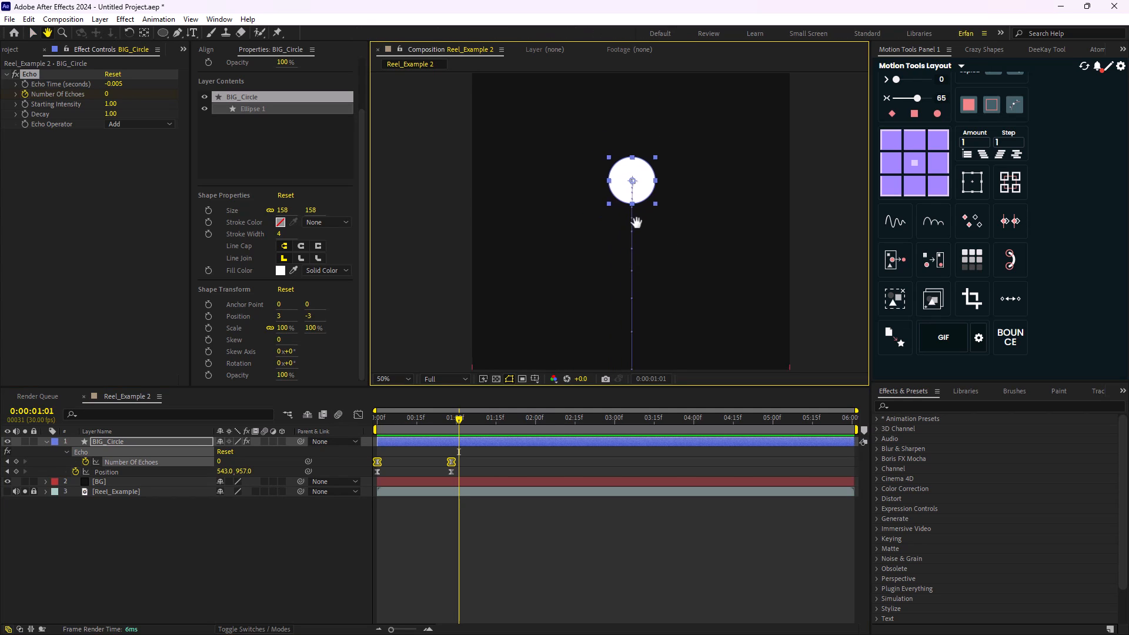
left_click_drag(465, 420, 377, 419)
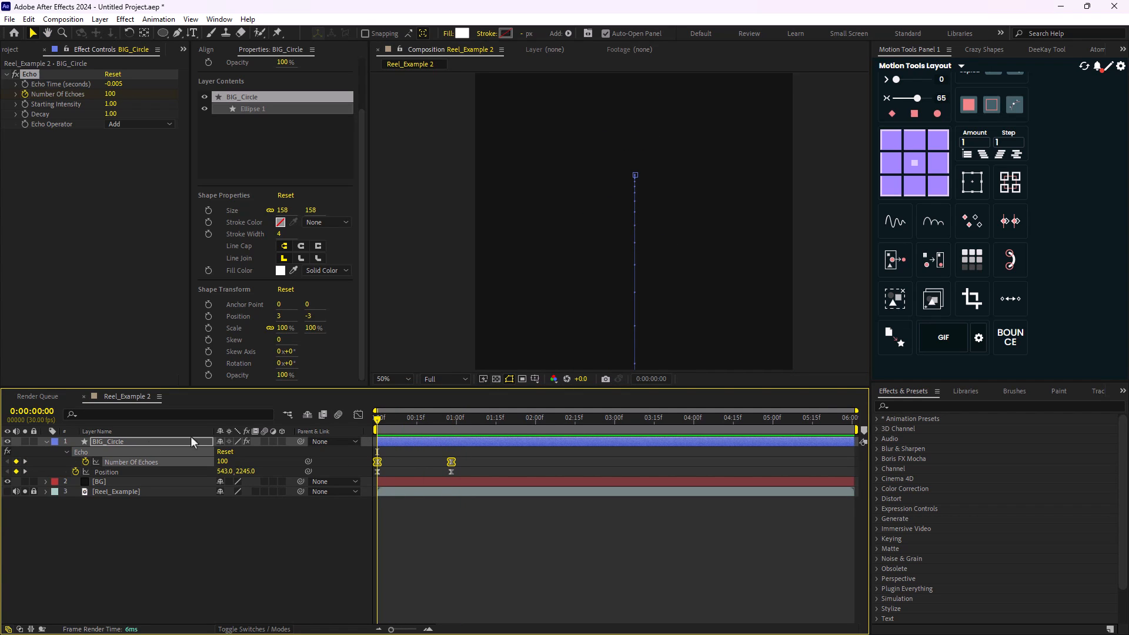
right_click(101, 444)
mouse_move(188, 253)
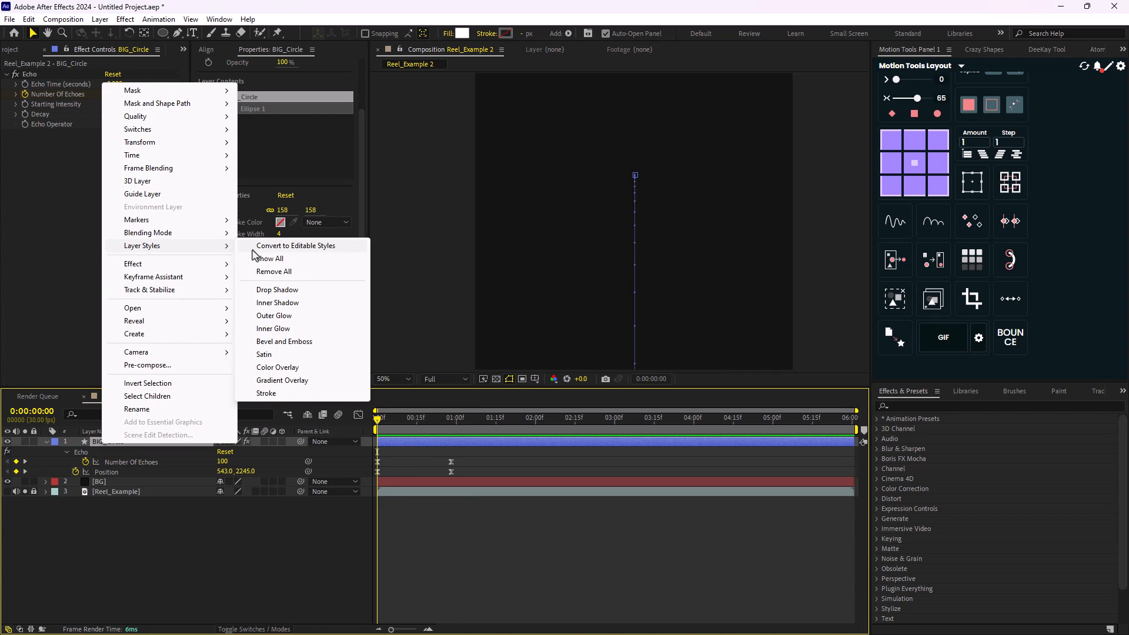
left_click(292, 380)
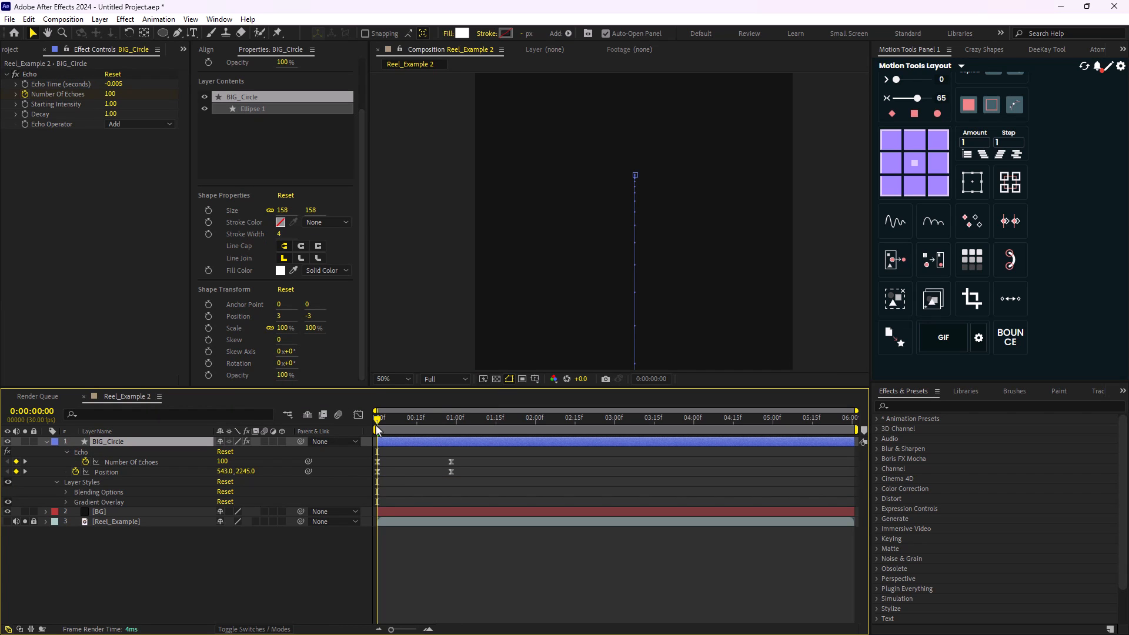
- At 0:00:00:29, get a closer view of the circle and expand BIG_Circle's Gradient Overlay properties
left_click_drag(376, 425, 454, 430)
scroll(620, 215, "up", 1)
left_click_drag(619, 214, 569, 267)
left_click(65, 502)
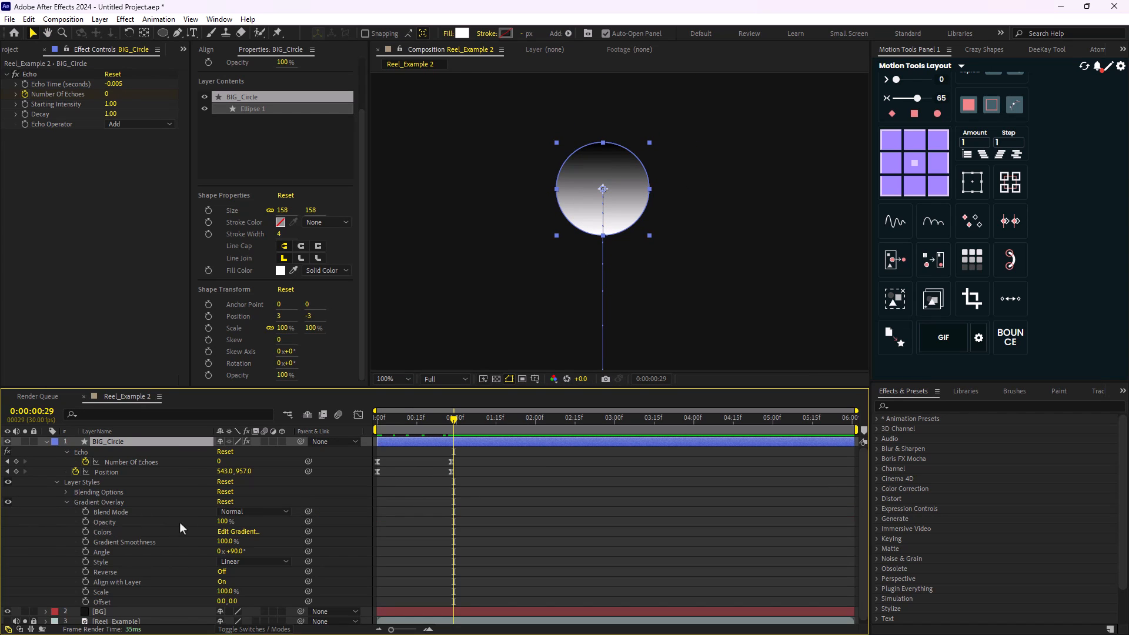
scroll(206, 538, "down", 1)
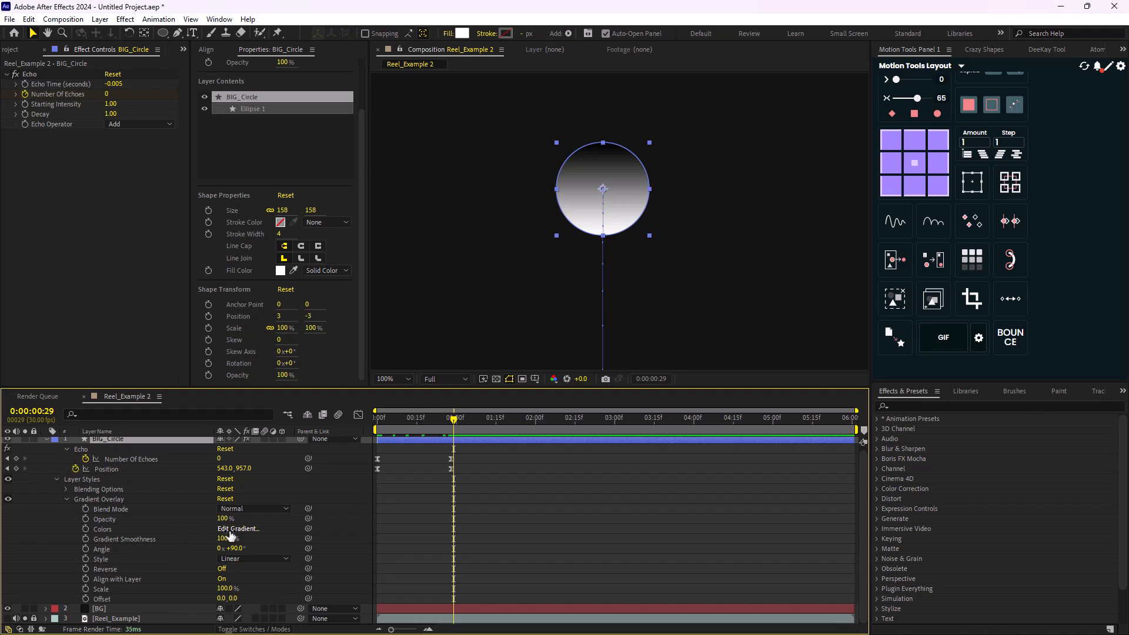
scroll(91, 503, "up", 1)
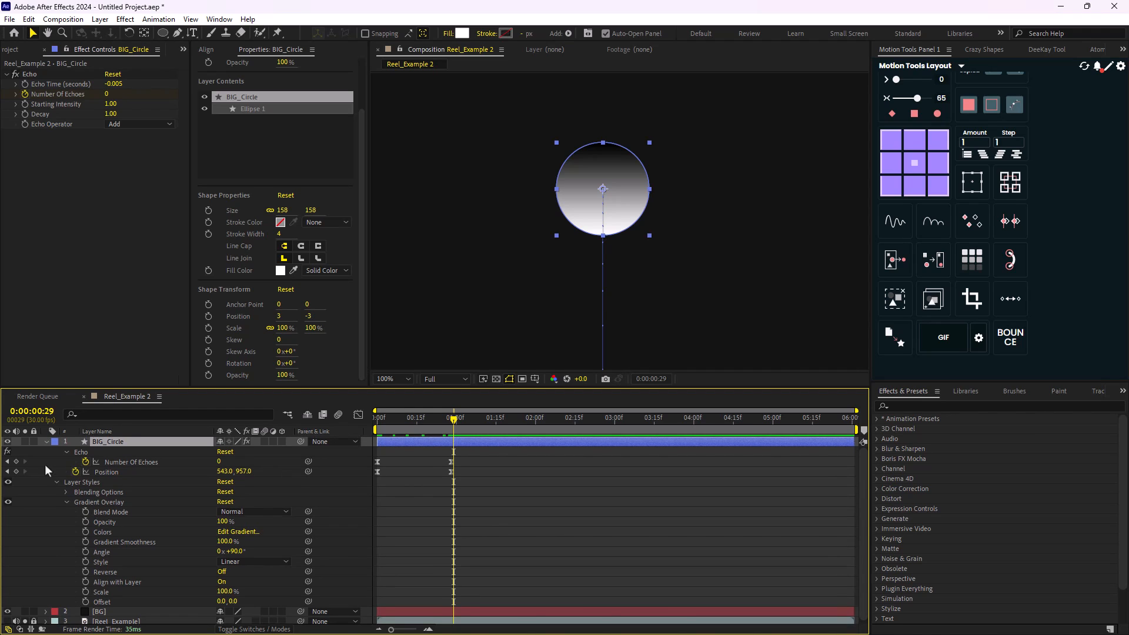
- Hide BIG_Circle and show the Reel_Example layer as the colour reference for the sphere
left_click(47, 442)
left_click(8, 441)
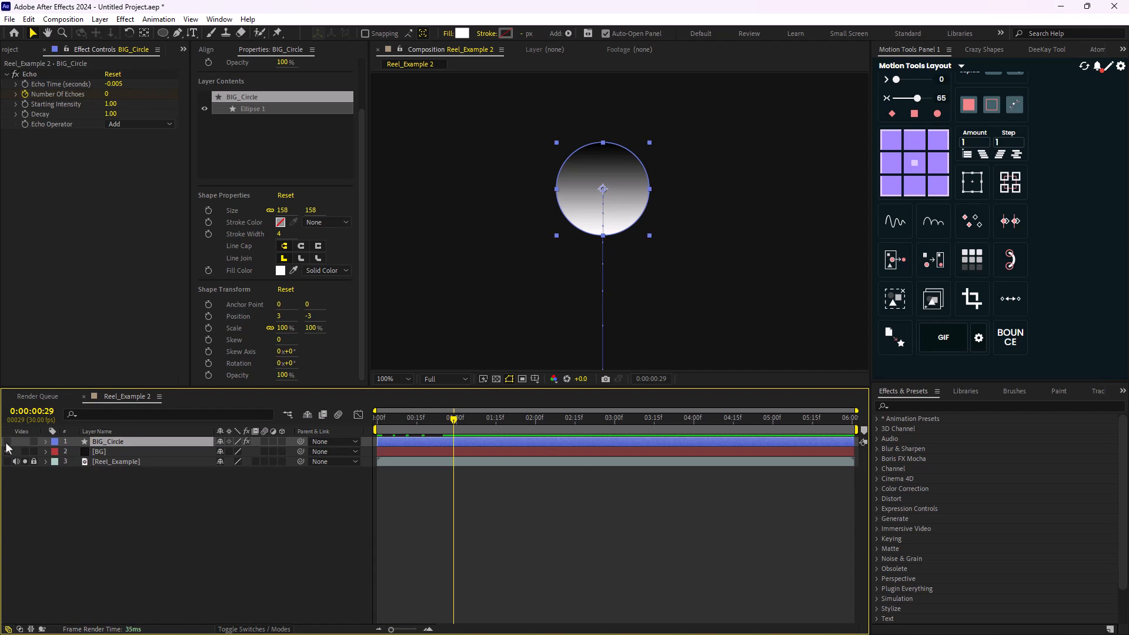
left_click(8, 462)
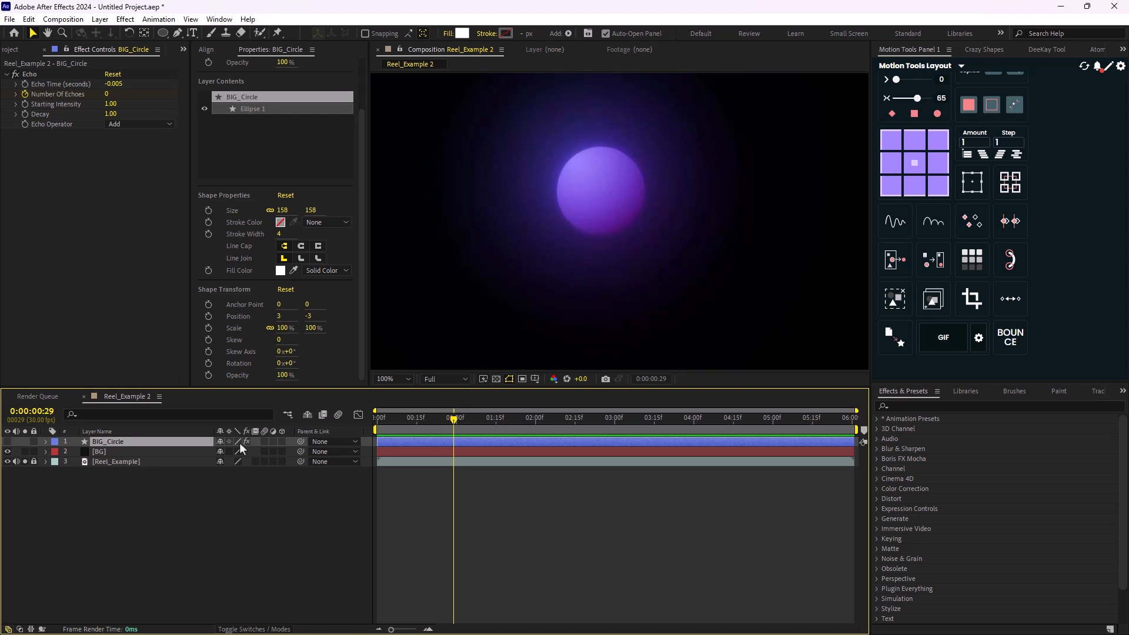
key("h")
key("v")
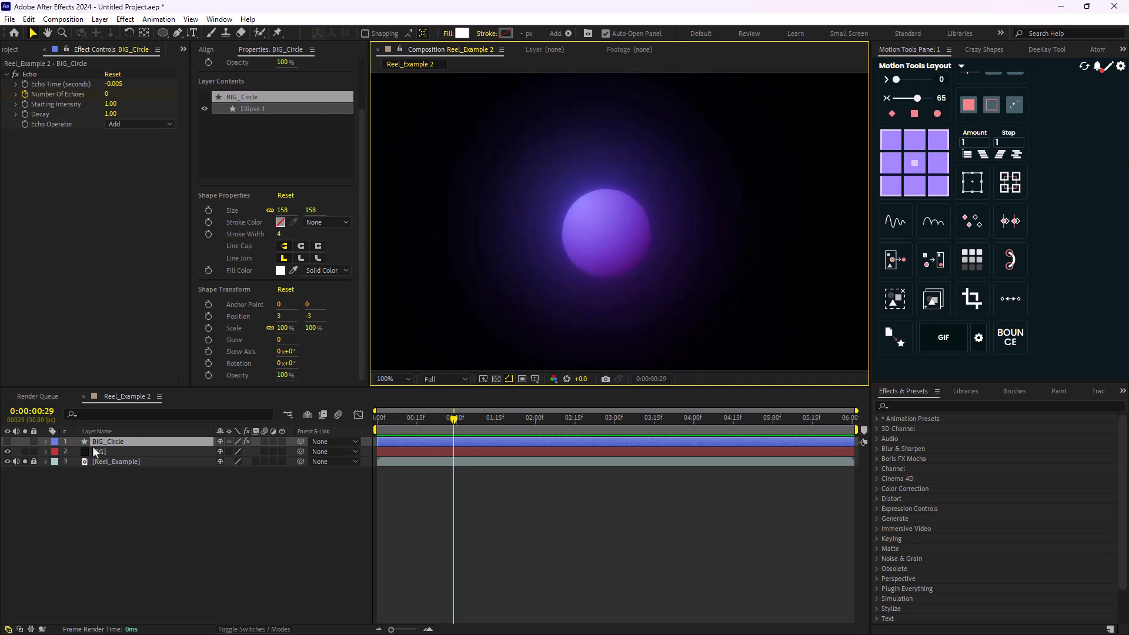
- Sample BIG_Circle's Gradient Overlay colours from the reference sphere, using light purple 957CF8 for the start stop and its darker lower purple for the end stop
left_click(44, 443)
left_click(56, 462)
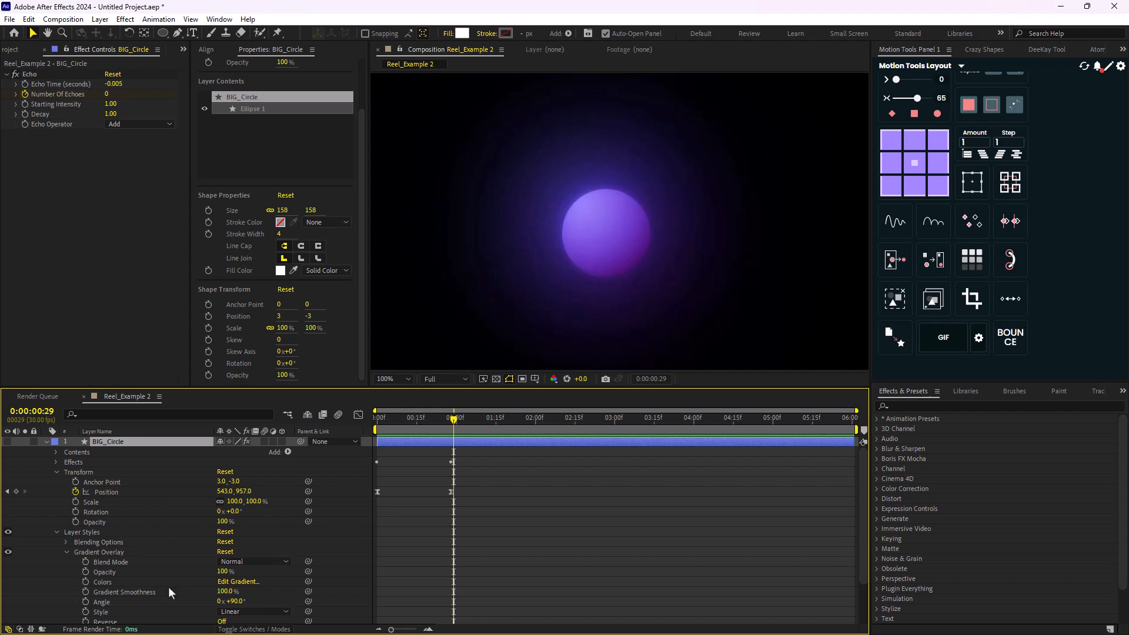
left_click(238, 582)
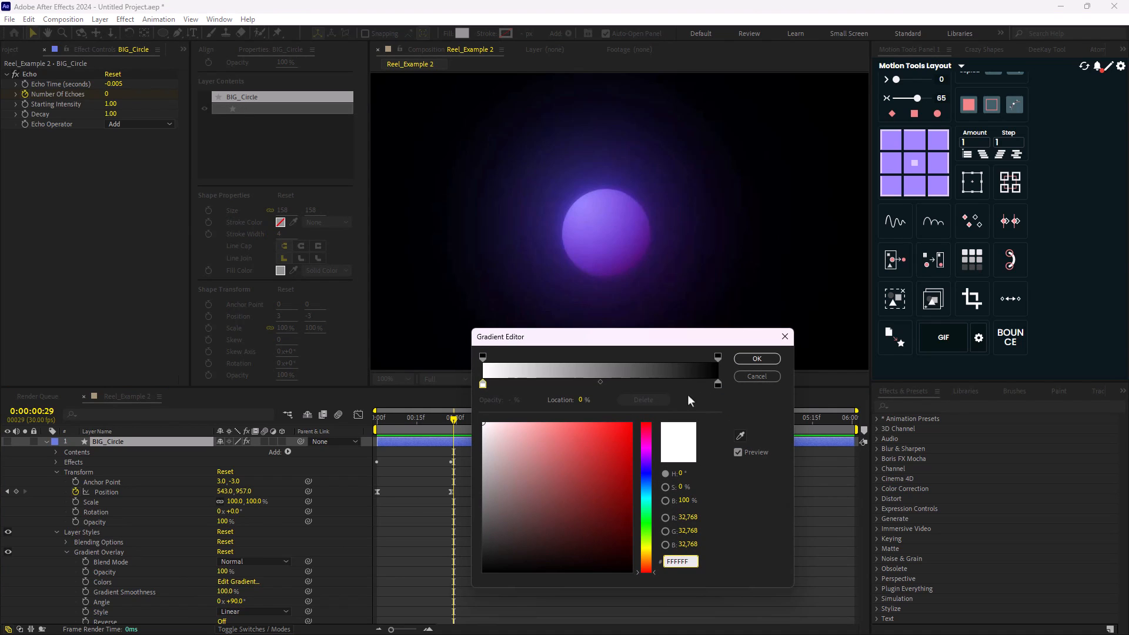
left_click(740, 436)
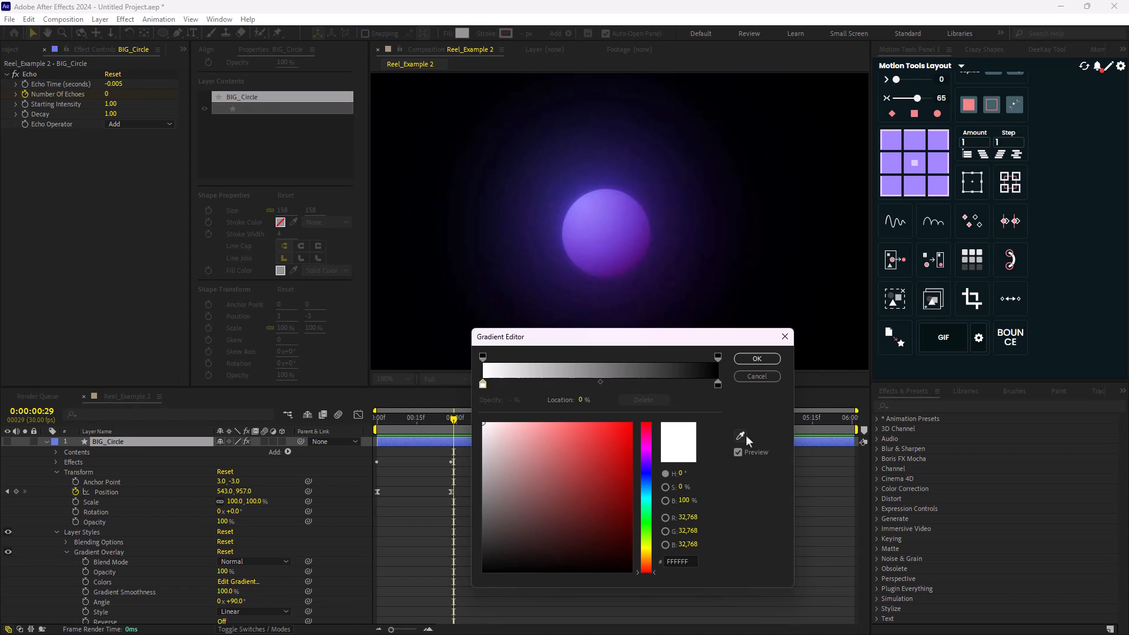
left_click(594, 196)
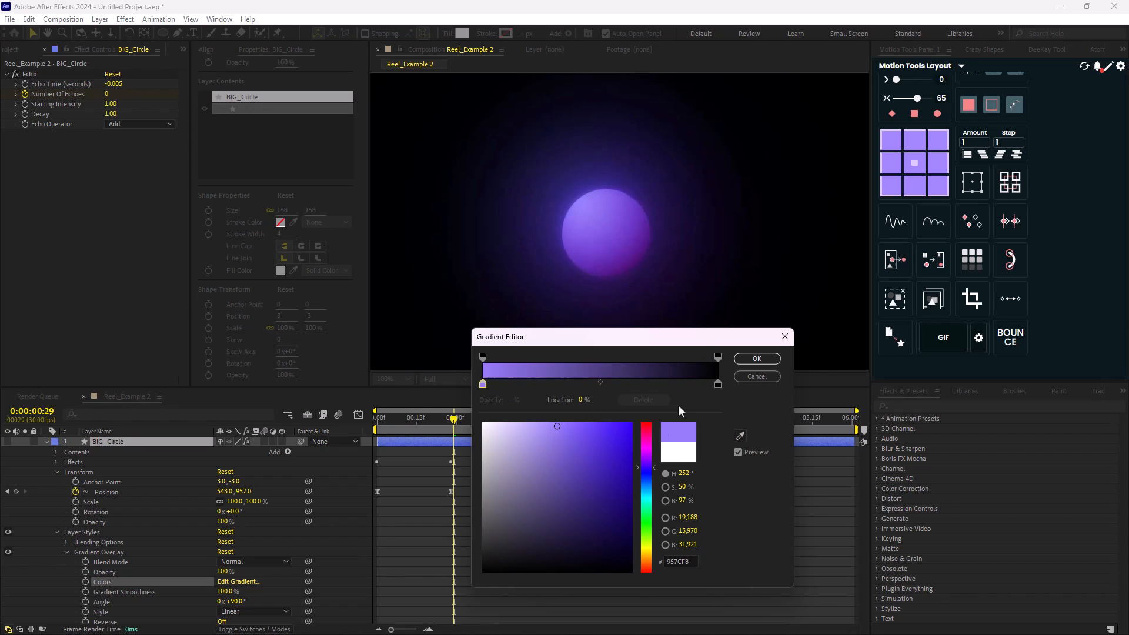
left_click(718, 383)
left_click(741, 436)
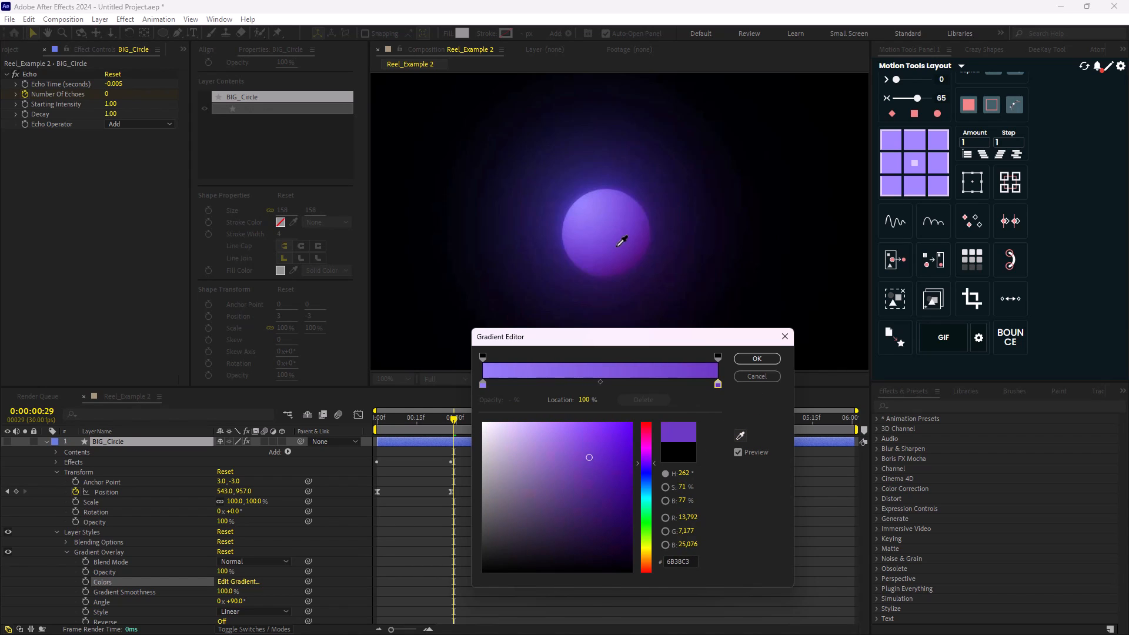
left_click(620, 251)
left_click(757, 359)
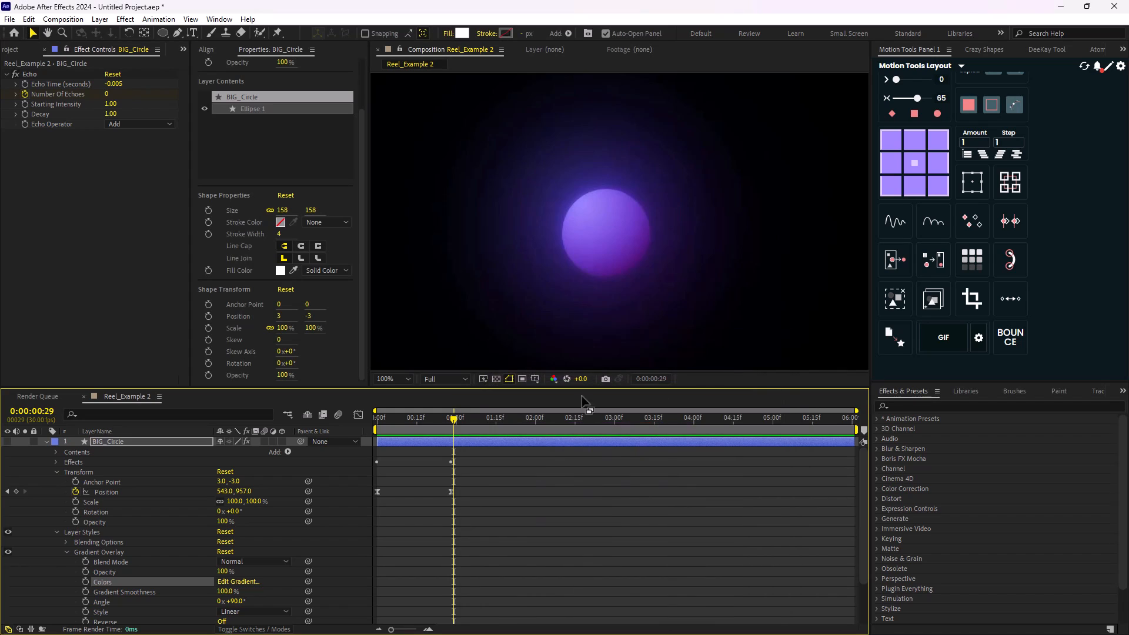
- Show BIG_Circle in place of the Reel_Example layer and set its Gradient Overlay angle to 108°
left_click(46, 441)
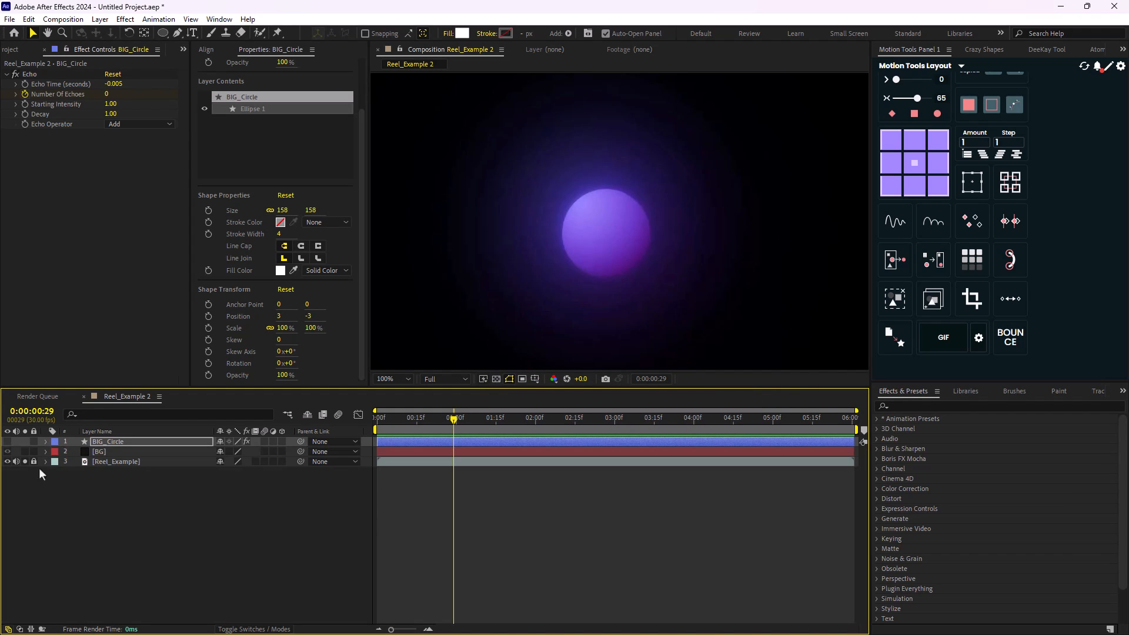
left_click(7, 461)
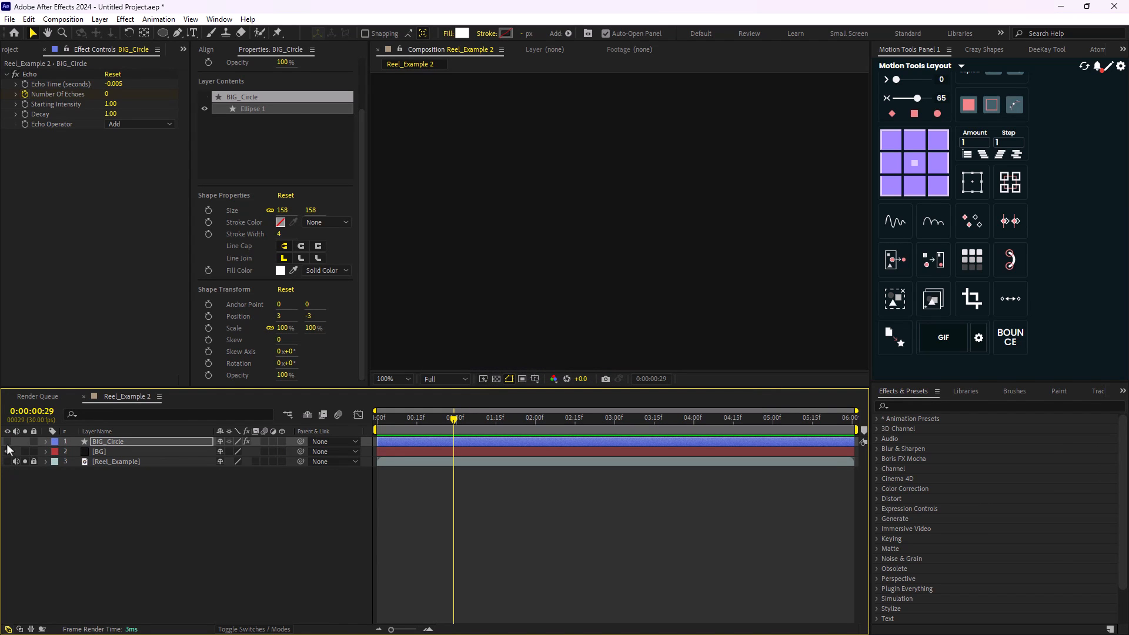
left_click(7, 441)
key("period")
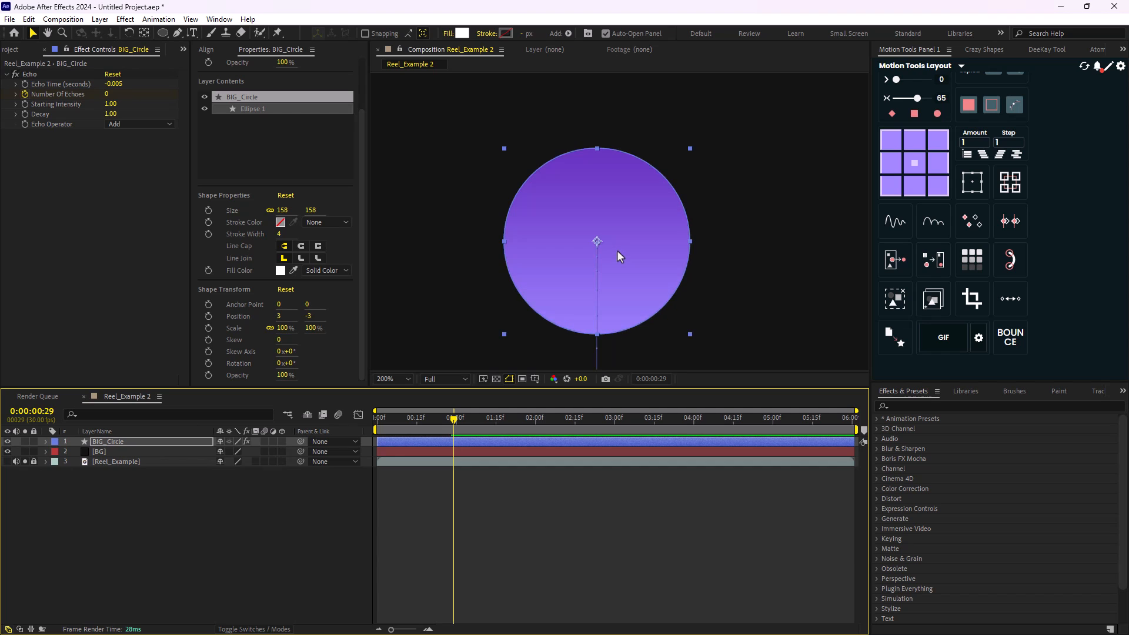
left_click(46, 442)
scroll(133, 555, "down", 5)
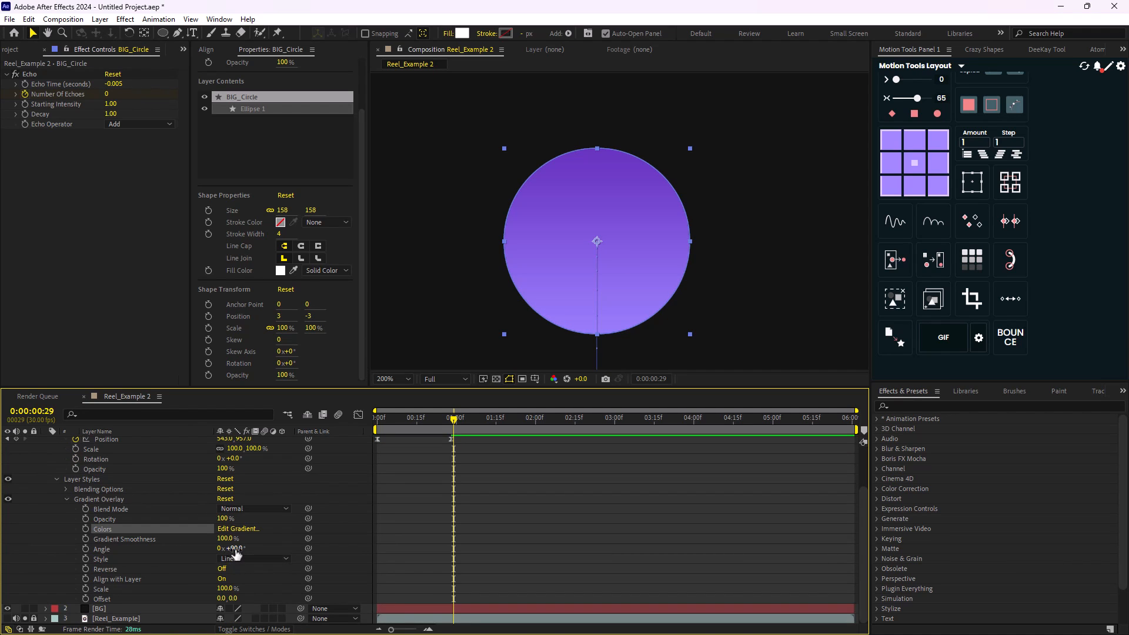
mouse_move(236, 548)
left_mouse_down()
mouse_move(215, 554)
mouse_move(224, 553)
left_mouse_up()
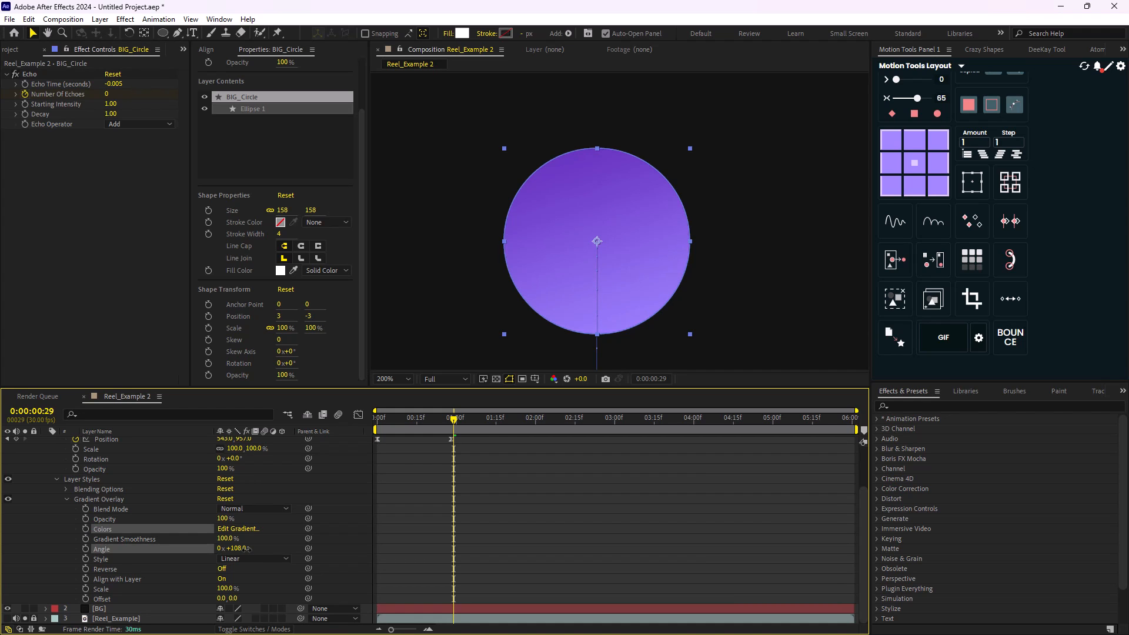
- Darken the Gradient Overlay's end colour stop to 361E5F and turn the overlay angle to about 285°
left_click(234, 529)
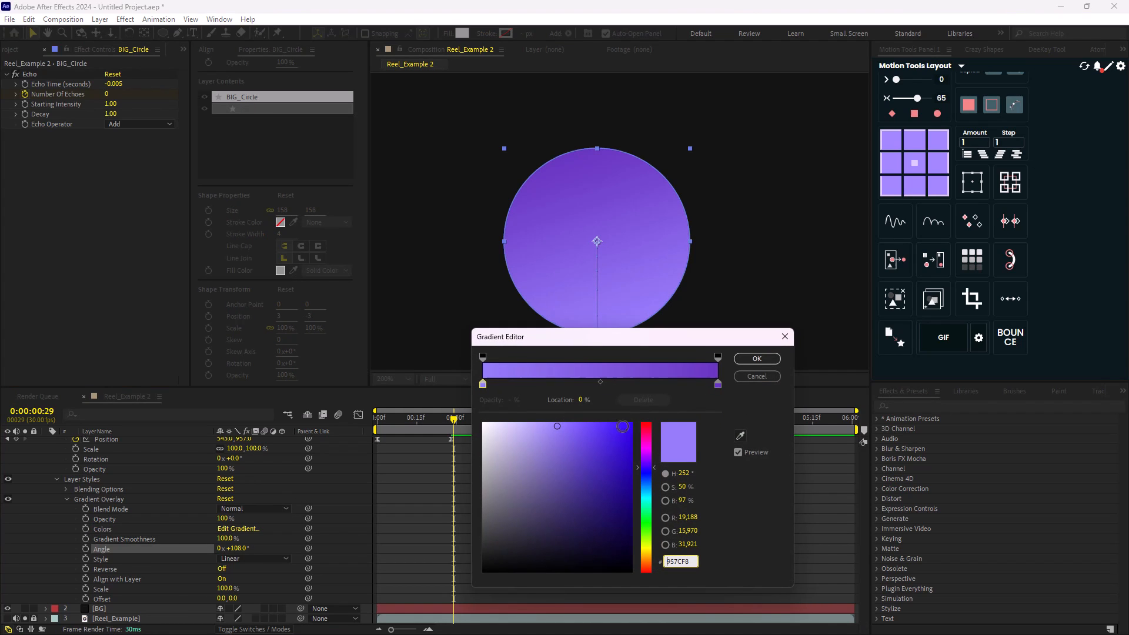
left_click(719, 384)
left_click_drag(591, 487, 587, 495)
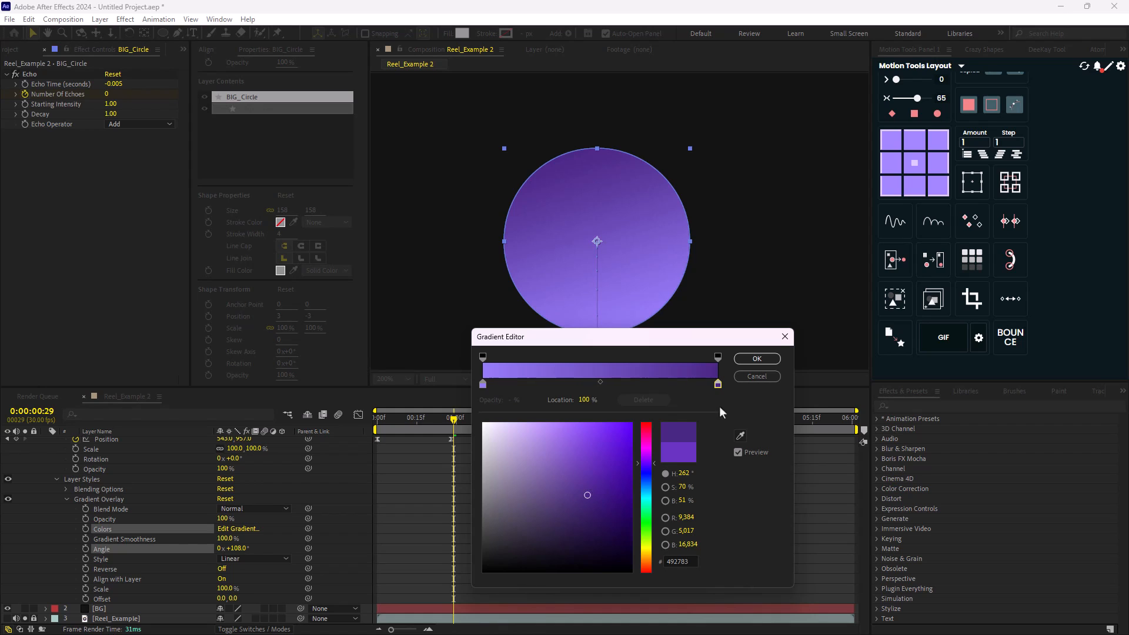
left_click(585, 516)
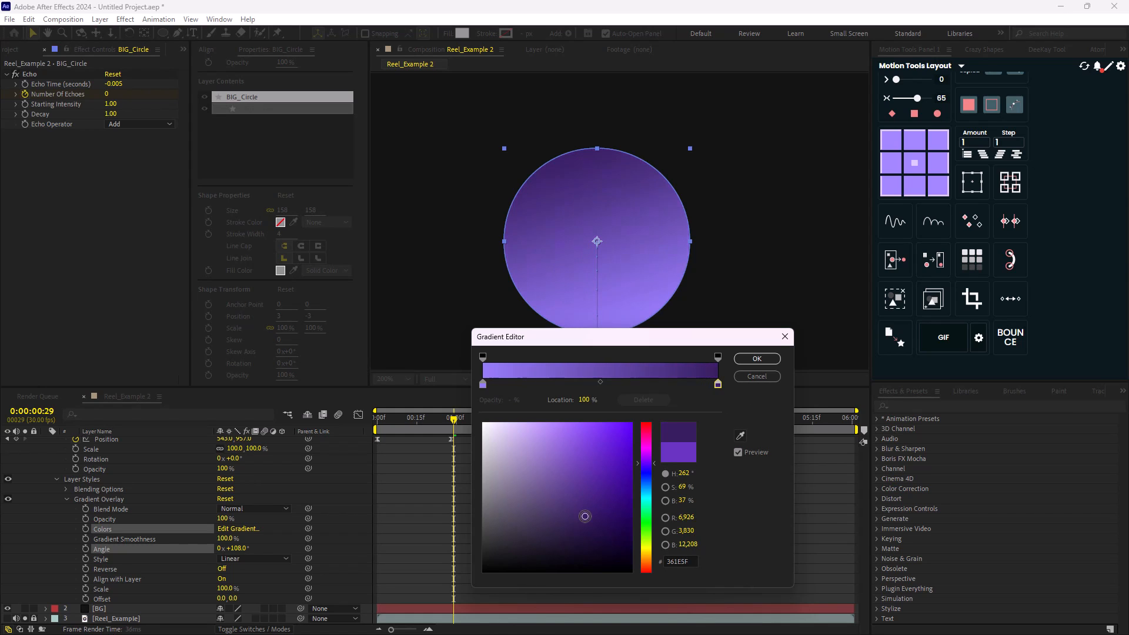
left_click(755, 359)
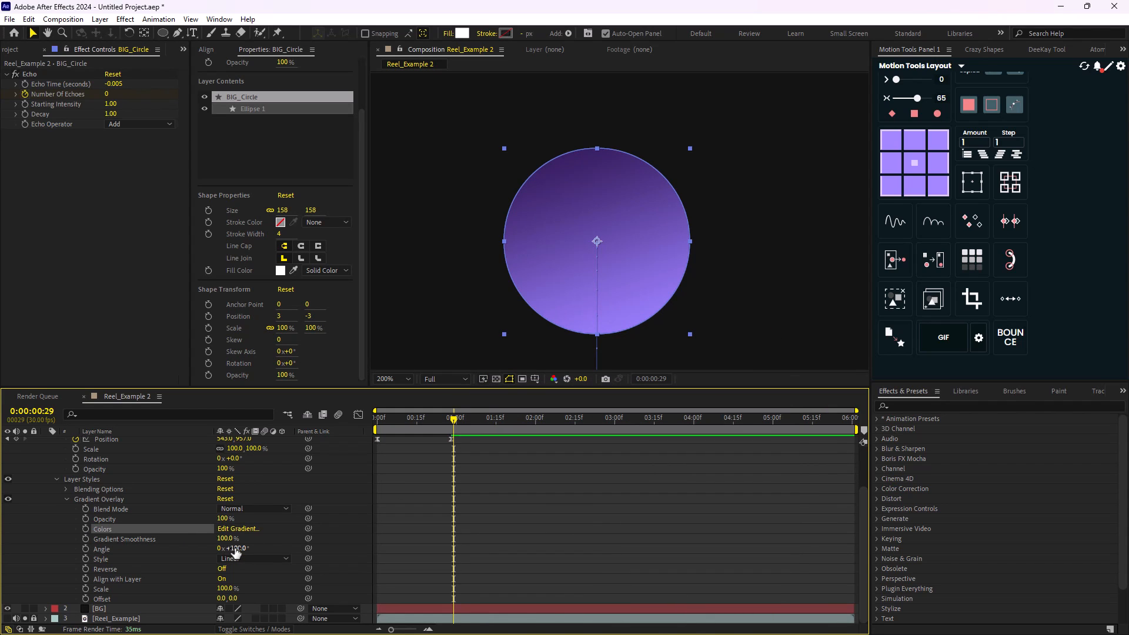
left_click_drag(238, 548, 337, 540)
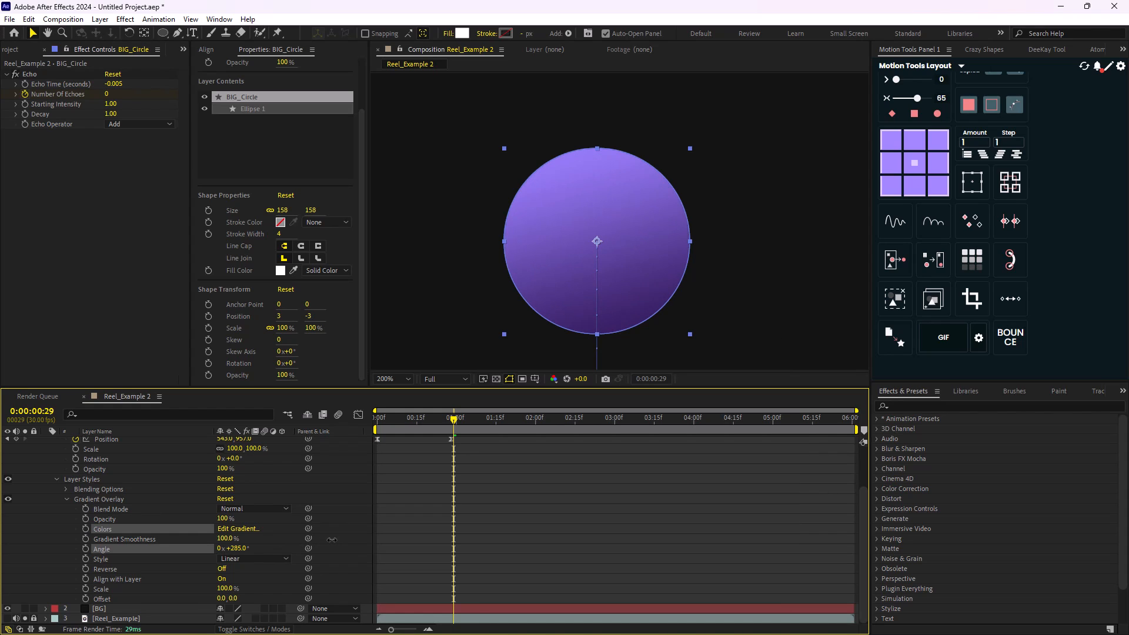
- Collapse BIG_Circle's properties in the timeline and inspect the gradient sphere up close
scroll(190, 499, "up", 5)
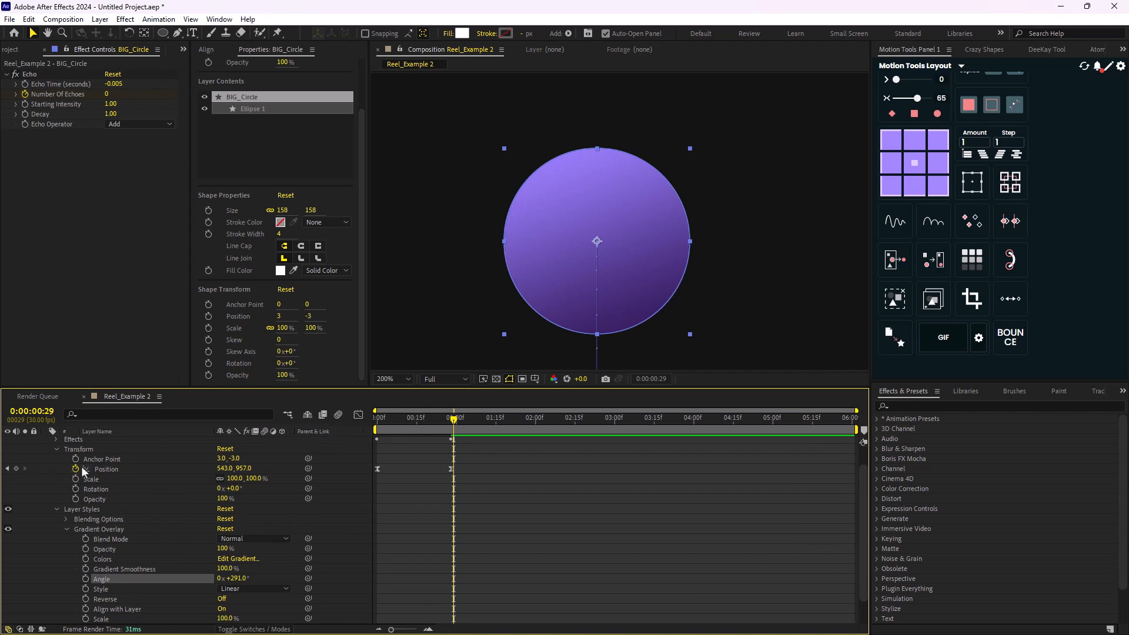
left_click(46, 442)
scroll(567, 283, "up", 2)
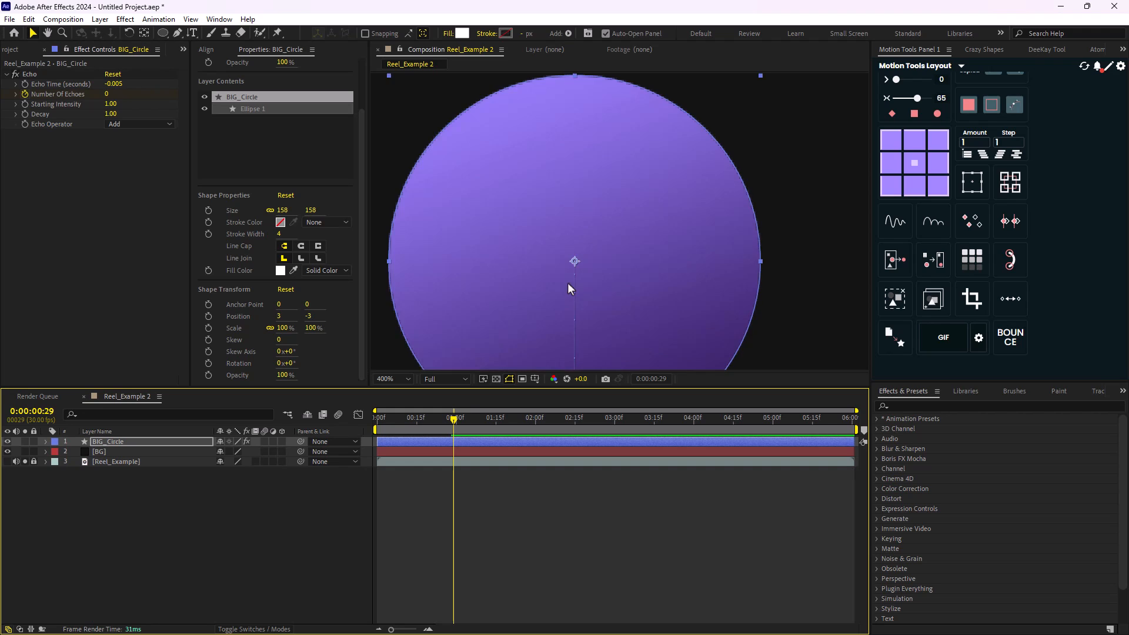
scroll(563, 274, "down", 2)
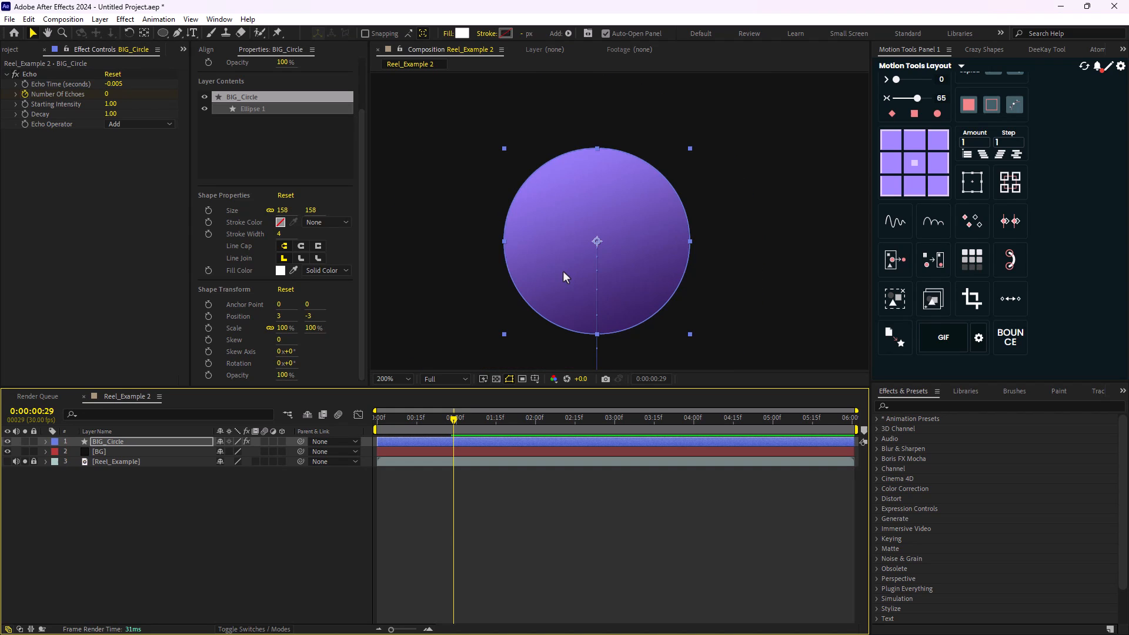
- Compare the sphere's shading with the reference by showing Reel_Example in place of BIG_Circle and switching back to BIG_Circle
left_click(7, 442)
left_click_drag(7, 452, 8, 463)
key("h")
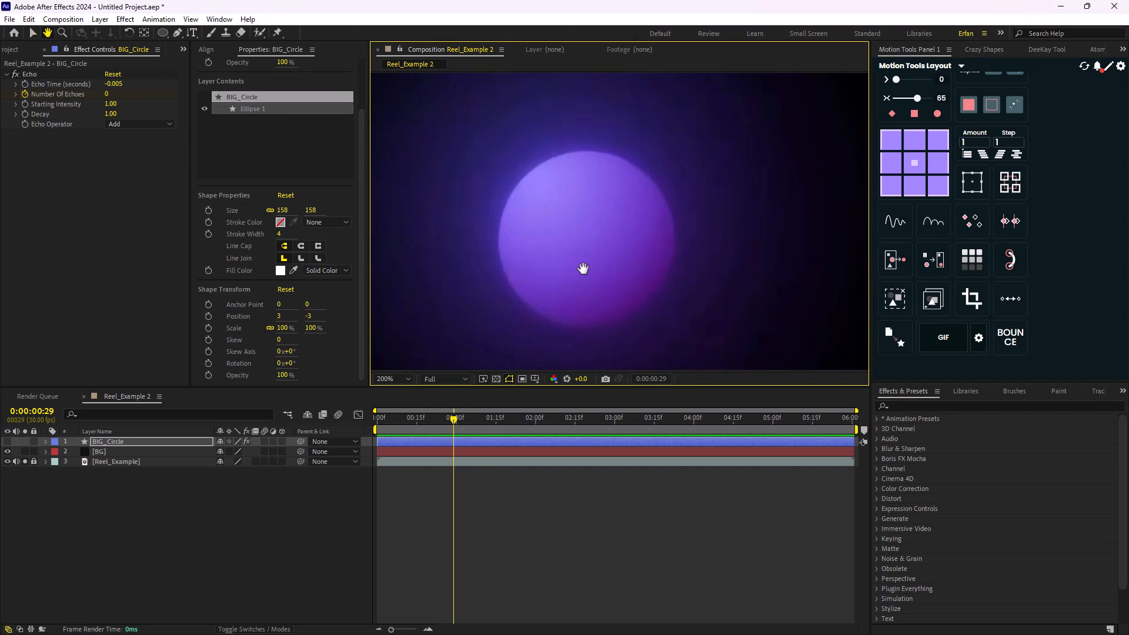
key("v")
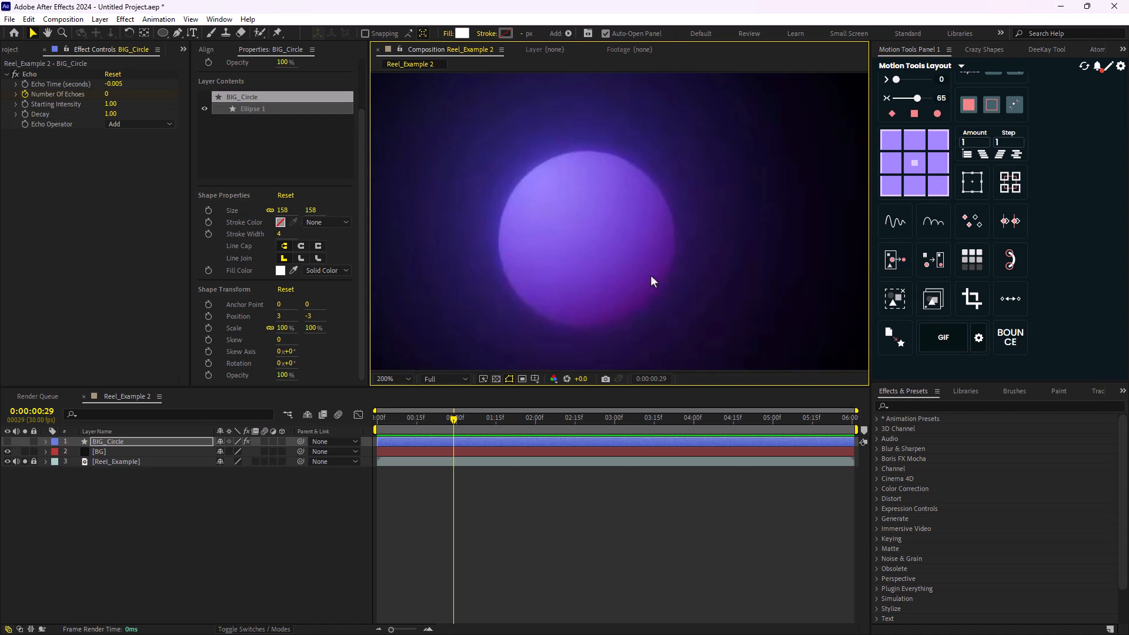
left_click(8, 441)
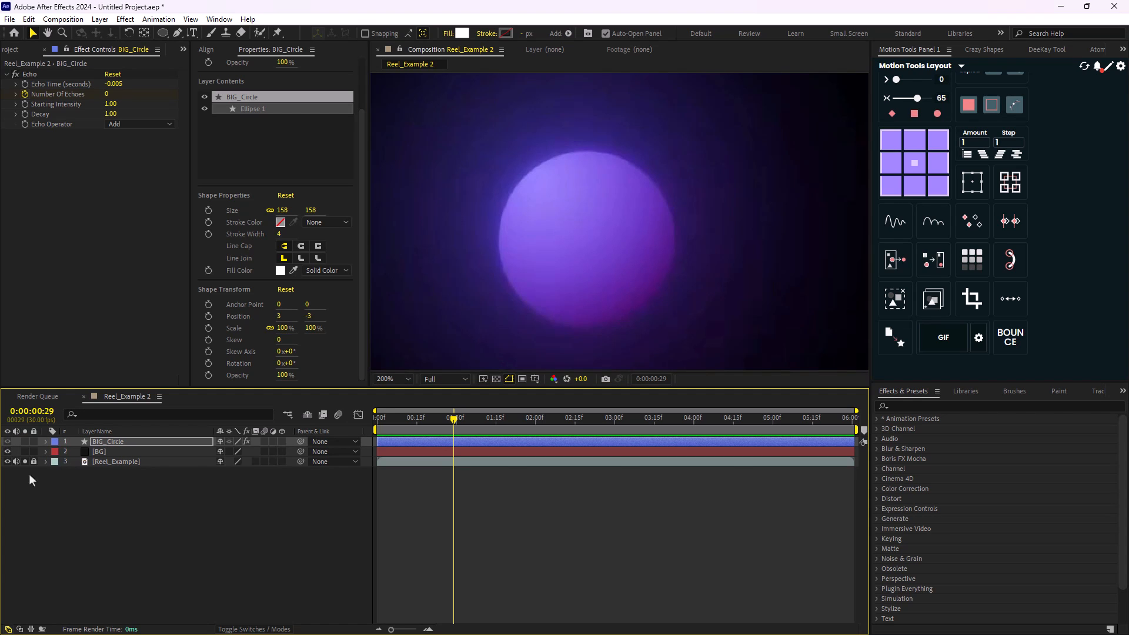
left_click(7, 461)
mouse_move(582, 239)
left_mouse_down()
mouse_move(569, 275)
mouse_move(599, 237)
left_mouse_up()
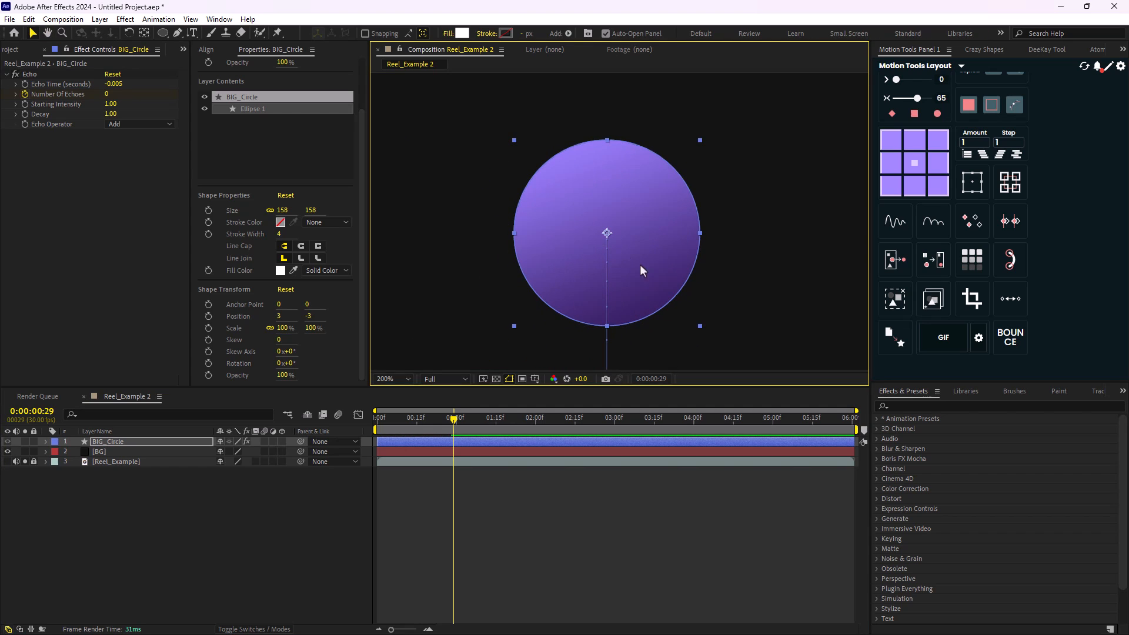
- Add an Inner Shadow layer style to BIG_Circle and expand its settings
right_click(104, 443)
mouse_move(177, 247)
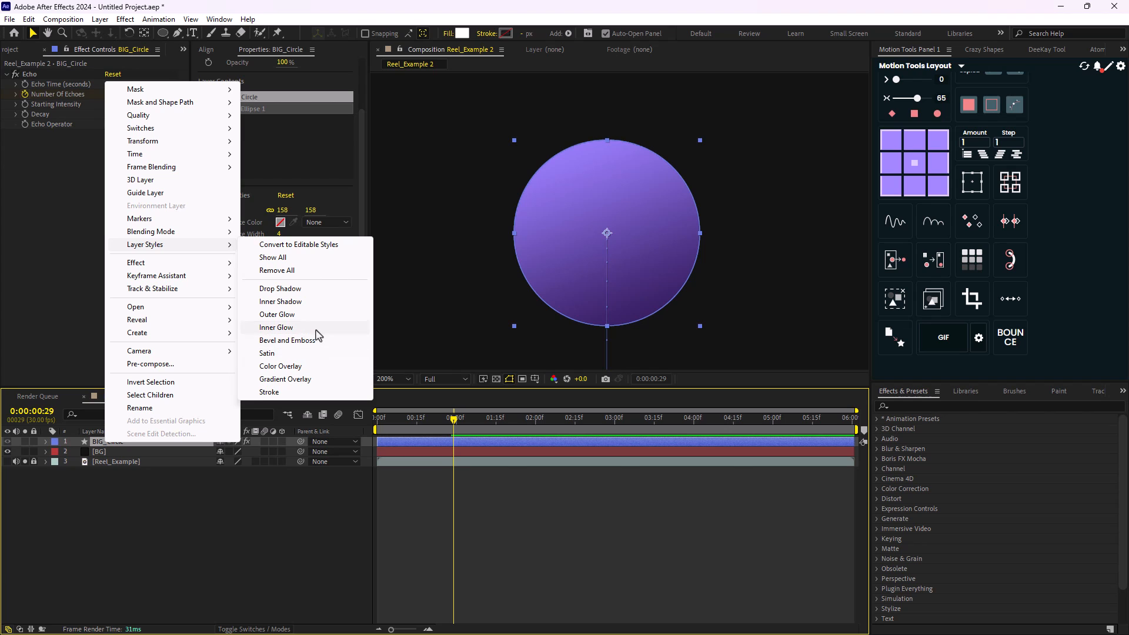
left_click(297, 302)
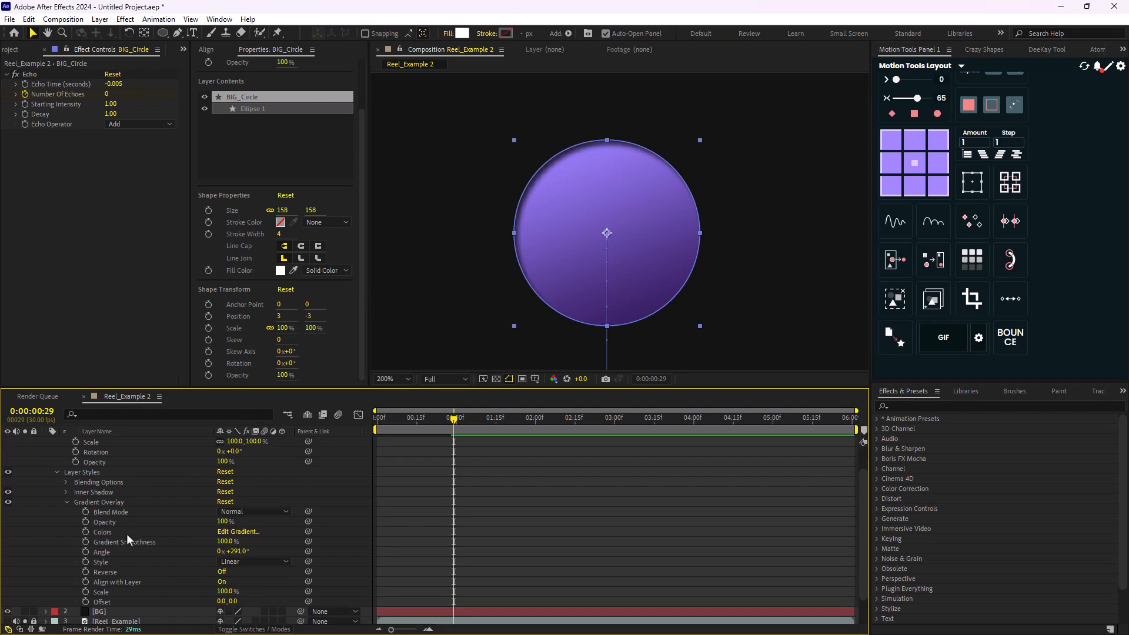
scroll(93, 595, "down", 1)
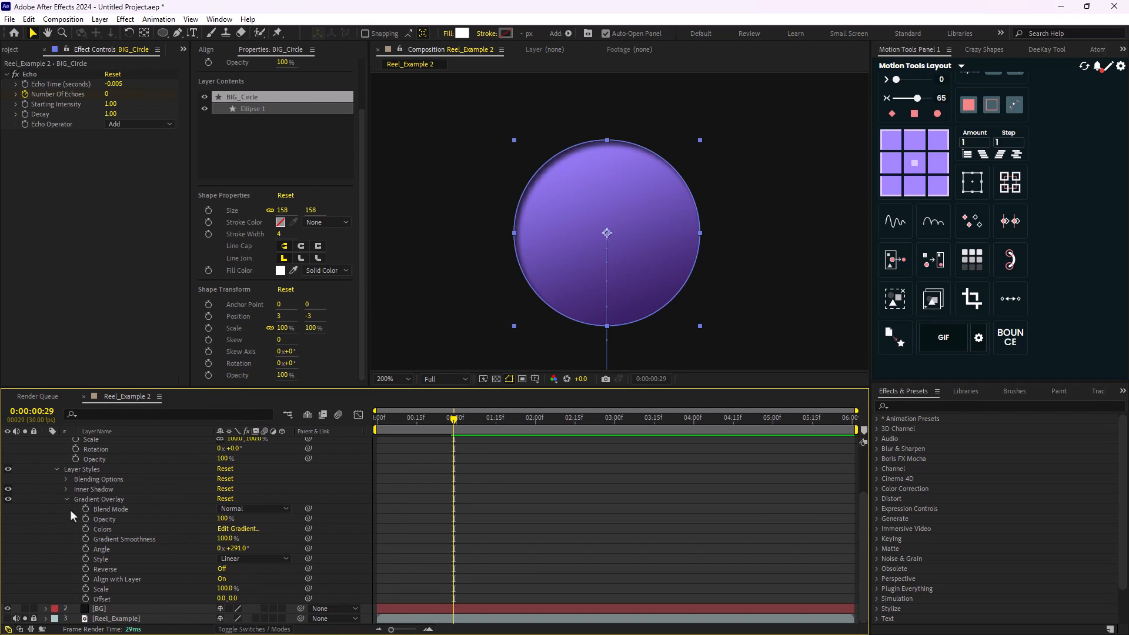
left_click(65, 489)
scroll(172, 524, "down", 2)
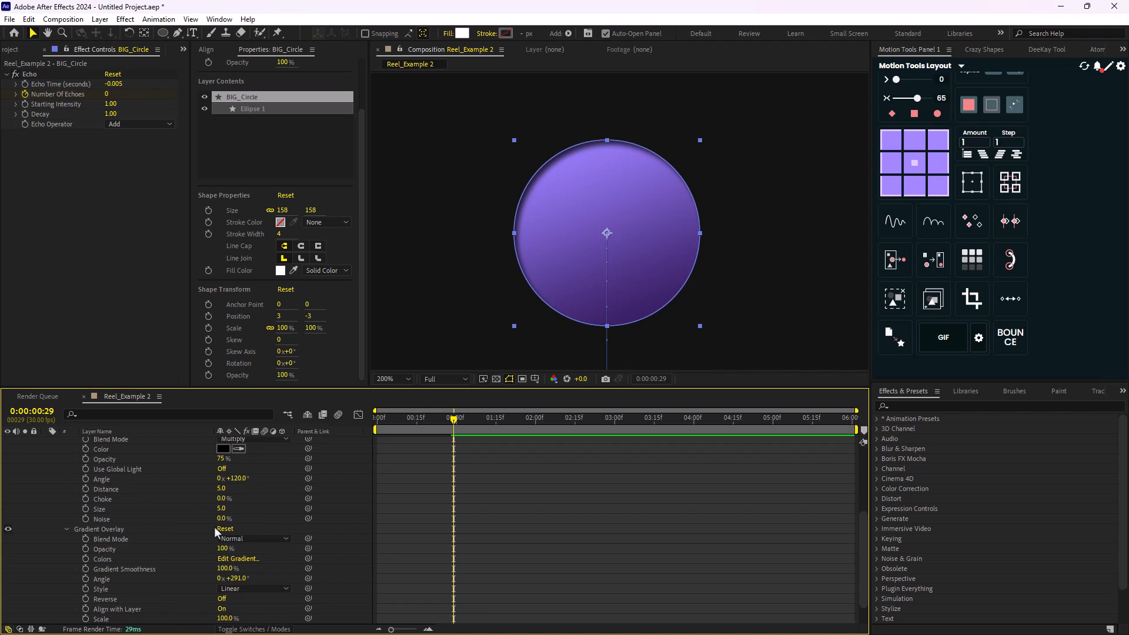
- Set the Inner Shadow colour to magenta F218EA
left_click(223, 478)
mouse_move(685, 383)
left_mouse_down()
mouse_move(681, 338)
mouse_move(724, 347)
mouse_move(693, 329)
left_mouse_up()
left_click(719, 343)
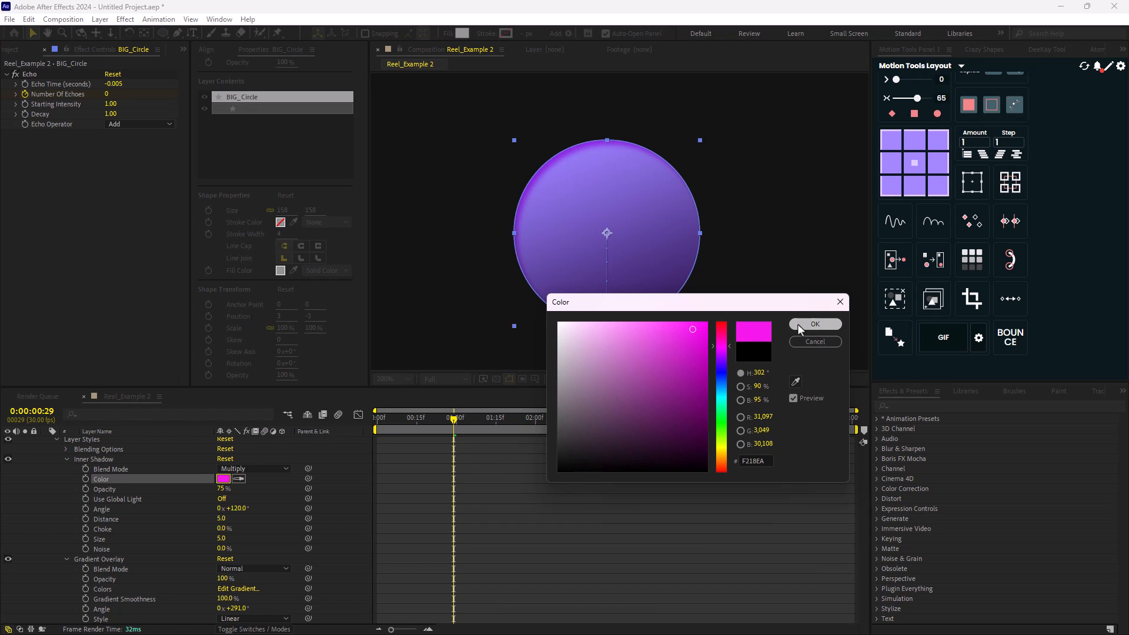
left_click(814, 324)
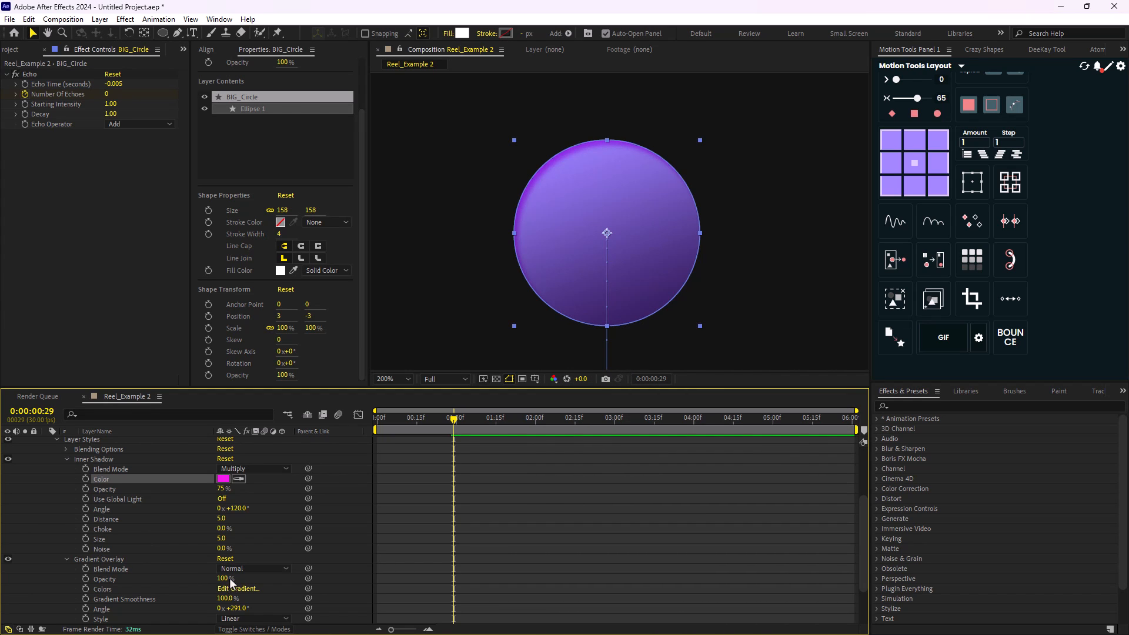
- Set the Inner Shadow's angle to about 311°, its distance to 7 and its size to about 17
left_click_drag(239, 508, 336, 503)
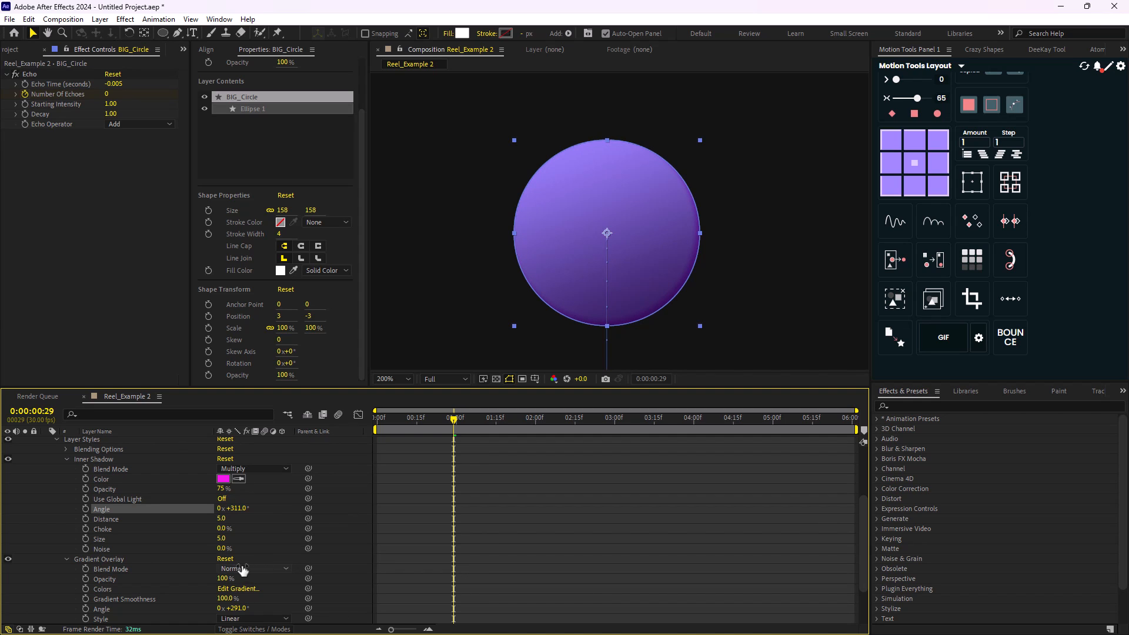
left_click_drag(225, 519, 229, 520)
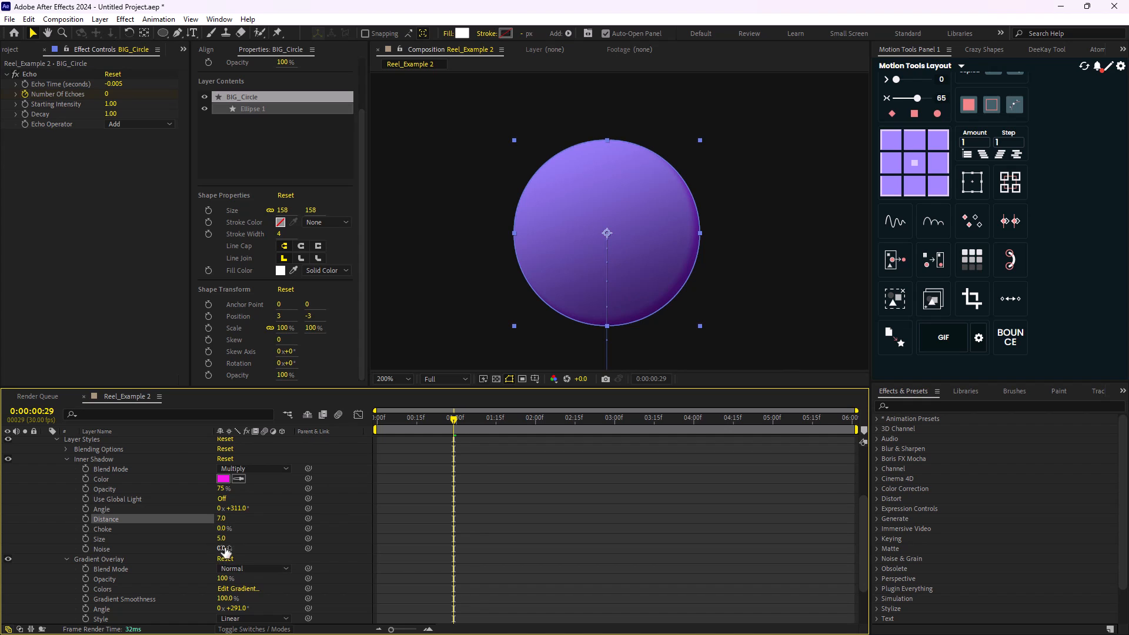
left_click_drag(222, 540, 235, 538)
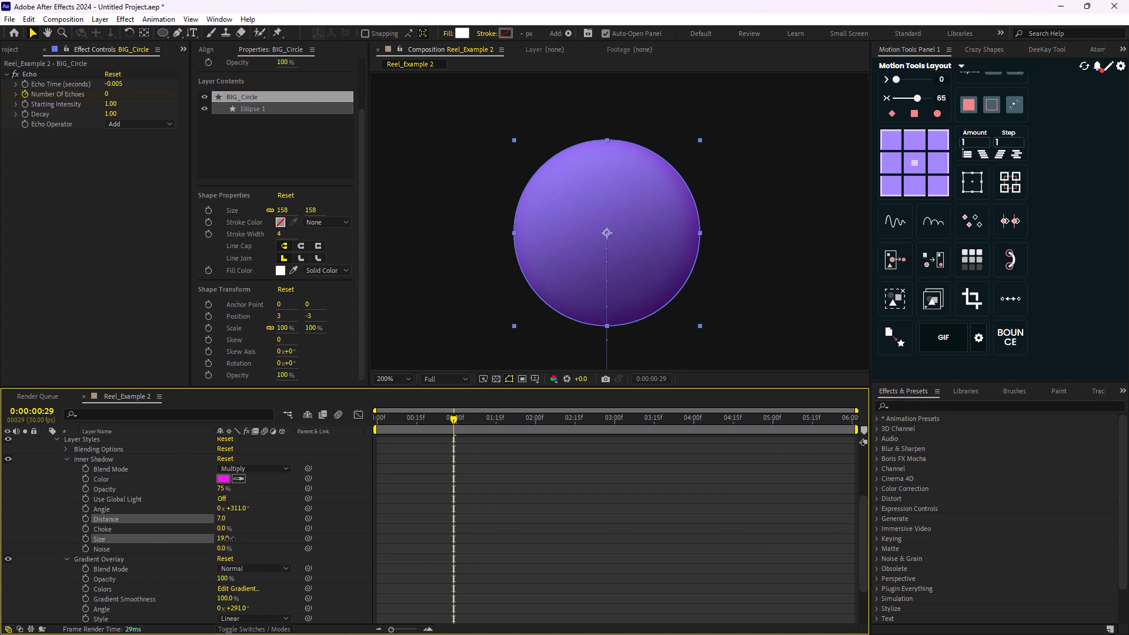
- Set the Inner Shadow's blend mode to Overlay and shift its colour hue to a pinkish red
left_click(249, 468)
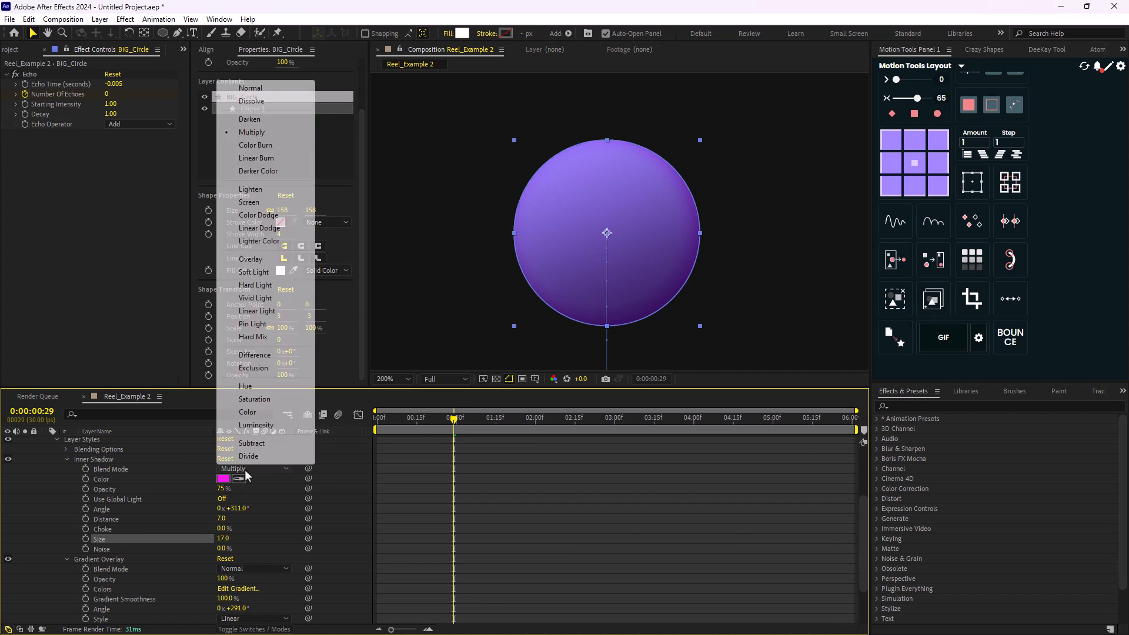
left_click(251, 260)
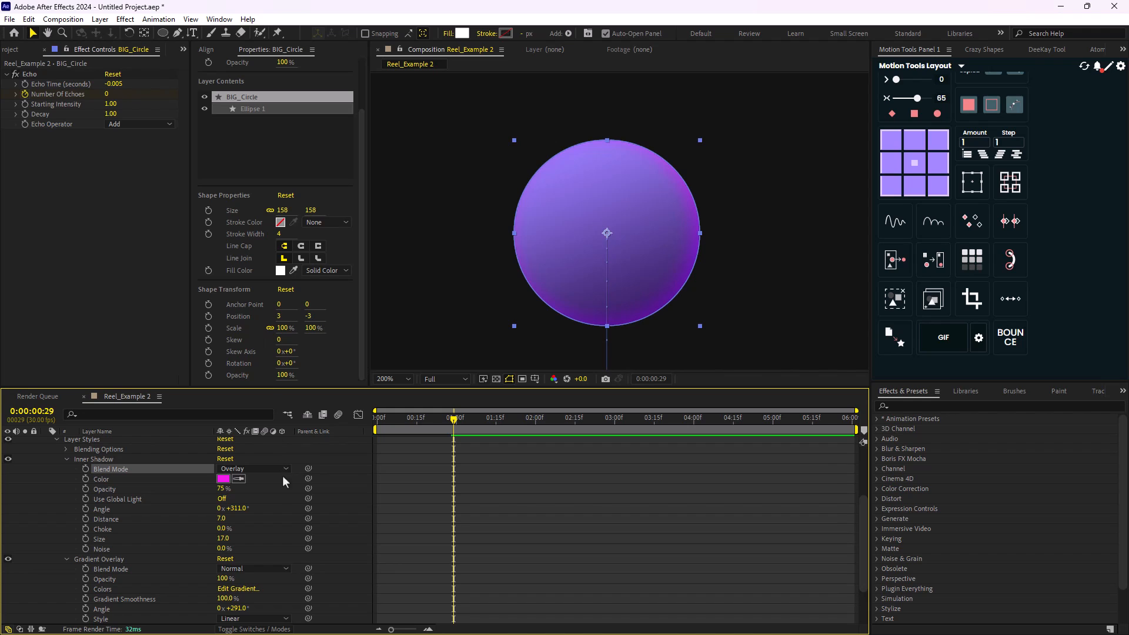
left_click(223, 479)
left_click(693, 329)
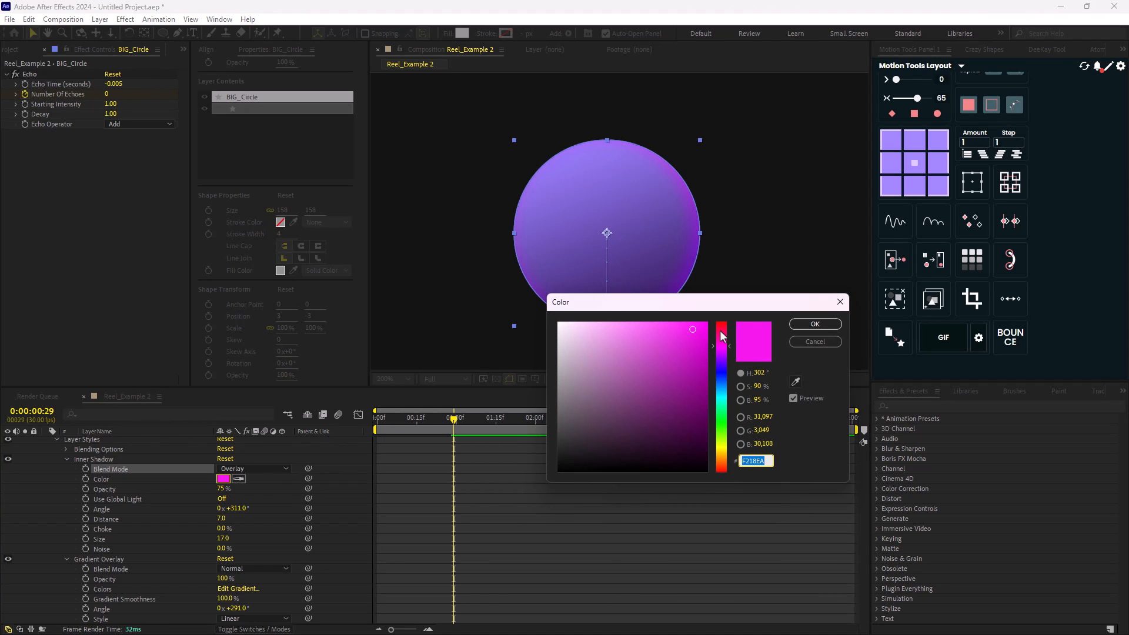
left_click_drag(719, 330, 724, 329)
left_click(809, 325)
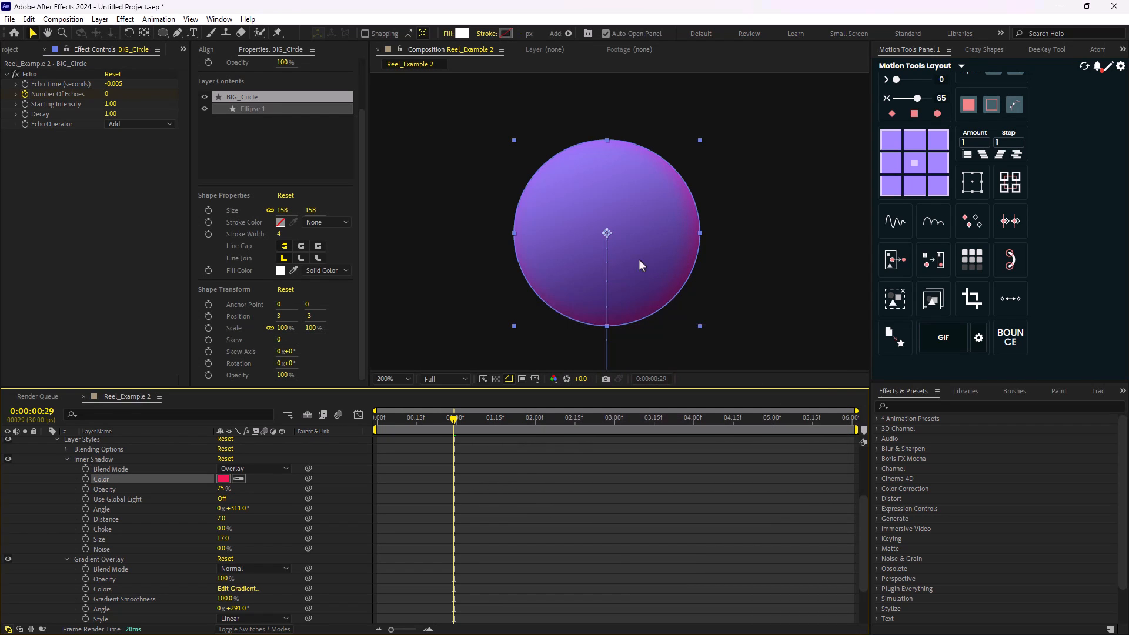
- Collapse BIG_Circle's properties and apply the Deep Glow effect to the layer
scroll(642, 262, "down", 1)
scroll(71, 492, "up", 3)
scroll(65, 488, "up", 1)
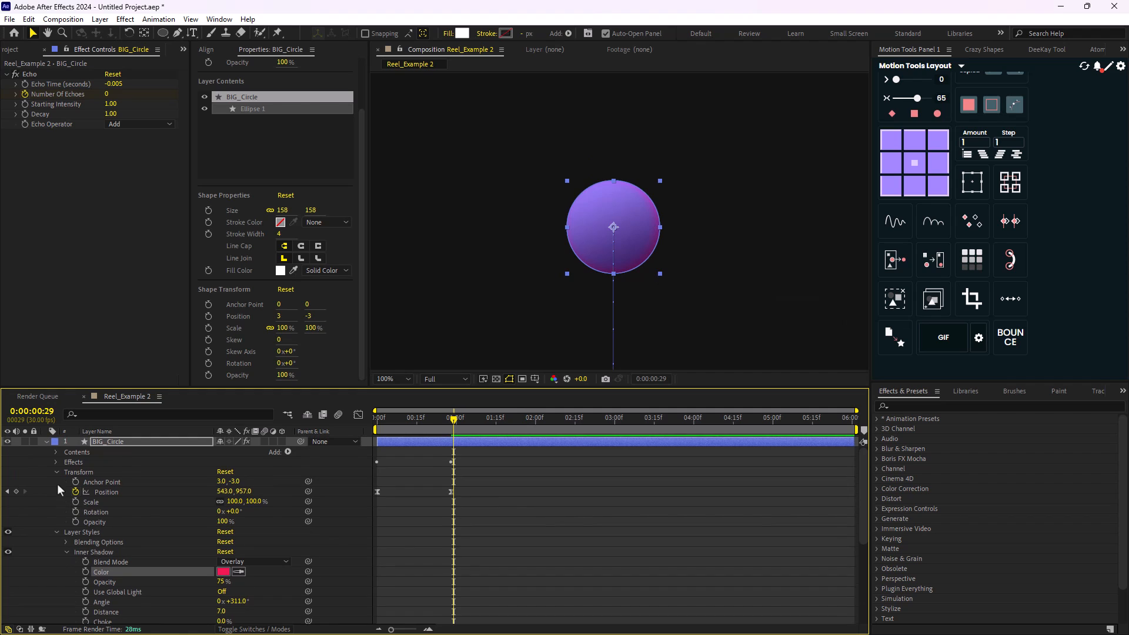
left_click(47, 442)
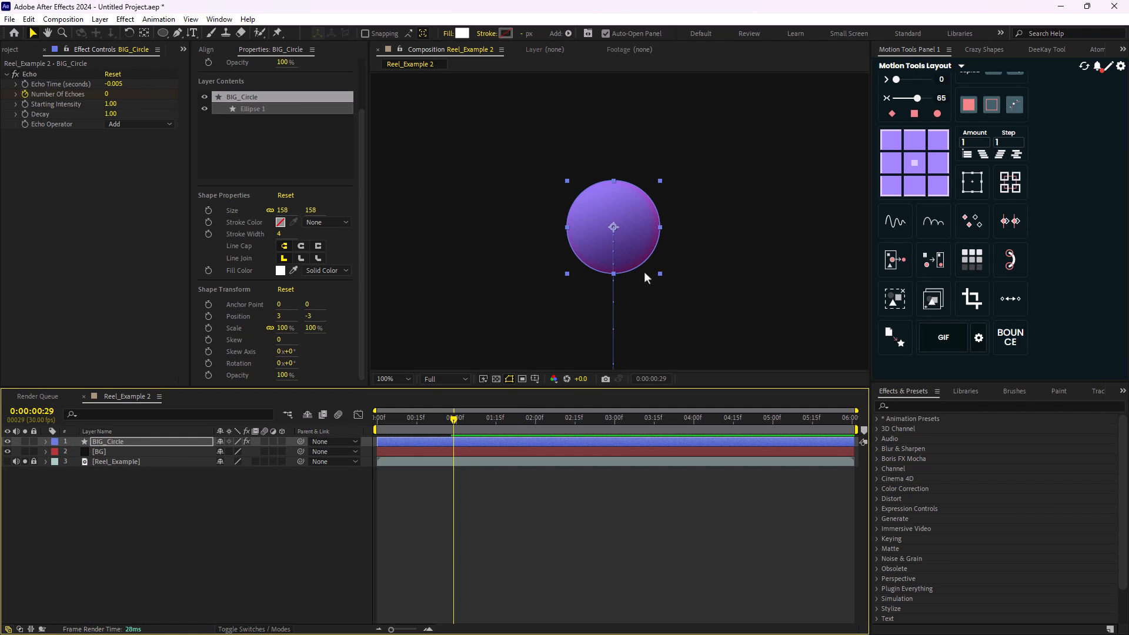
scroll(633, 274, "up", 1)
scroll(633, 280, "down", 1)
key("ctrl+space")
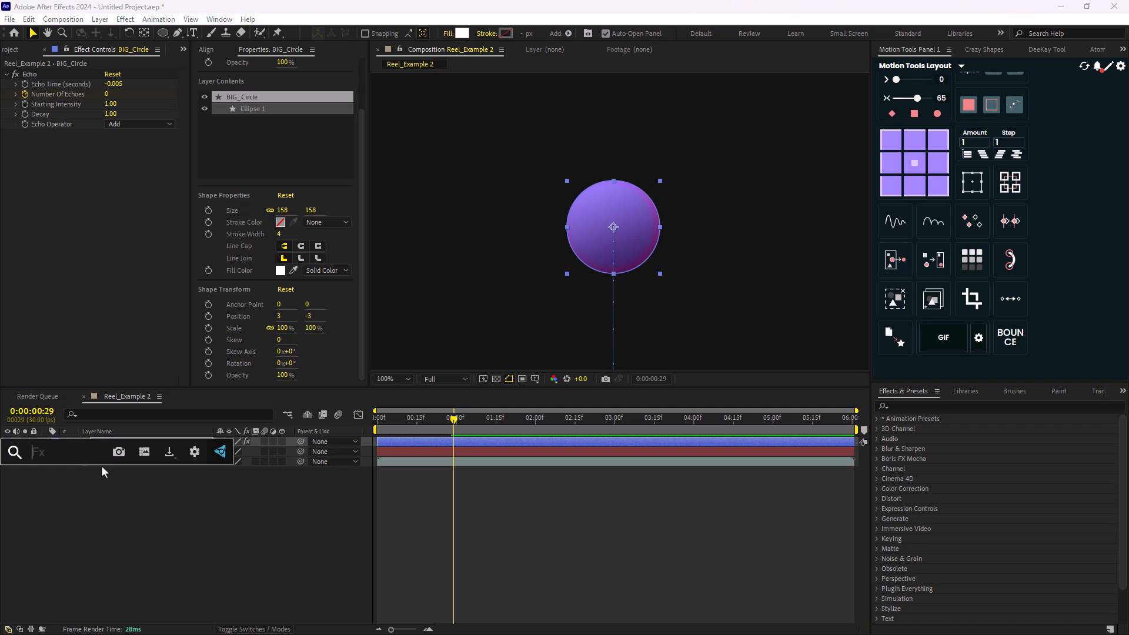
type("deep")
key("Return")
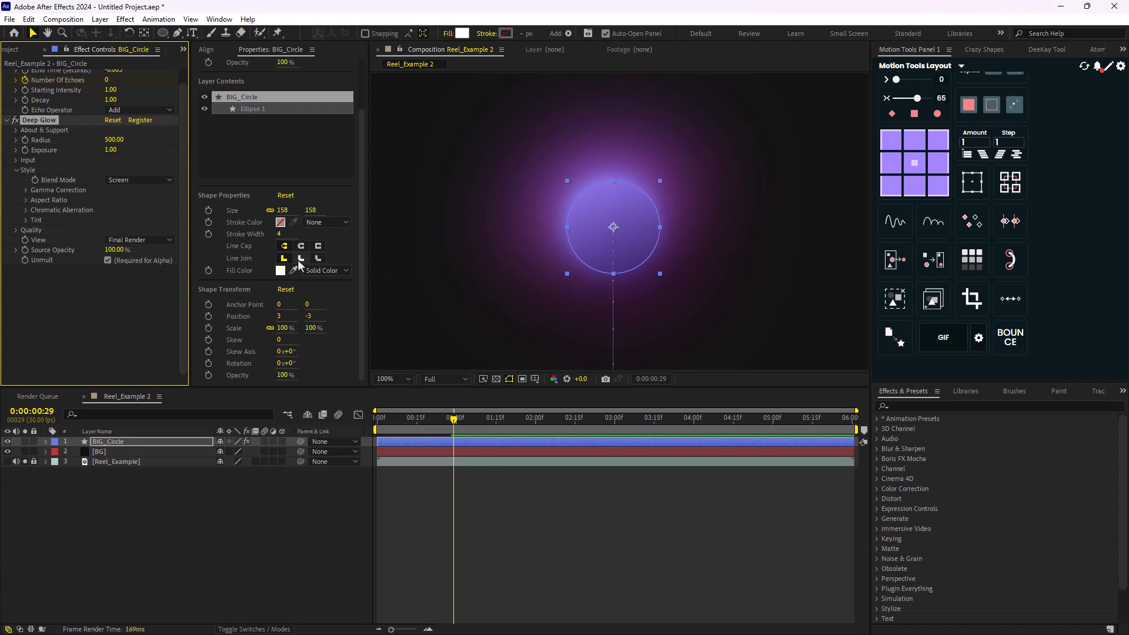
- Set BIG_Circle's Deep Glow radius to 100 and deselect the layer
scroll(612, 290, "down", 1)
scroll(612, 288, "up", 1)
type("100")
key("Return")
left_click(225, 551)
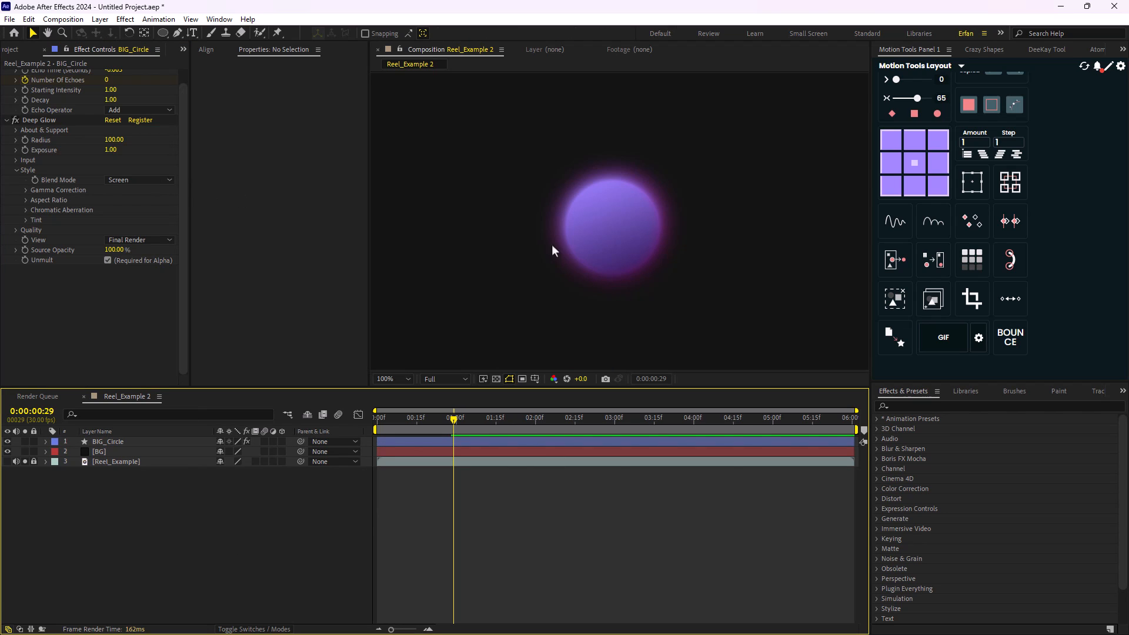
- Preview the glowing circle's rise from the start of the timeline and inspect its glow up close
scroll(551, 245, "down", 4)
left_click_drag(454, 415, 331, 437)
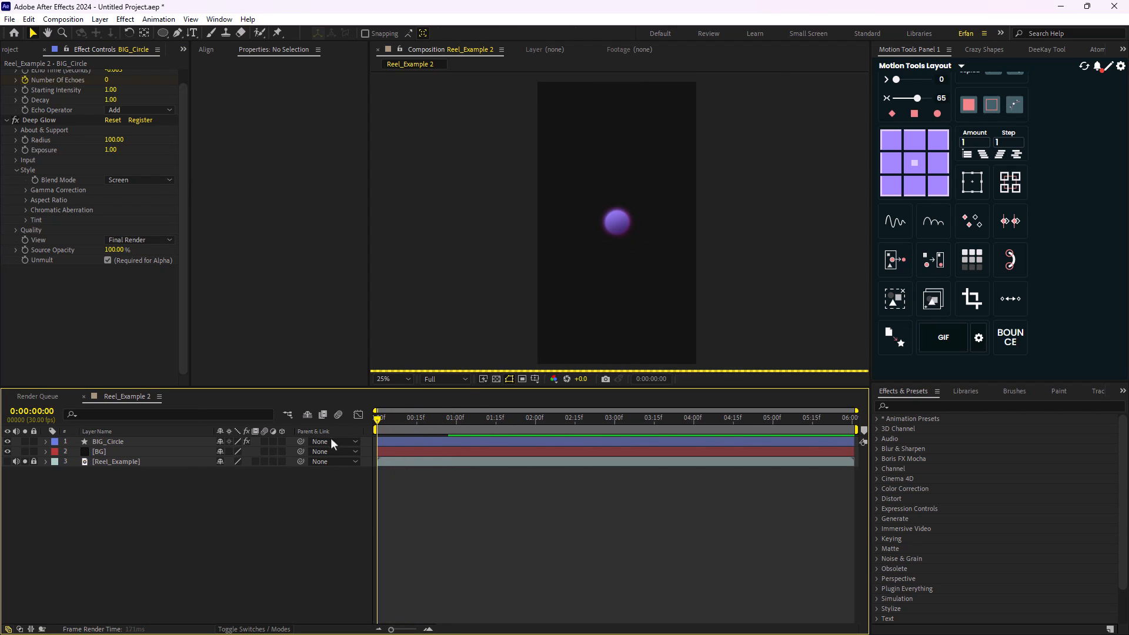
scroll(595, 225, "down", 1)
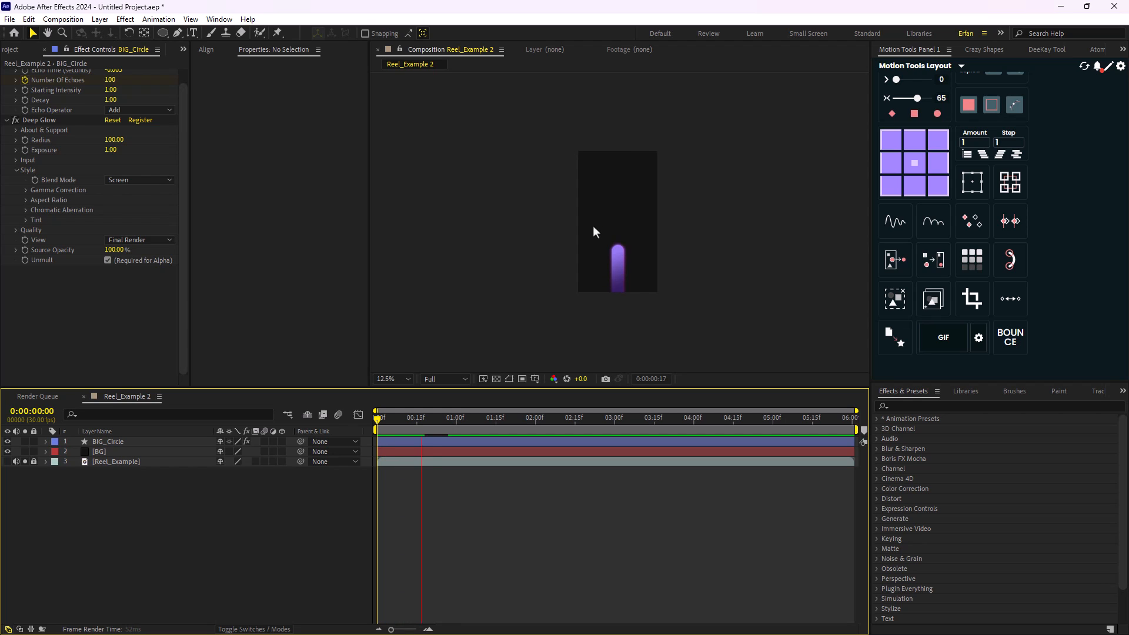
scroll(624, 238, "up", 2)
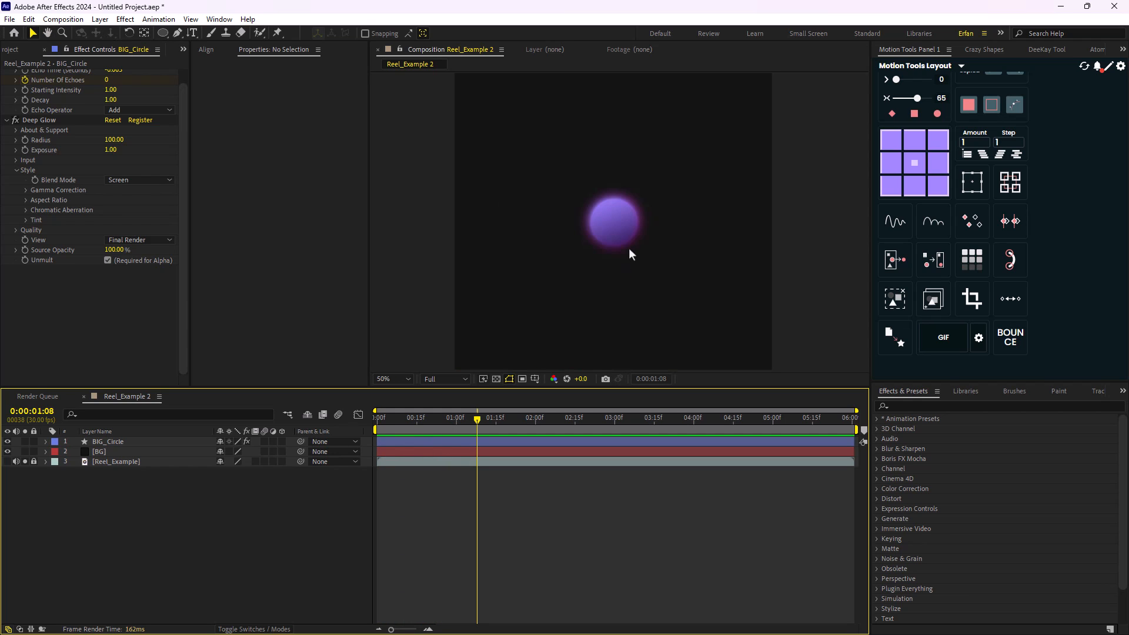
scroll(629, 249, "up", 1)
scroll(636, 282, "up", 1)
scroll(636, 284, "down", 1)
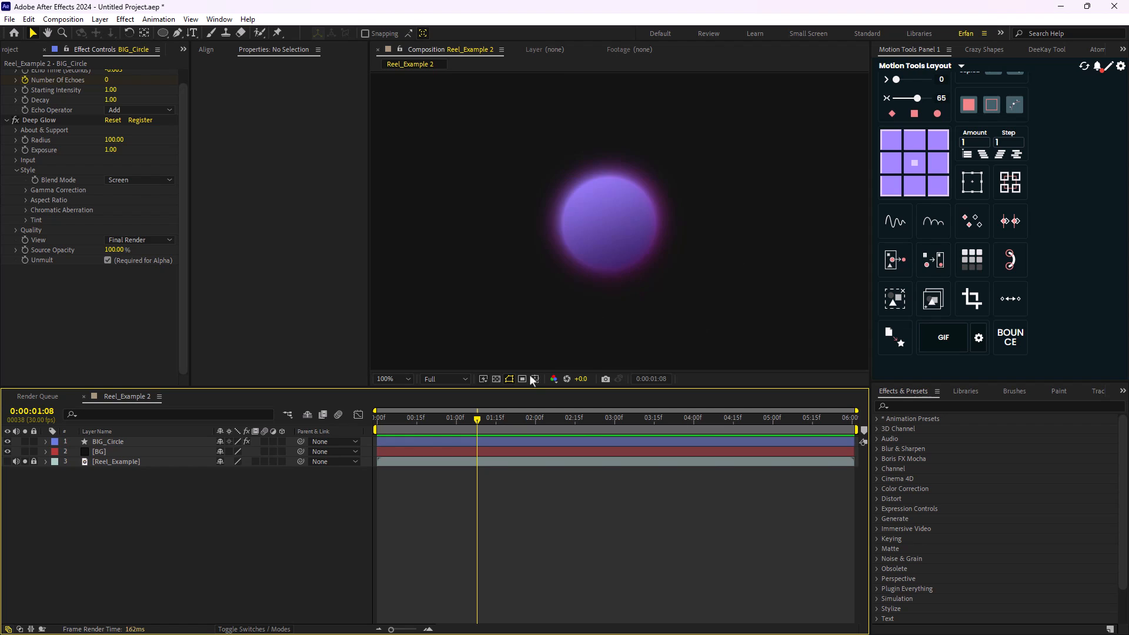
- Show the Reel_Example layer and scrub between 0:00:01:10 and 0:00:02:05 to examine how the ring and small red circles spread out
mouse_move(474, 422)
left_mouse_down()
mouse_move(404, 433)
mouse_move(483, 429)
left_mouse_up()
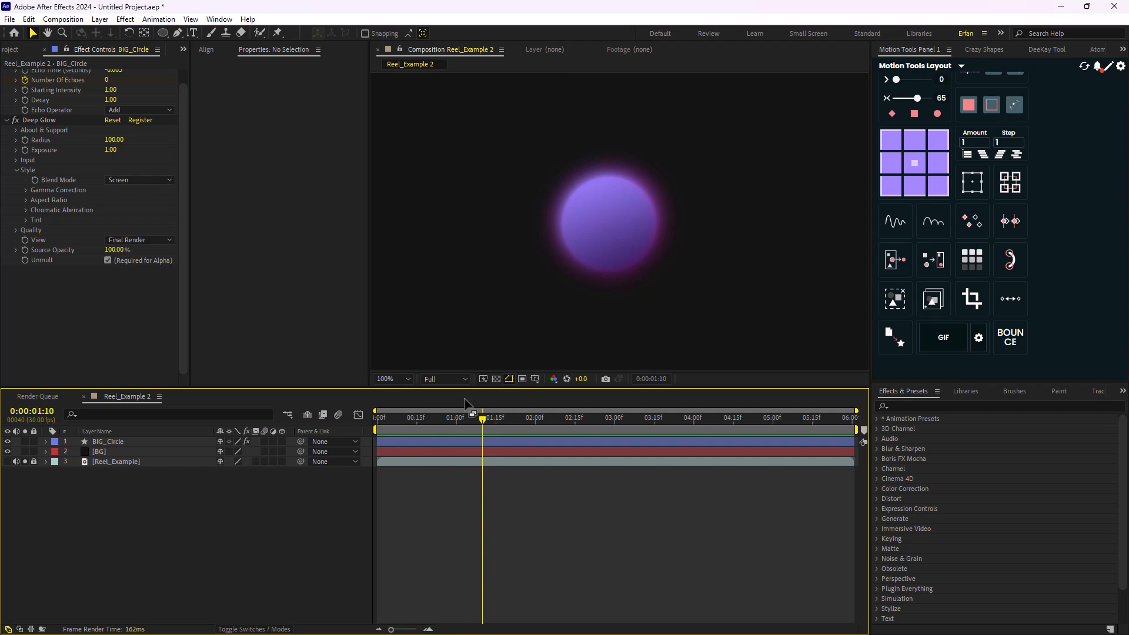
left_click(7, 462)
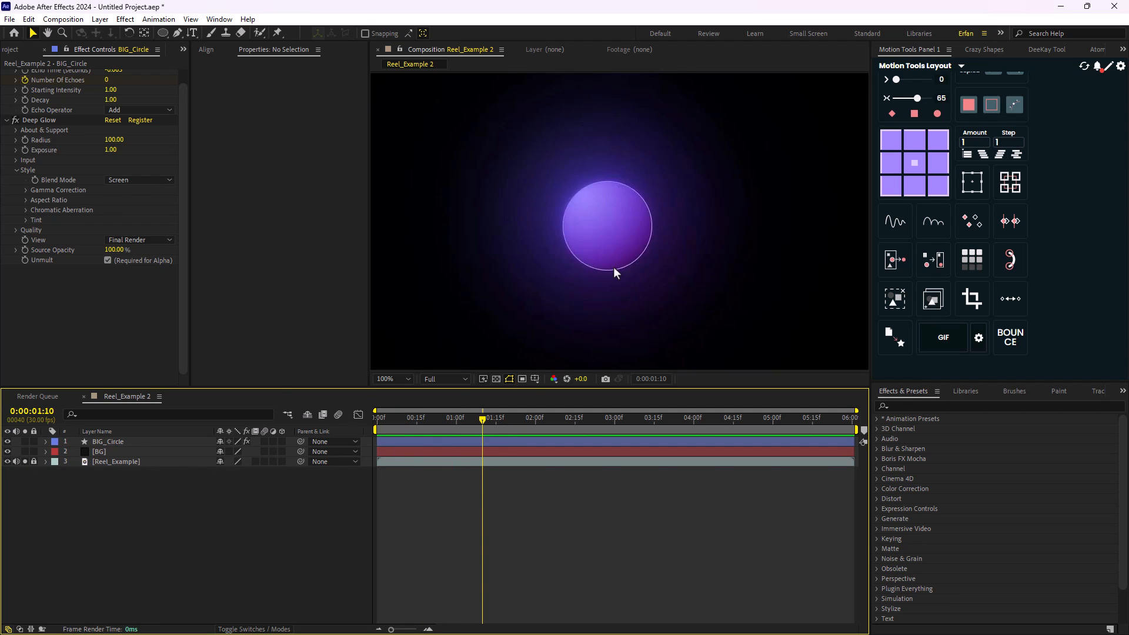
scroll(608, 268, "down", 1)
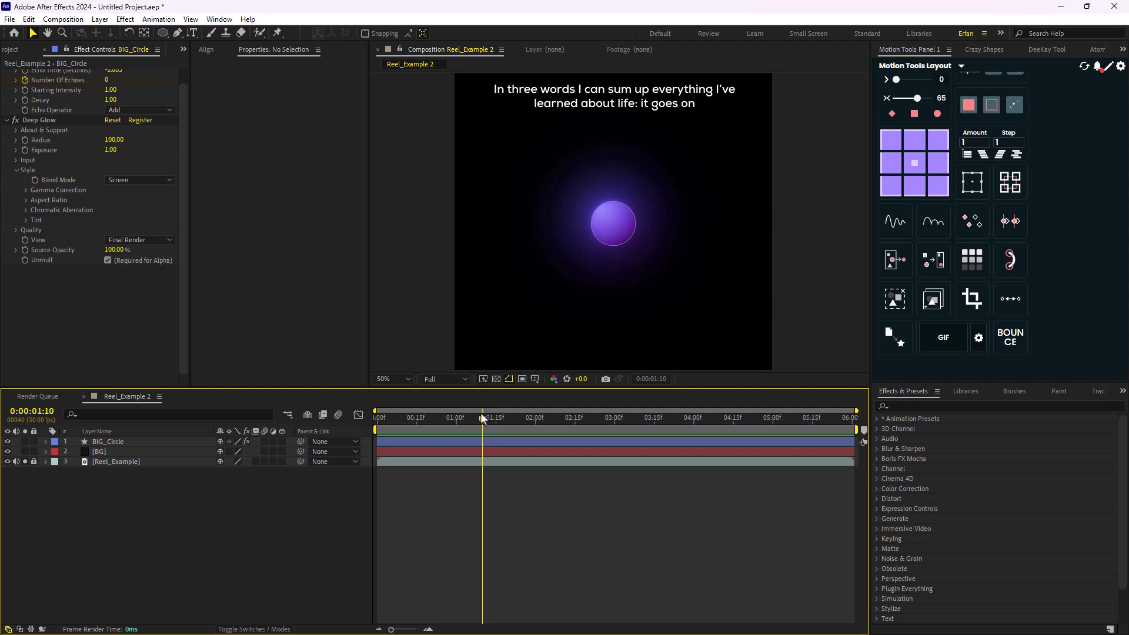
left_click_drag(481, 412, 548, 421)
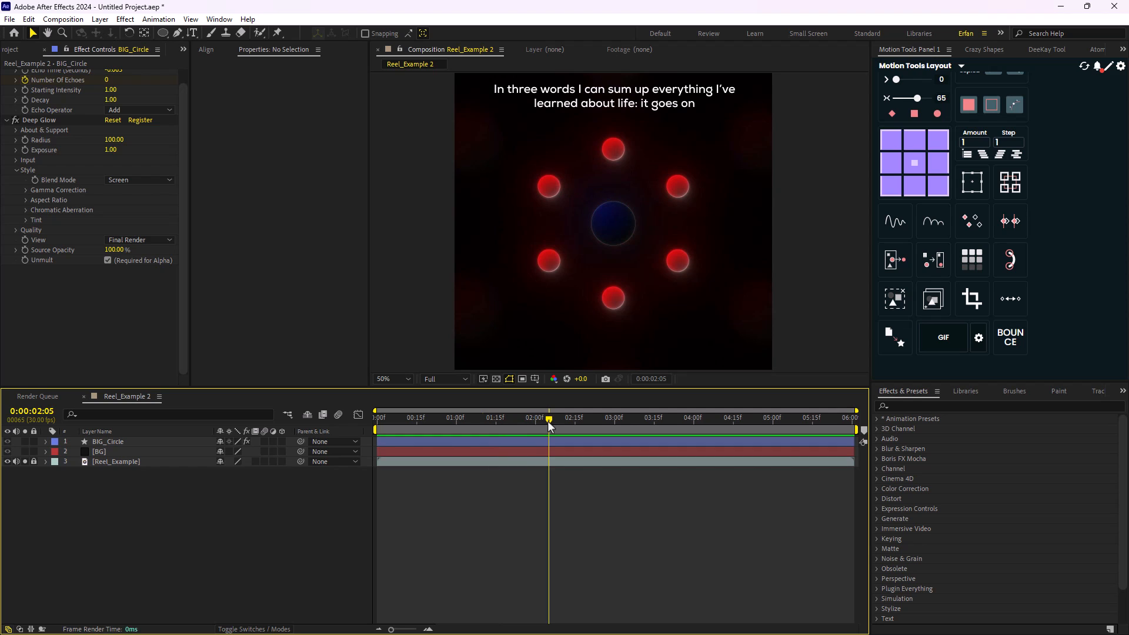
scroll(643, 231, "up", 2)
scroll(643, 231, "down", 2)
left_click_drag(550, 424, 500, 426)
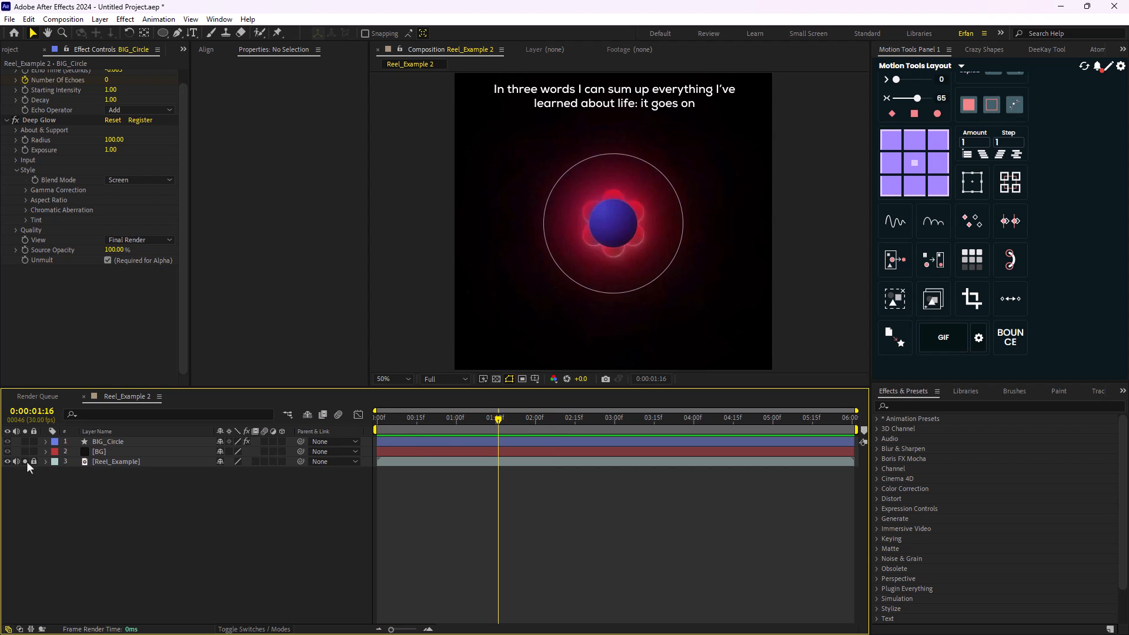
mouse_move(498, 420)
left_mouse_down()
mouse_move(521, 425)
mouse_move(502, 424)
left_mouse_up()
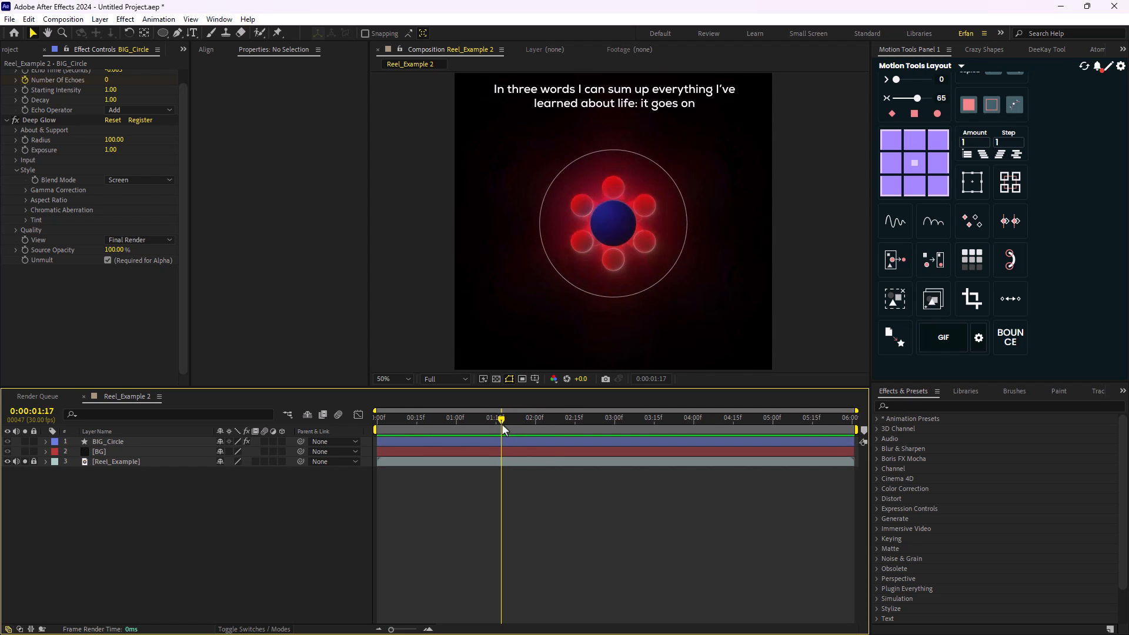
- Deselect all layers and set the Ellipse tool's fill to None for a new shape
left_click(109, 443)
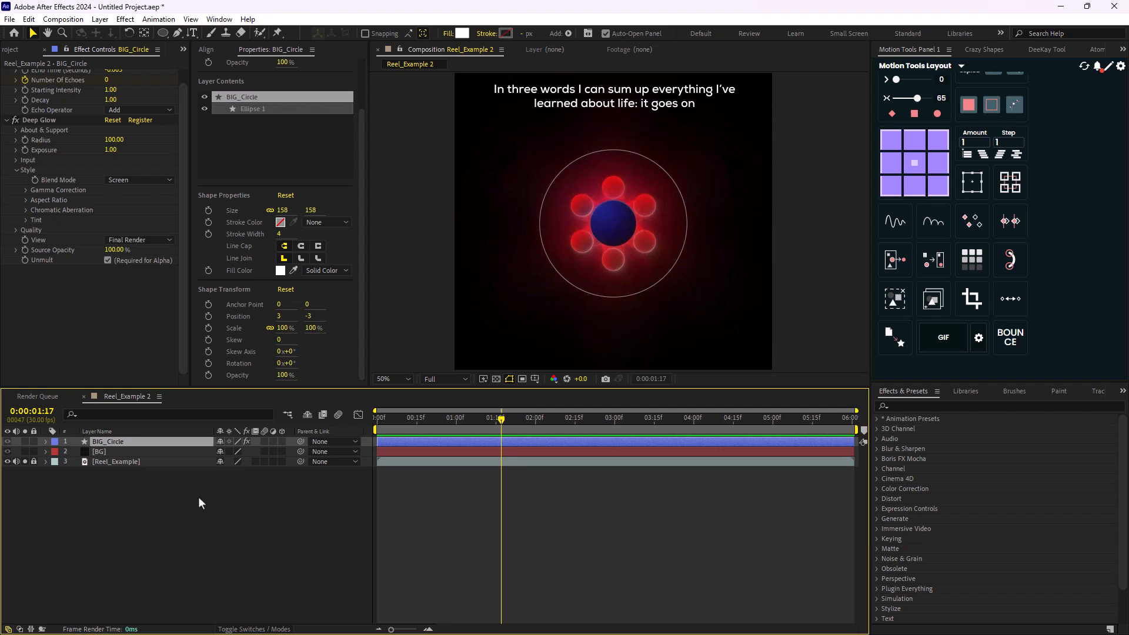
left_click(254, 501)
left_click(162, 33)
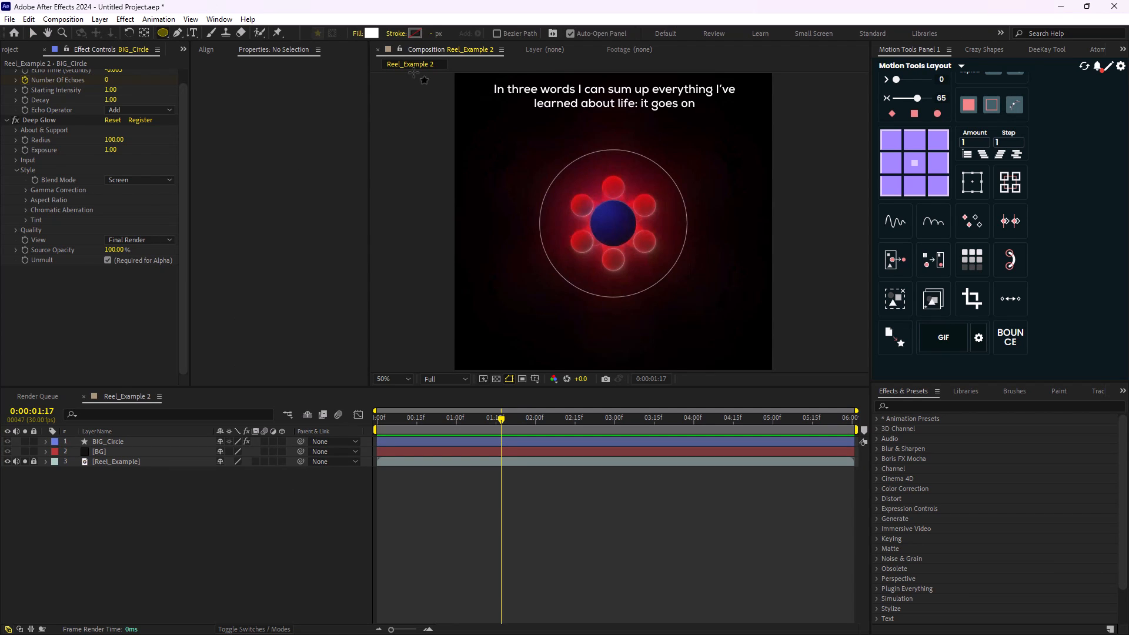
left_click(358, 34)
left_click(505, 276)
left_click(546, 342)
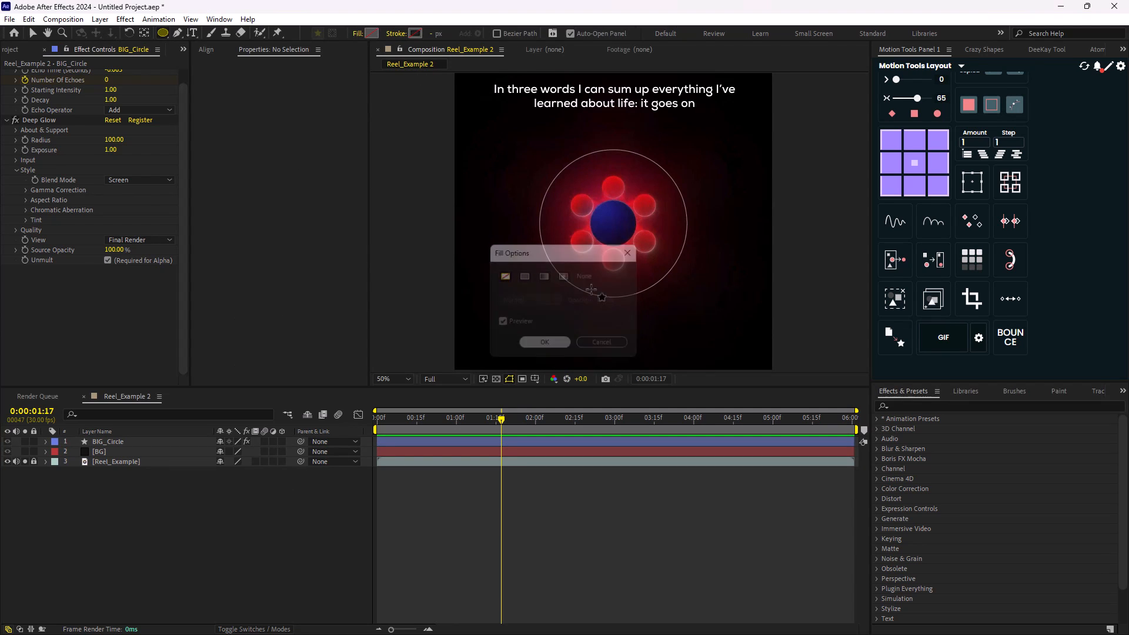
- Draw a centred circle about 502 px wide with a white 4 px stroke over the reference ring
key("period")
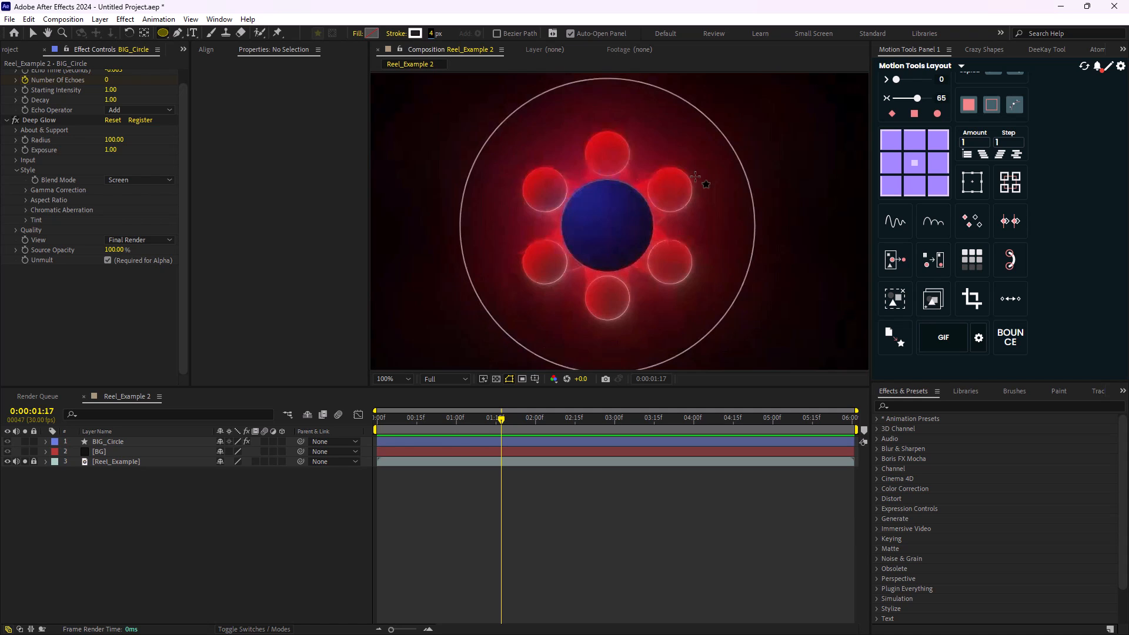
scroll(695, 177, "down", 2)
scroll(628, 203, "up", 2)
left_click_drag(529, 127, 702, 375)
scroll(661, 281, "down", 2)
scroll(654, 276, "up", 1)
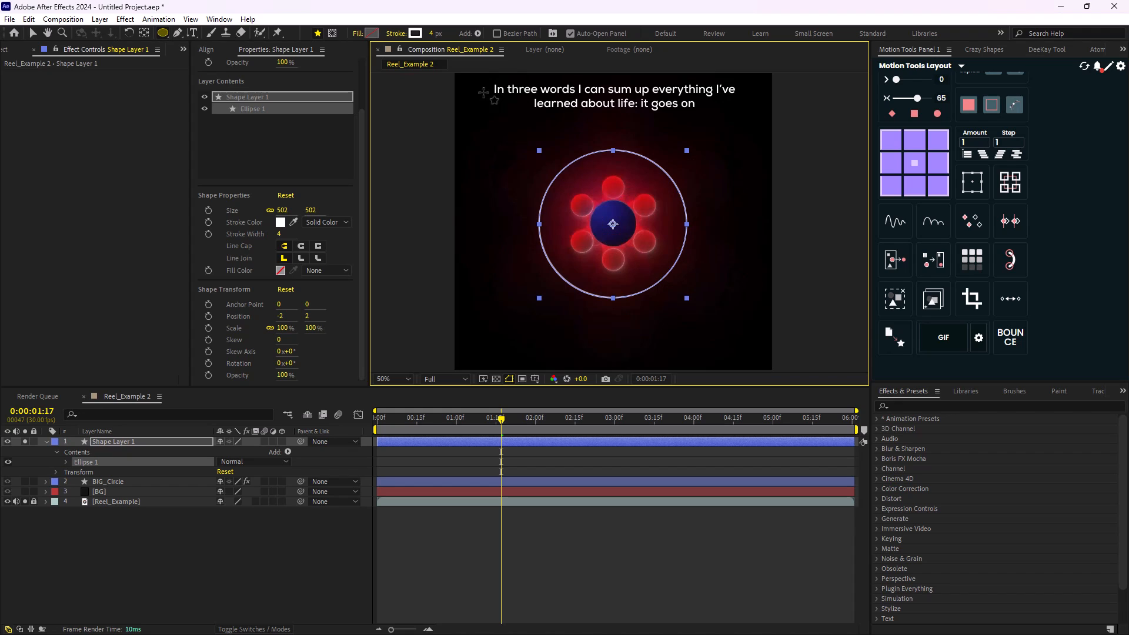
- Set the ring's stroke width to 2 px and compare it up close with the reference ring
left_click(431, 34)
type("2")
key("Return")
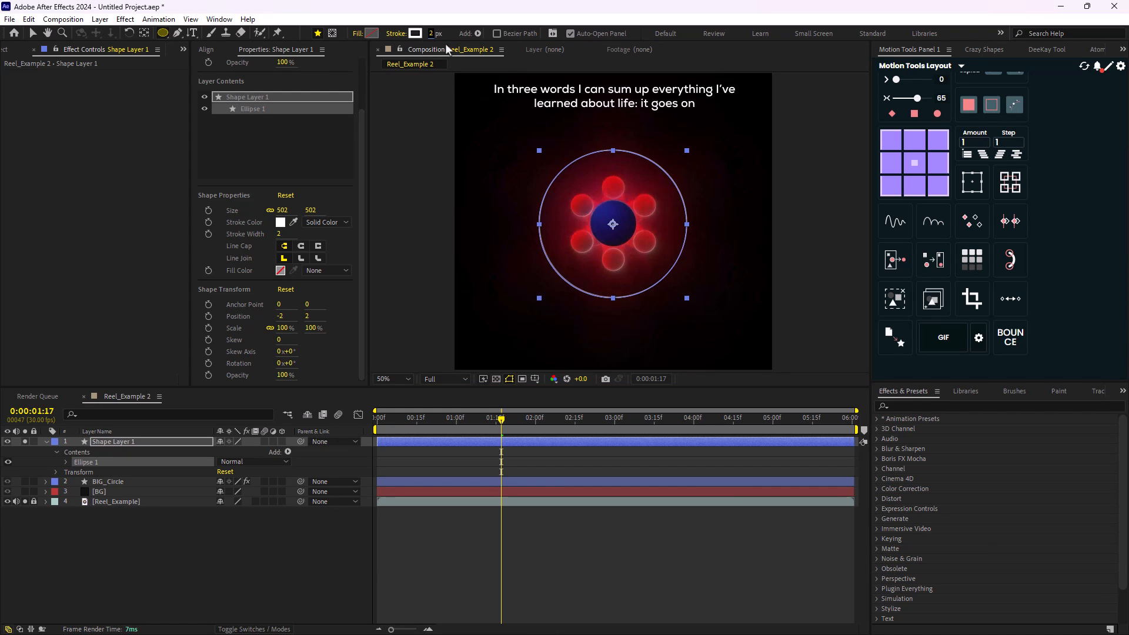
left_click(277, 545)
scroll(642, 254, "up", 4)
scroll(642, 254, "down", 2)
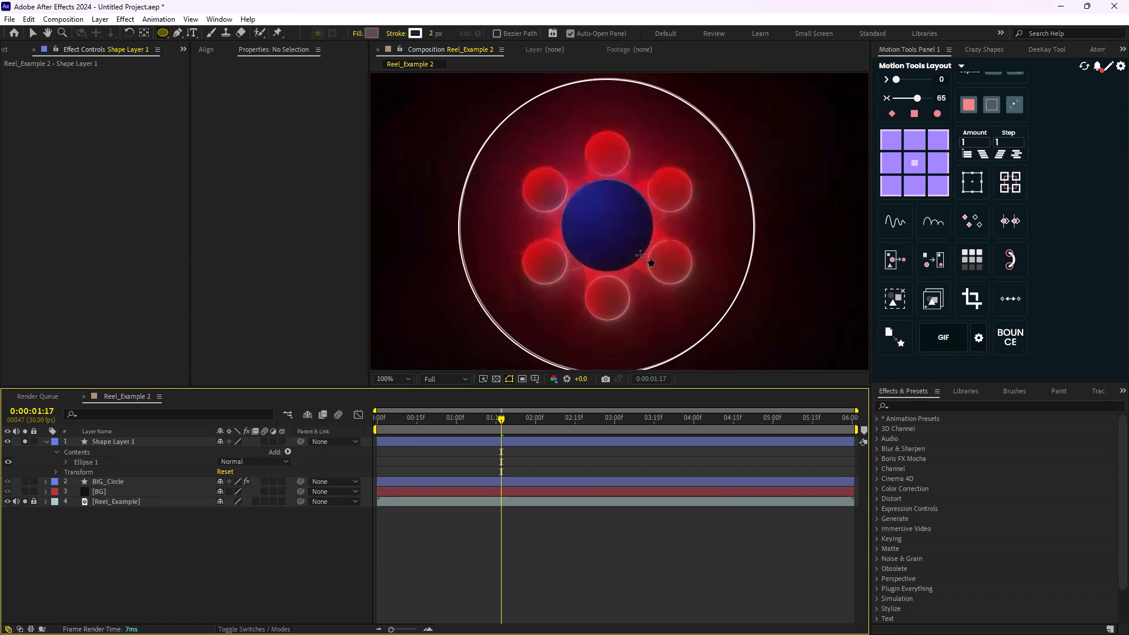
- Set the stroke width of Shape Layer 1's ring to 1 px and check it against the reference
left_click(433, 34)
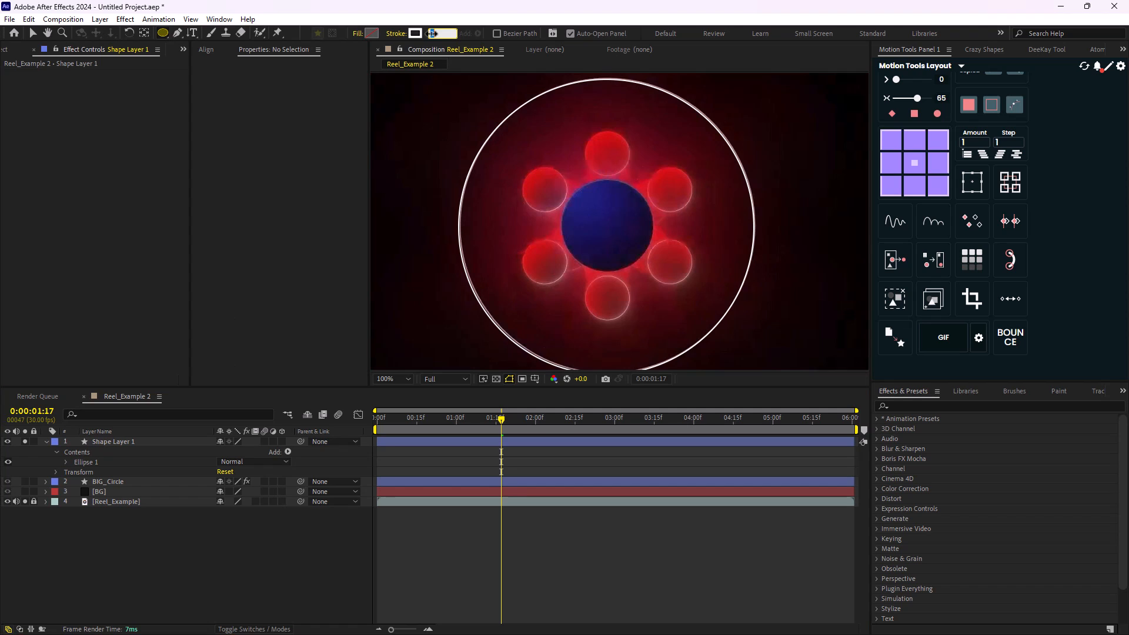
key("Return")
left_click(122, 442)
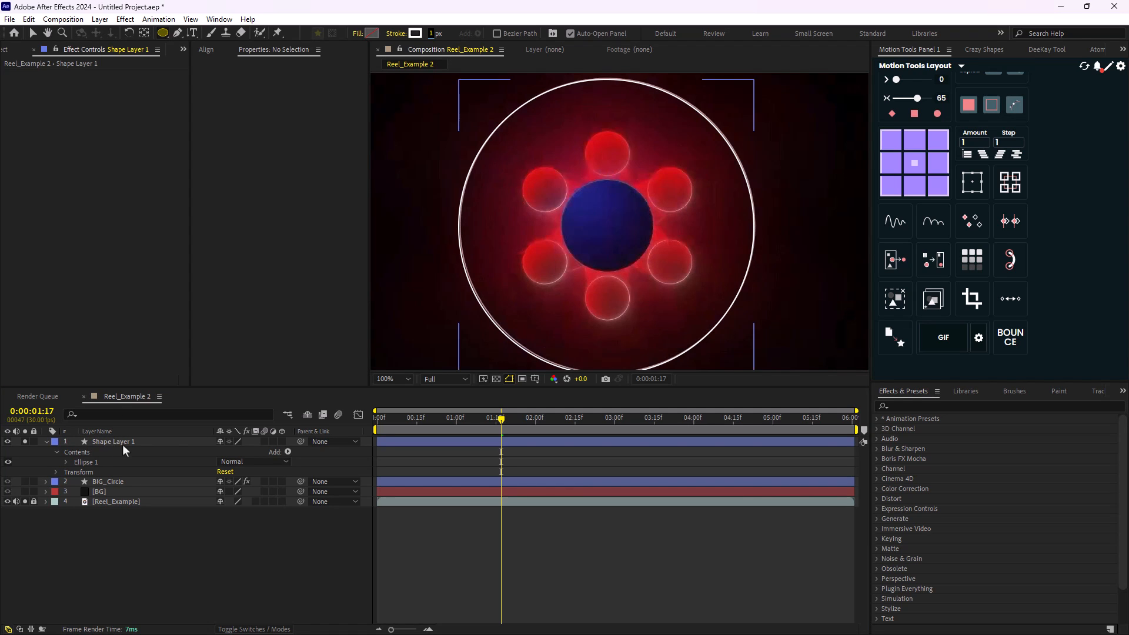
left_click(432, 35)
type("1")
key("Return")
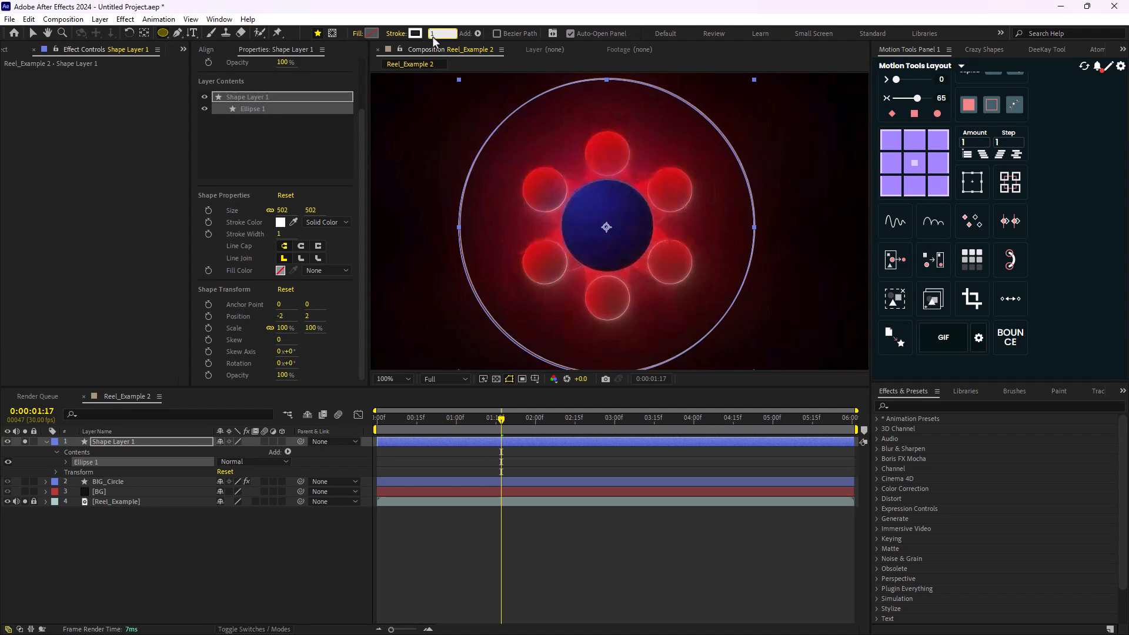
left_click(208, 559)
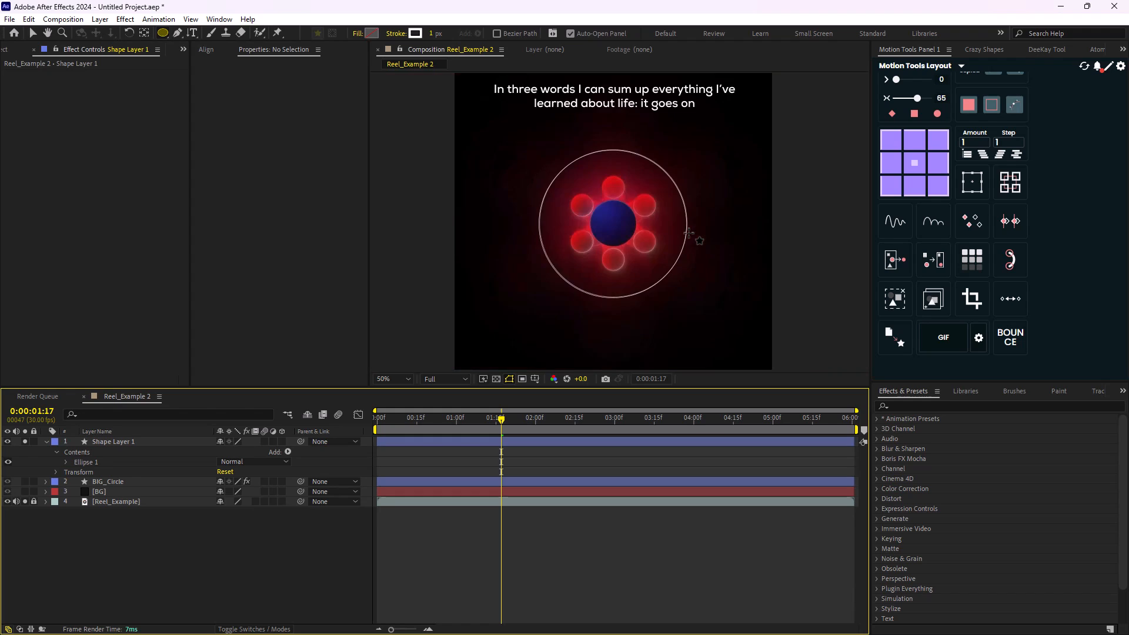
key("comma")
key("comma")
- Collapse Shape Layer 1 and, at 0:00:01:24, enlarge its ellipse to 571 px to match the reference ring
left_click(118, 441)
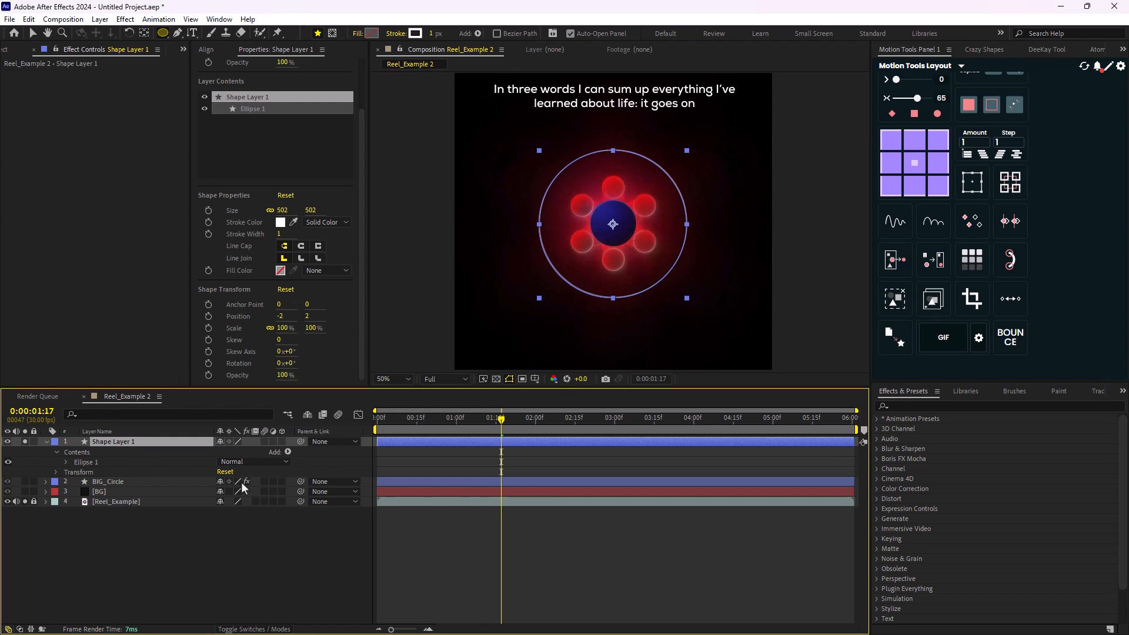
left_click(46, 441)
mouse_move(509, 416)
left_mouse_down()
mouse_move(464, 421)
mouse_move(521, 422)
left_mouse_up()
key("period")
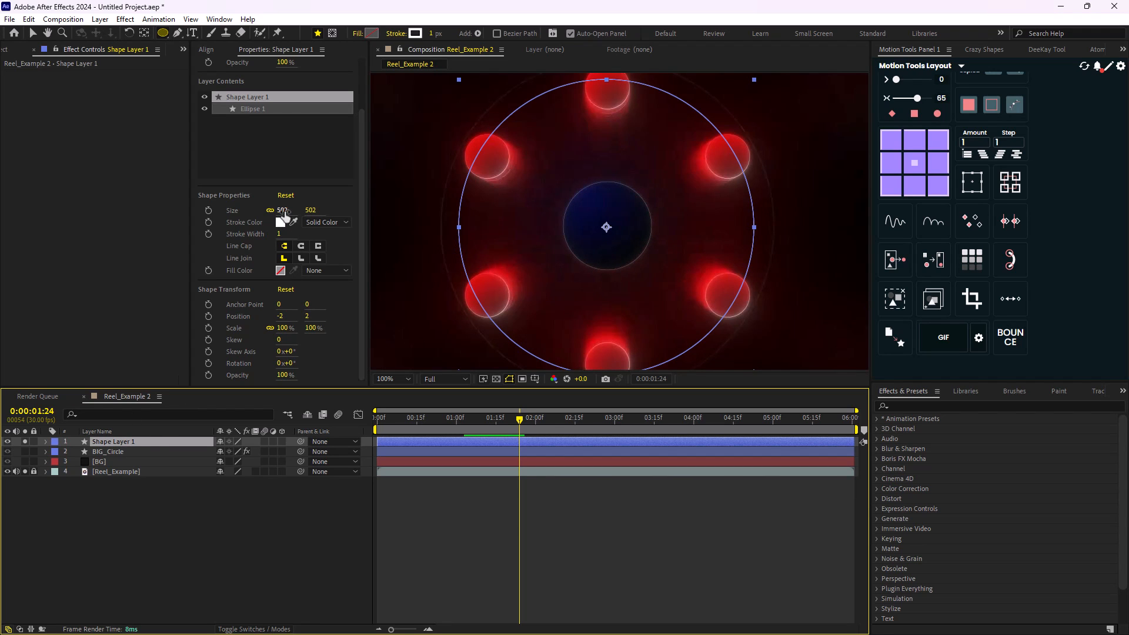
left_click_drag(283, 210, 357, 241)
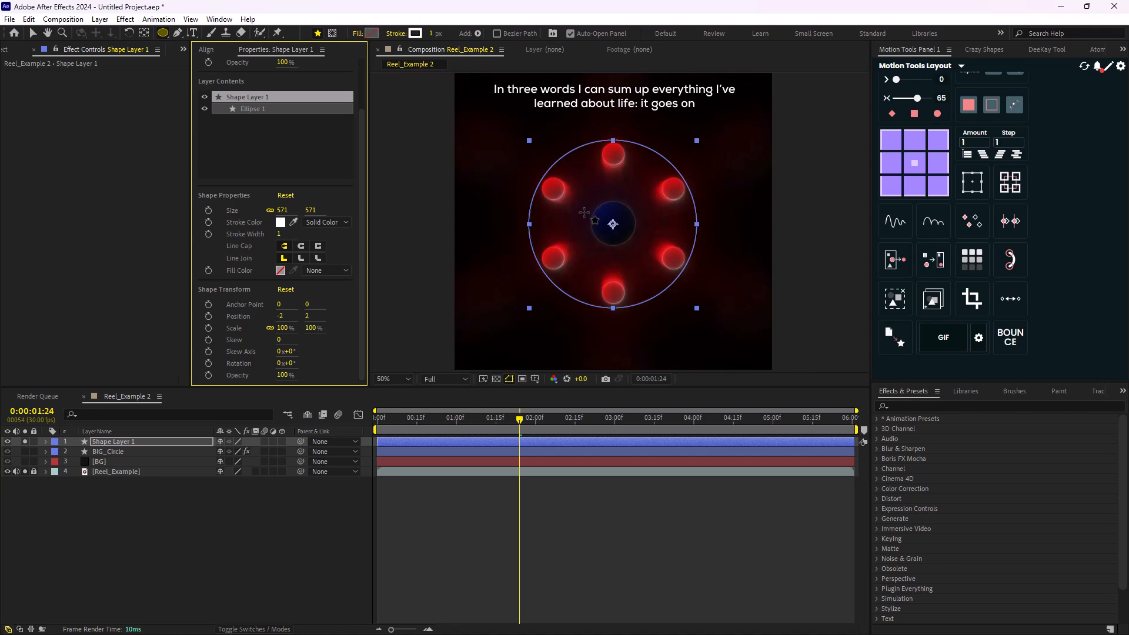
key("comma")
- Animate the ellipse's scale from 0% at 0:00:01:09 to 100% at 0:00:01:24 and ease both keyframes
left_click(124, 442)
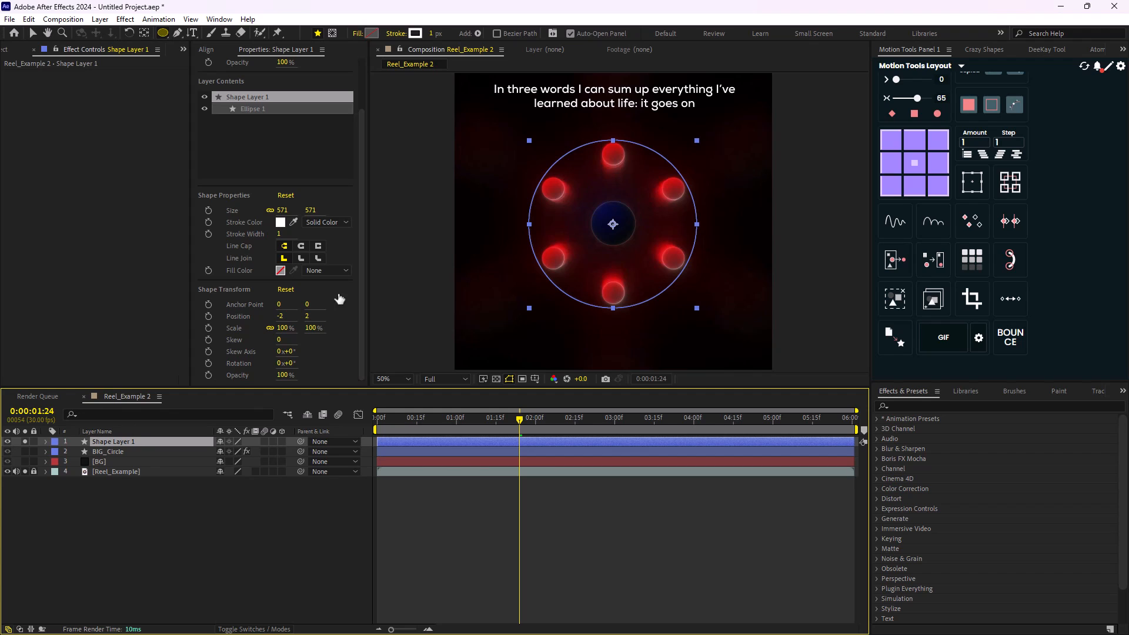
left_click(208, 328)
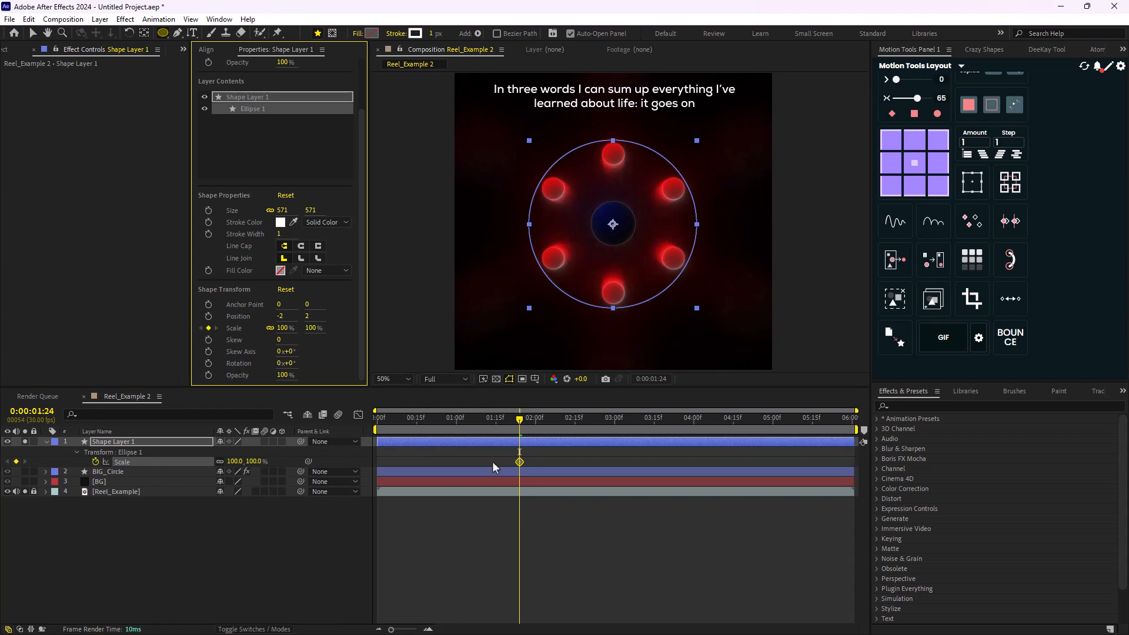
left_click_drag(518, 422, 480, 441)
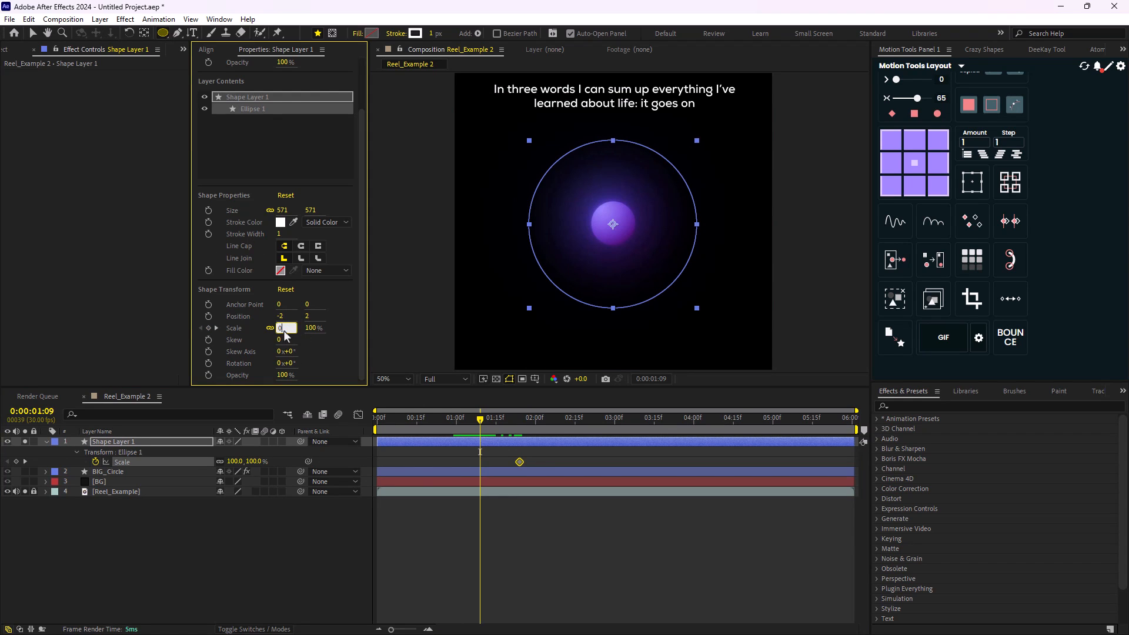
key("Return")
left_click_drag(565, 454, 431, 468)
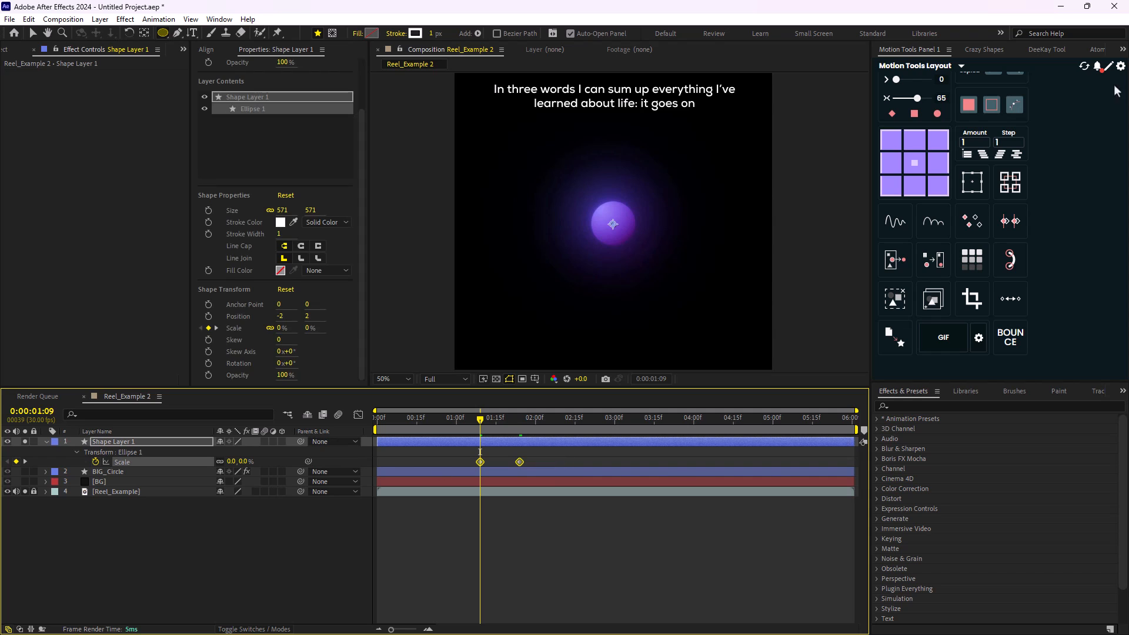
left_click(915, 114)
- Keyframe Shape Layer 1's opacity from 100% at 0:00:01:17 to 0% just after the final scale keyframe
left_click_drag(476, 421, 520, 438)
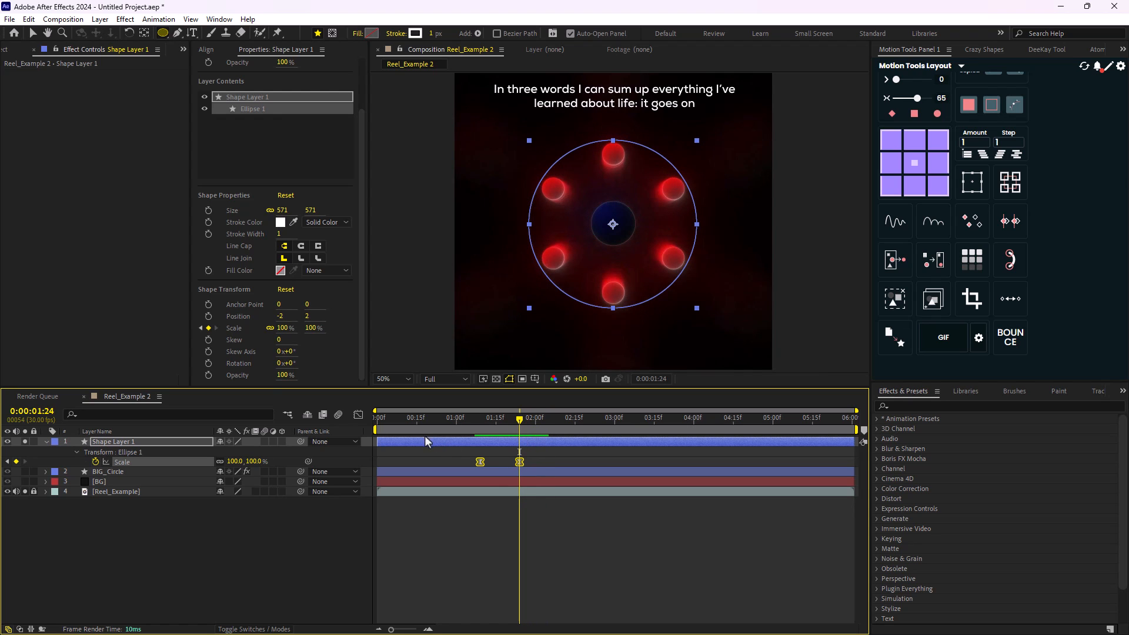
key("t")
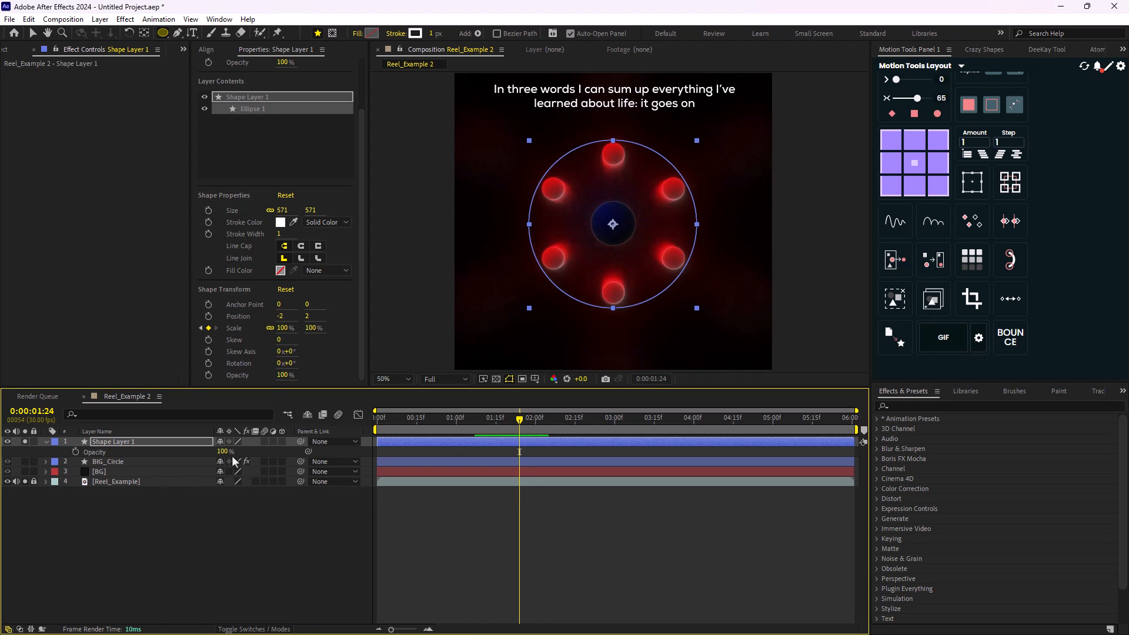
left_click_drag(198, 457, 150, 471)
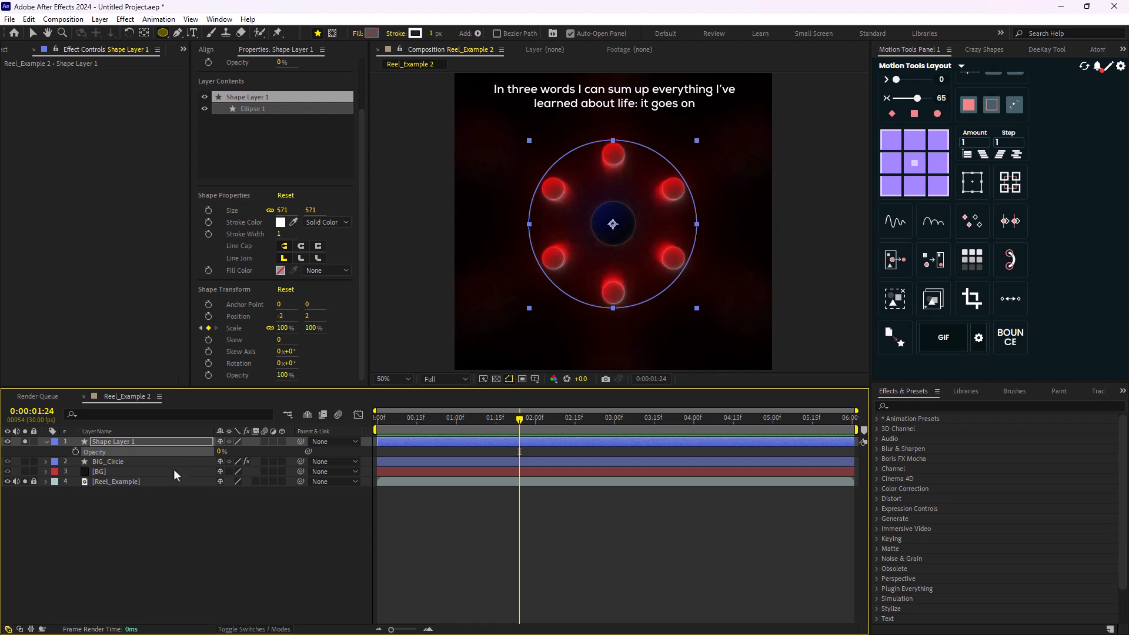
key("u")
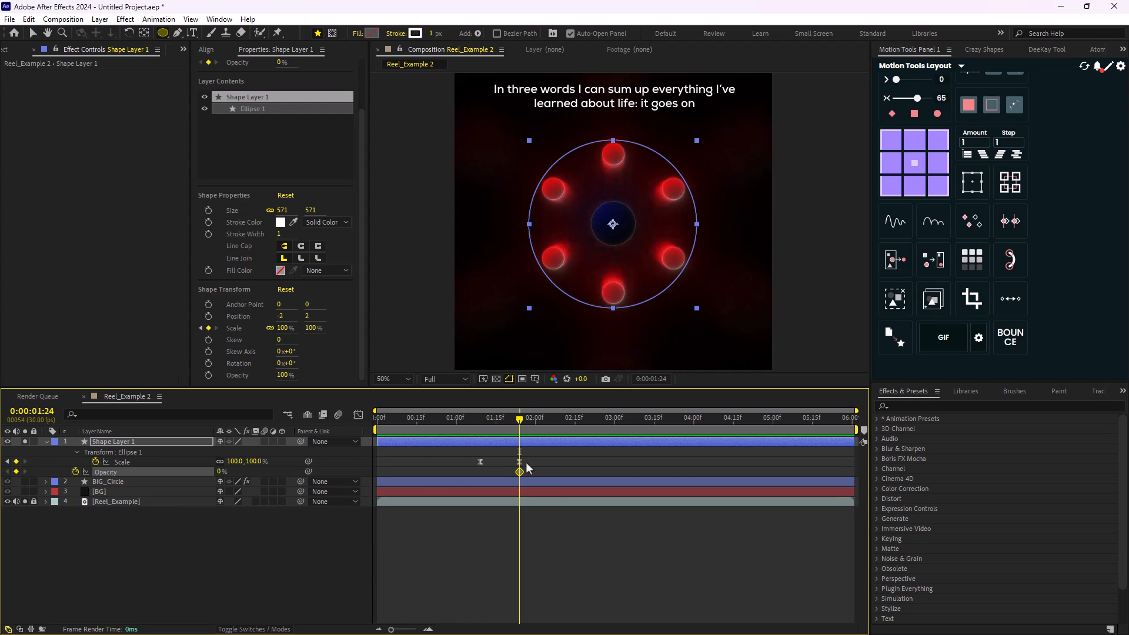
left_click_drag(521, 471, 527, 469)
left_click_drag(513, 419, 499, 424)
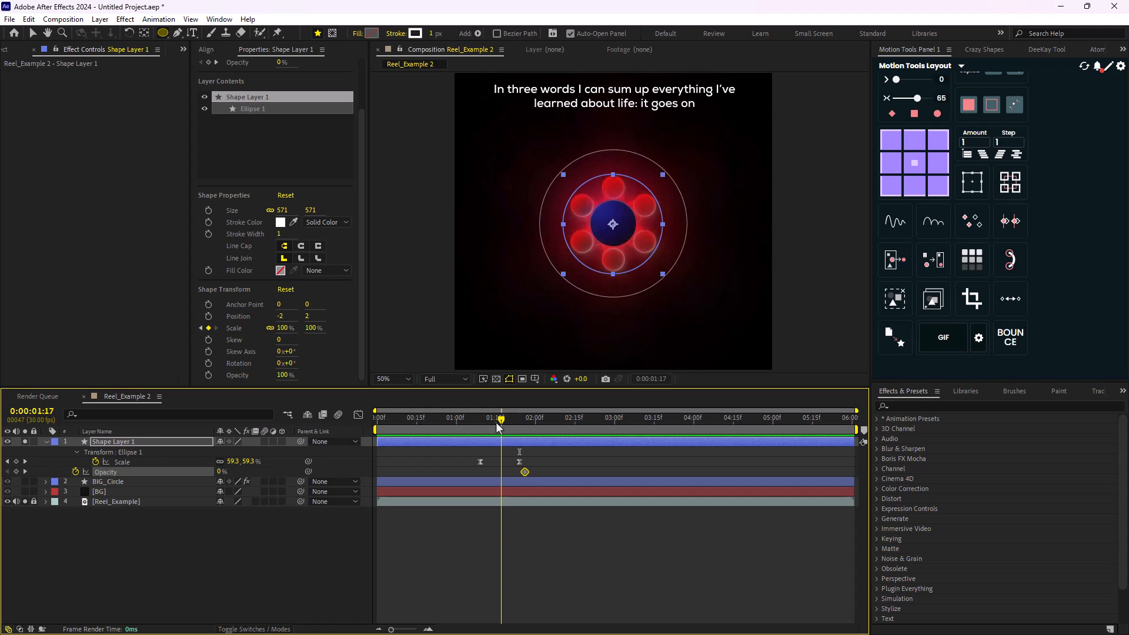
left_click_drag(220, 473, 406, 479)
- Hide the Reel_Example layer, solo BG and BIG_Circle, and preview the ring expanding around the sphere
left_click(468, 421)
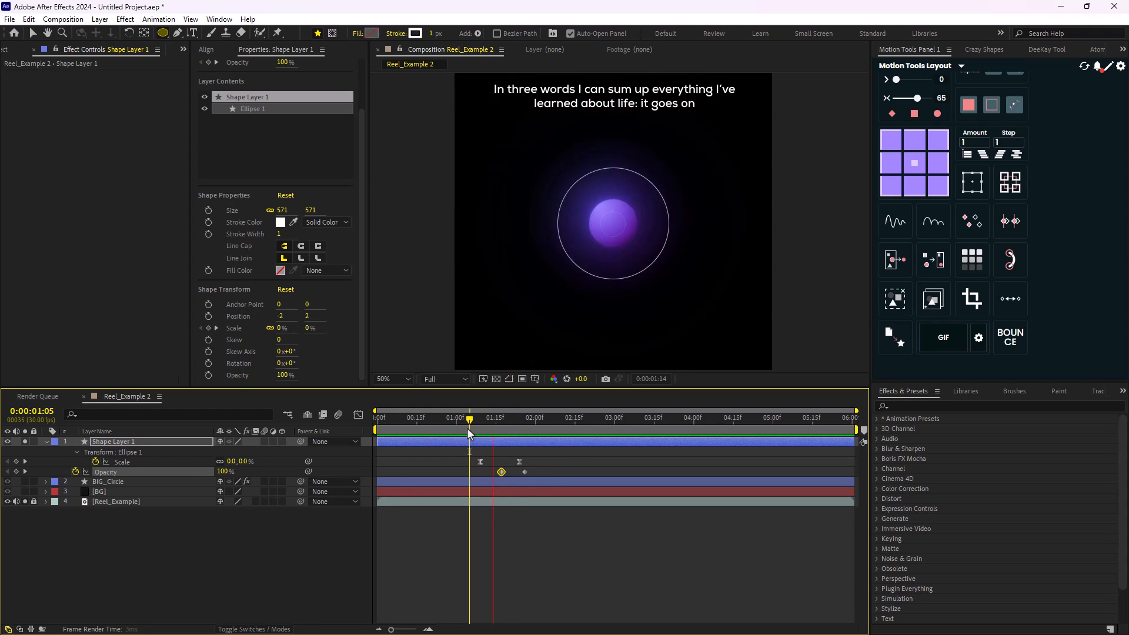
left_click_drag(470, 434, 565, 421)
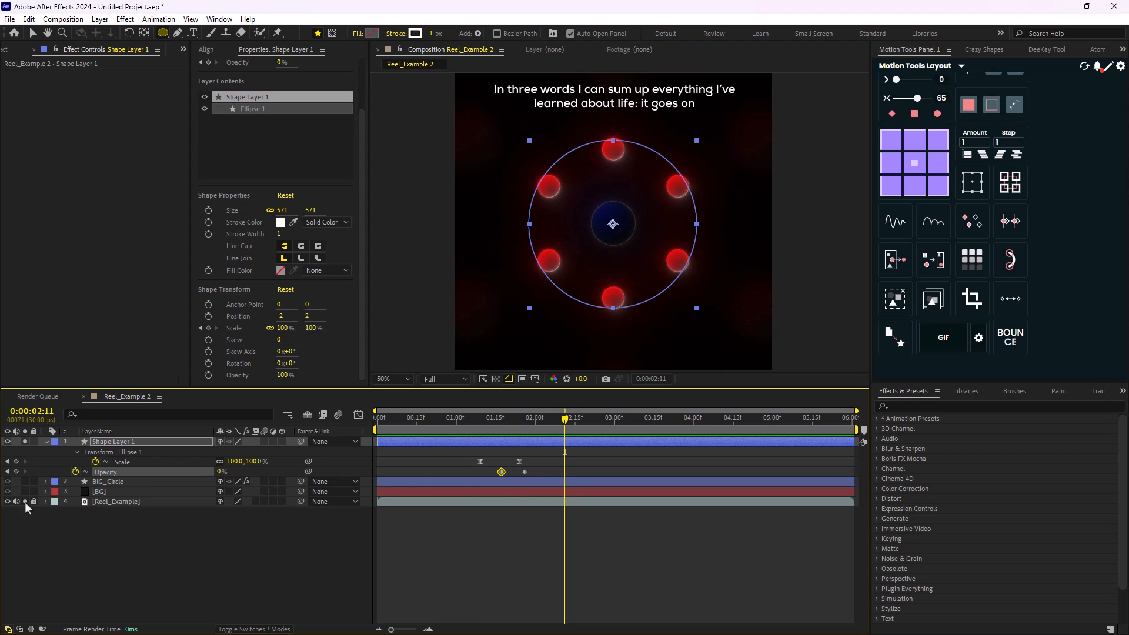
left_click(7, 501)
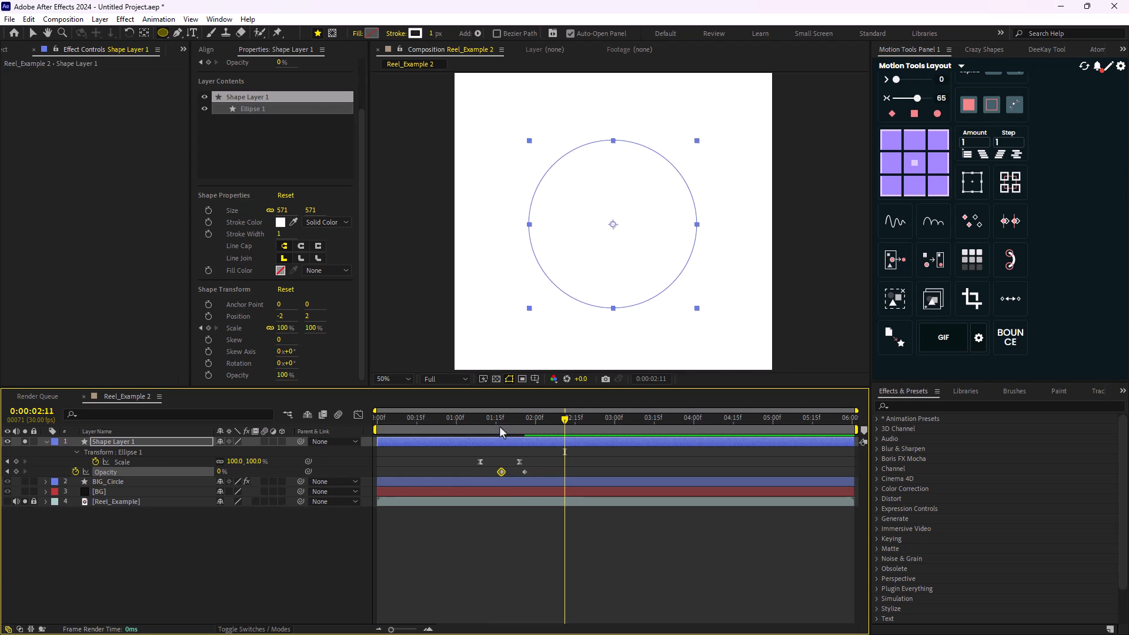
left_click(25, 492)
left_click(25, 482)
left_click_drag(565, 420, 445, 451)
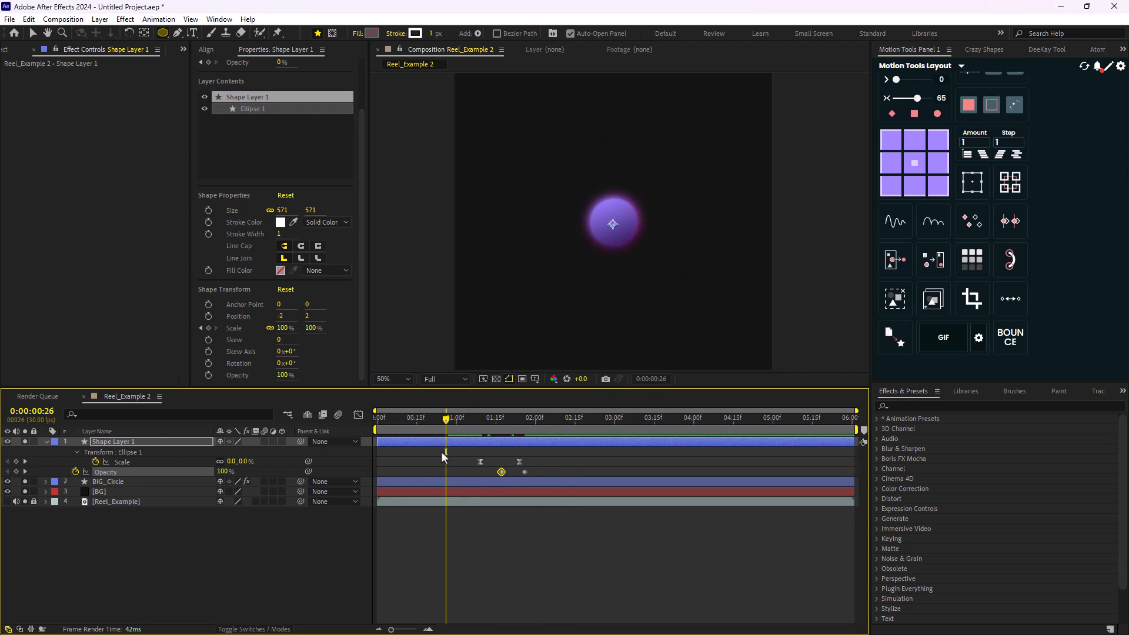
key("space")
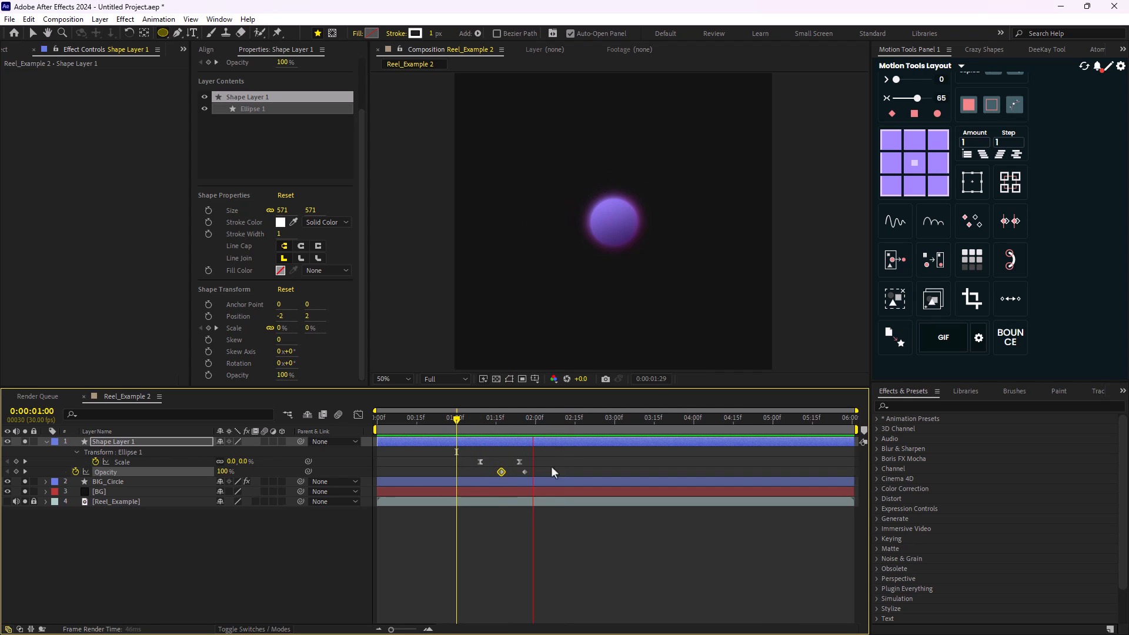
key("space")
- Delay the ring's final scale keyframe to 0:00:02:00 together with both opacity keyframes, and preview the slower expansion
left_click_drag(560, 457, 537, 469)
left_click_drag(536, 422, 464, 434)
key("space")
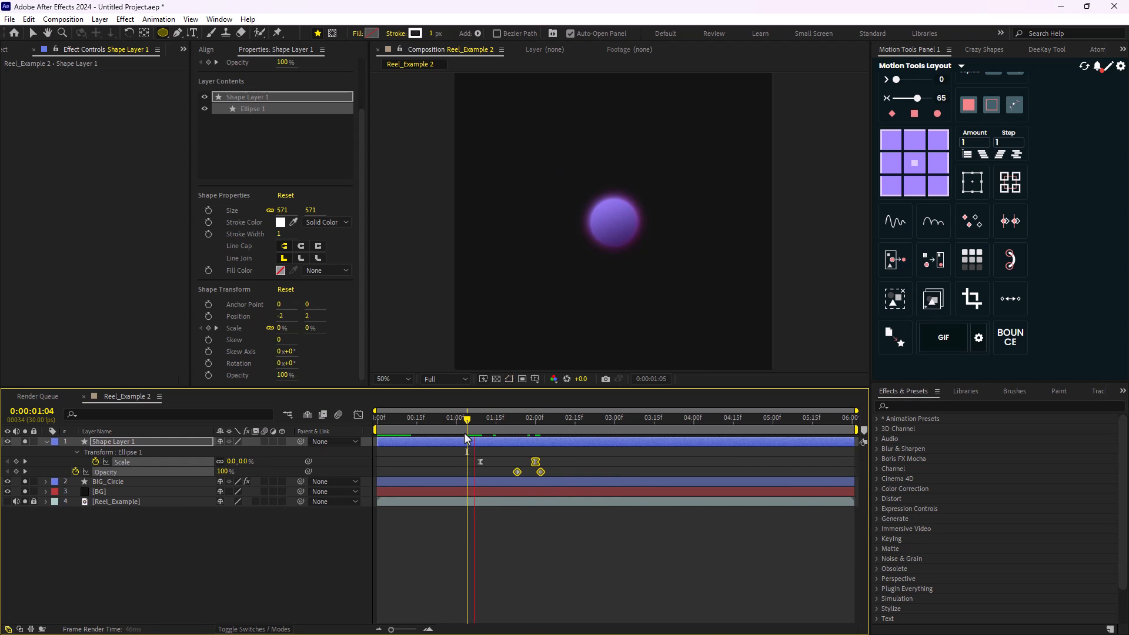
key("space")
left_click_drag(575, 423, 480, 429)
- Rename Shape Layer 1 as Circle_Stroke, collapse its properties and deselect it
left_click(121, 442)
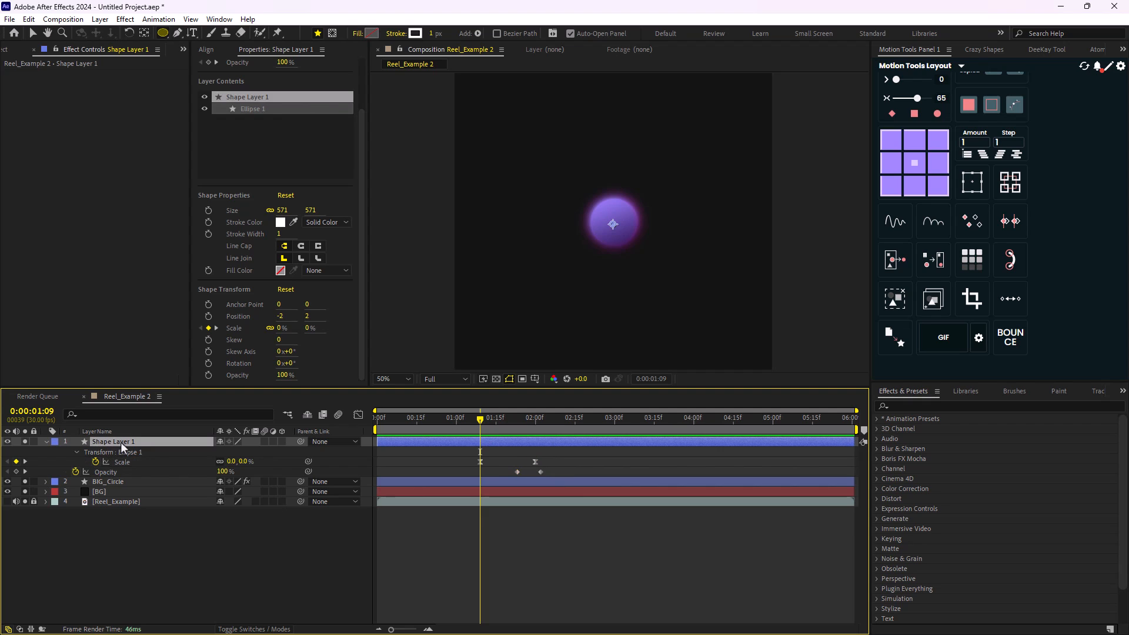
key("Return")
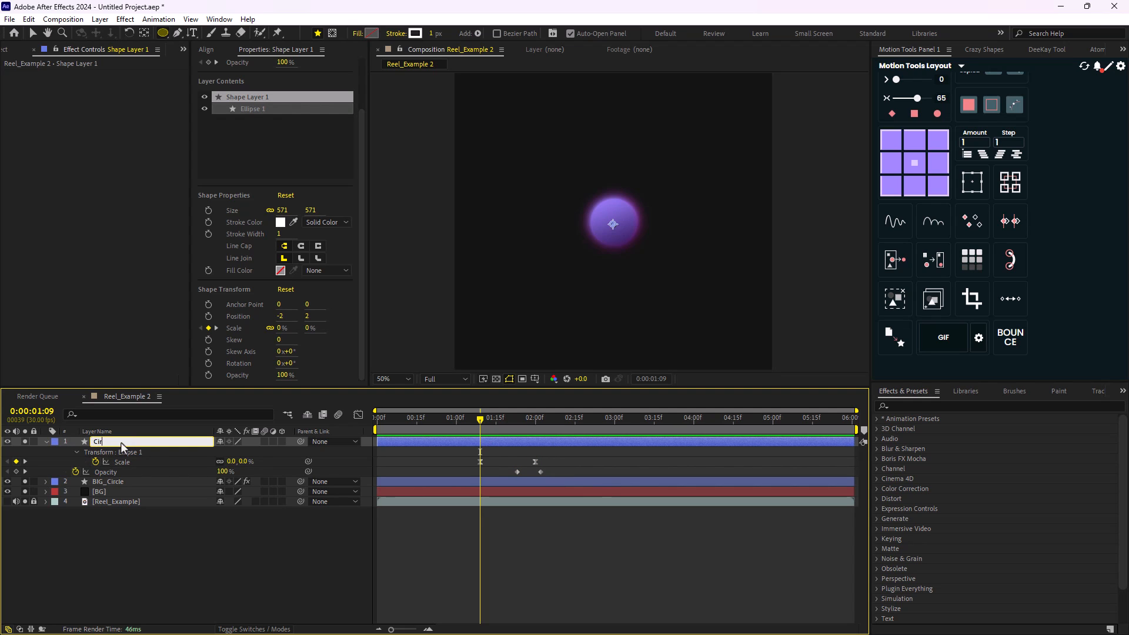
type("Circle_Stroke")
key("Return")
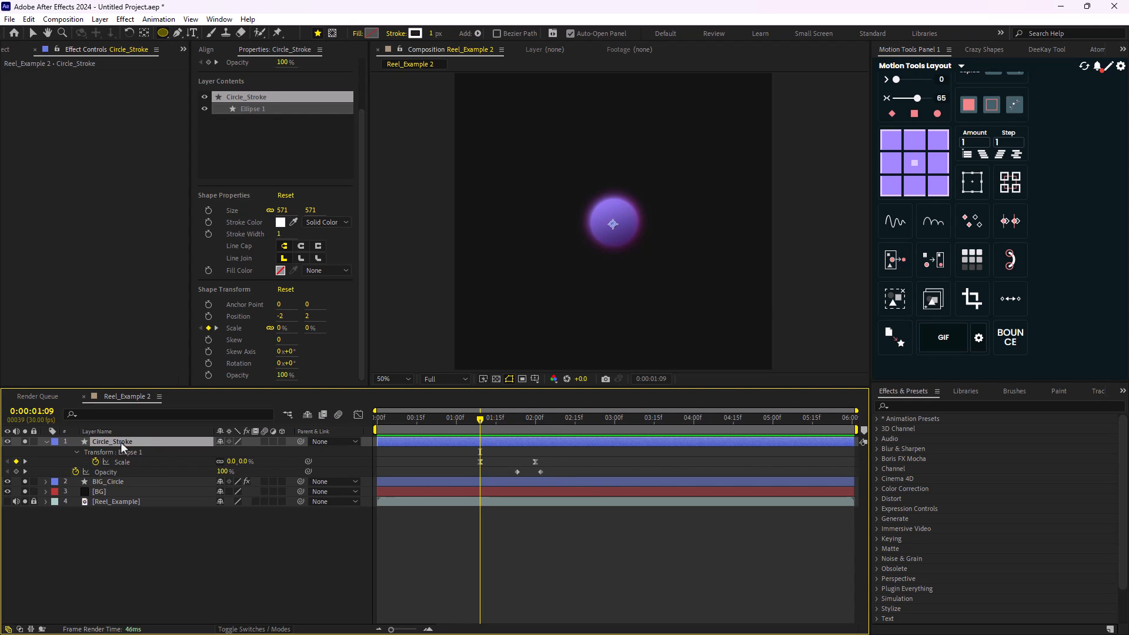
left_click(45, 442)
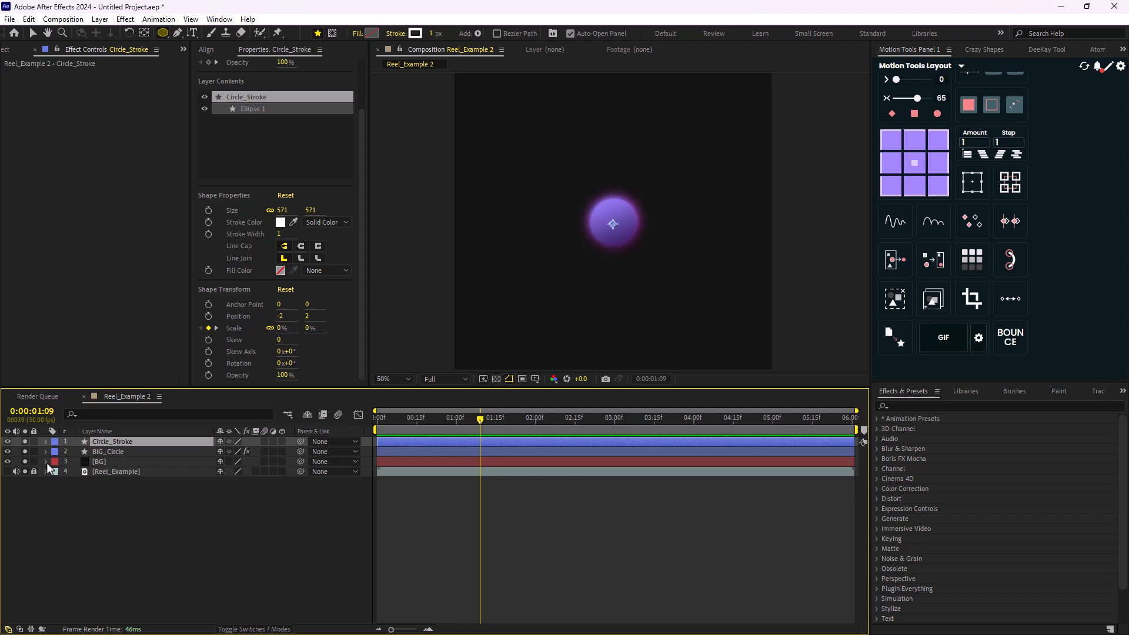
left_click(103, 508)
- Move the Circle_Stroke layer beneath BIG_Circle and go to 0:00:01:10
left_click(485, 419)
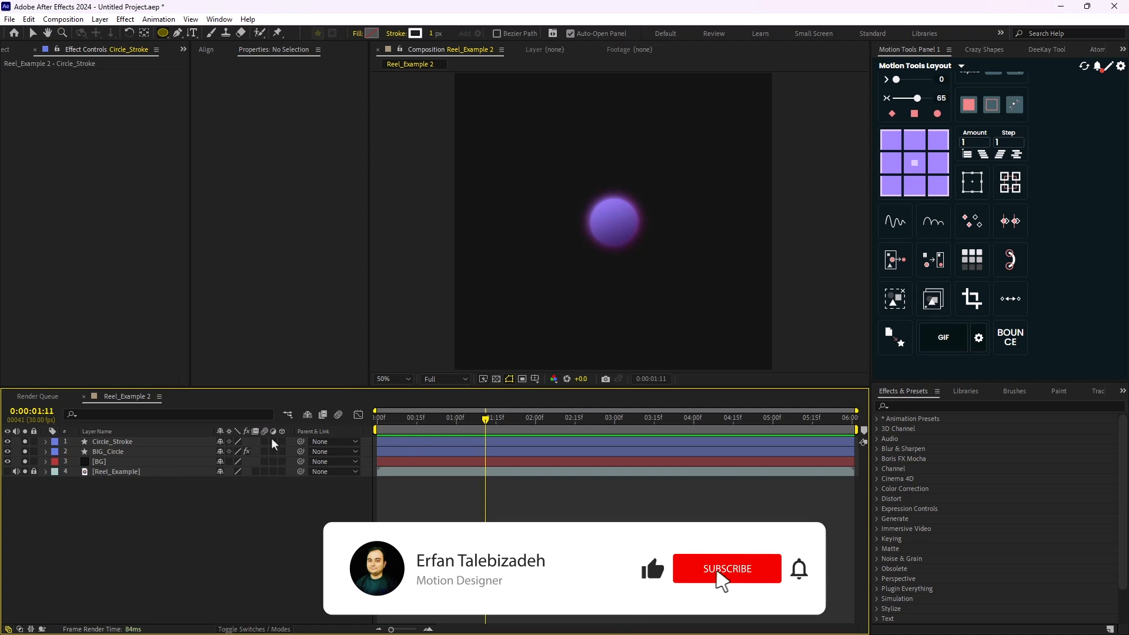
left_click_drag(125, 440, 123, 456)
left_click(482, 418)
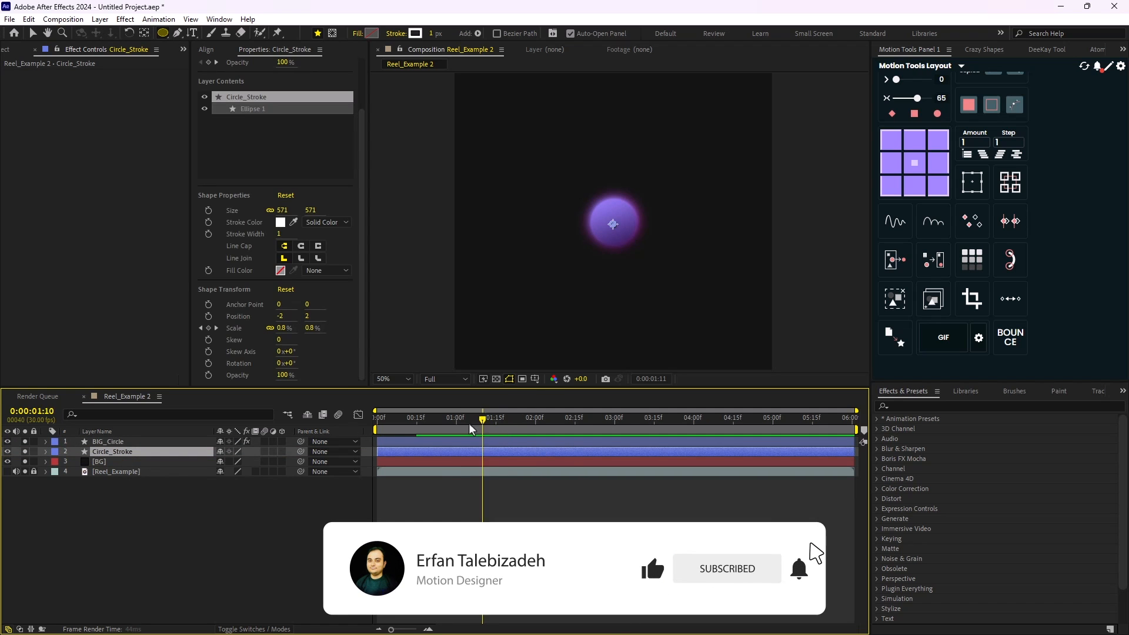
- Preview the ring from 0:00:00:28, and at 0:00:02:10 show only Reel_Example, hiding BIG_Circle, Circle_Stroke and BG
left_click(452, 419)
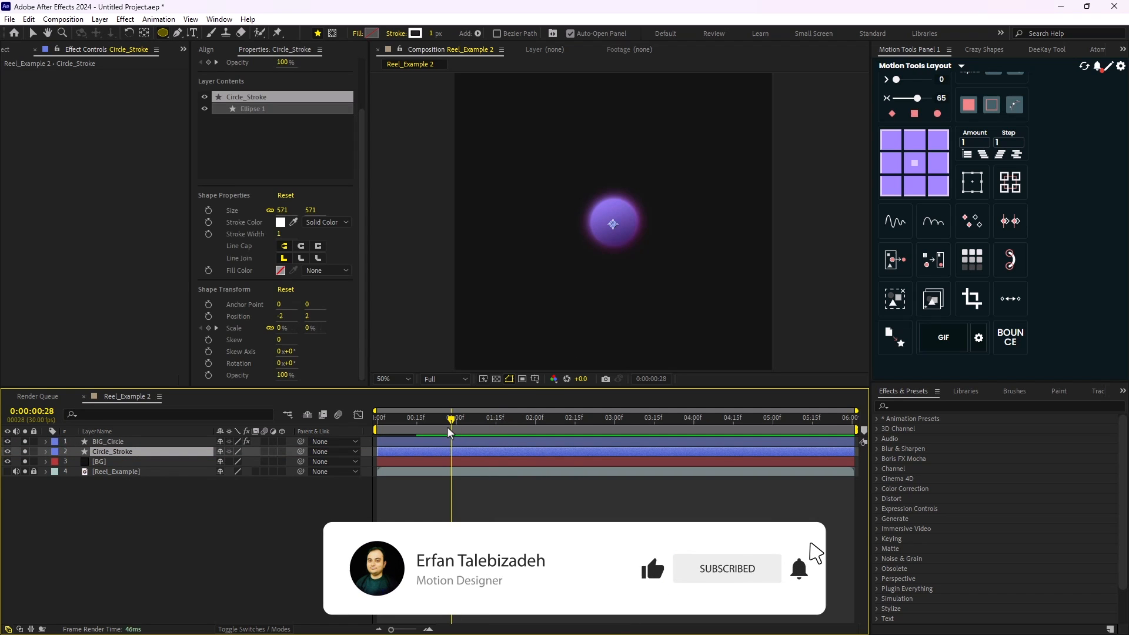
left_click(562, 419)
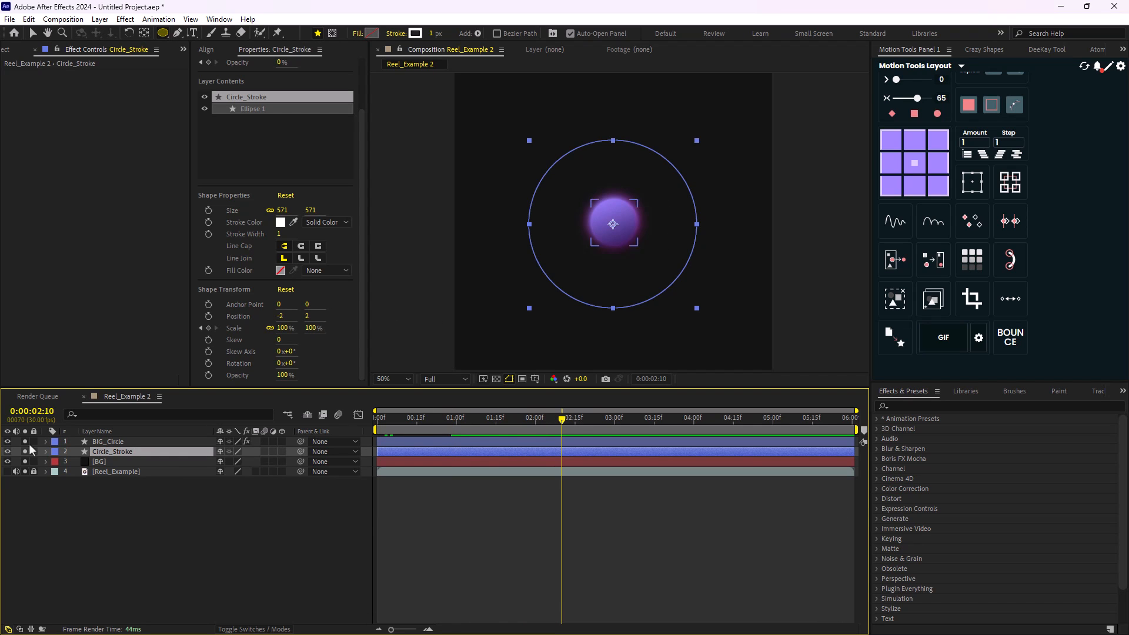
left_click(8, 472)
left_click_drag(9, 462, 8, 441)
scroll(666, 221, "up", 1)
left_click_drag(666, 221, 593, 289)
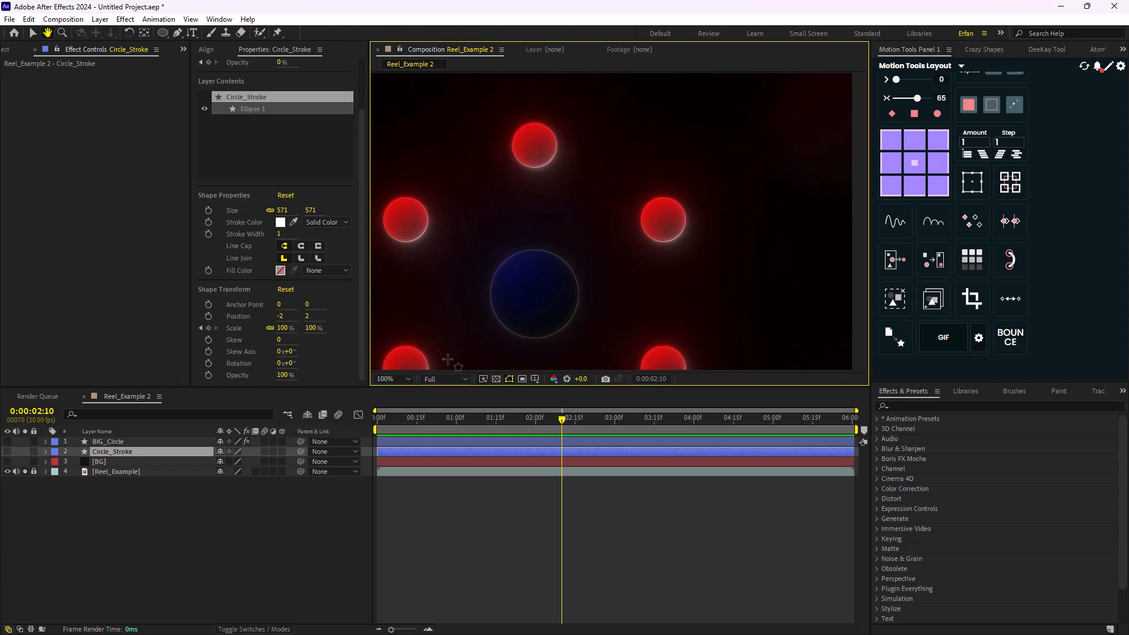
- Duplicate the BIG_Circle layer and rename the copy as Red_Circle
left_click(118, 452)
left_click(116, 442)
key("ctrl+d")
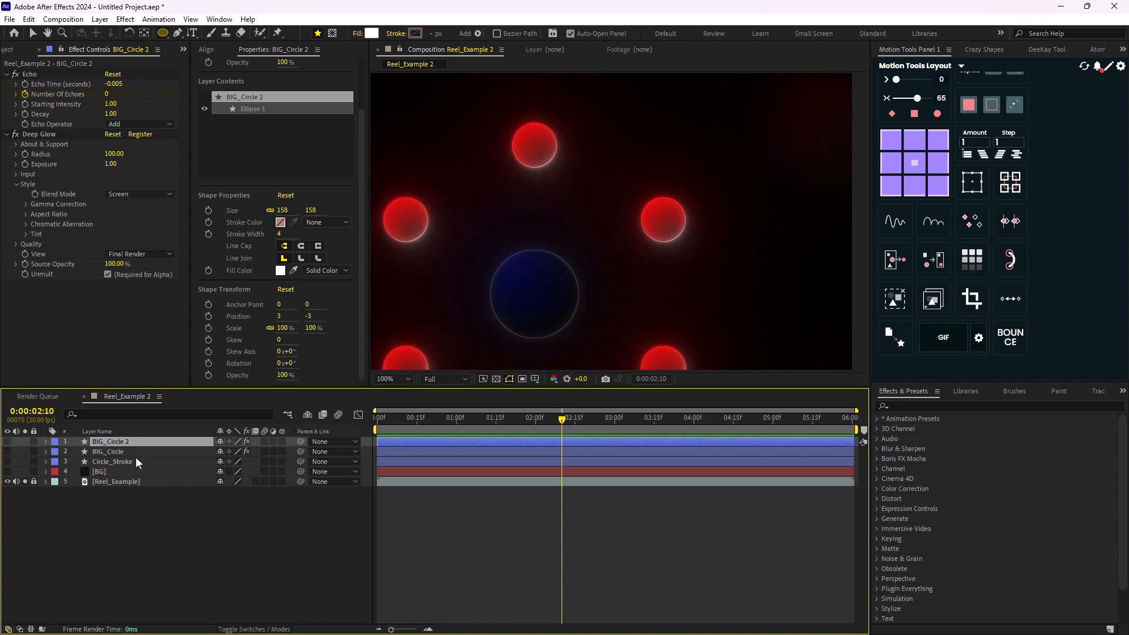
key("Return")
type("Red_C")
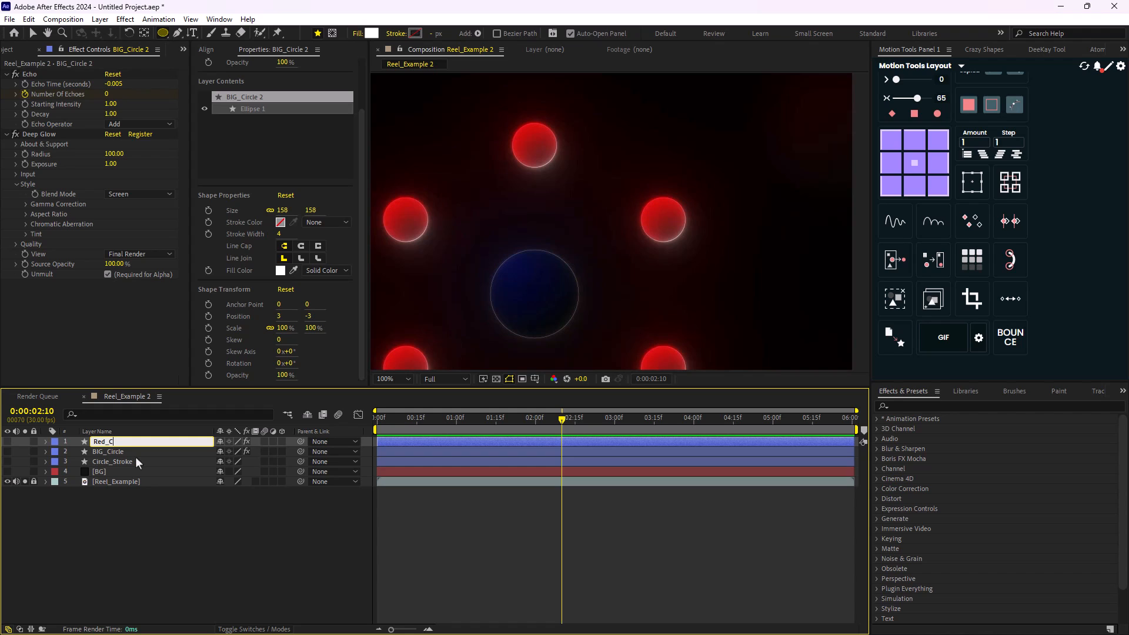
type("ircle")
key("Return")
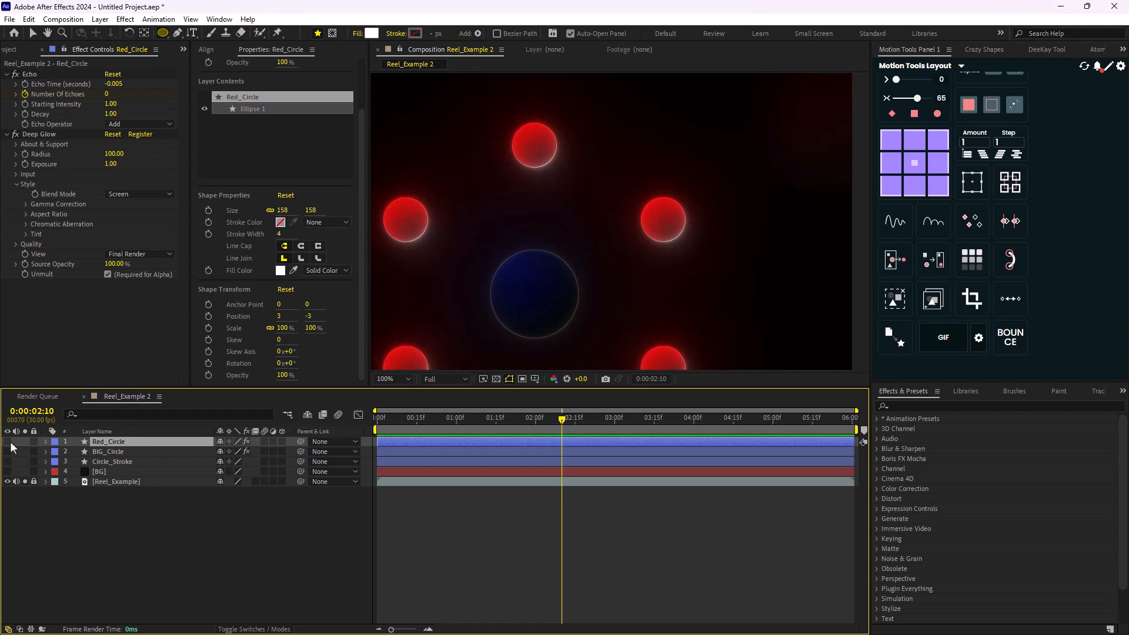
- Make Red_Circle visible by soloing it, reveal its keyframed properties and remove the Position animation
key("u")
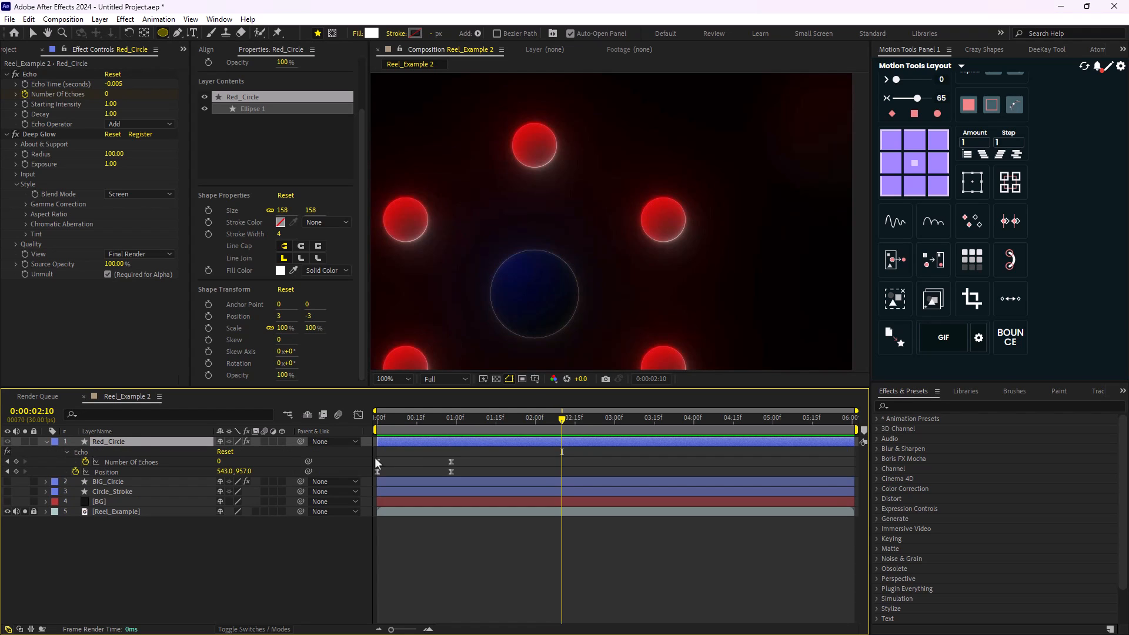
key("comma")
key("v")
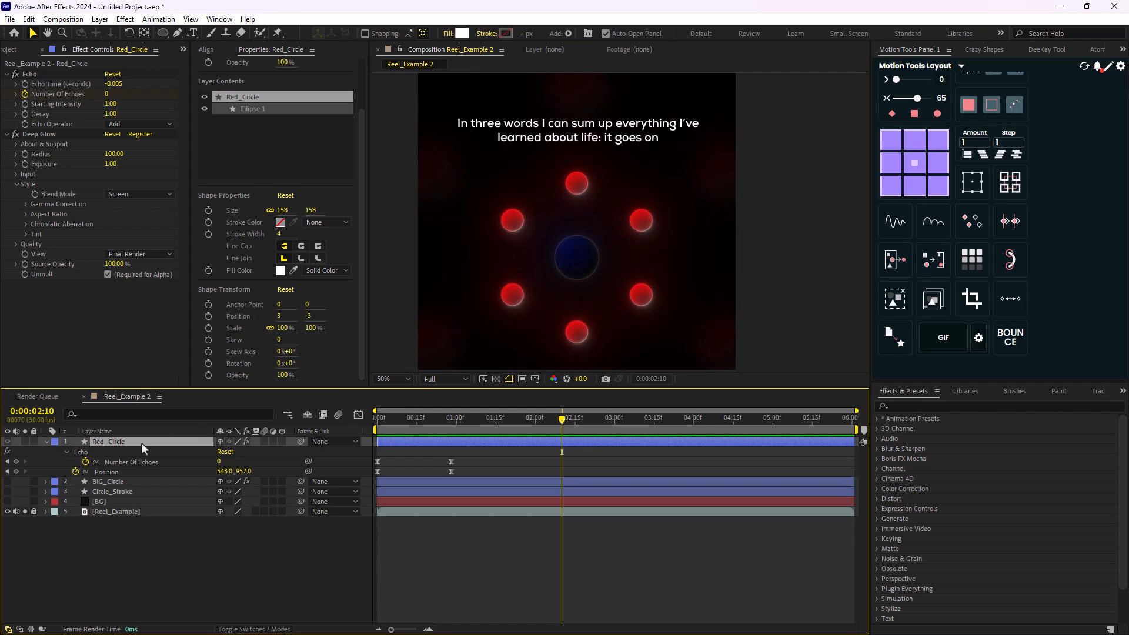
left_click(28, 441)
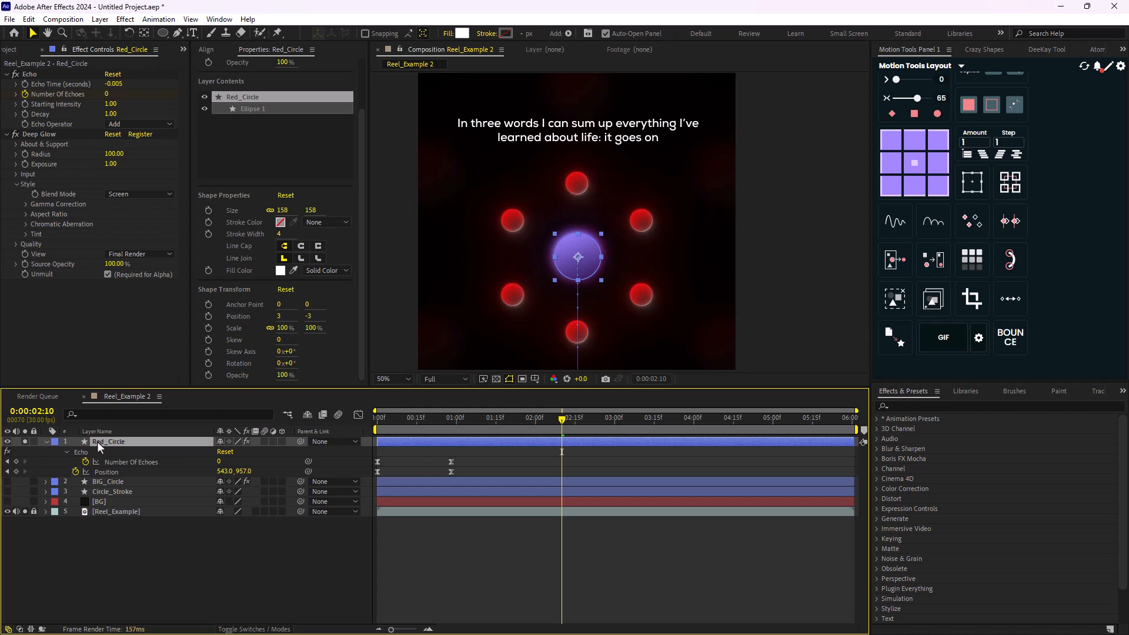
key("u")
key("u")
left_click(76, 471)
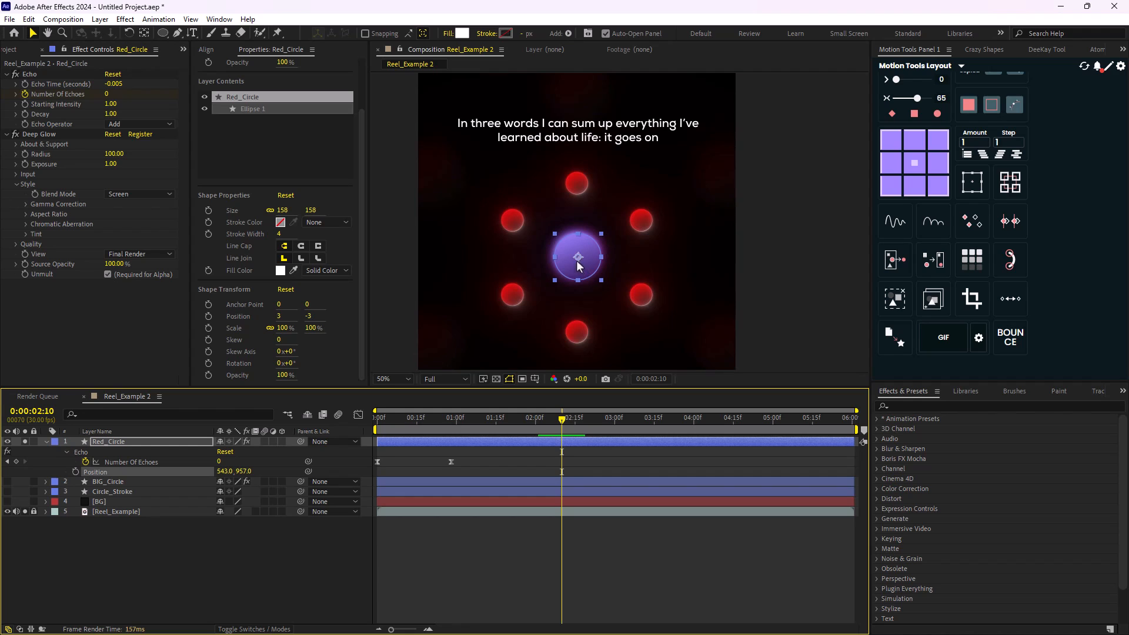
- Place Red_Circle over the reference's upper-right red circle and fit its ellipse to it with a size of 81
left_click_drag(578, 266, 643, 228)
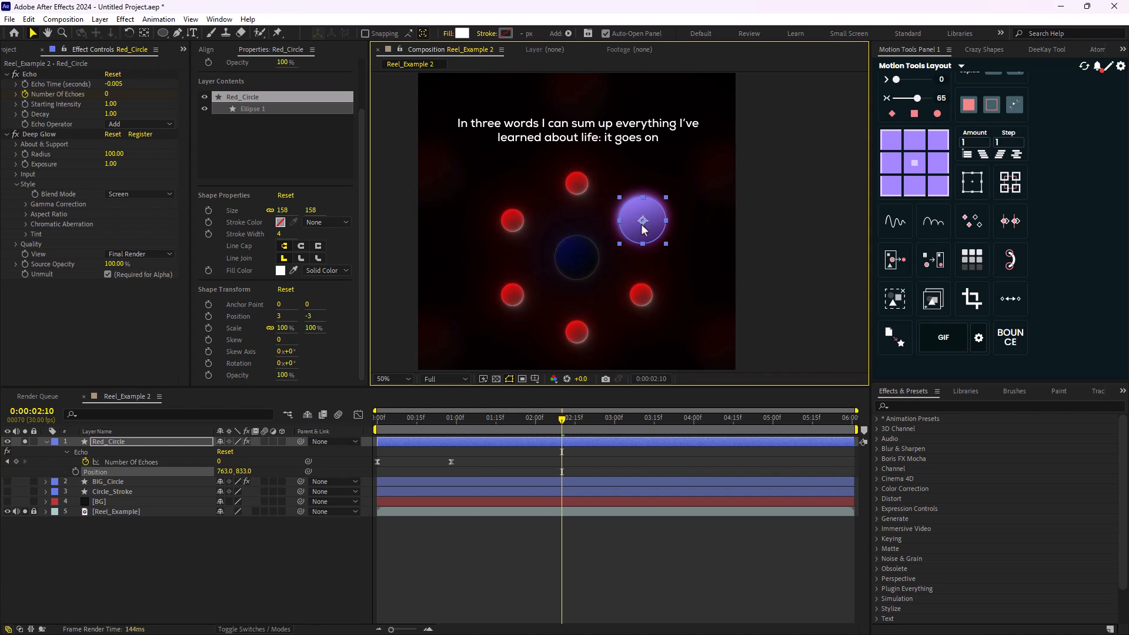
key("slash")
left_click_drag(282, 210, 234, 229)
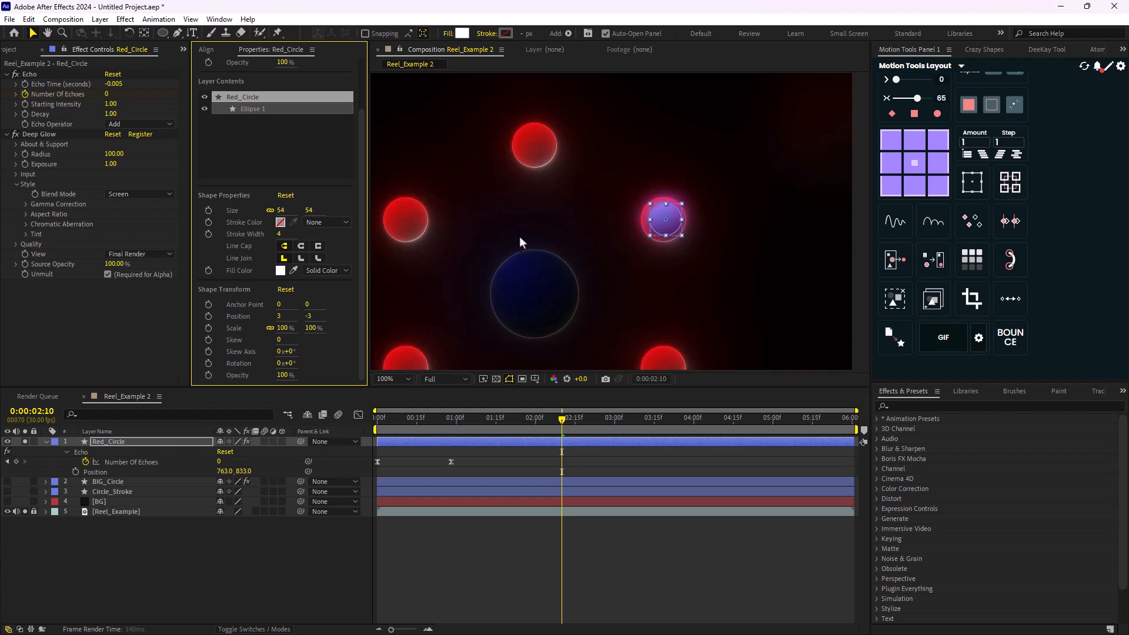
scroll(520, 236, "up", 1)
left_click_drag(720, 221, 716, 221)
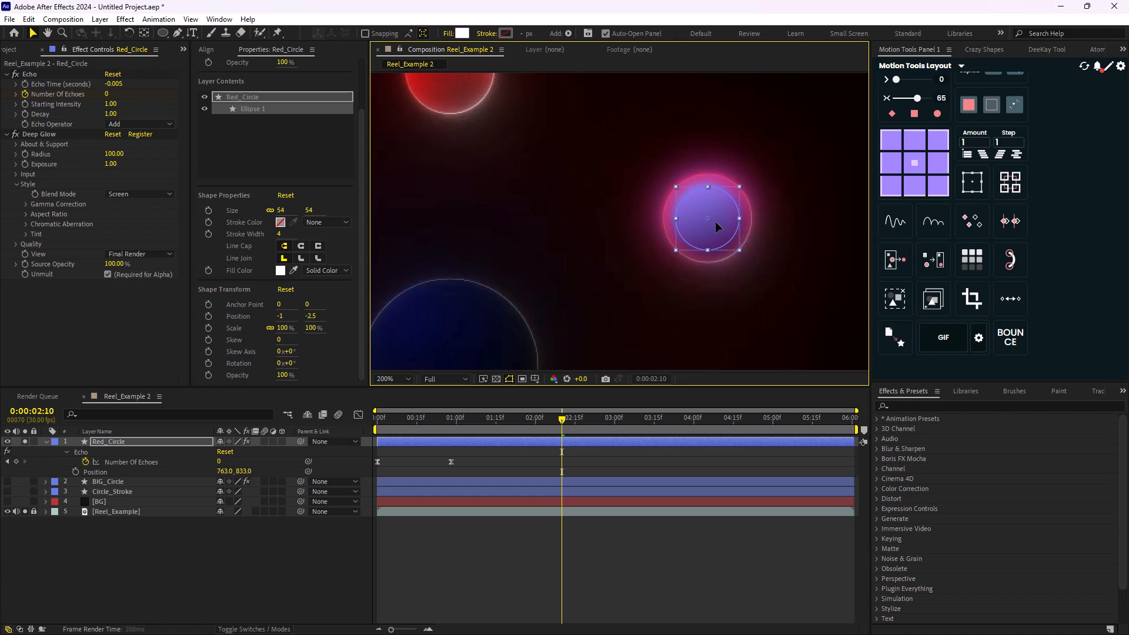
left_click_drag(279, 212, 300, 212)
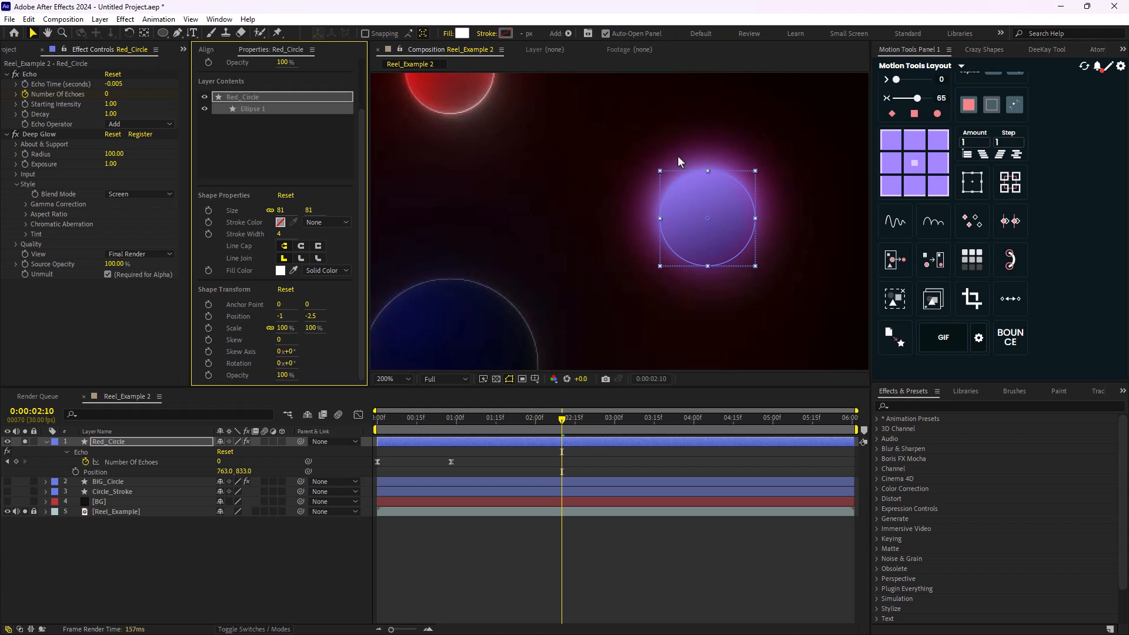
scroll(678, 156, "down", 2)
scroll(686, 220, "up", 1)
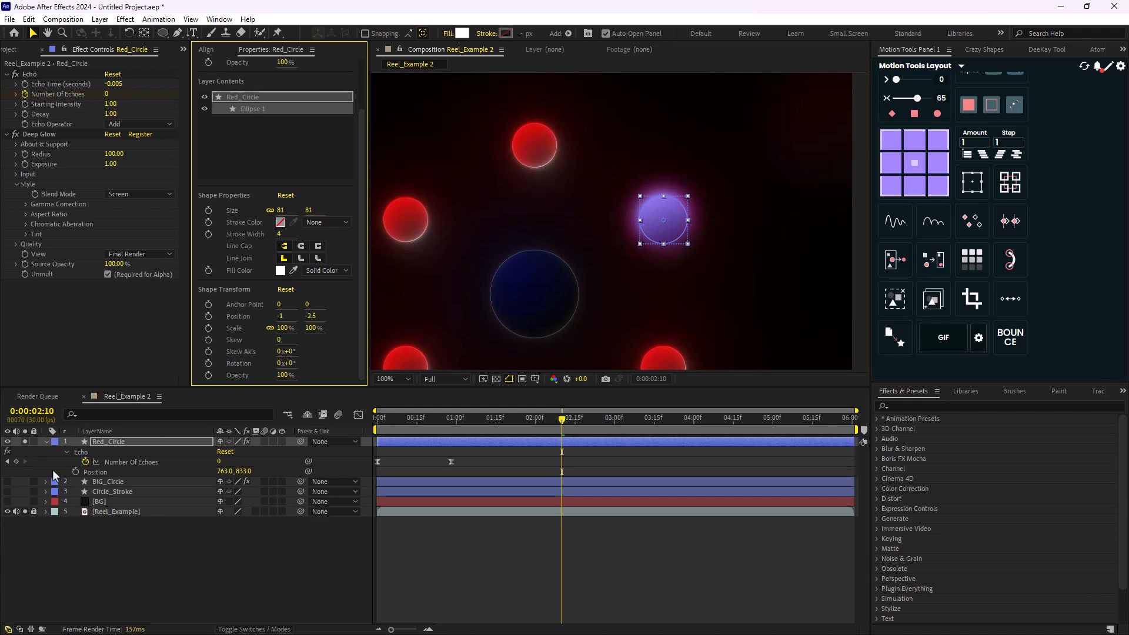
- Set the start color of Red_Circle's Gradient Overlay to a bright red sampled from the reference's top circle
left_click(45, 440)
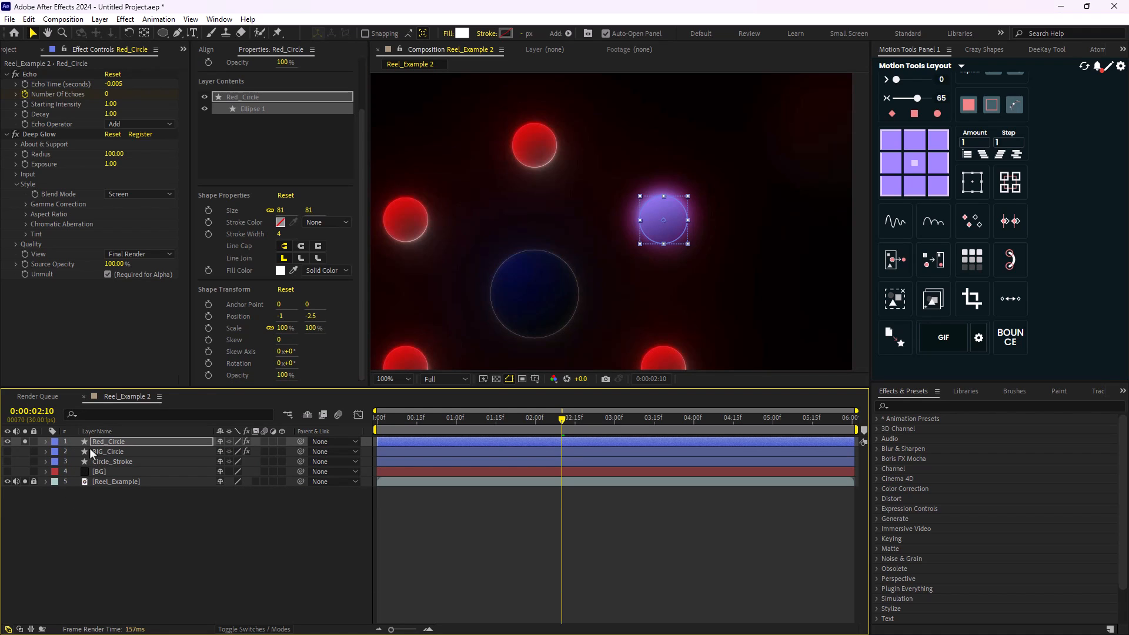
left_click(45, 441)
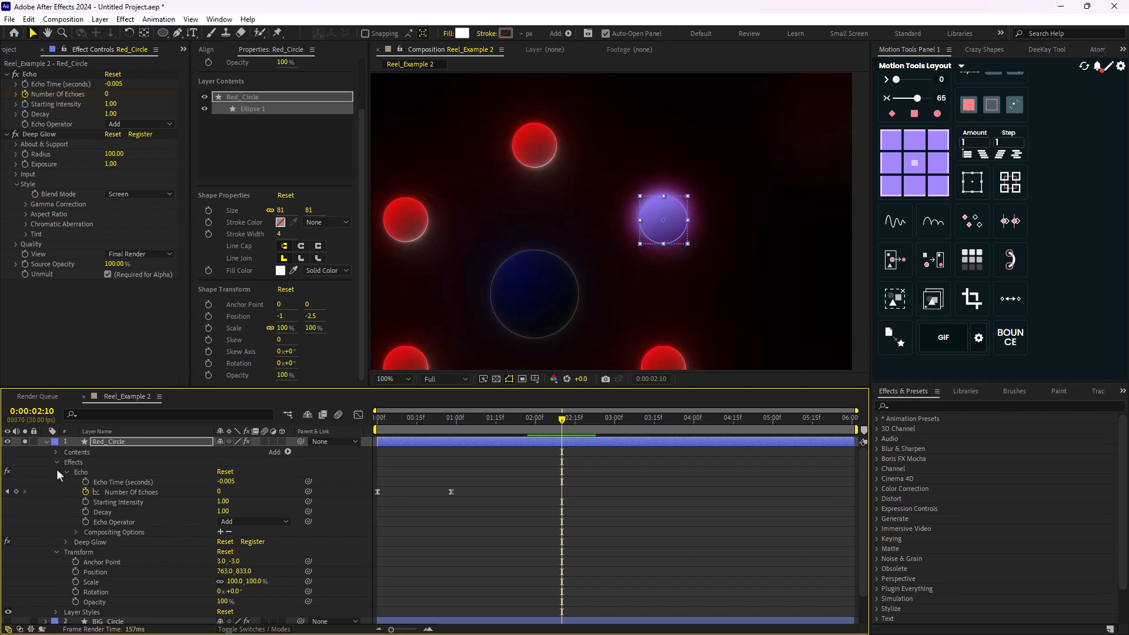
left_click(57, 465)
left_click(56, 532)
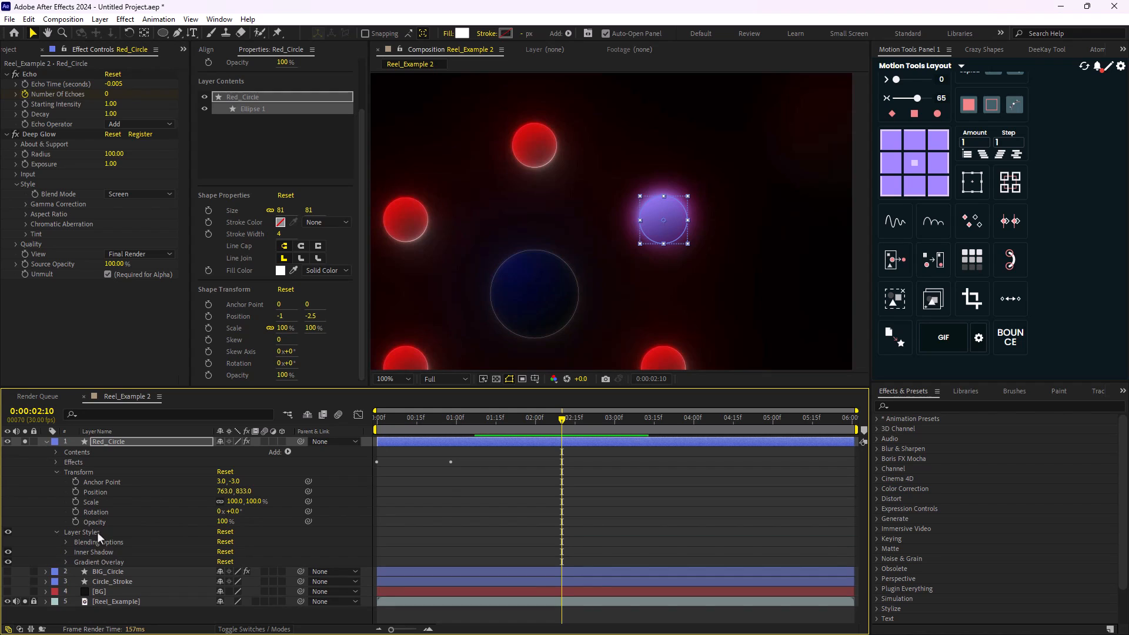
left_click(65, 561)
scroll(161, 551, "down", 2)
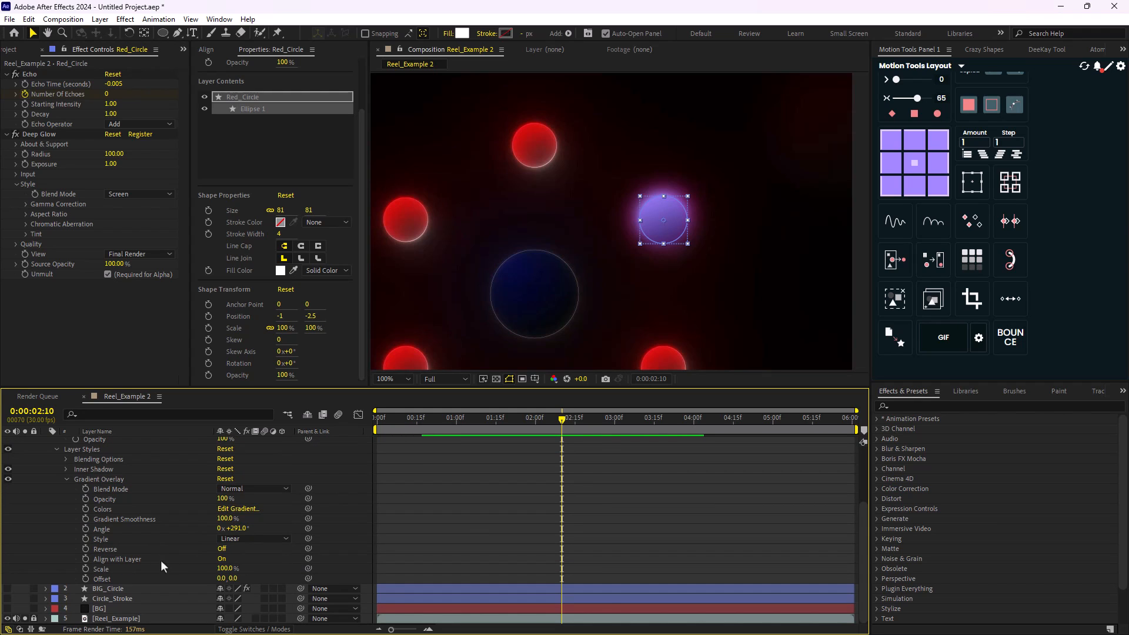
left_click(231, 509)
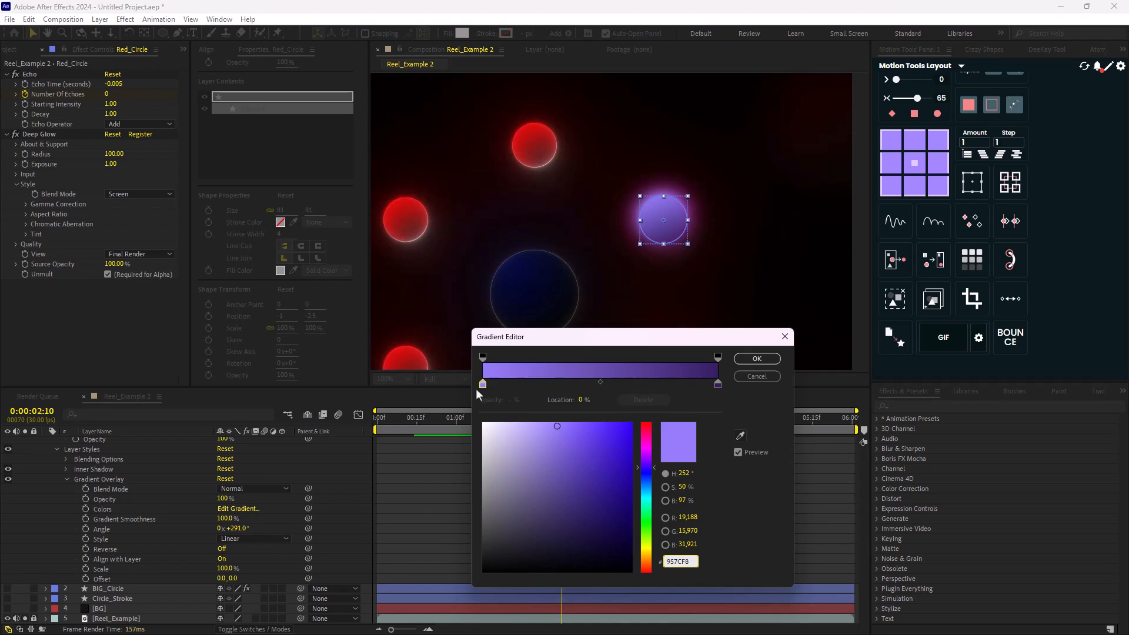
left_click(480, 383)
left_click(741, 436)
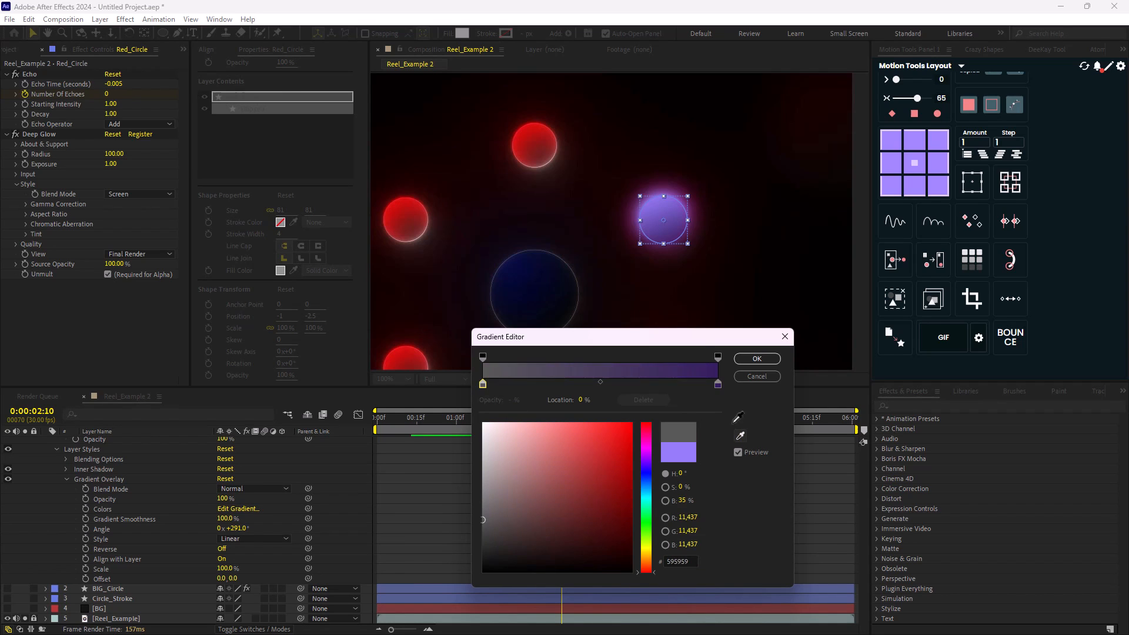
left_click(545, 143)
- Set the gradient's end color to the darker red 71201E sampled from the reference's top circle, and apply it
left_click(718, 383)
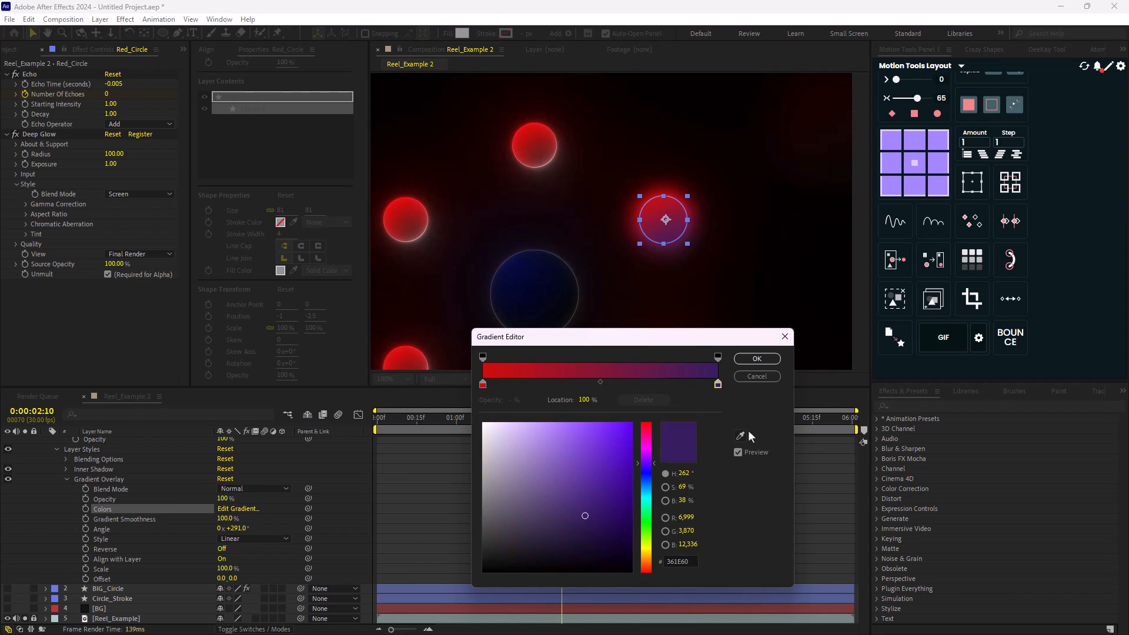
left_click(740, 436)
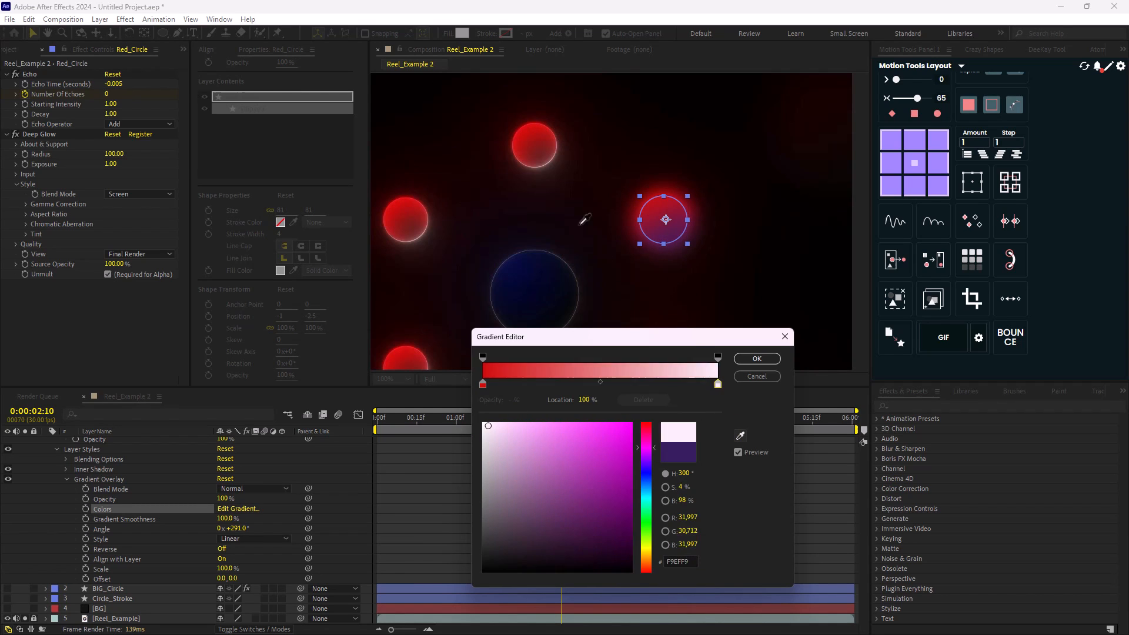
left_click(545, 150)
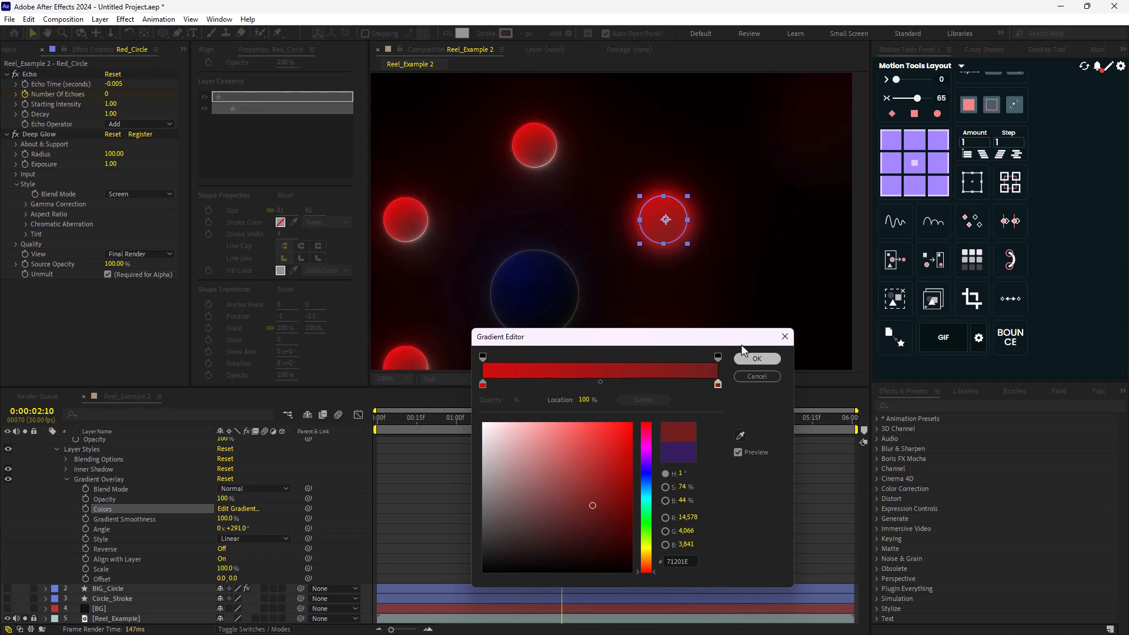
left_click(757, 358)
left_click(338, 485)
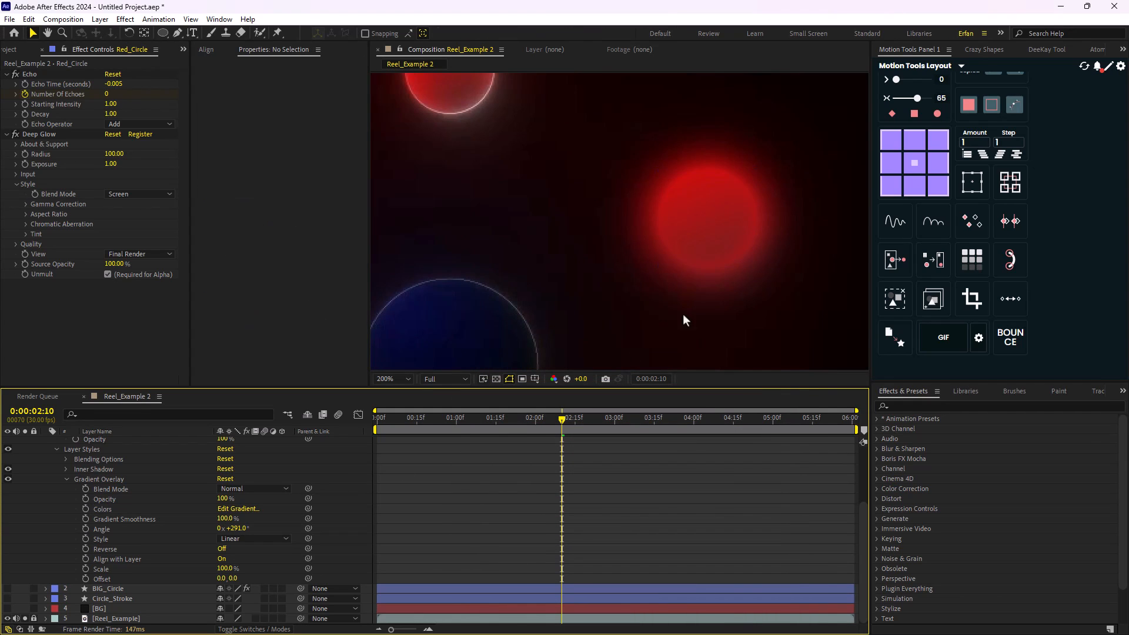
scroll(732, 263, "down", 2)
scroll(696, 280, "up", 1)
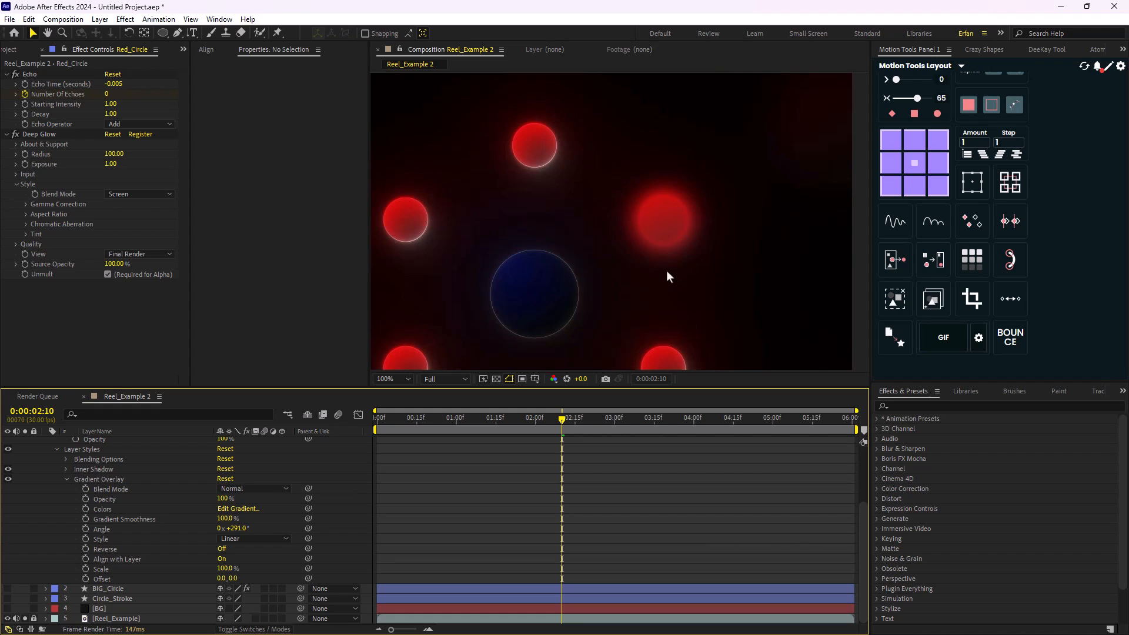
- Darken the end color of Red_Circle's Gradient Overlay to 330E0D
left_click(238, 509)
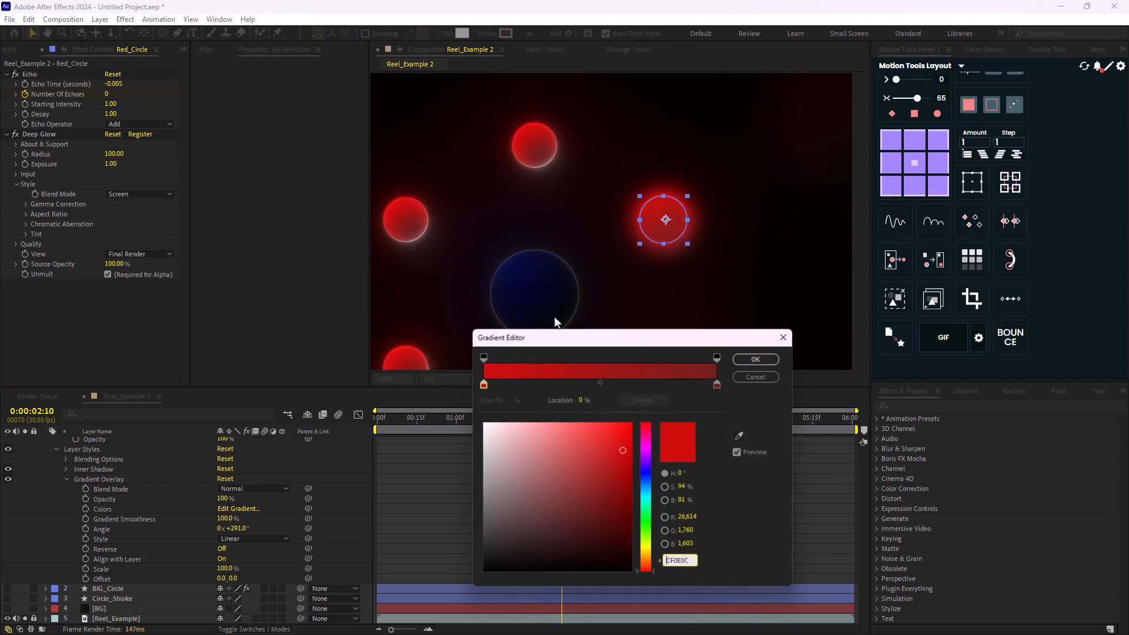
left_click(718, 383)
left_click_drag(601, 536, 592, 542)
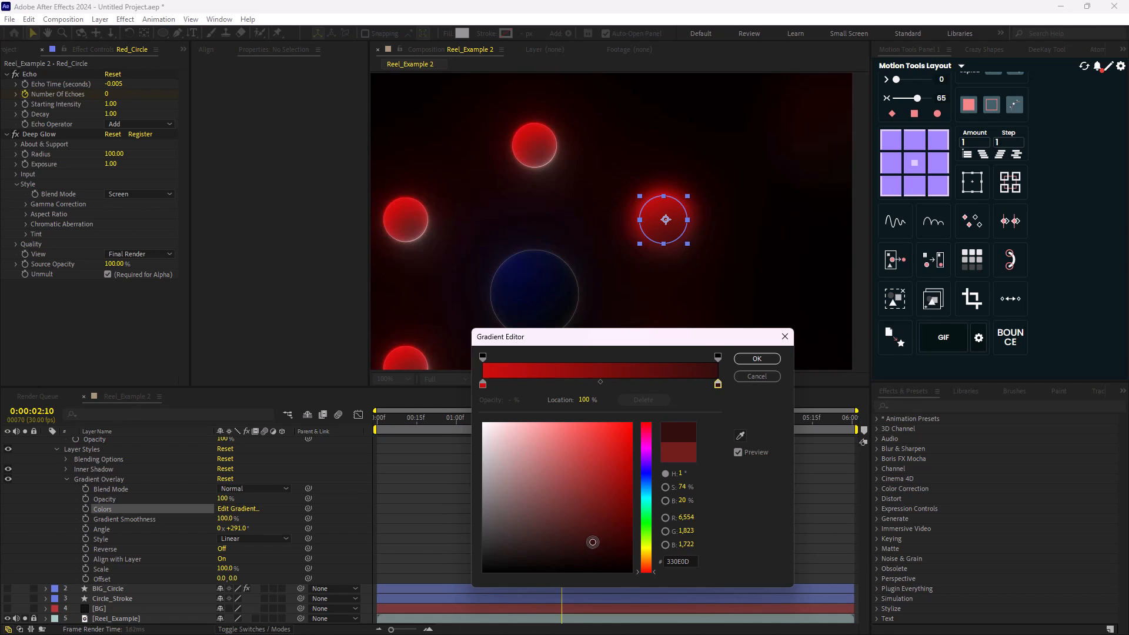
left_click(755, 360)
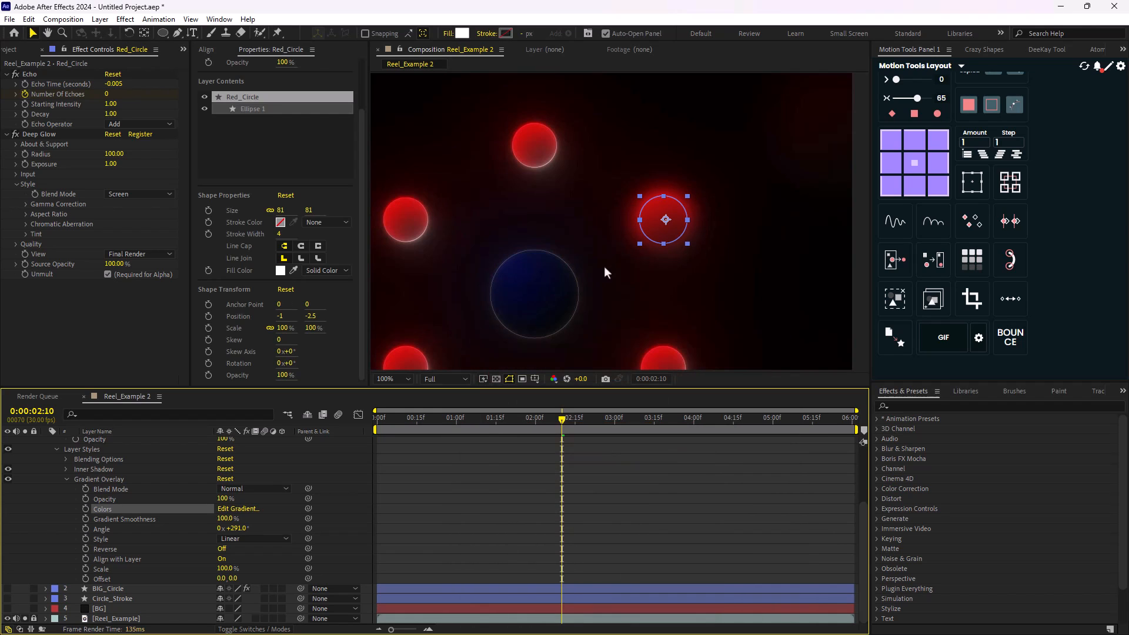
- Collapse the Gradient Overlay settings and set Red_Circle's Inner Shadow color to the near-black 161314
left_click(66, 480)
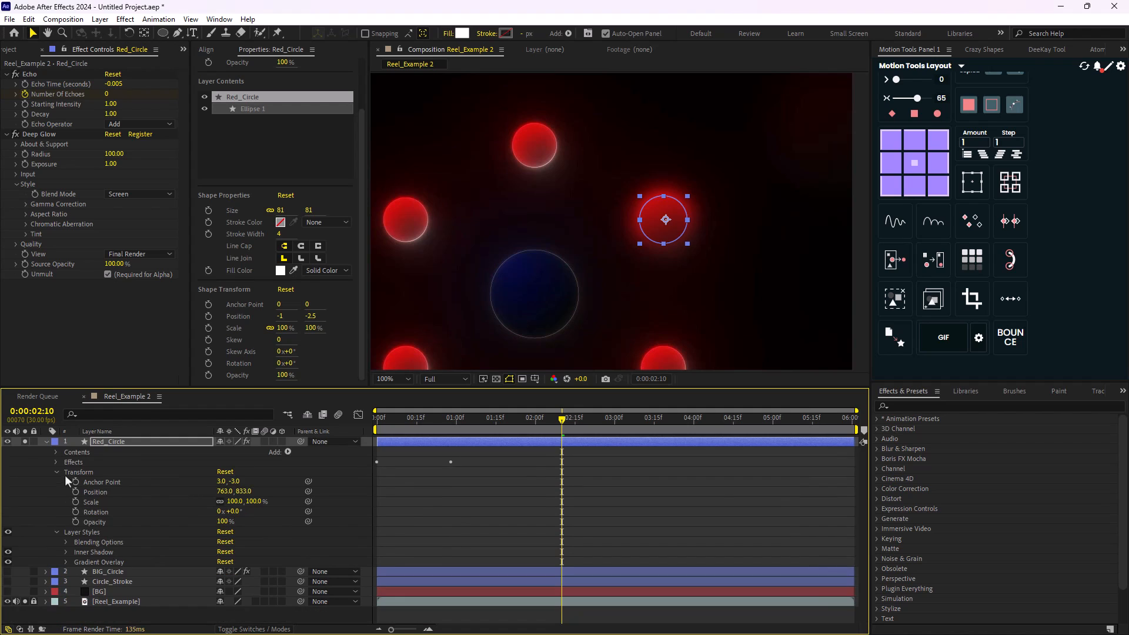
left_click(66, 552)
left_click(223, 548)
mouse_move(581, 433)
left_mouse_down()
mouse_move(587, 447)
mouse_move(590, 410)
mouse_move(575, 459)
left_mouse_up()
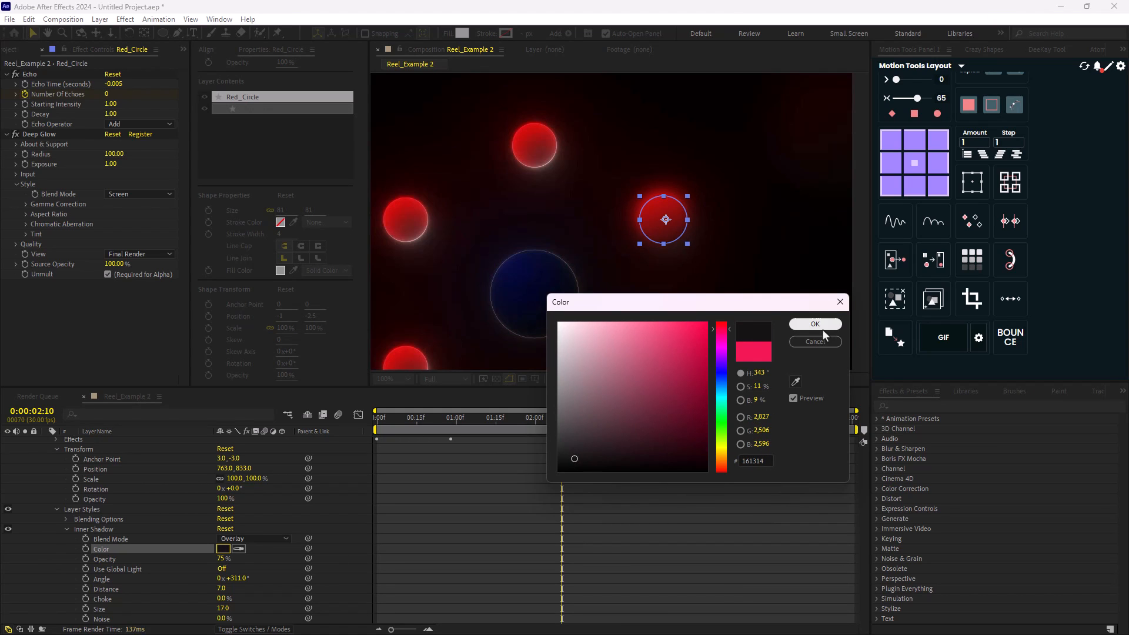
left_click(823, 327)
- Deselect Red_Circle and compare its shading and glow with the reference's red circles
scroll(718, 280, "up", 1)
left_click(575, 470)
scroll(715, 266, "down", 1)
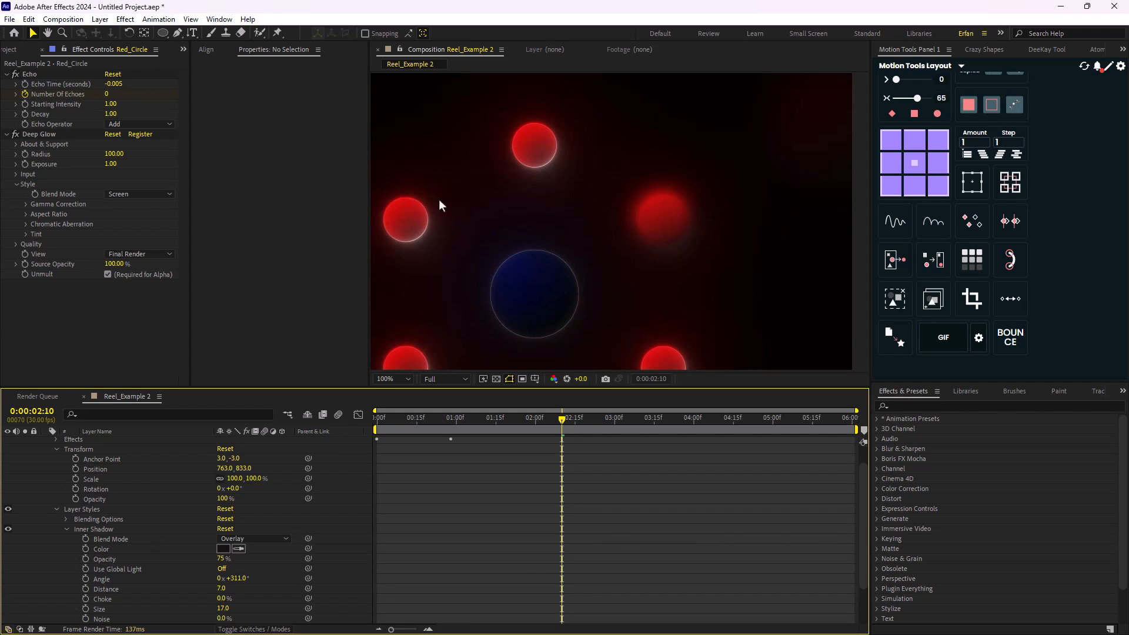
scroll(427, 234, "up", 1)
left_click_drag(452, 101, 537, 217)
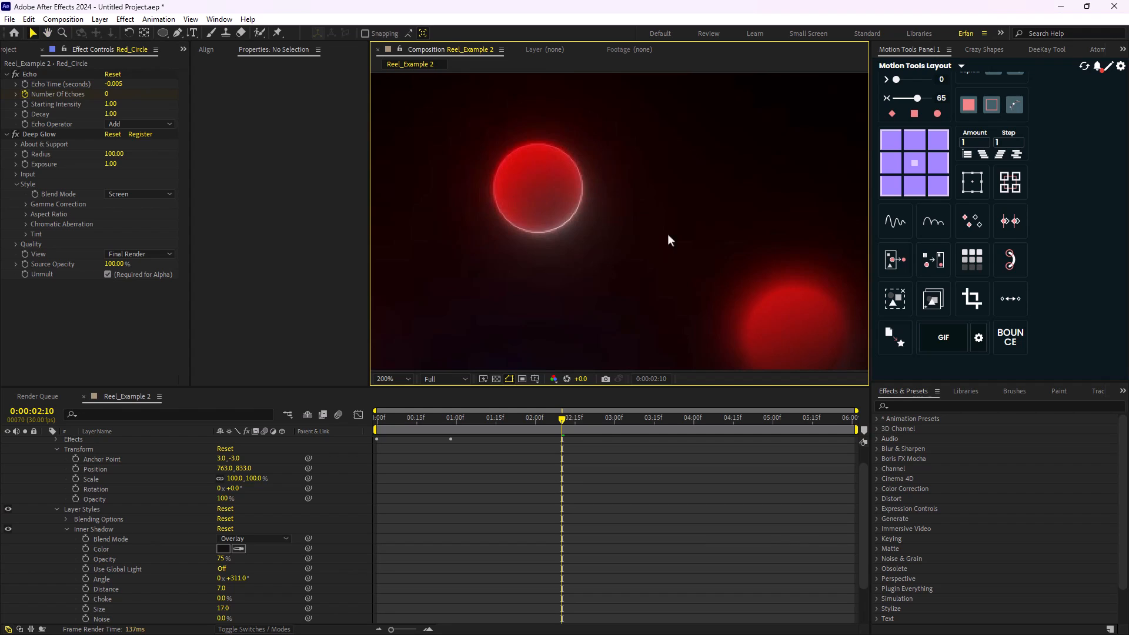
scroll(679, 256, "down", 2)
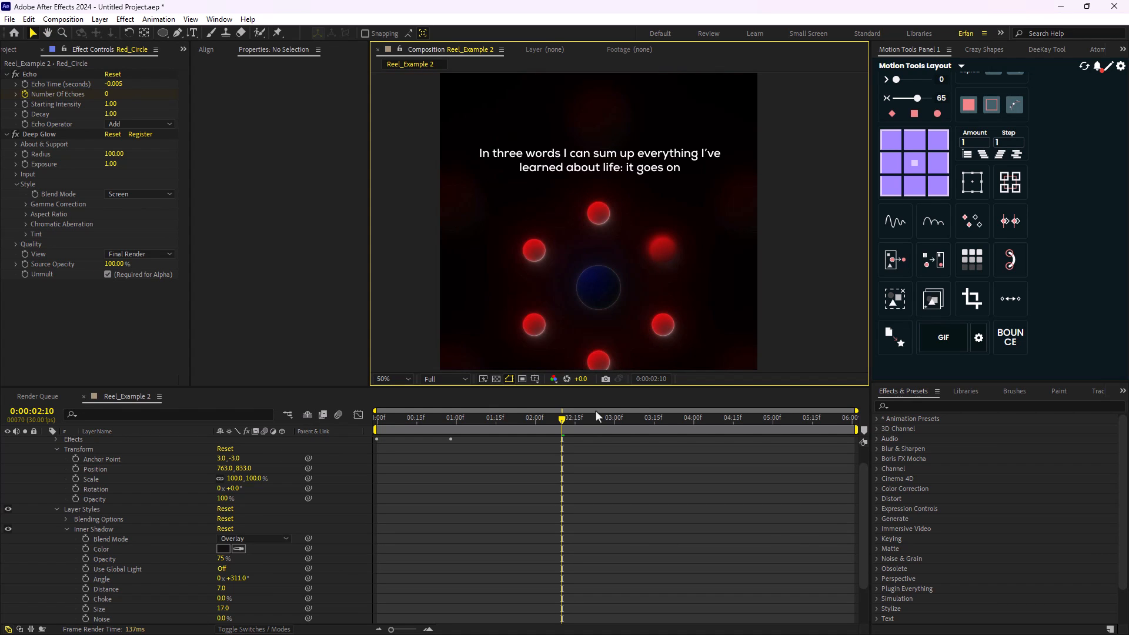
scroll(80, 487, "up", 2)
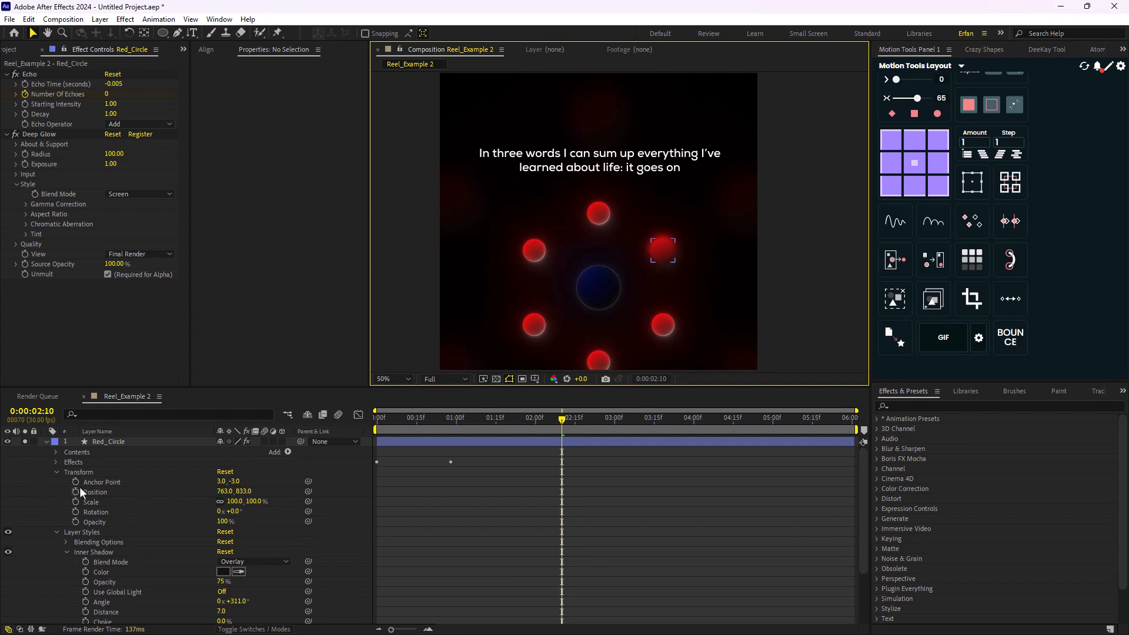
- Try a solid white 4 px stroke on Red_Circle, testing its width and undoing that width change
left_click(46, 442)
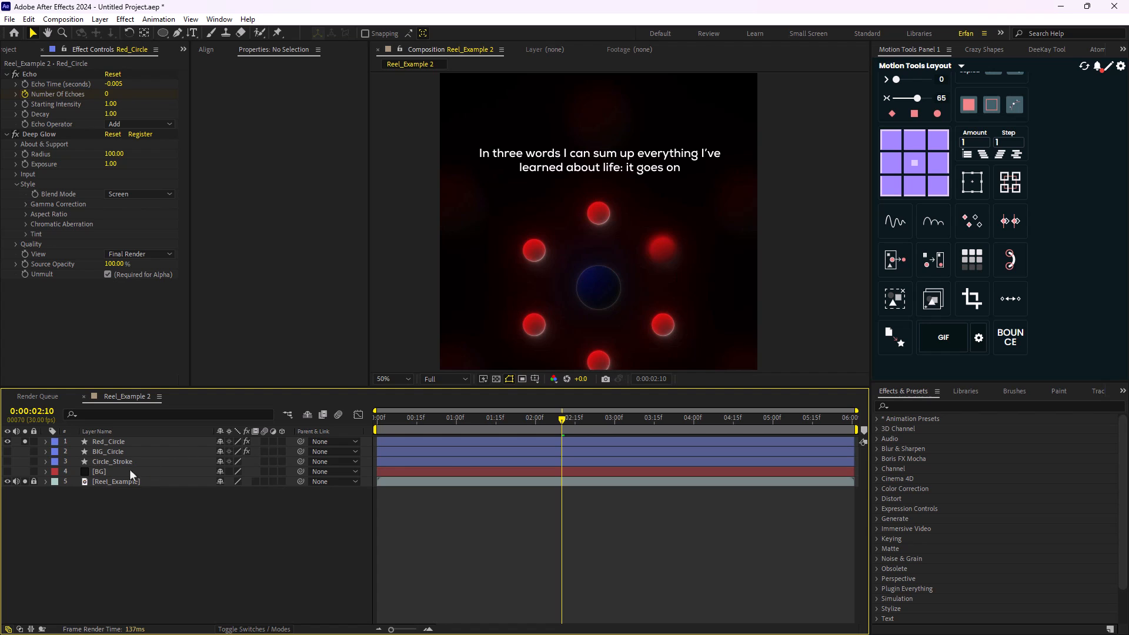
left_click(117, 445)
left_click(510, 37)
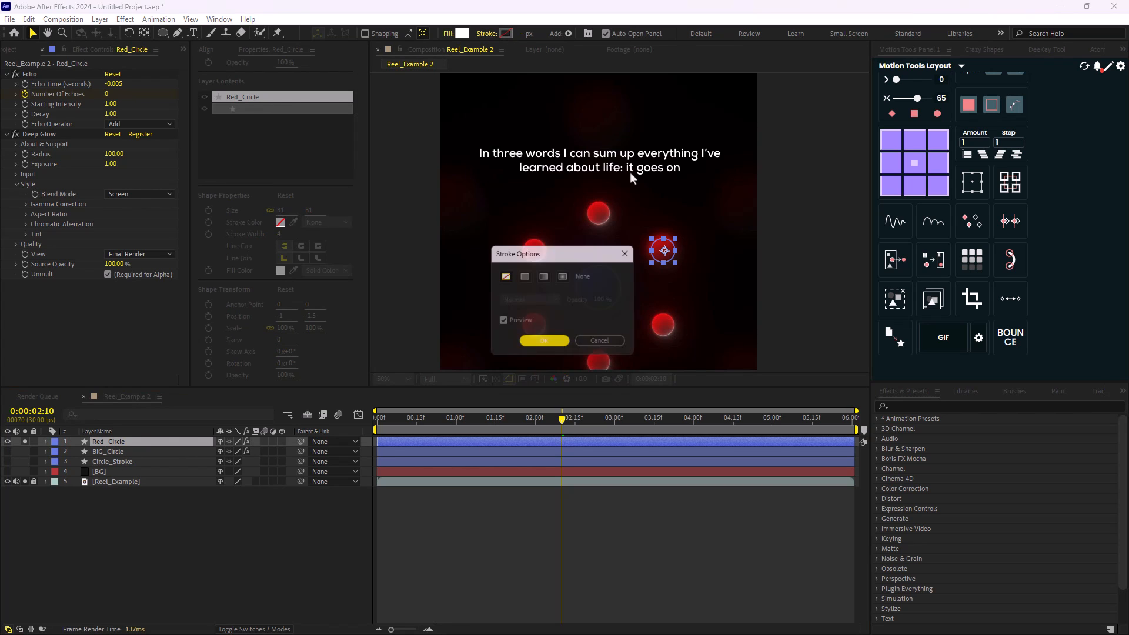
left_click(524, 276)
left_click(557, 346)
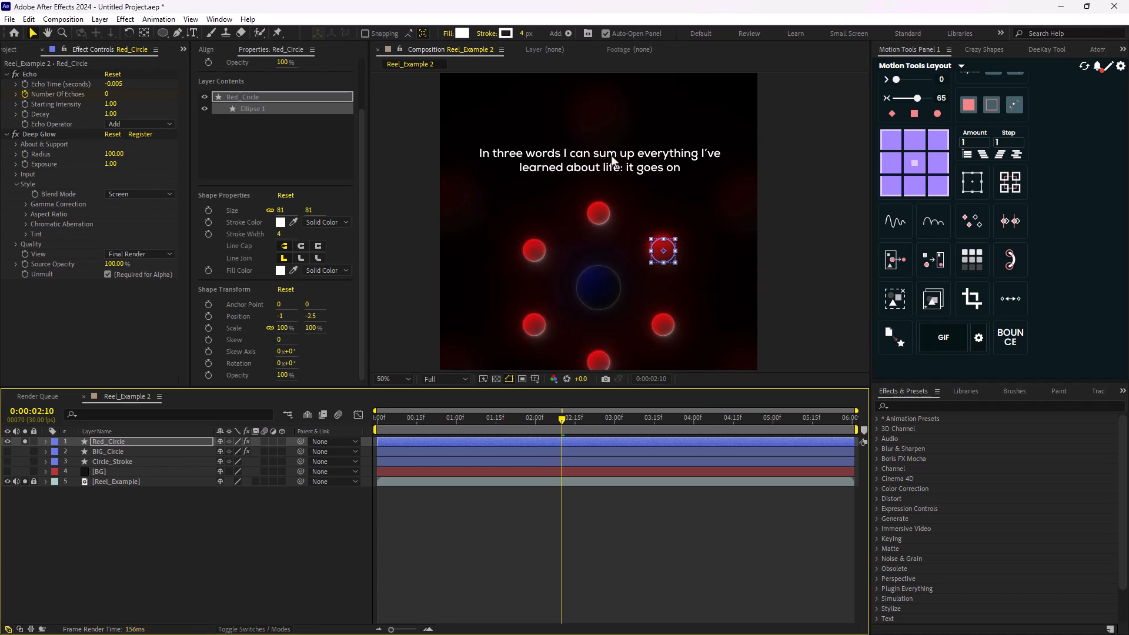
key("period")
key("period")
key("comma")
mouse_move(521, 34)
left_mouse_down()
mouse_move(699, 71)
mouse_move(544, 98)
mouse_move(705, 124)
mouse_move(596, 139)
left_mouse_up()
scroll(655, 150, "down", 1)
key("ctrl+z")
- Set Red_Circle's stroke back to None and deselect the layer
left_click(489, 35)
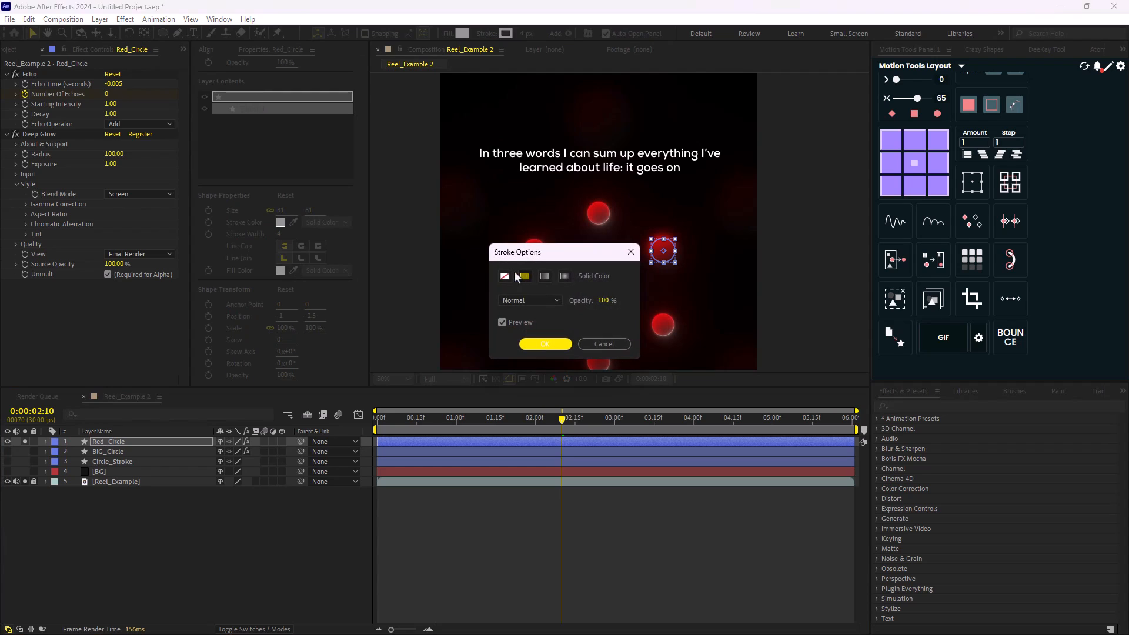
left_click(505, 278)
left_click(548, 343)
left_click(158, 529)
- Duplicate the Red_Circle layer and rename the copy Red_Circle_Overlay
left_click(114, 443)
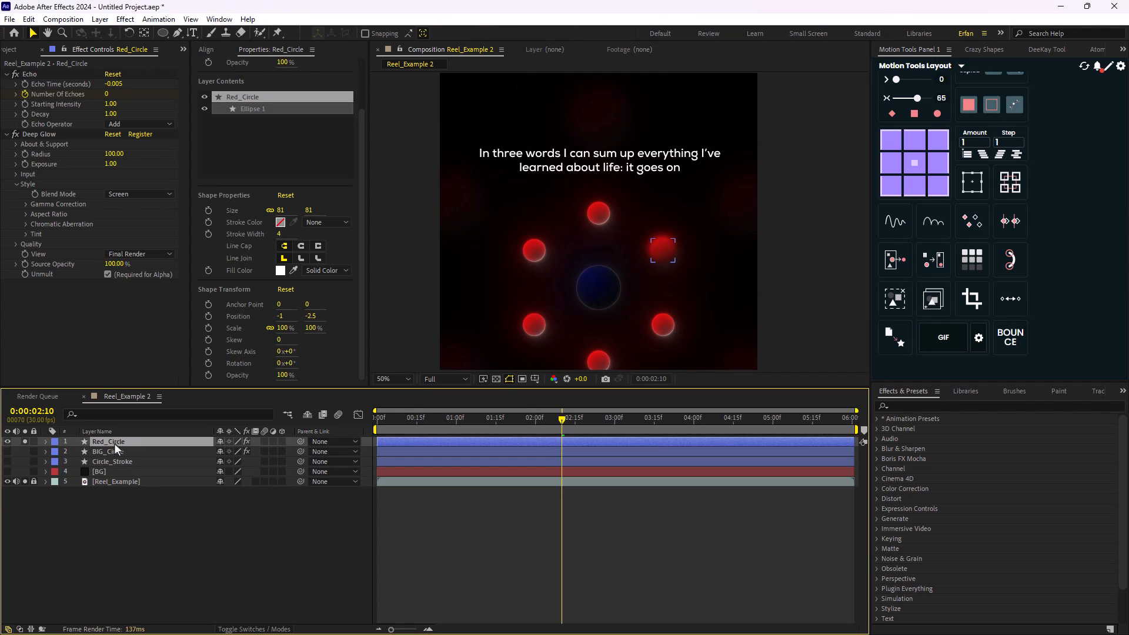
key("ctrl+d")
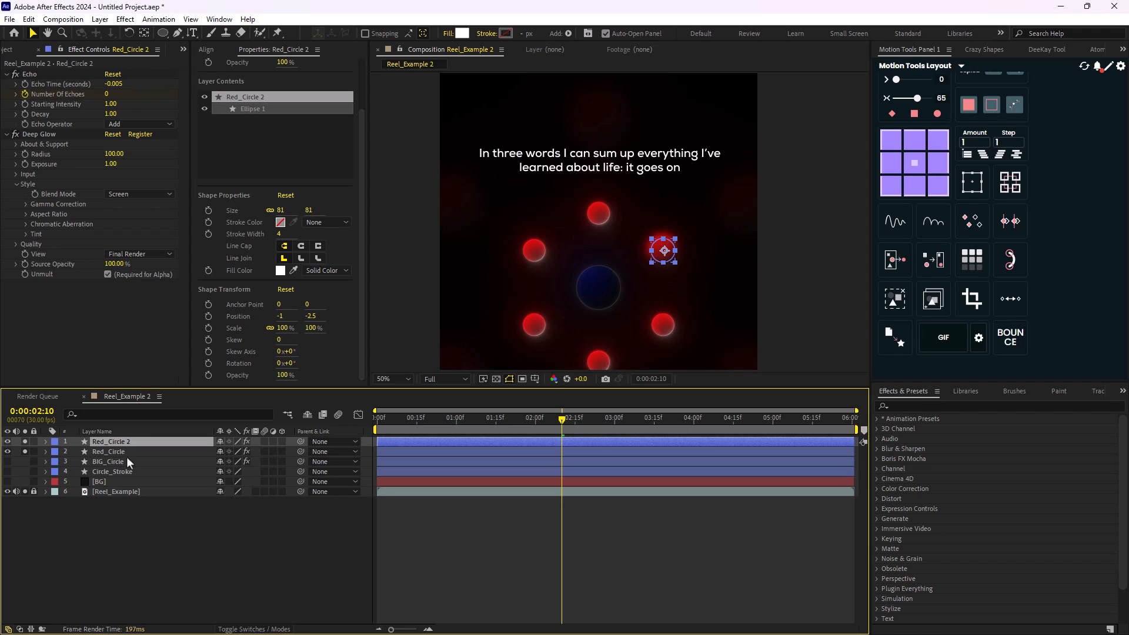
key("Return")
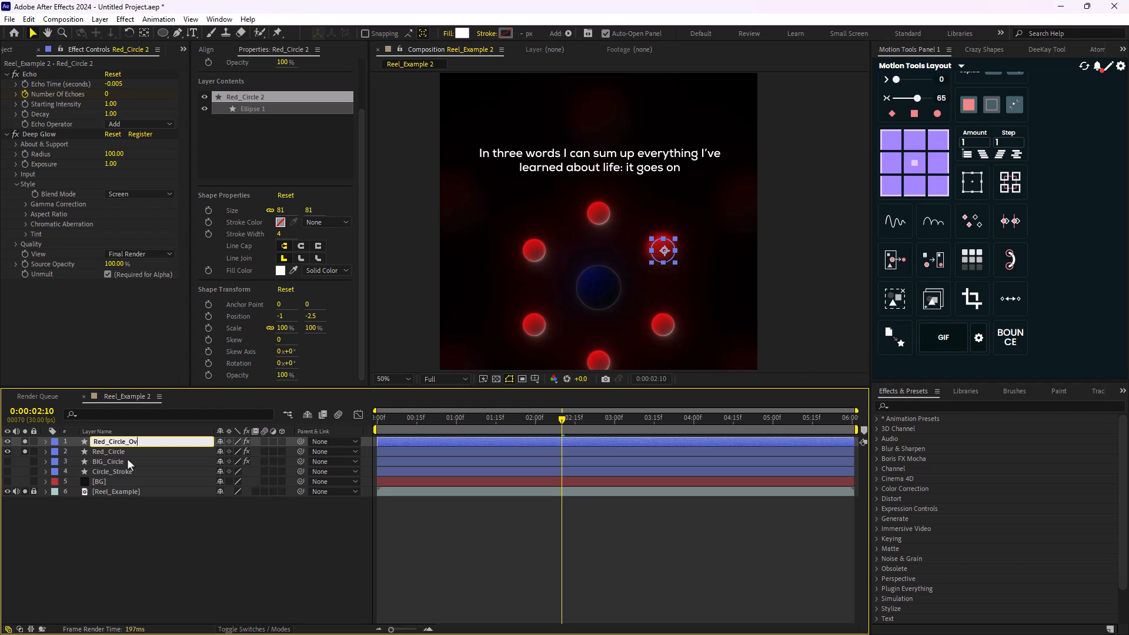
type("Red_Circle_Overlay")
key("Return")
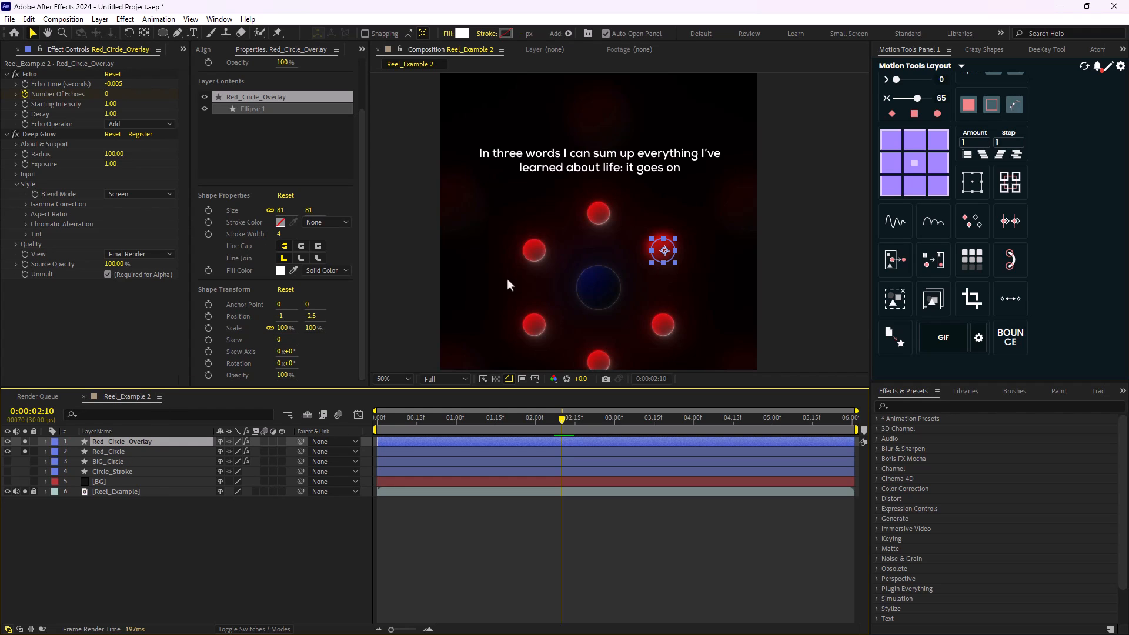
- Remove all effects and layer styles from Red_Circle_Overlay, leaving only the plain shape
key("slash")
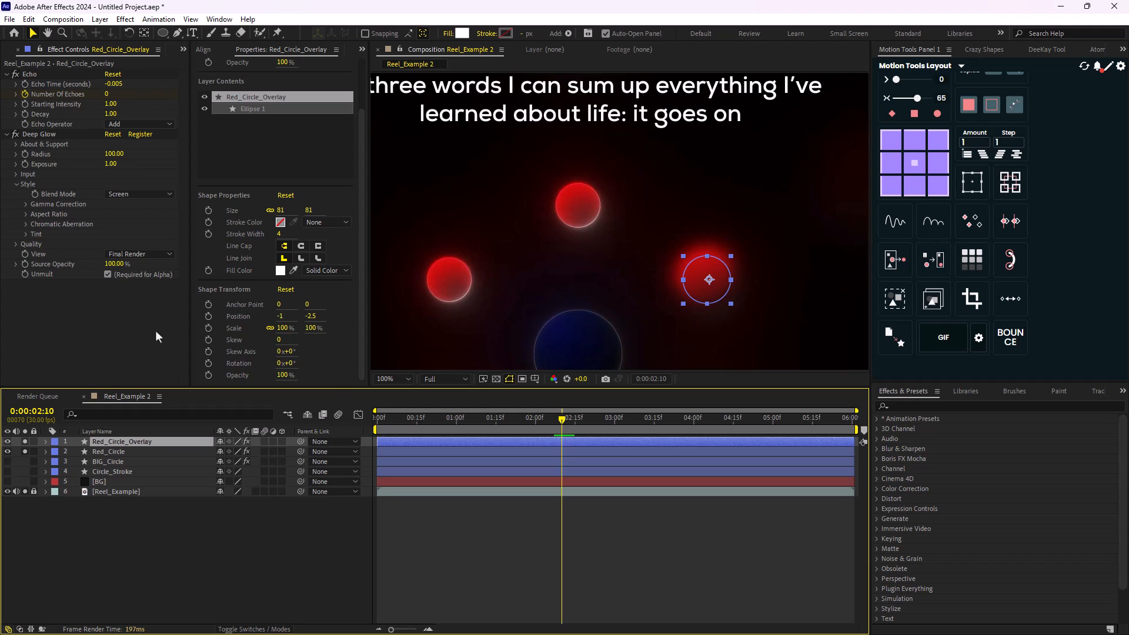
key("ctrl+shift+e")
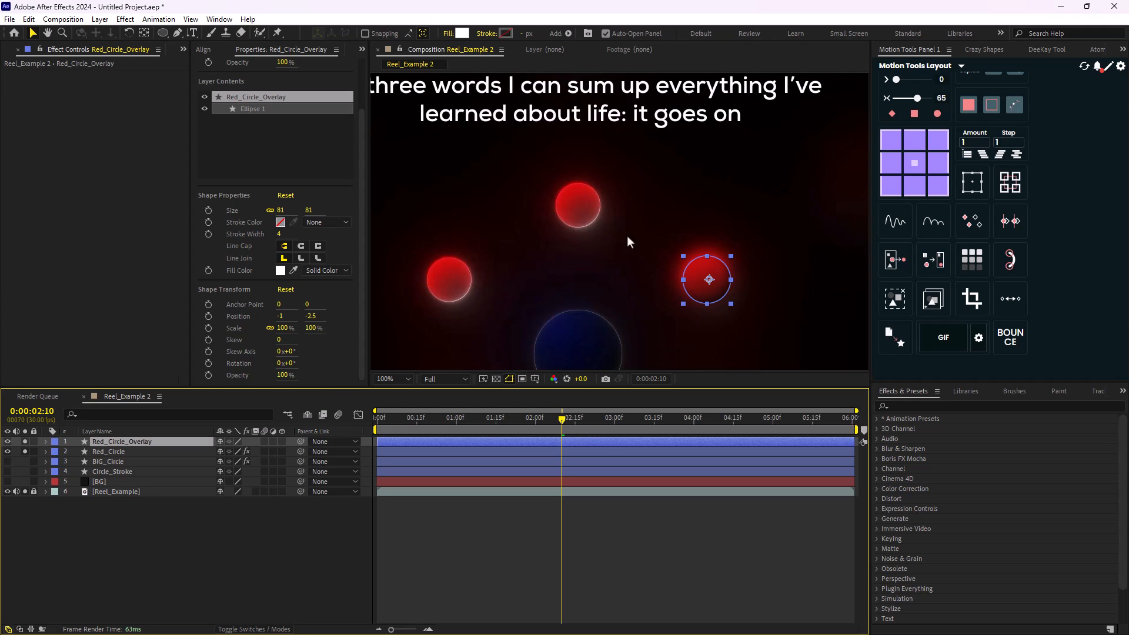
left_click_drag(628, 238, 570, 194)
left_click(46, 441)
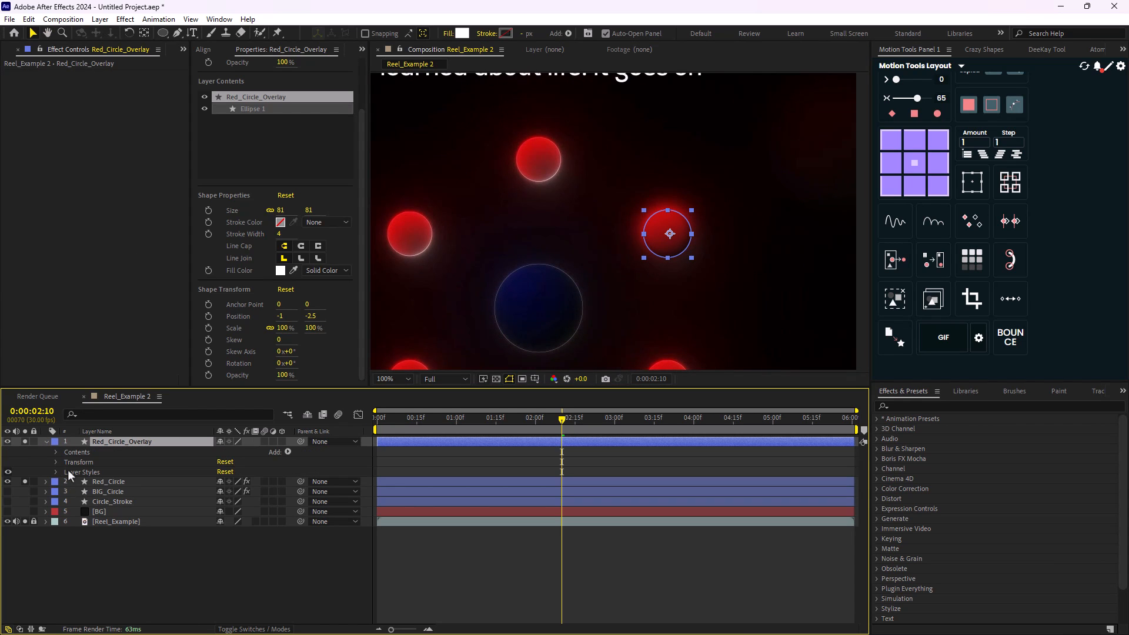
left_click(68, 471)
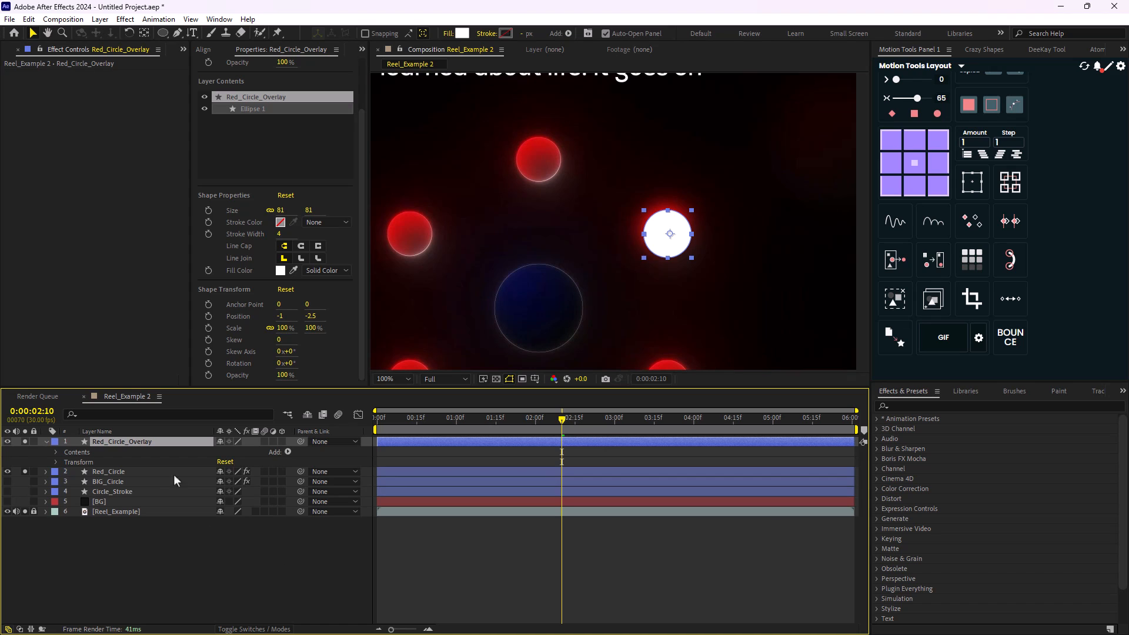
- Change the fill color of Red_Circle_Overlay to a pale cream yellow
left_click(462, 33)
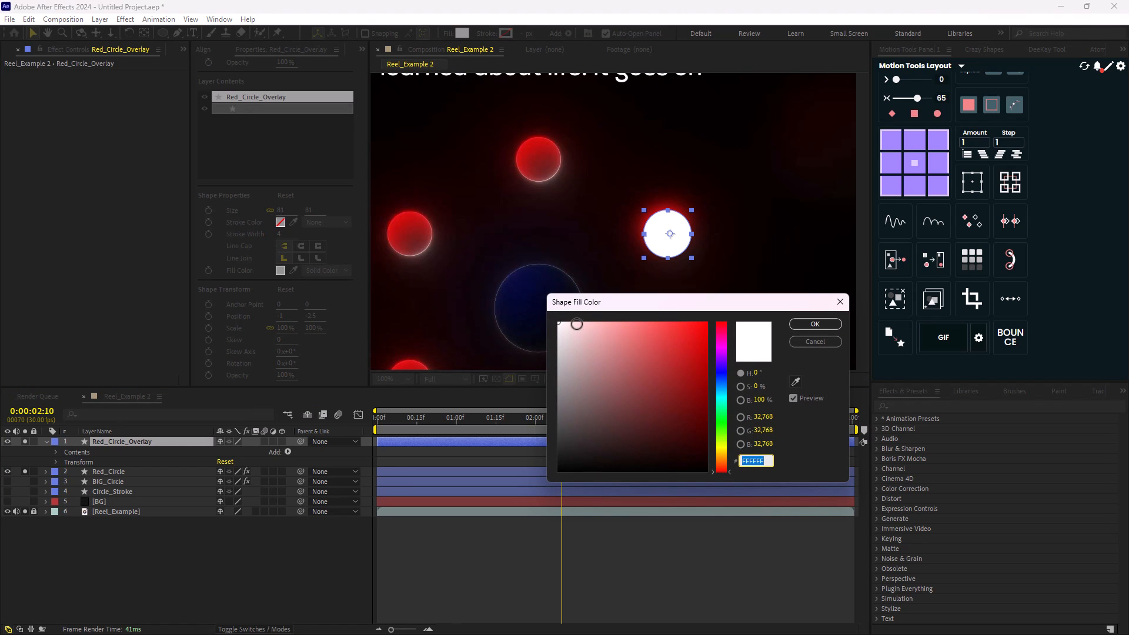
left_click_drag(577, 324, 552, 319)
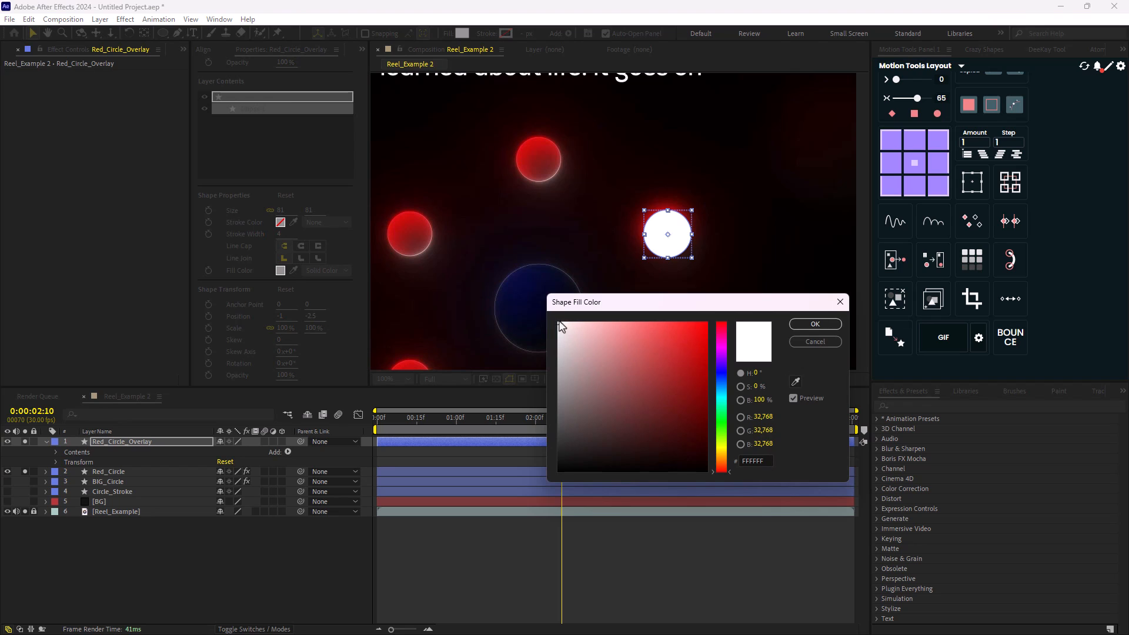
left_click_drag(722, 464, 720, 456)
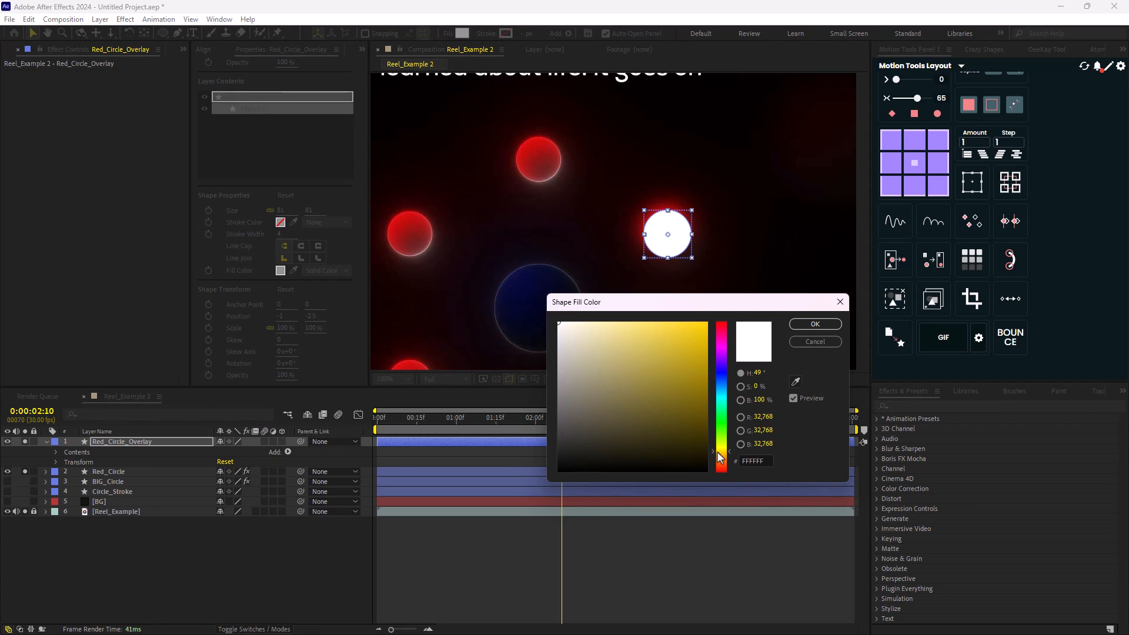
left_click_drag(590, 328, 578, 320)
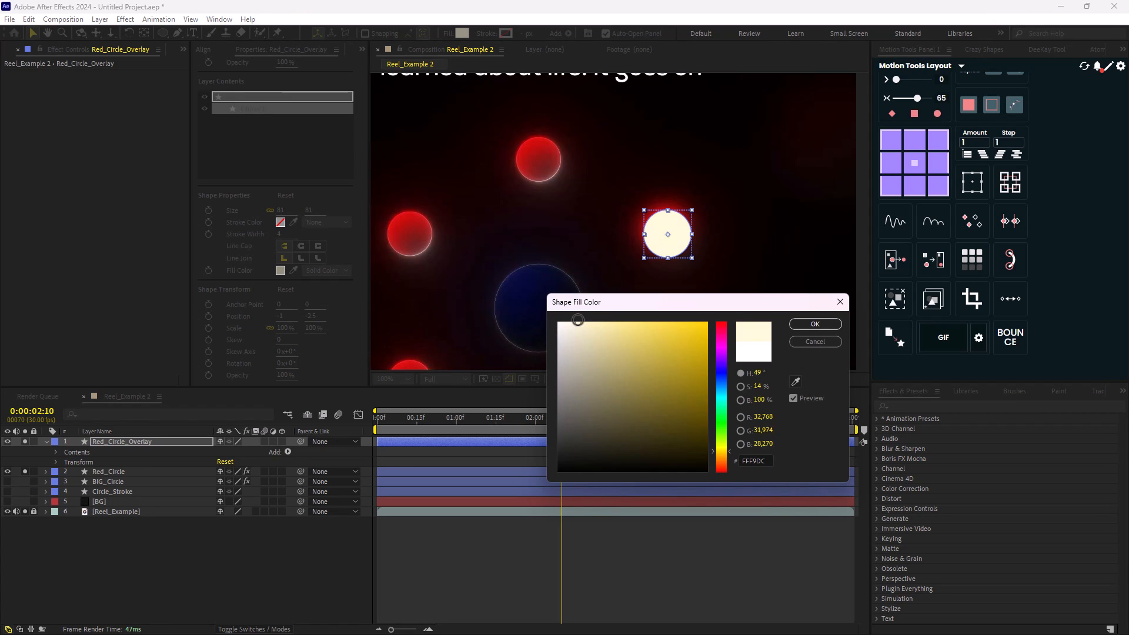
left_click(815, 324)
- Draw an elliptical mask on Red_Circle_Overlay, slightly larger than the circle and offset toward its upper left
key("period")
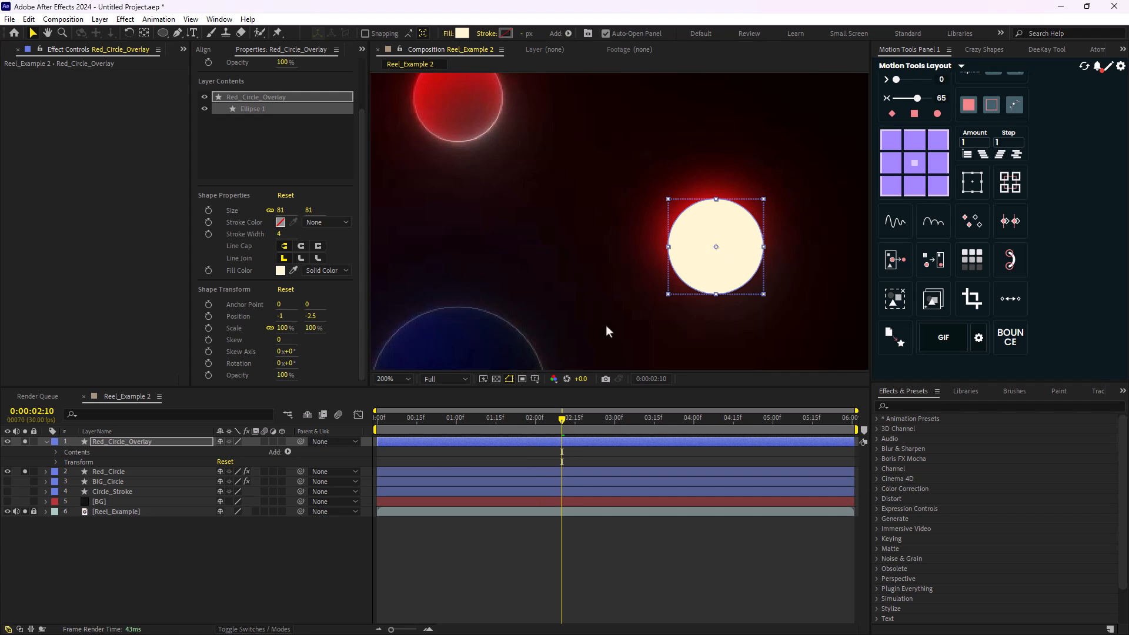
key("Return")
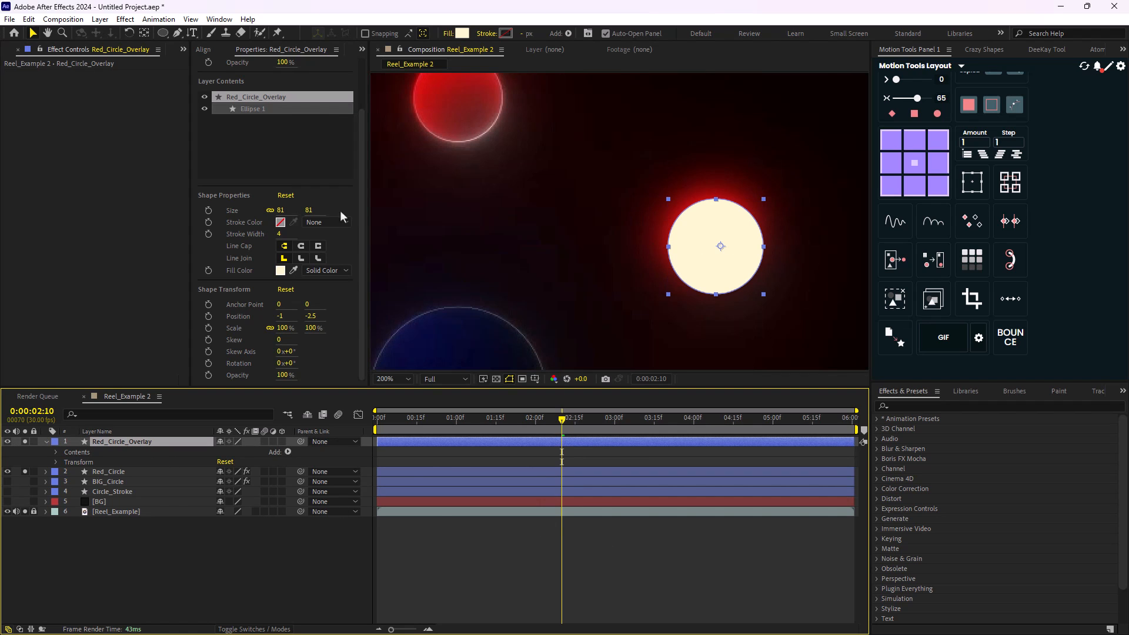
key("comma")
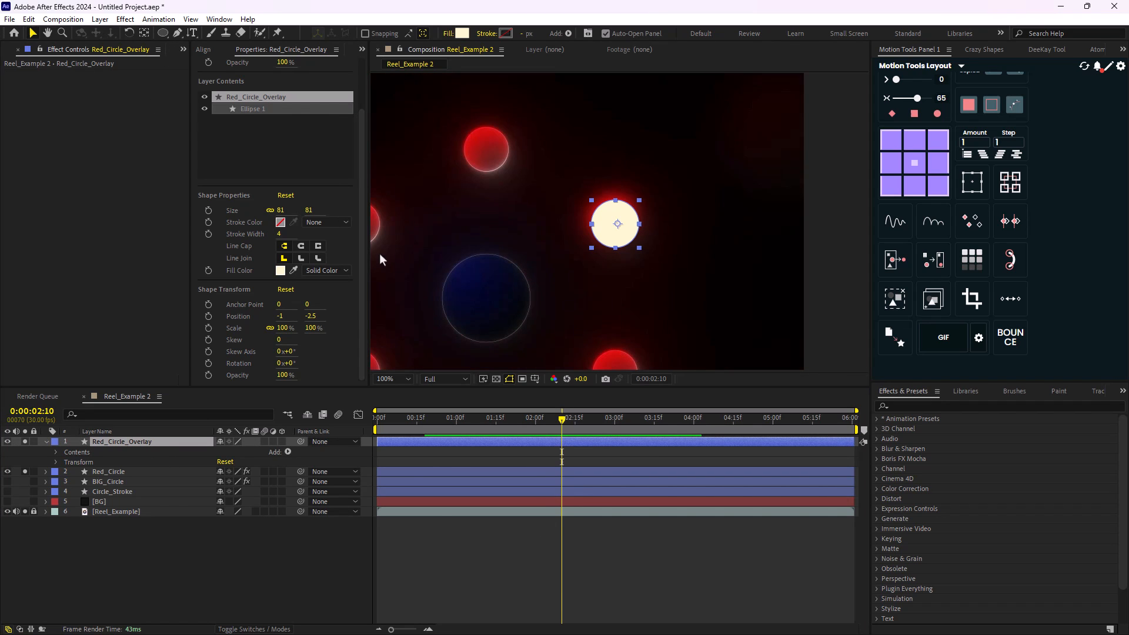
left_click(164, 34)
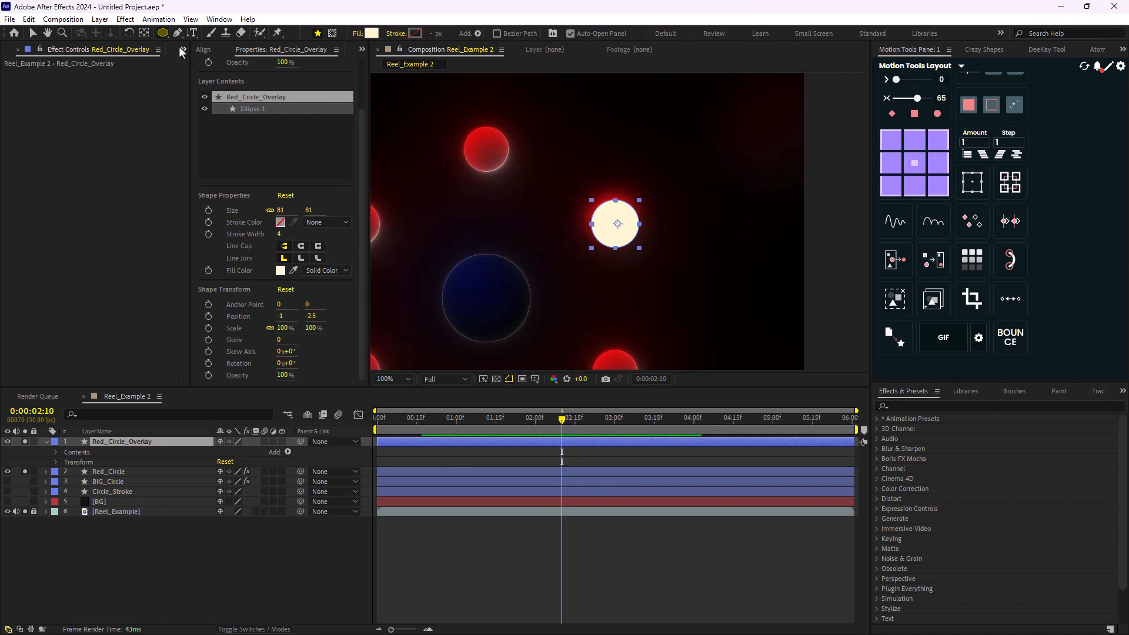
left_click(332, 33)
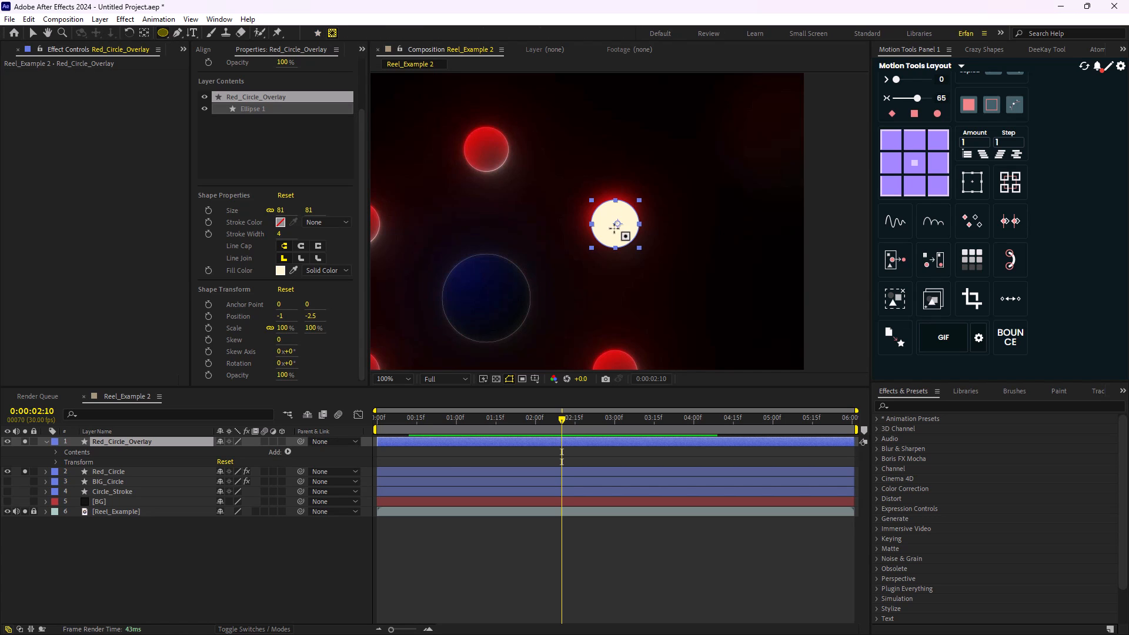
scroll(617, 221, "up", 2)
left_click_drag(557, 163, 649, 269)
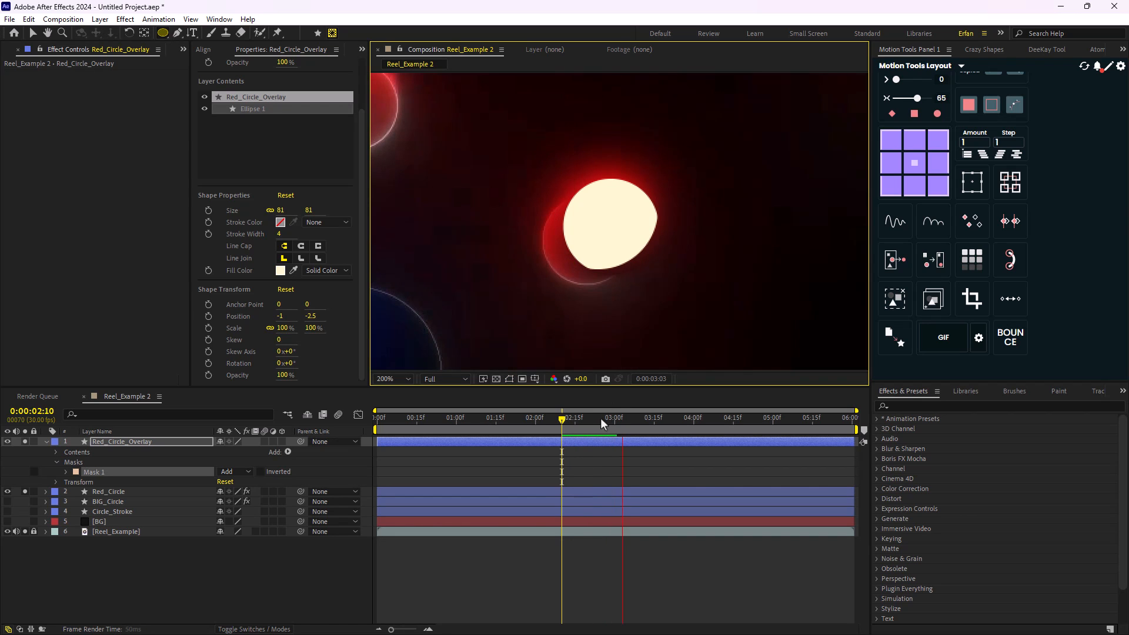
- Parent Red_Circle_Overlay to Red_Circle and move the current time to 0:00:02:23
mouse_move(601, 419)
left_mouse_down()
mouse_move(625, 422)
mouse_move(580, 422)
left_mouse_up()
key("u")
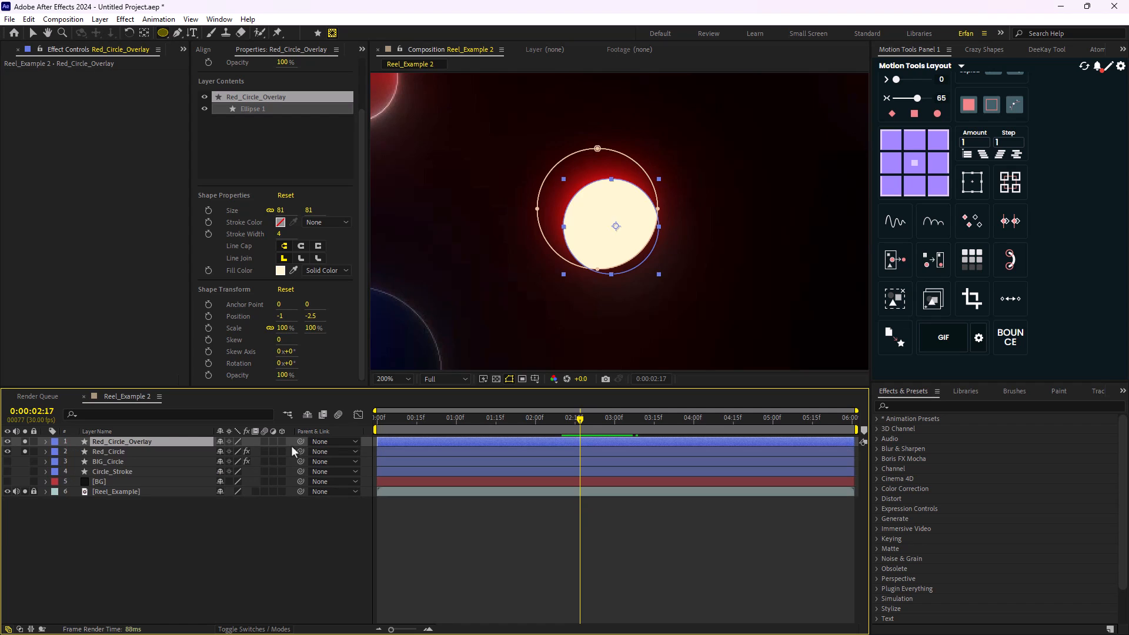
left_click_drag(301, 442, 160, 451)
mouse_move(574, 427)
left_mouse_down()
mouse_move(362, 442)
mouse_move(428, 423)
mouse_move(595, 425)
left_mouse_up()
scroll(587, 316, "down", 1)
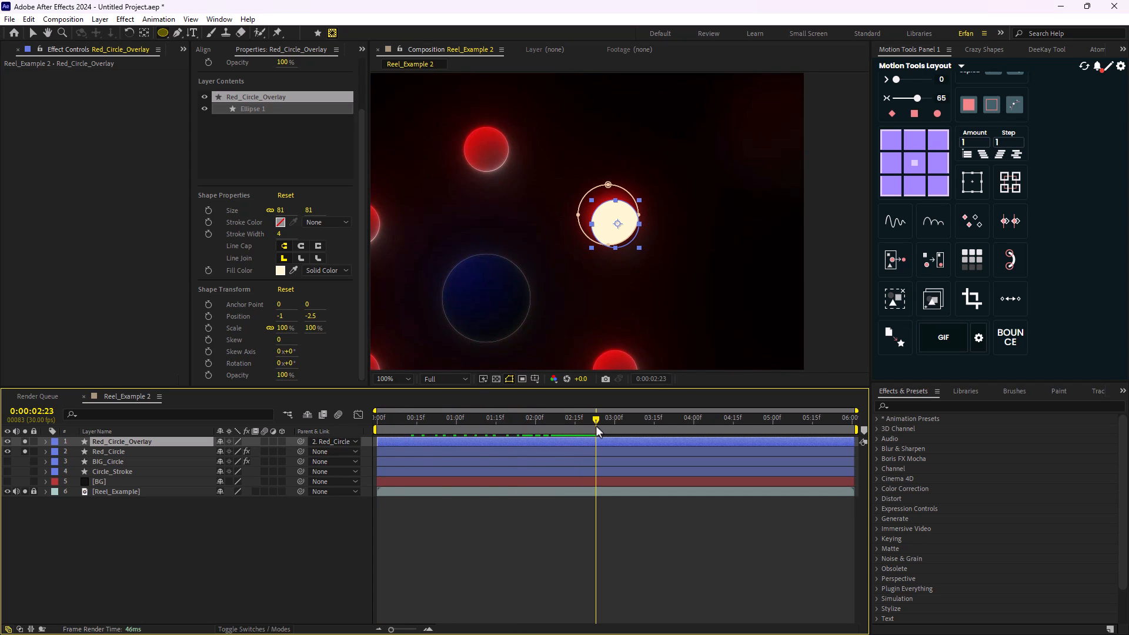
- Invert Mask 1 on Red_Circle_Overlay to keep only the lower-right crescent, and deselect the layer
left_click(46, 442)
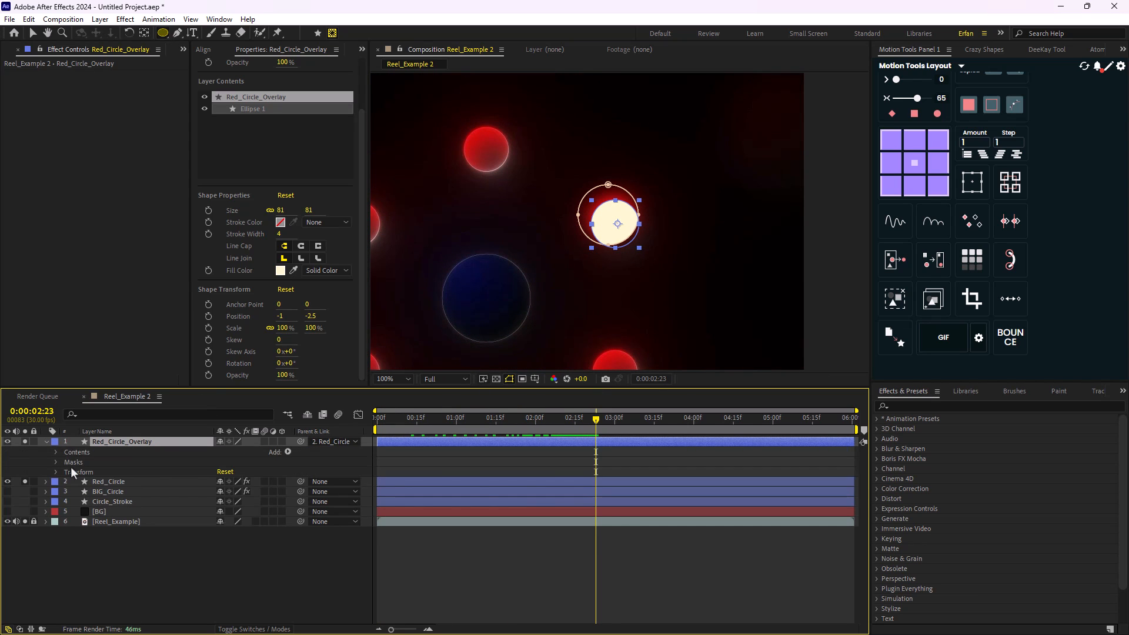
left_click(55, 462)
left_click(94, 472)
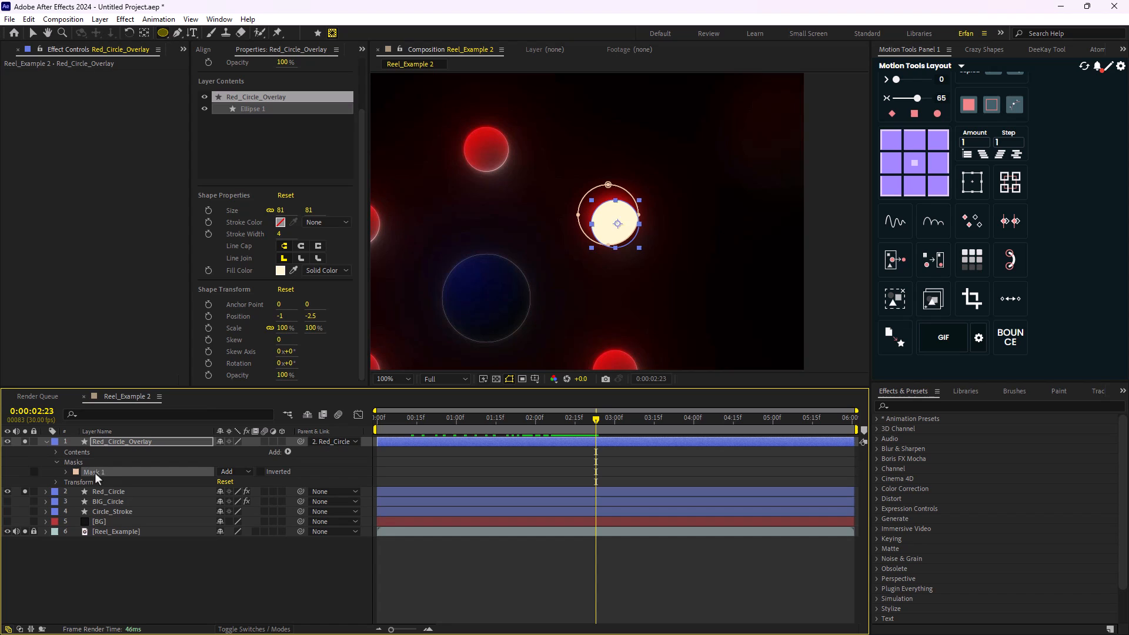
left_click(261, 472)
scroll(615, 292, "up", 1)
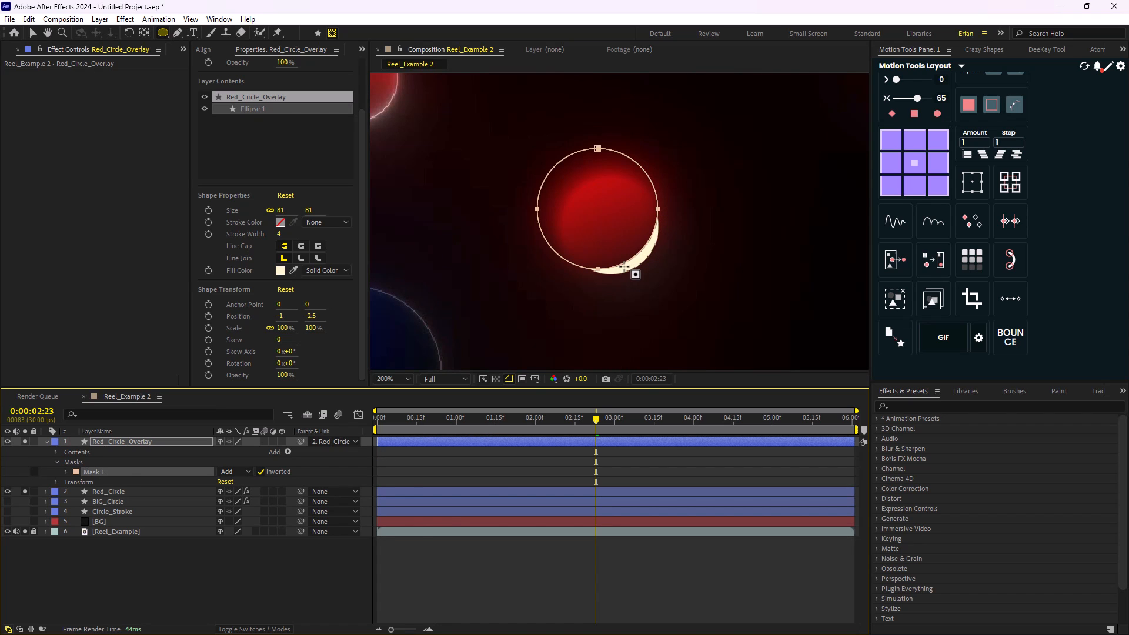
left_click(270, 549)
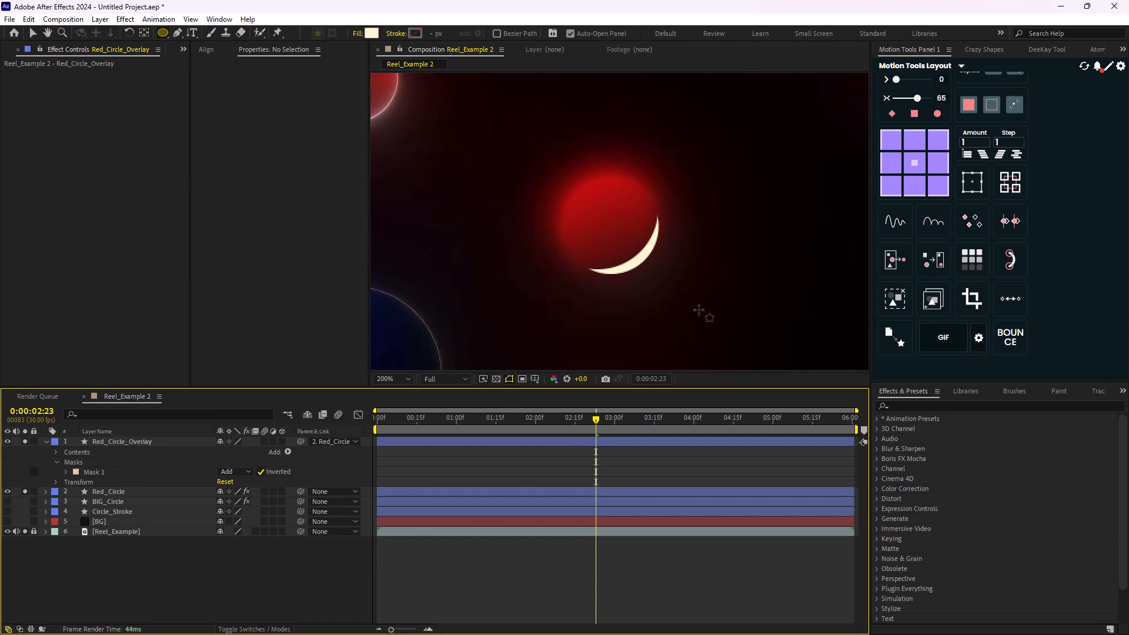
- Set the Mask Feather of Red_Circle_Overlay's Mask 1 to 5 pixels
left_click(104, 471)
key("f")
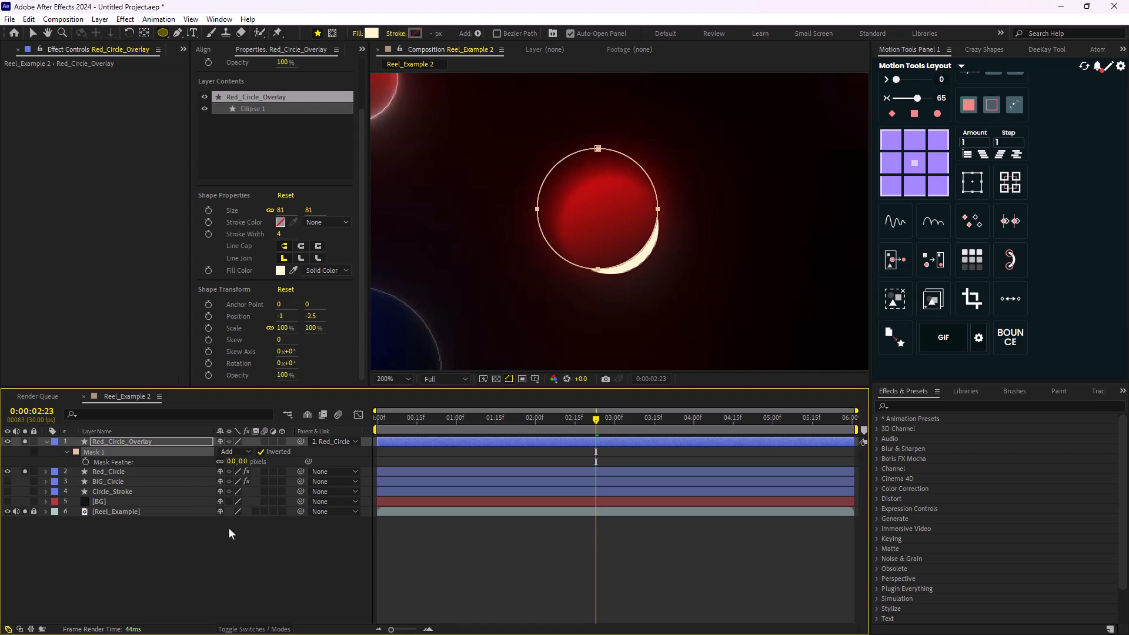
mouse_move(233, 466)
left_mouse_down()
mouse_move(247, 463)
mouse_move(233, 462)
left_mouse_up()
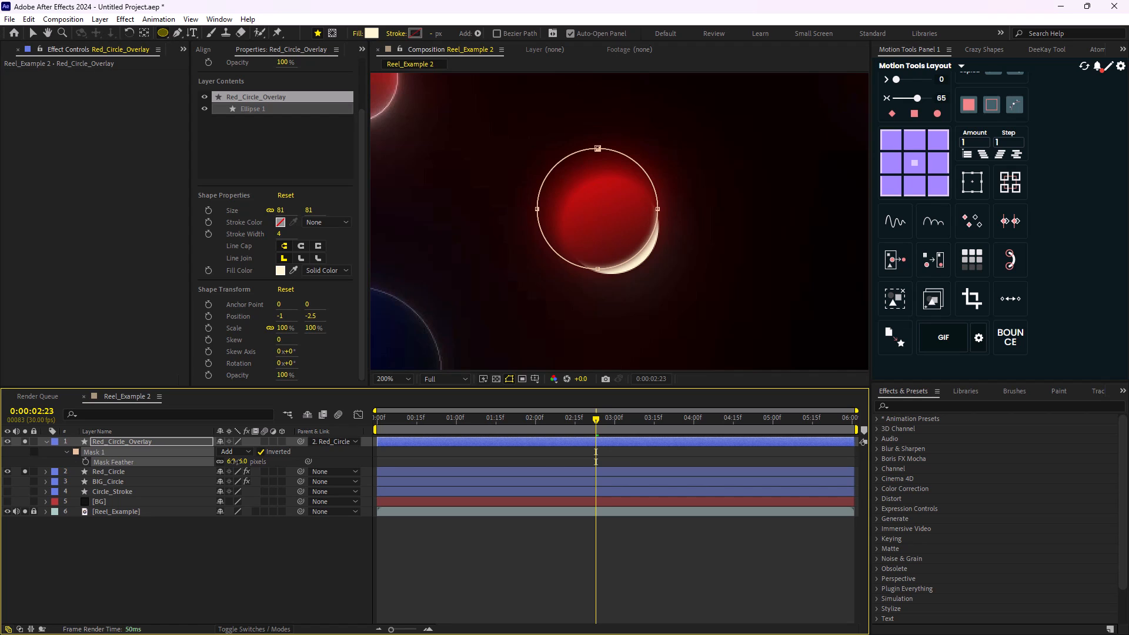
- Change Red_Circle_Overlay's fill color to the near-white FEFEFE
left_click(371, 33)
left_click_drag(582, 318, 556, 321)
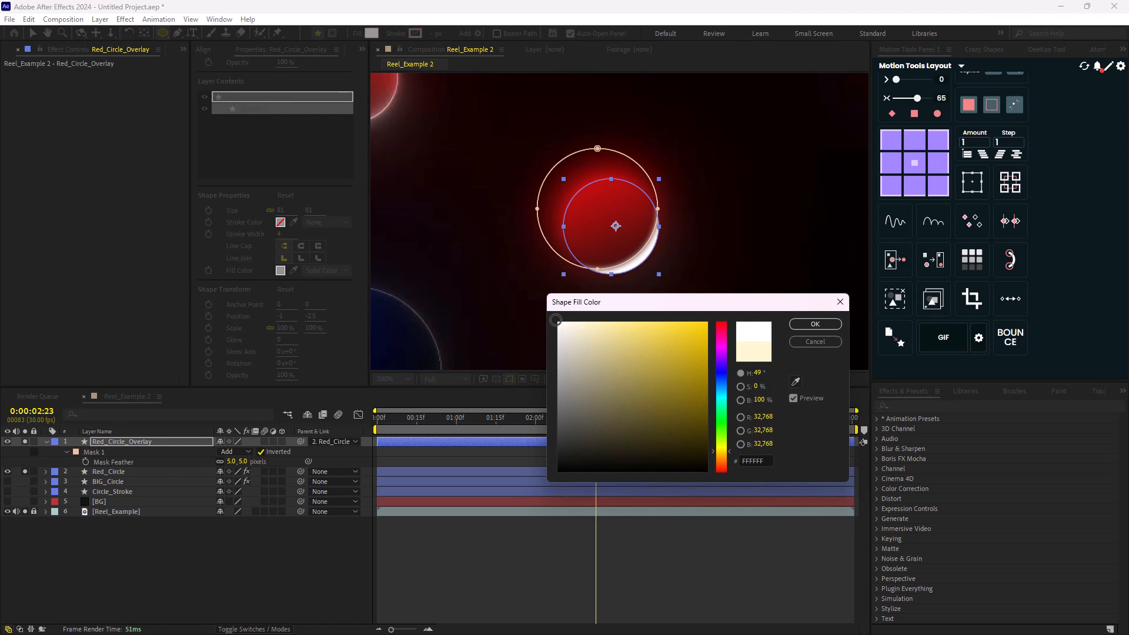
left_click(815, 324)
- Nudge Mask 1 of Red_Circle_Overlay right and down in small increments to thin the highlight crescent
key("period")
left_click(102, 453)
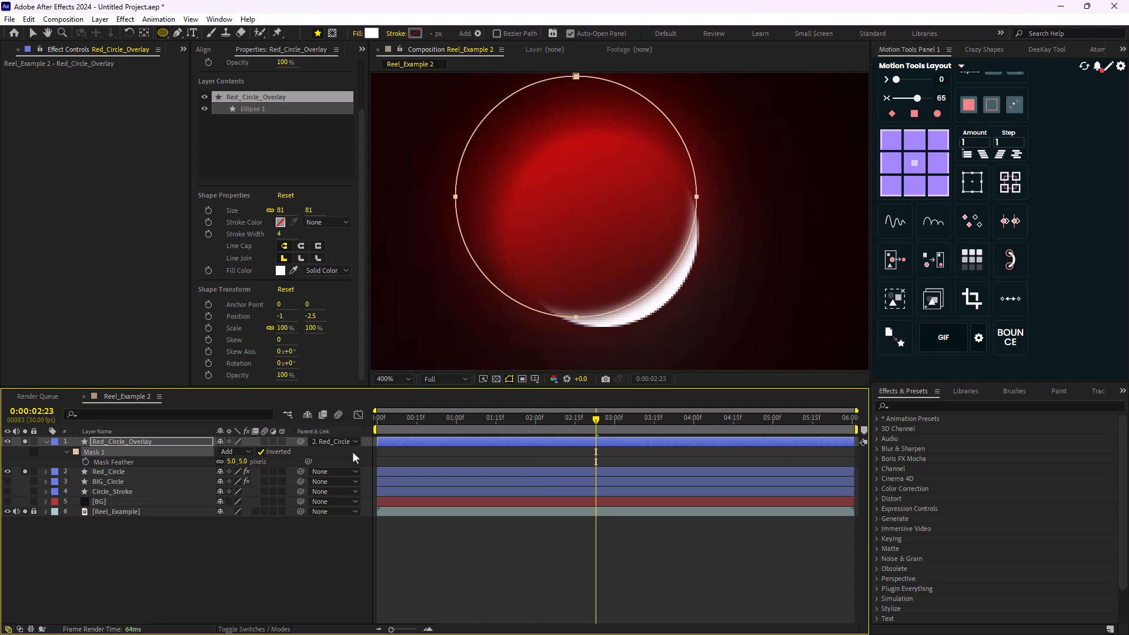
key("v")
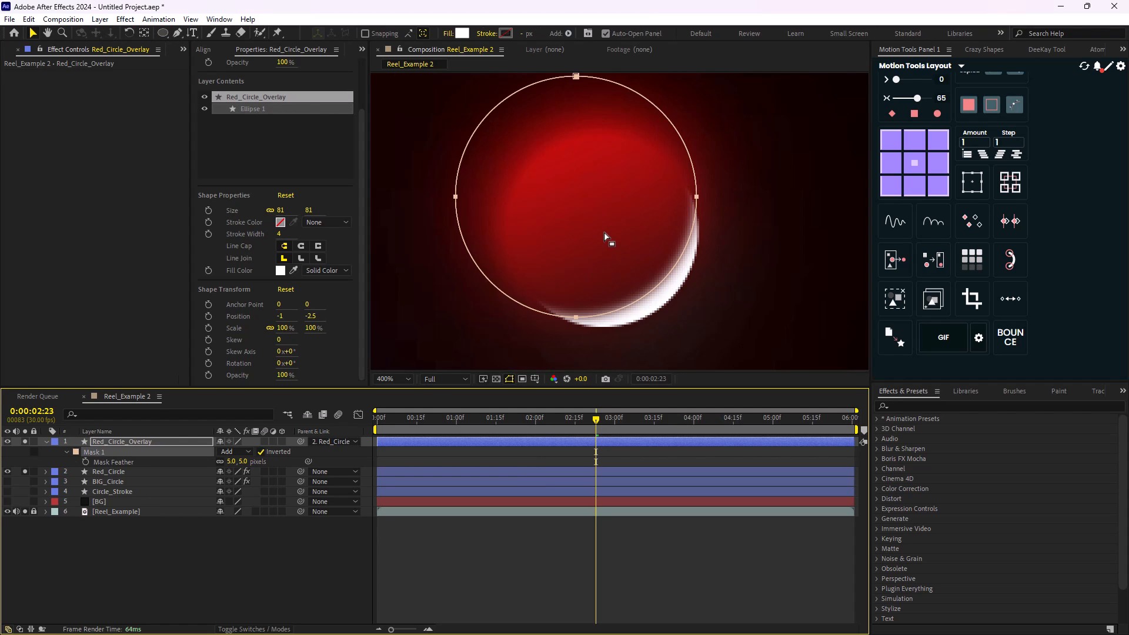
key("Right")
key("Right")
key("Right")
key("Right")
key("Down")
key("Down")
key("Down")
key("Down")
key("Down")
key("Right")
key("Right")
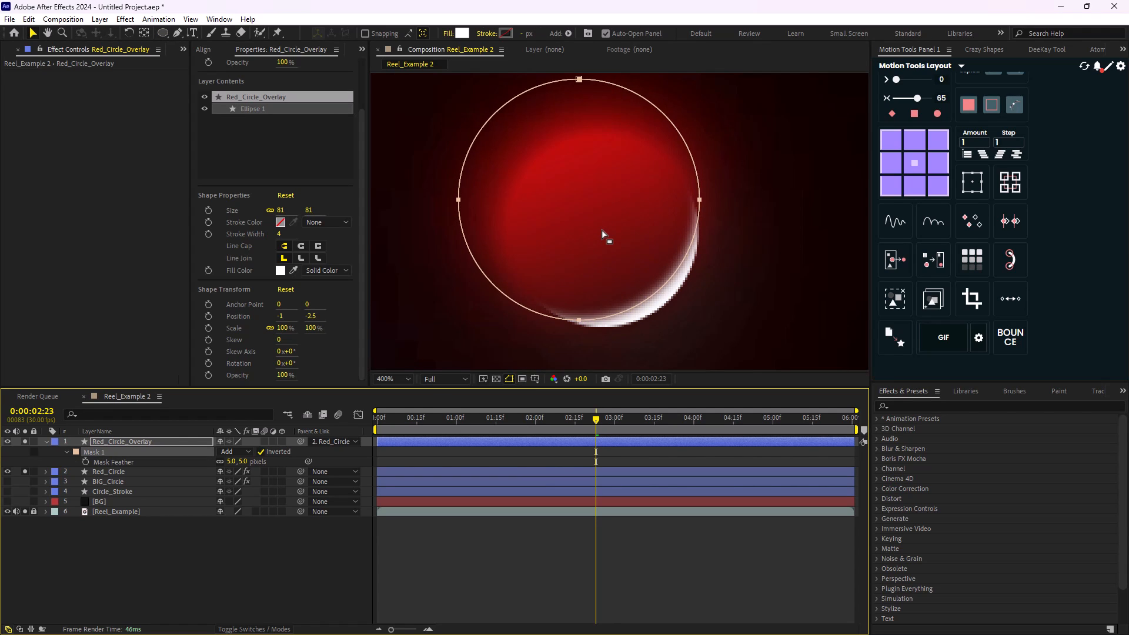
key("Down")
key("Down")
key("Down")
key("Down")
key("Down")
key("Right")
key("Right")
key("Down")
key("Down")
key("Down")
key("Down")
key("Down")
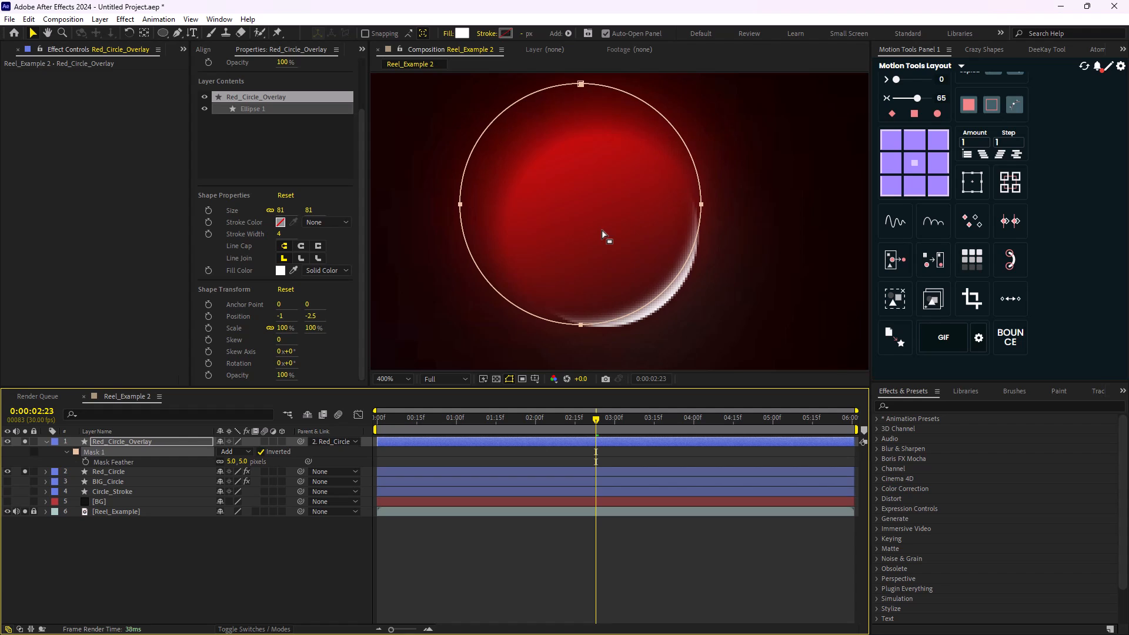
key("Right")
key("Right")
key("Down")
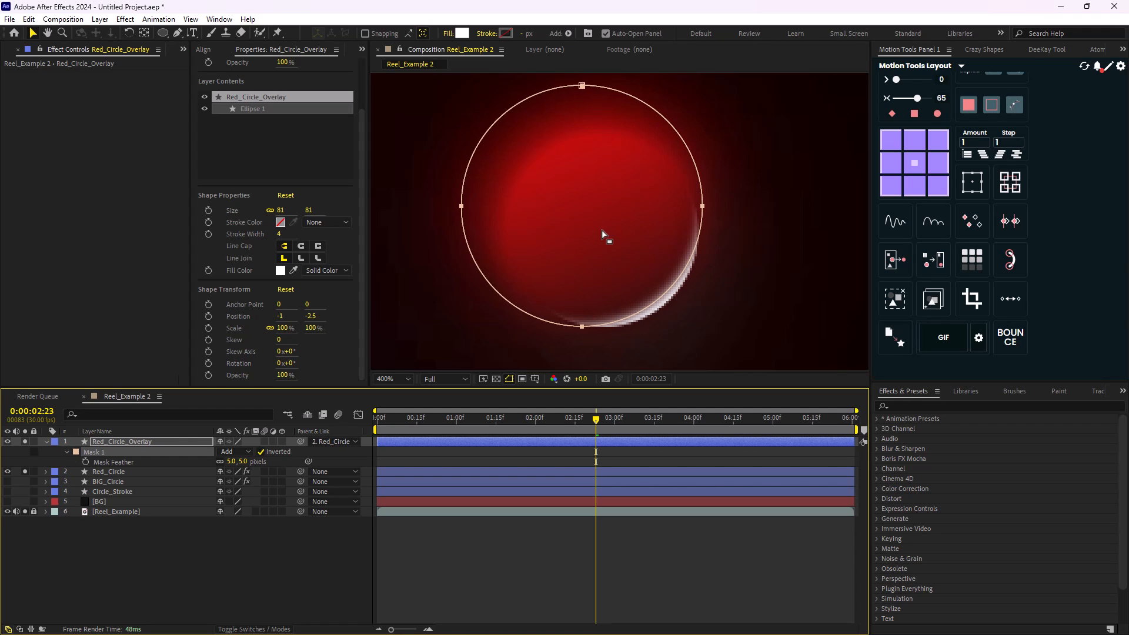
- Deselect the overlay and hide the Reel_Example reference layer to view the red circle alone
left_click(271, 563)
scroll(631, 252, "down", 1)
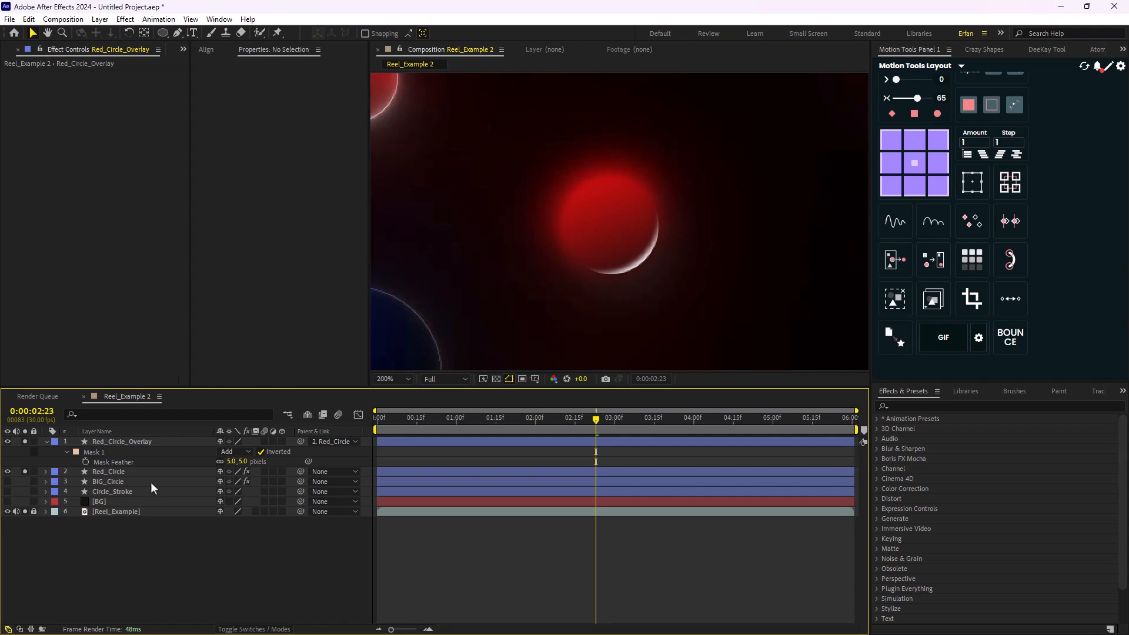
left_click(8, 512)
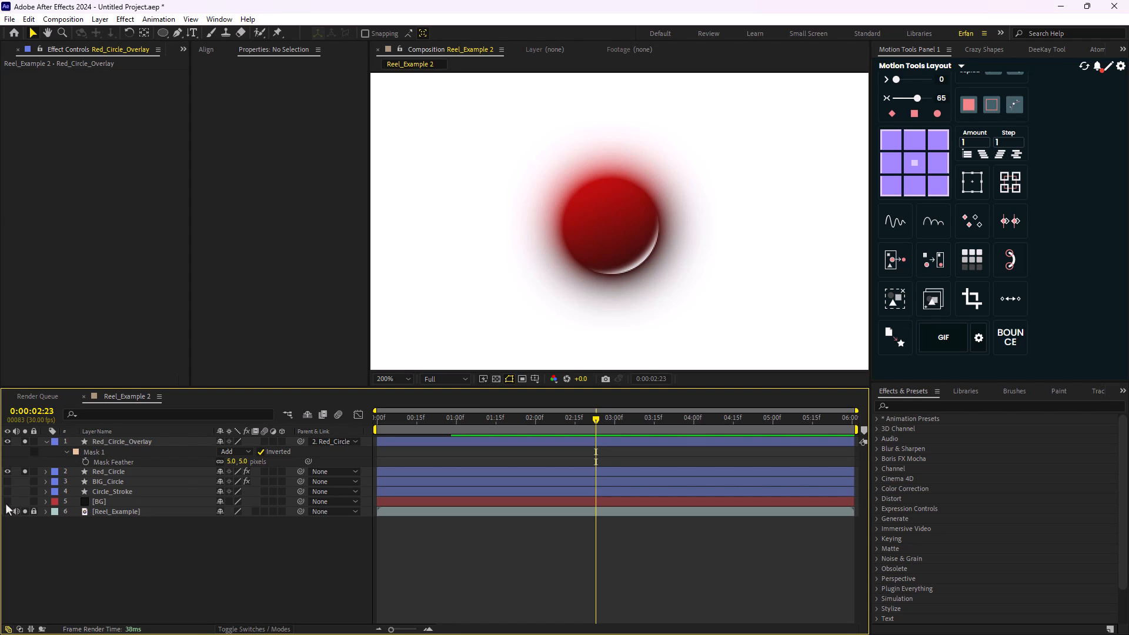
- Turn on the visibility of the BG, BIG_Circle and Circle_Stroke layers and return to the start of the composition
left_click(34, 512)
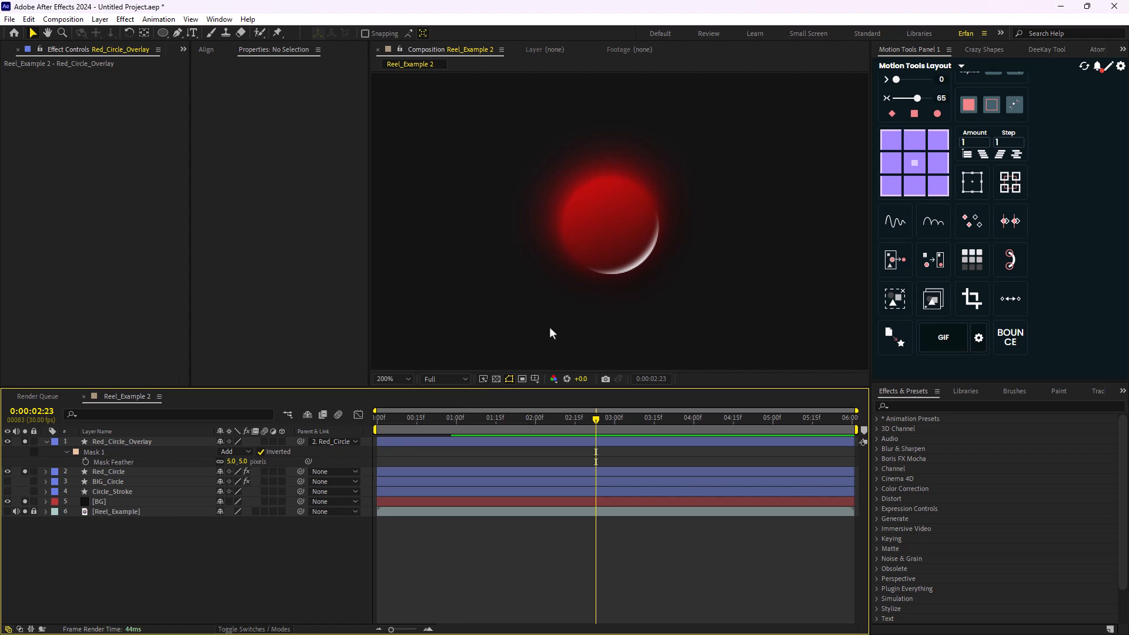
scroll(552, 322, "down", 4)
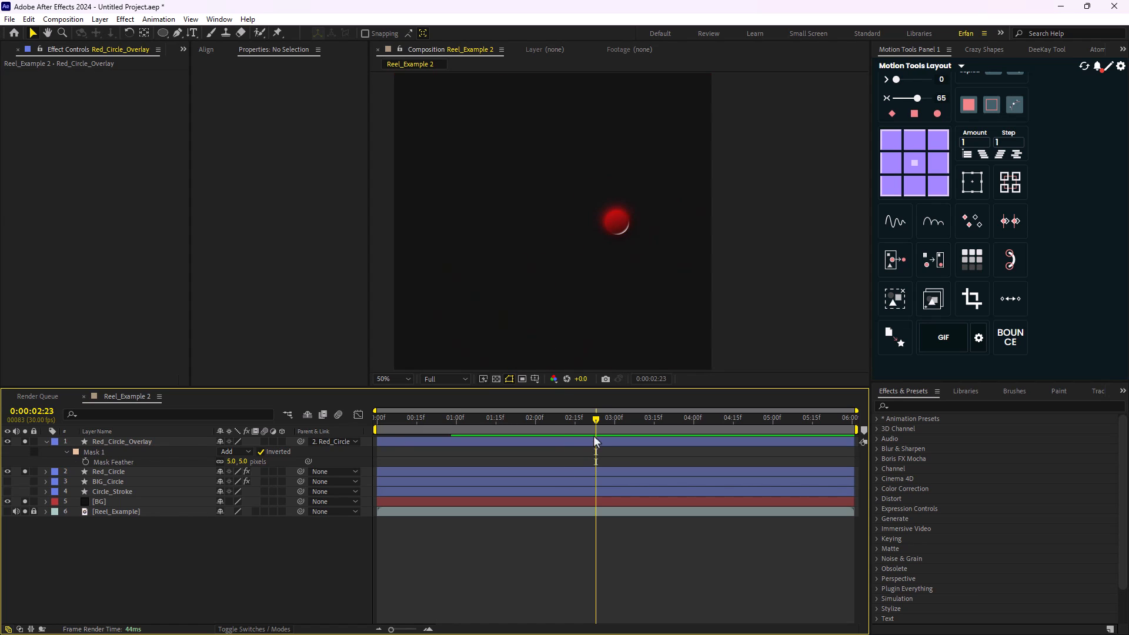
left_click_drag(594, 436, 377, 439)
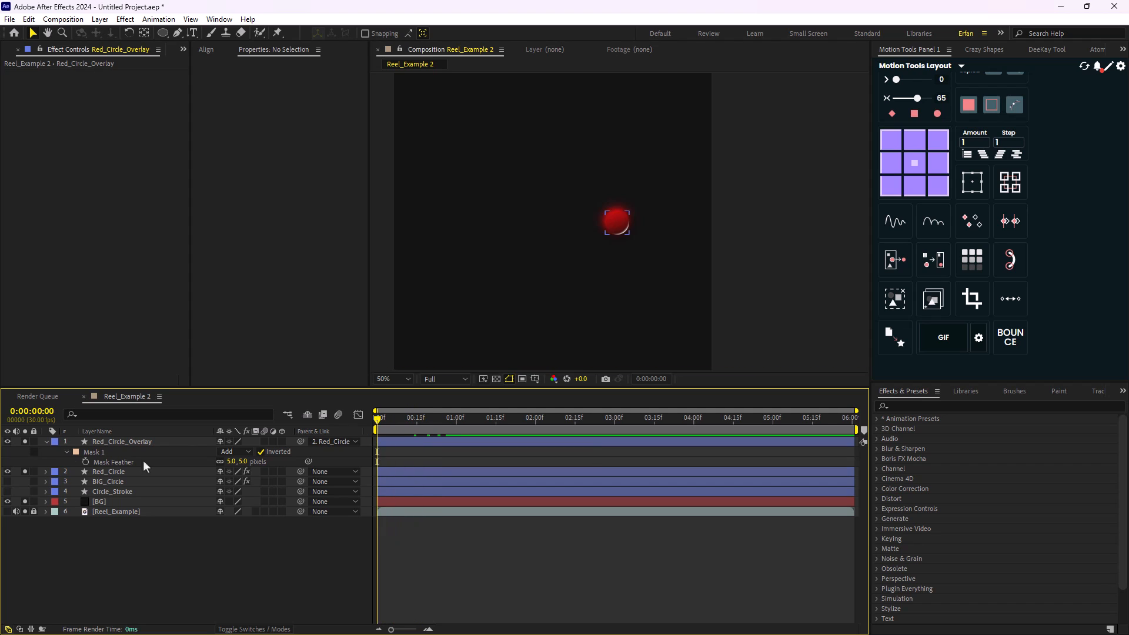
left_click_drag(17, 482, 2, 491)
left_click(6, 492)
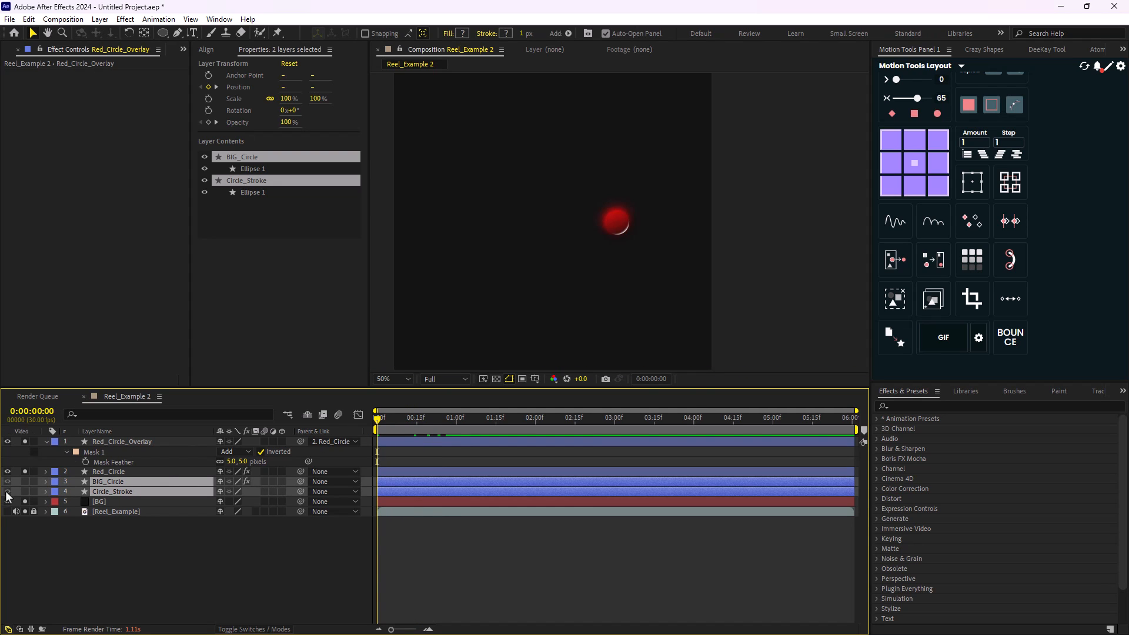
left_click(115, 504)
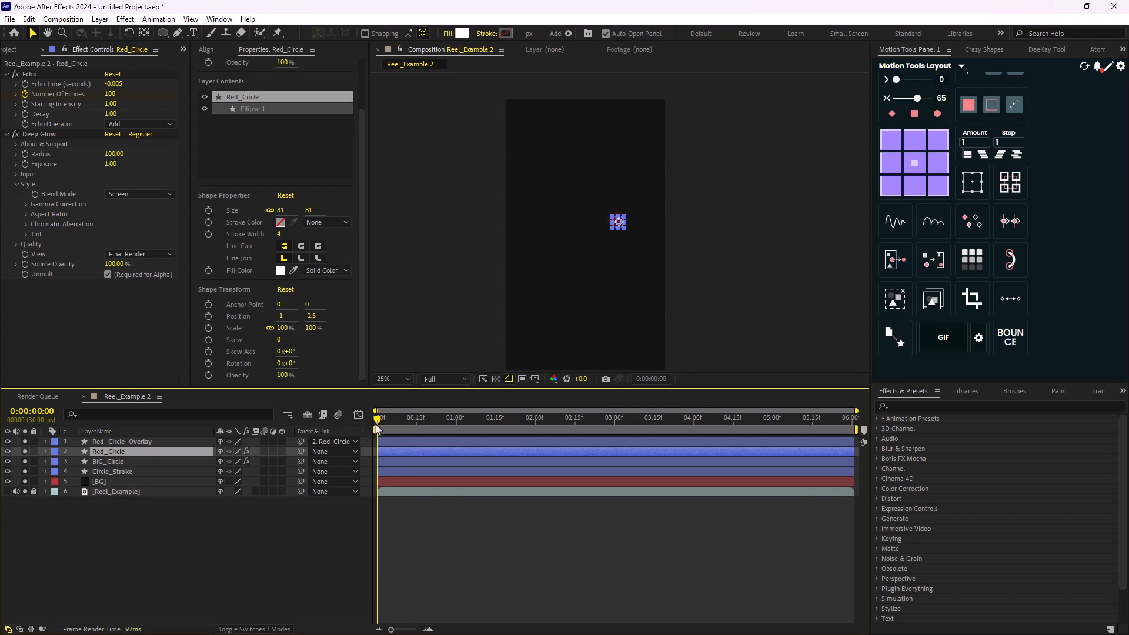
- Go to 0:00:01:12 and duplicate Red_Circle together with Red_Circle_Overlay
left_click_drag(388, 435, 435, 436)
key("space")
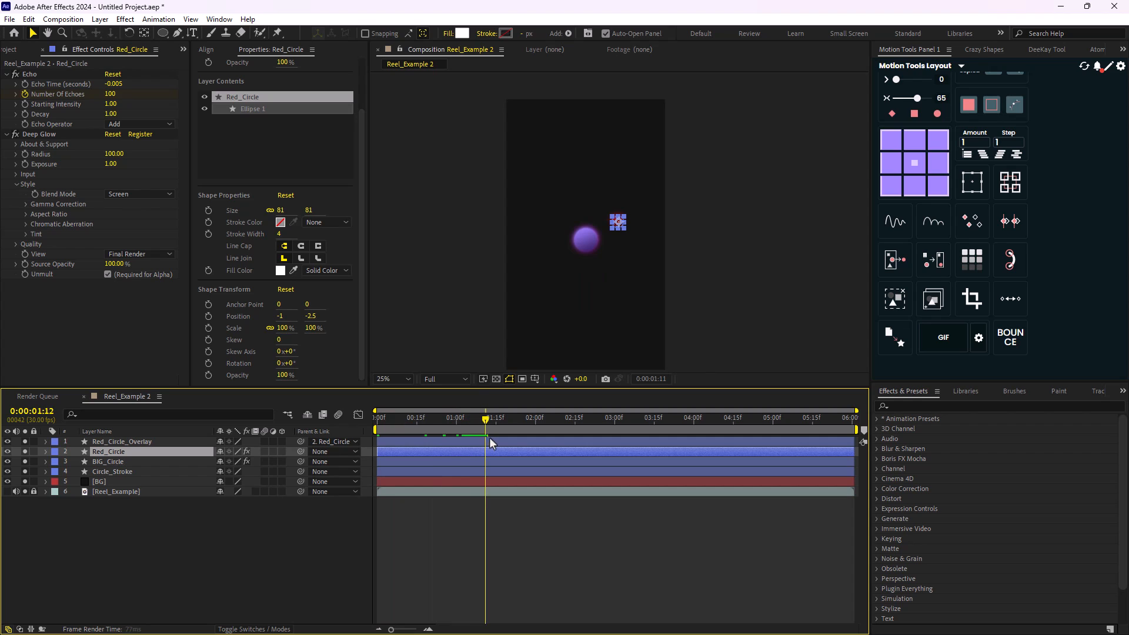
key("period")
key("period")
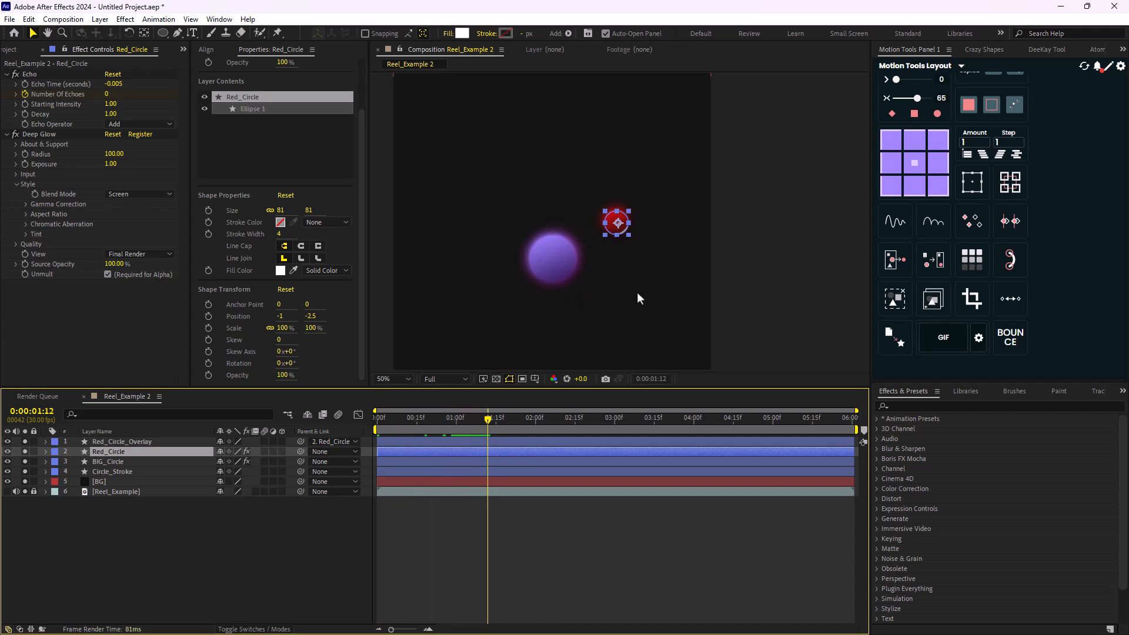
key("ctrl+shift+Up")
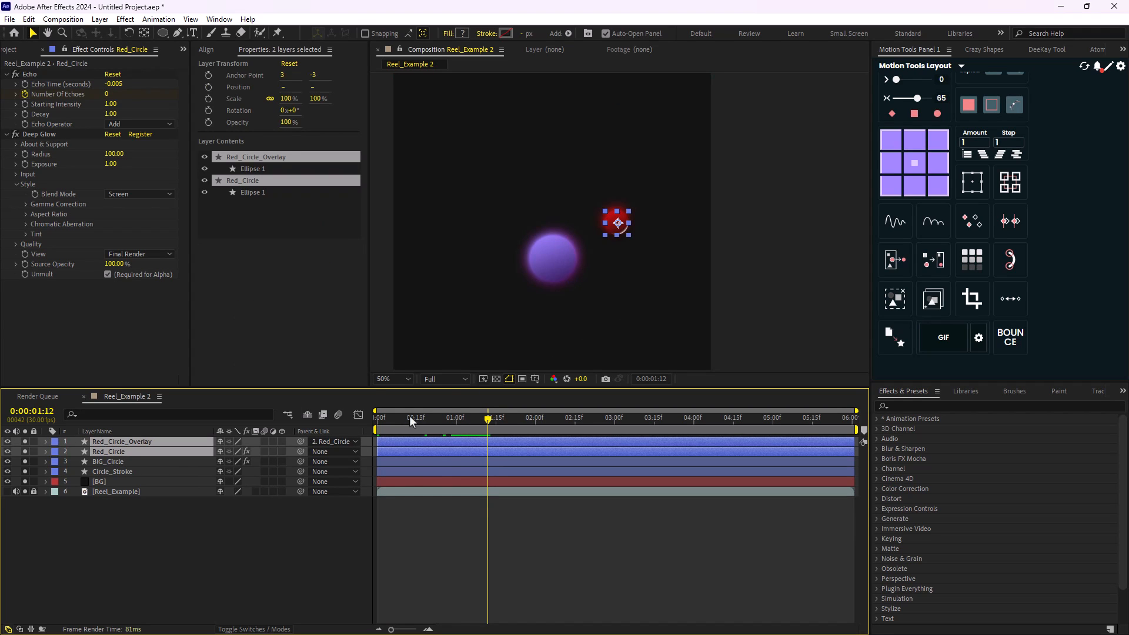
key("ctrl+d")
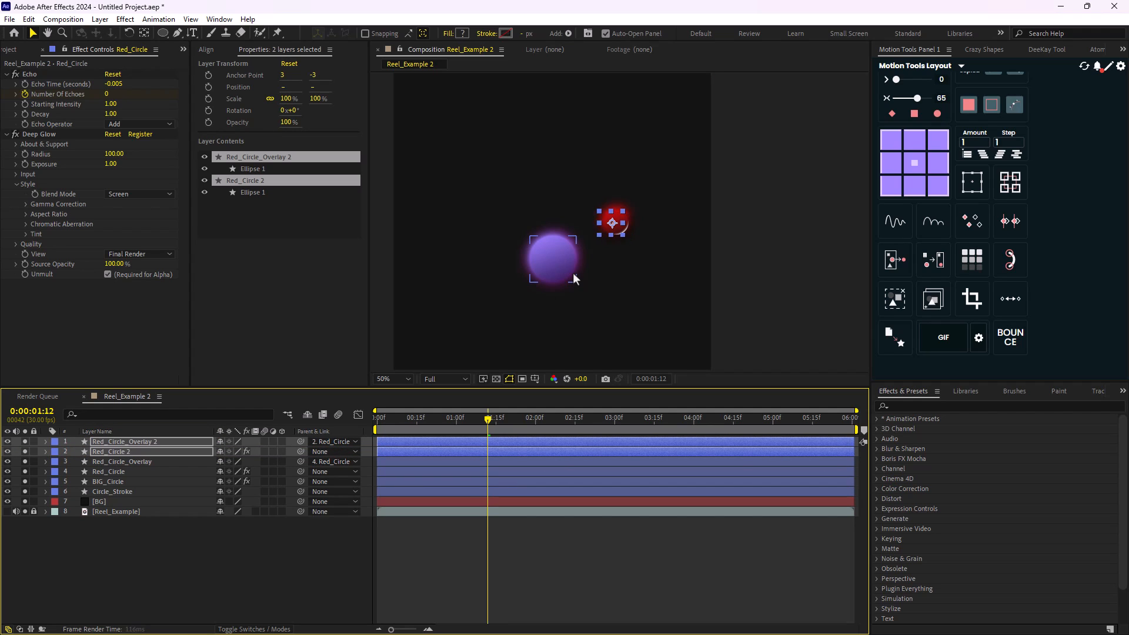
- Nudge the duplicated Red_Circle 2 and Red_Circle_Overlay 2 pair left and up, to sit above the purple circle
key("shift+Left")
key("shift+Left")
key("shift+Left")
key("shift+Left")
key("shift+Left")
key("shift+Left")
key("shift+Left")
key("shift+Left")
key("shift+Left")
key("shift+Left")
key("shift+Left")
key("shift+Left")
key("shift+Left")
key("shift+Left")
key("shift+Left")
key("shift+Left")
key("shift+Up")
key("shift+Up")
key("shift+Up")
key("shift+Up")
key("shift+Up")
key("shift+Up")
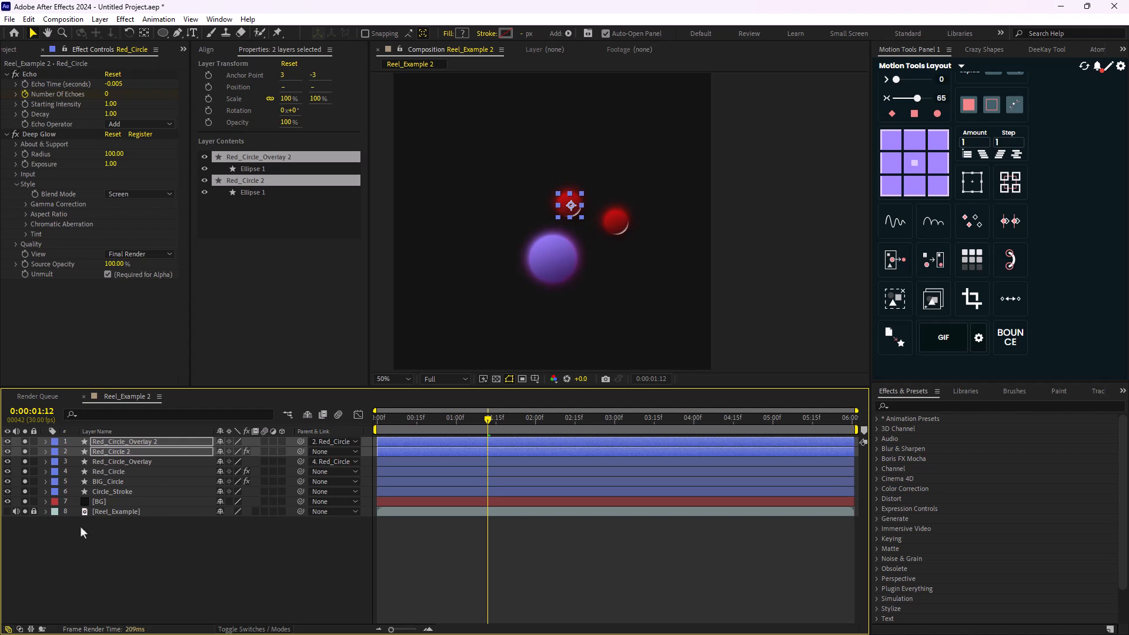
- Show the Reel_Example reference, hide the BG layer and go to 0:00:02:19, where the reference's red circles are spread out
left_click(99, 501)
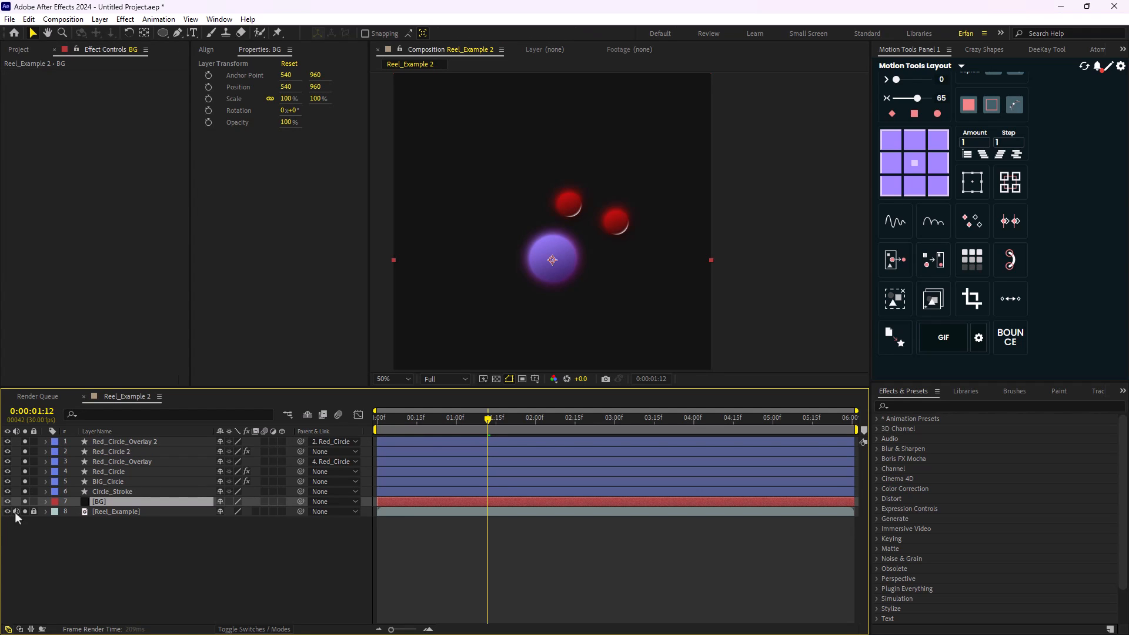
left_click(25, 502)
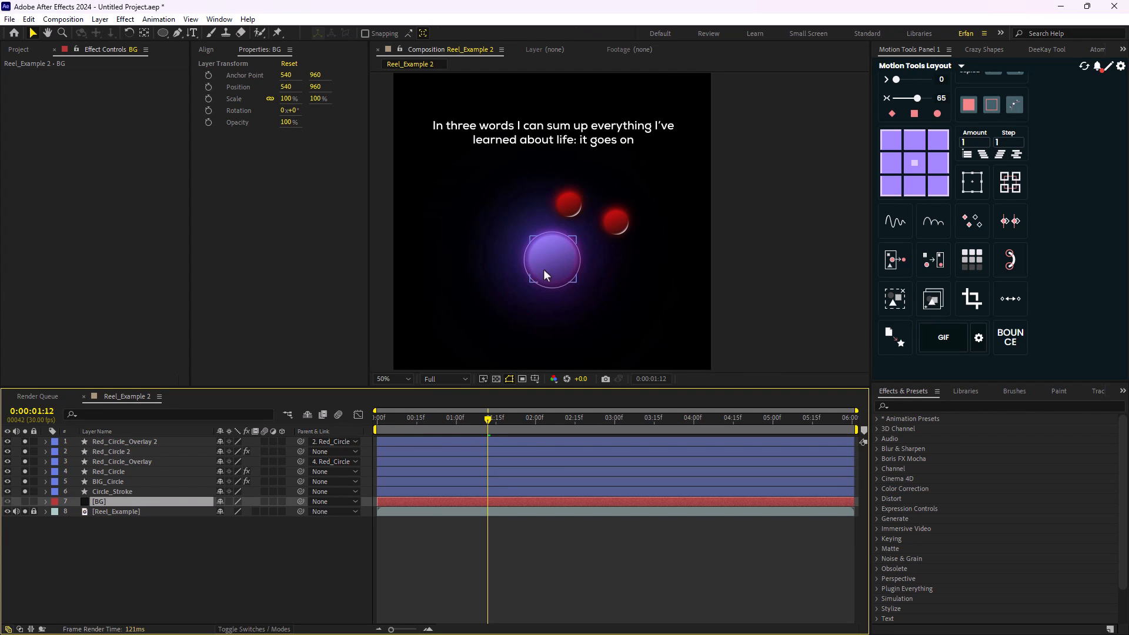
scroll(570, 253, "up", 2)
scroll(548, 258, "down", 2)
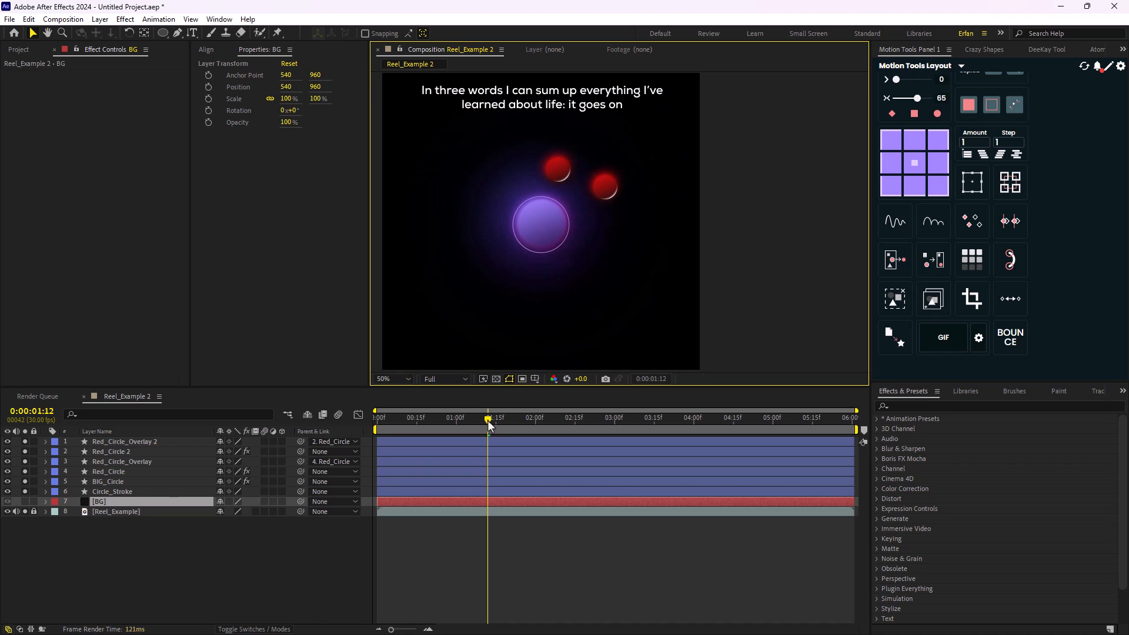
left_click_drag(488, 420, 588, 427)
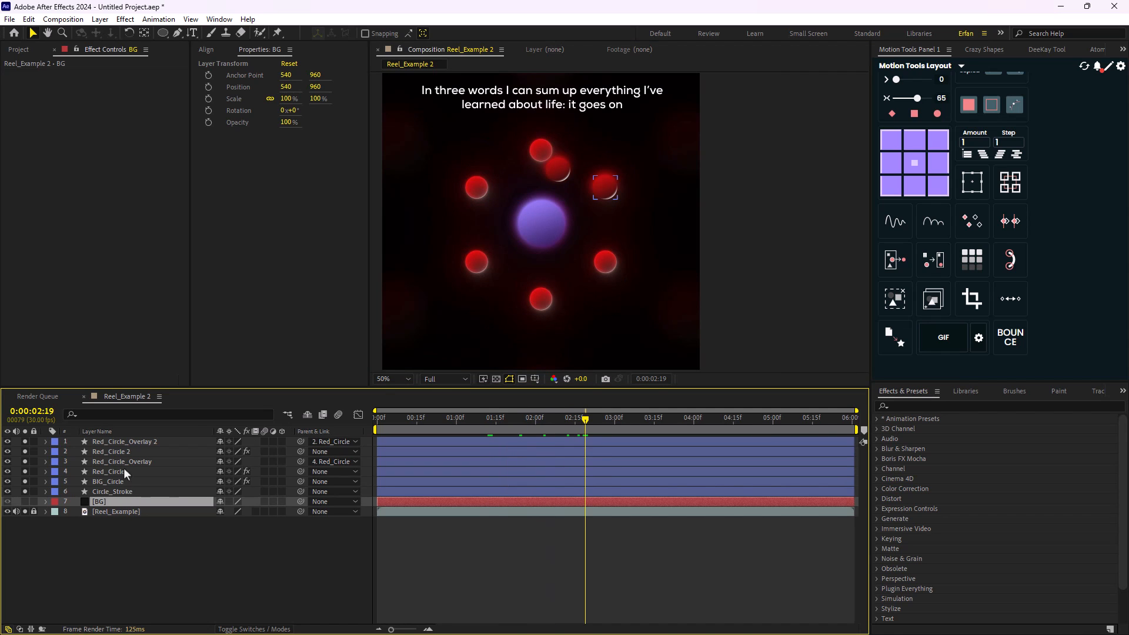
- Move Red_Circle 2 and Red_Circle_Overlay 2 onto the top reference circle, and place a duplicate of the pair on the upper-left one
left_click(134, 450)
left_click(142, 443, "ctrl")
key("period")
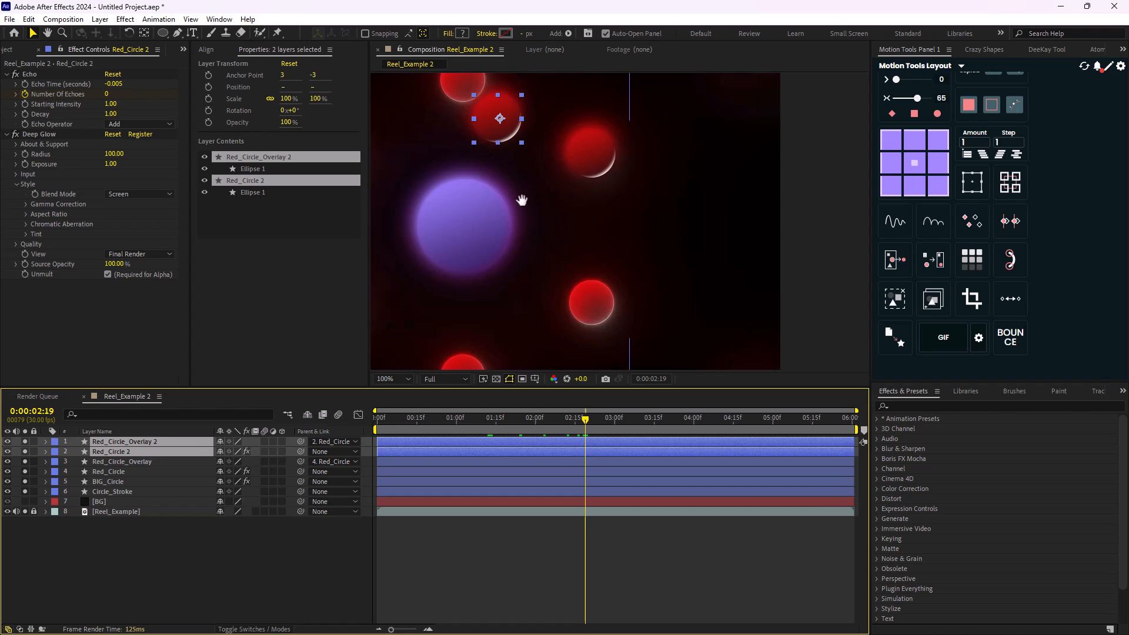
left_click_drag(522, 197, 583, 316)
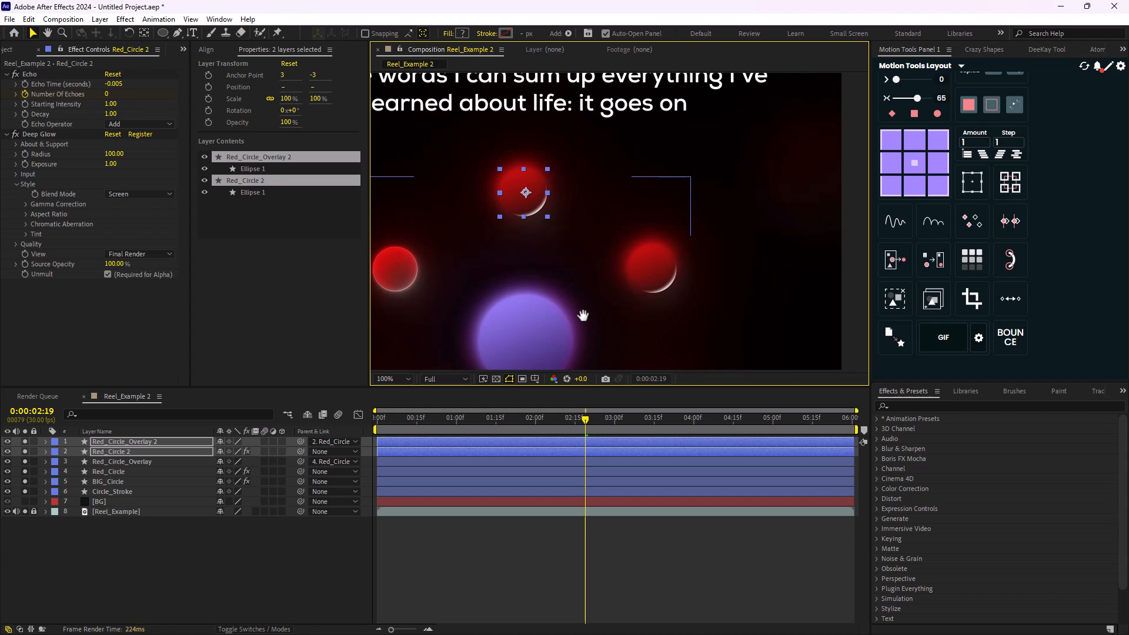
key("ctrl+d")
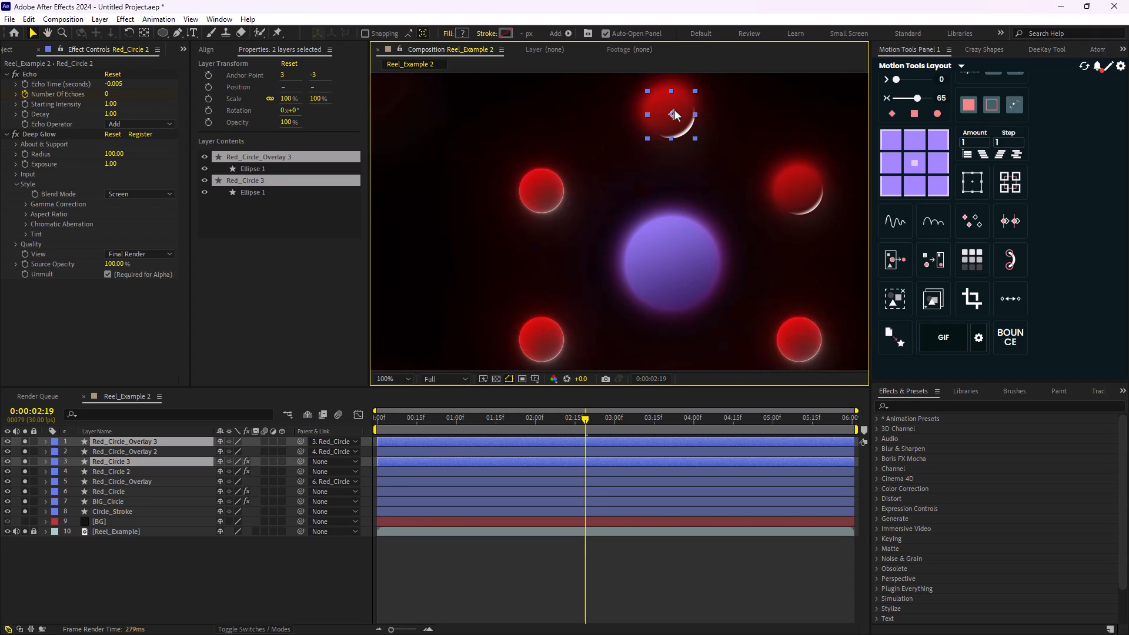
left_click_drag(674, 115, 544, 192)
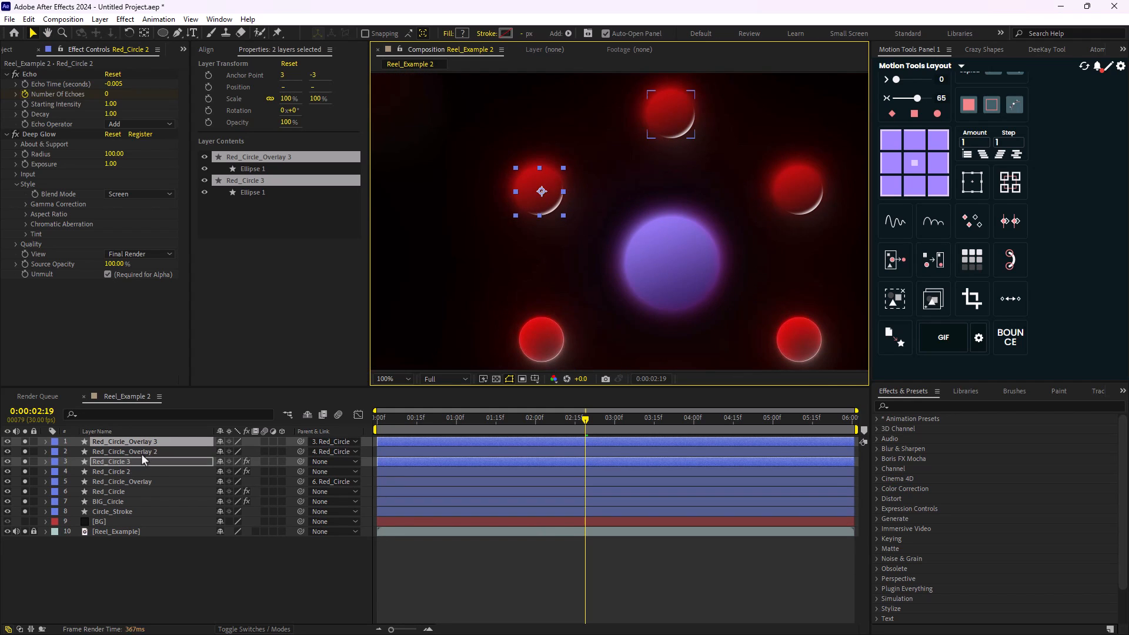
- Duplicate Red_Circle 3 with Red_Circle_Overlay 3 and move the copies onto the lower-left reference circle
left_click_drag(142, 456, 142, 447)
key("ctrl+d")
left_click_drag(514, 336, 479, 315)
left_click_drag(507, 168, 507, 314)
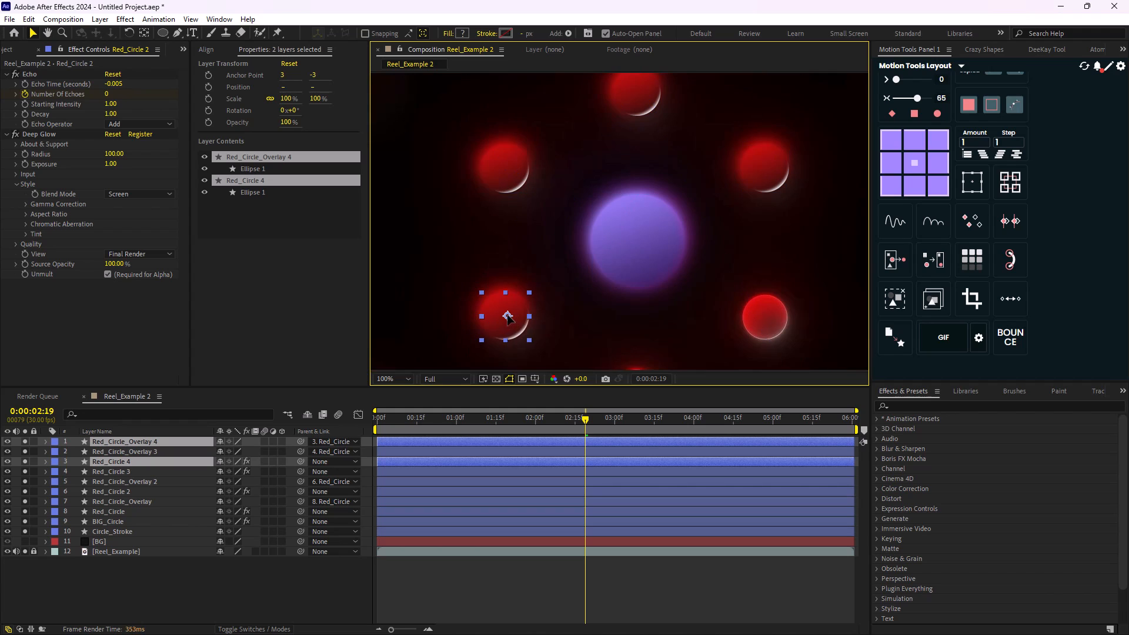
- Try to duplicate the lower-left red circle with its overlay and place the copies on the bottom reference circle
left_click_drag(534, 265, 512, 163)
left_click_drag(492, 219, 470, 332)
key("ctrl+d")
left_click(637, 298)
- Try to duplicate the red circle and overlay once more and place the copies on the lower-right reference circle
left_click(128, 451, "shift")
key("ctrl+d")
left_click_drag(154, 463, 155, 447)
left_click_drag(459, 267, 469, 208)
left_click_drag(509, 290, 638, 213)
left_click(641, 213)
scroll(641, 213, "down", 1)
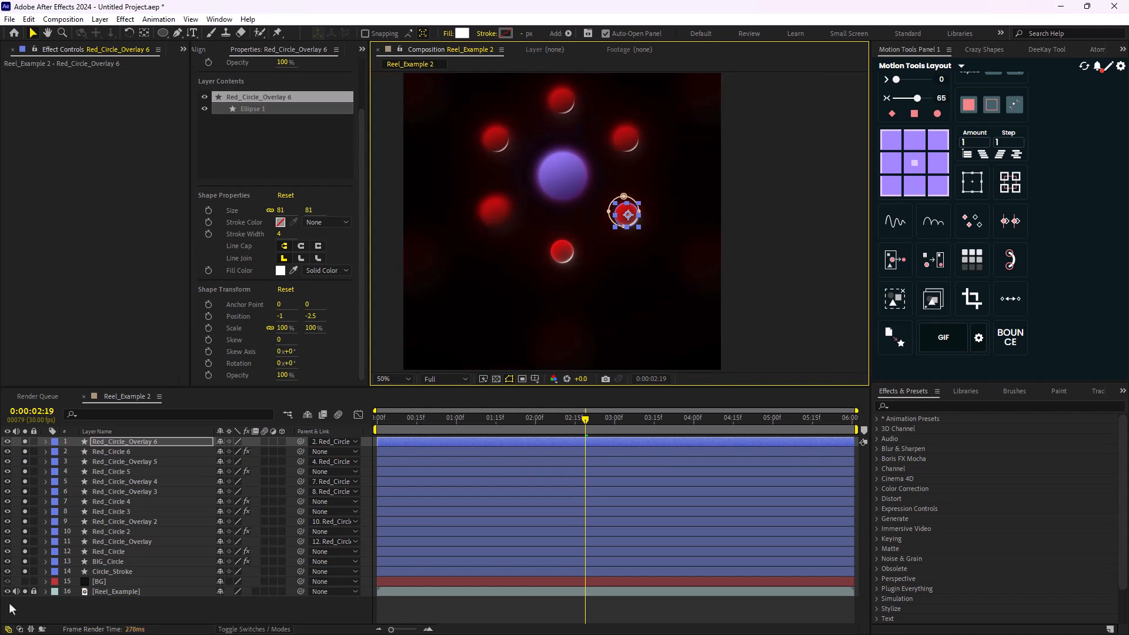
- Hide the Reel_Example reference, show the BG layer and move Red_Circle 5 under the crescent highlight at the bottom of the ring
left_click(7, 592)
left_click(25, 582)
left_click(118, 472)
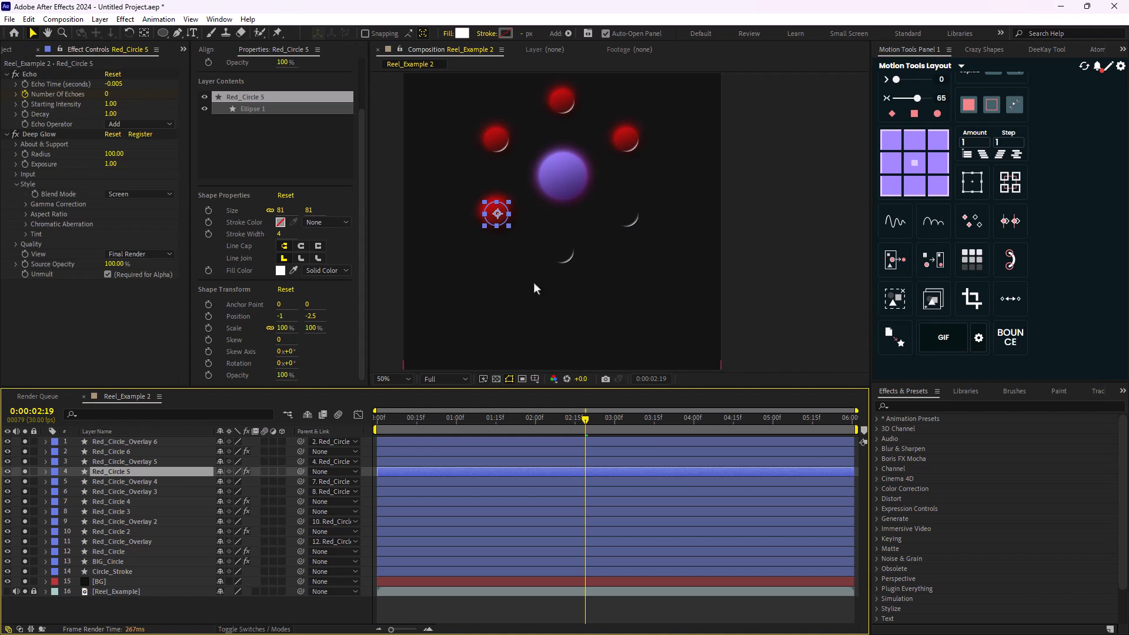
scroll(500, 222, "up", 1)
left_click_drag(507, 210, 616, 271)
- Delete the duplicated red circles 4, 5 and 6 together with their overlay layers
left_click(139, 463)
left_click(135, 472)
scroll(617, 222, "down", 3)
scroll(618, 297, "up", 2)
left_click_drag(735, 227, 654, 324)
key("Delete")
key("Delete")
left_click_drag(628, 242, 588, 294)
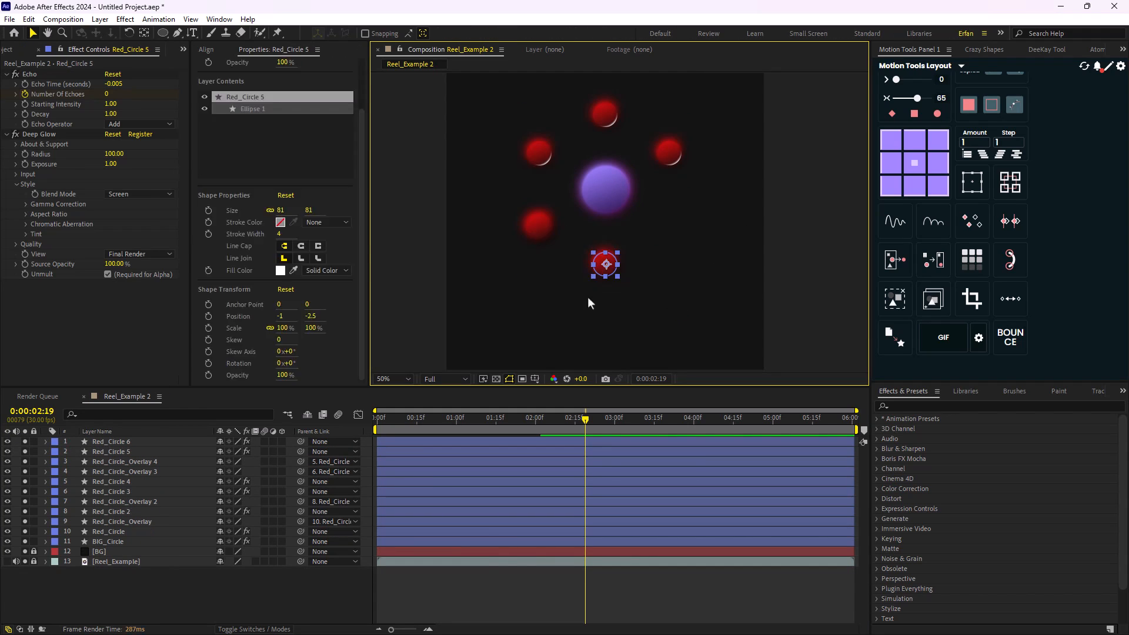
key("Delete")
left_click_drag(569, 206, 530, 245)
key("Delete")
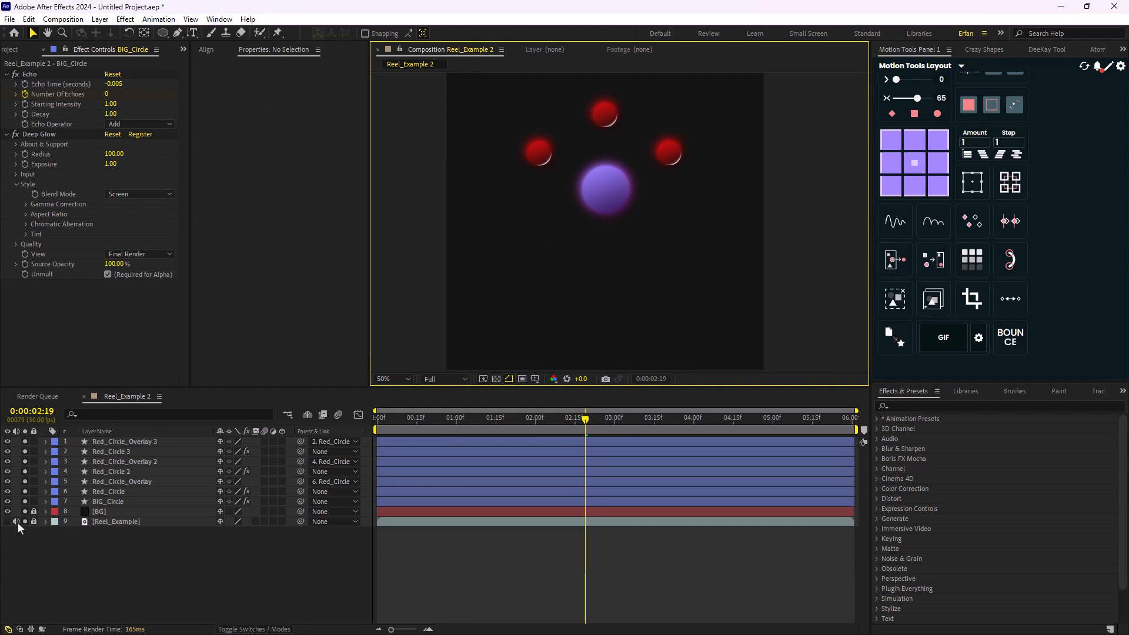
- Show the Reel_Example reference and hide the BG layer to align against the reference circles
left_click(8, 523)
left_click(25, 511)
scroll(536, 239, "up", 1)
left_click_drag(536, 238, 581, 393)
- Try to duplicate Red_Circle 3 with Red_Circle_Overlay 3 and drop the copies on the lower-left reference circle
left_click(123, 443)
left_click(122, 452, "shift")
key("ctrl+d")
left_click_drag(547, 273, 524, 150)
left_click_drag(152, 464, 150, 441)
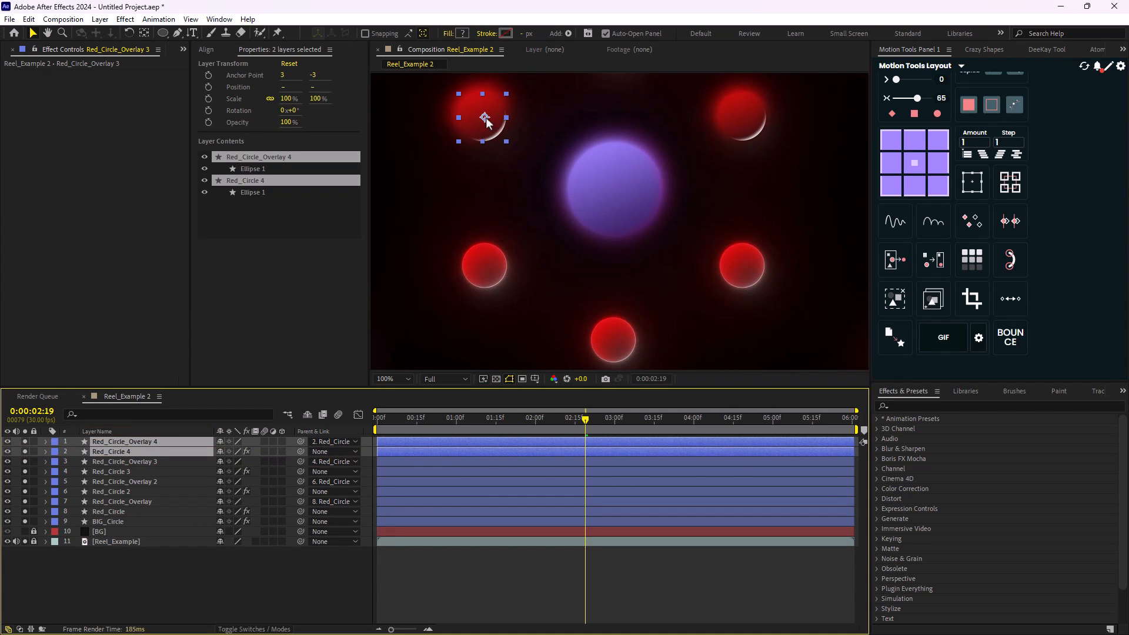
left_click_drag(486, 121, 492, 238)
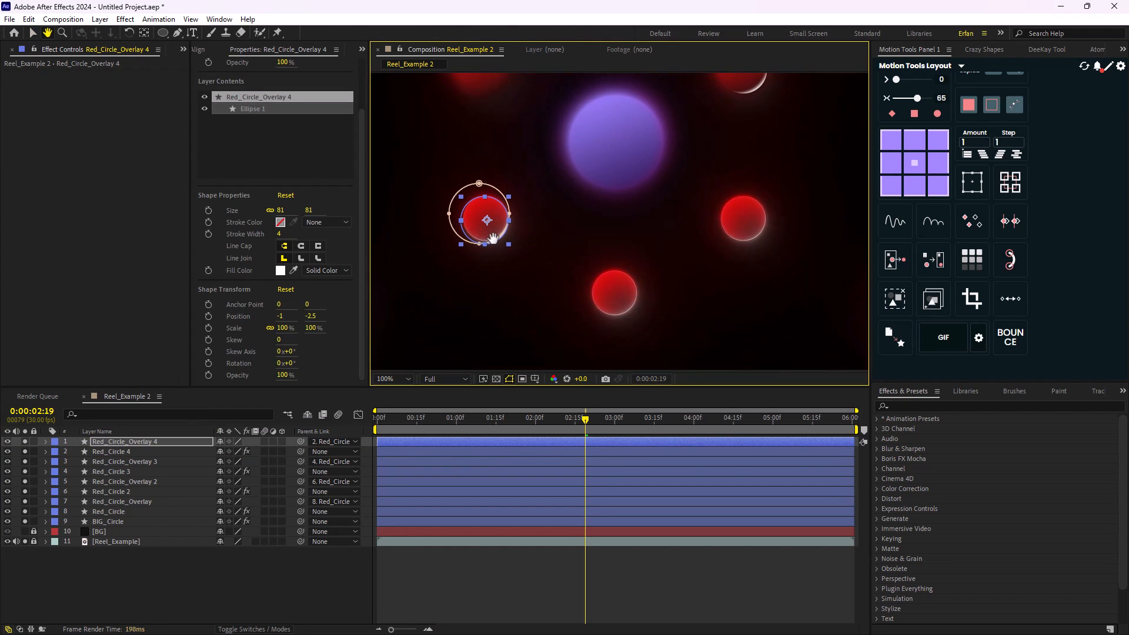
- Undo the last move and duplication of the red circle and its overlay
left_click(122, 452, "shift")
scroll(538, 199, "down", 1)
key("ctrl+z")
key("ctrl+z")
key("ctrl+z")
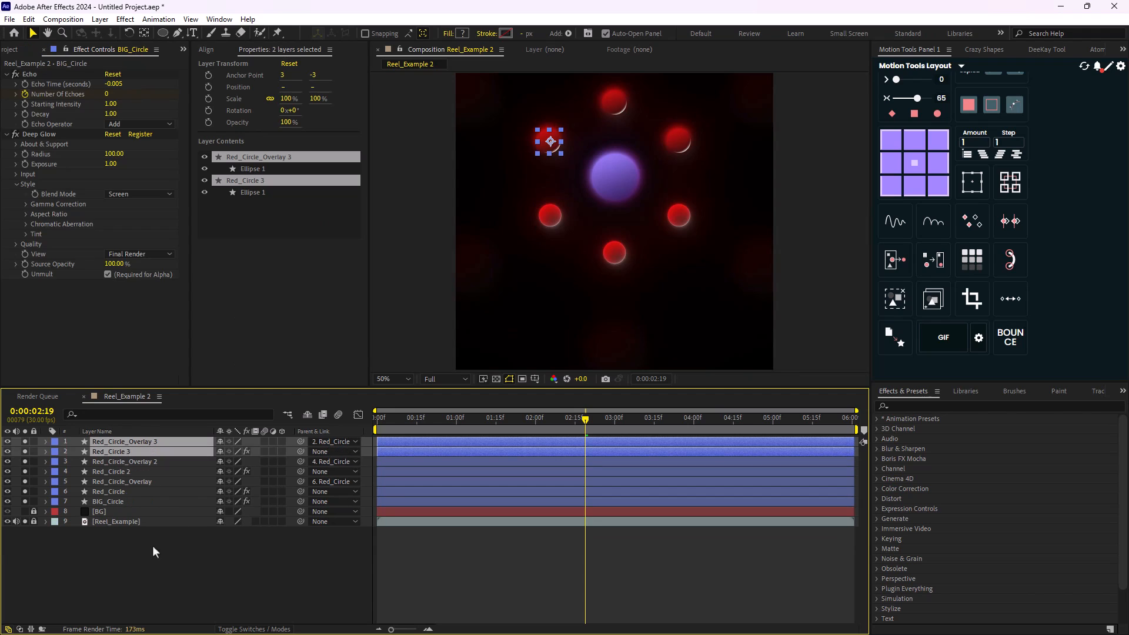
- Duplicate Red_Circle_Overlay 3 and Red_Circle 3, and stack Red_Circle 4 directly beneath Red_Circle_Overlay 4
left_click(153, 547)
left_click(127, 453)
left_click(126, 443)
left_click(124, 452, "shift")
key("ctrl+d")
left_click_drag(127, 462, 134, 450)
- Nudge Red_Circle 4 and Red_Circle_Overlay 4 straight down onto the lower-left reference circle
key("shift+Down")
key("shift+Down")
key("shift+Down")
key("shift+Down")
key("shift+Down")
key("shift+Down")
key("shift+Down")
key("shift+Down")
key("shift+Down")
key("shift+Down")
key("shift+Down")
key("shift+Down")
key("Down")
key("Down")
key("Down")
key("Down")
key("Down")
key("Down")
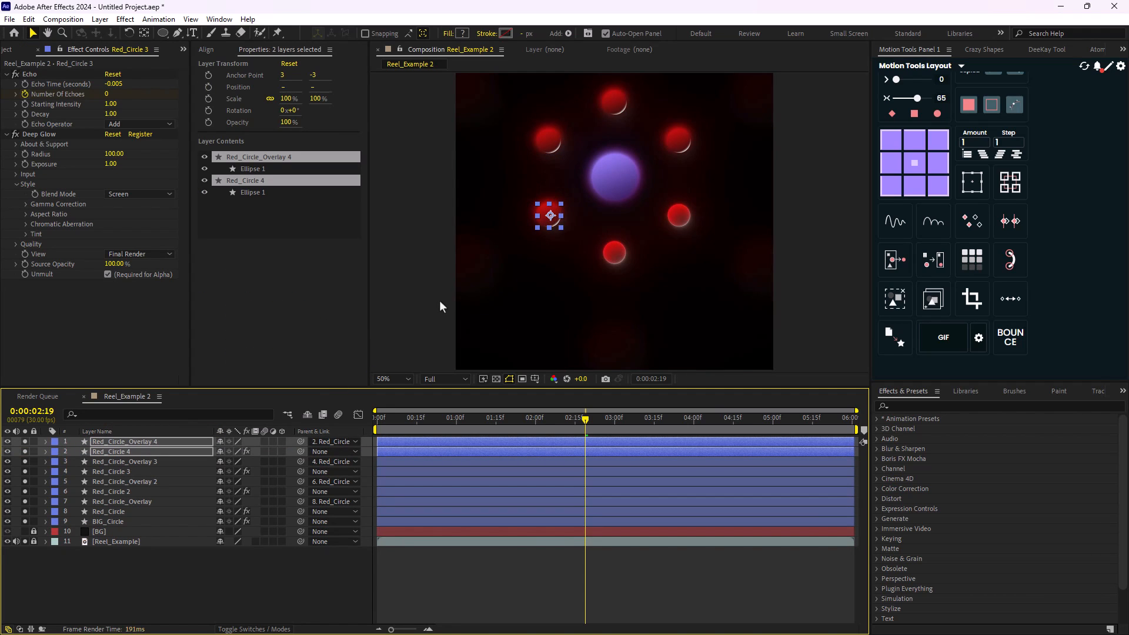
- Duplicate Red_Circle 4 with Red_Circle_Overlay 4 and nudge the copies down and right onto the bottom reference circle
key("ctrl+d")
key("shift+Down")
key("shift+Down")
key("shift+Down")
key("shift+Down")
key("shift+Down")
key("shift+Down")
key("shift+Down")
key("shift+Down")
key("shift+Down")
key("shift+Down")
key("shift+Down")
key("shift+Down")
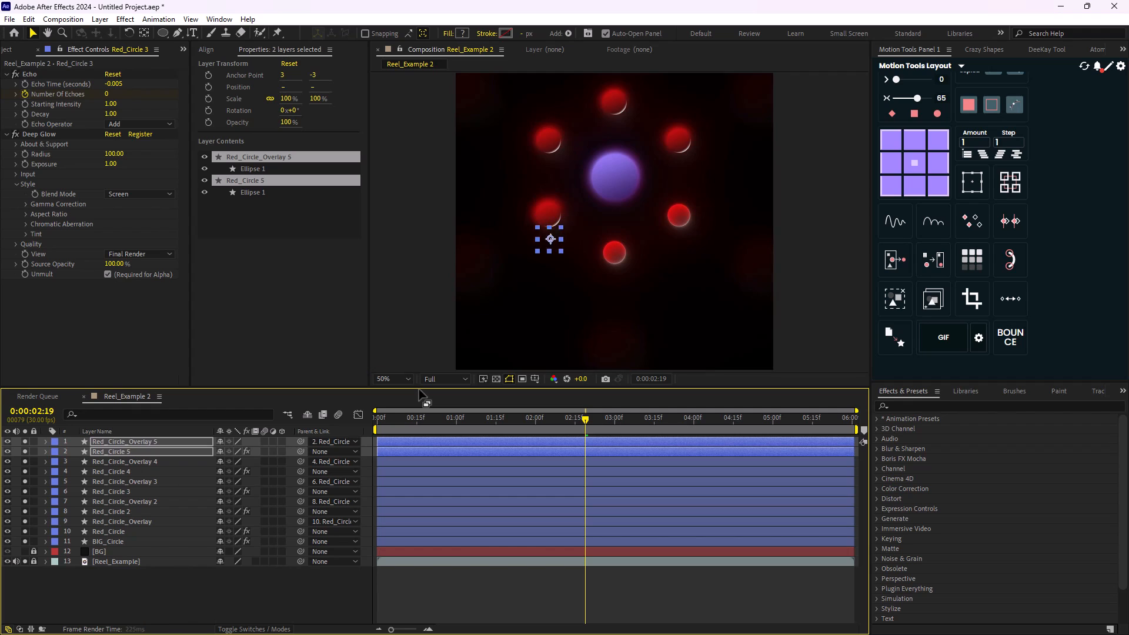
key("shift+Right")
key("shift+Right")
key("shift+Right")
key("shift+Right")
key("shift+Right")
key("shift+Right")
key("shift+Right")
key("shift+Right")
key("shift+Right")
key("shift+Right")
key("shift+Right")
key("shift+Right")
key("shift+Right")
key("shift+Right")
- Duplicate Red_Circle 5 with Red_Circle_Overlay 5 and nudge the copies right and up onto the lower-right reference circle
key("shift+Right")
key("shift+Right")
key("shift+Right")
key("shift+Right")
key("shift+Right")
key("shift+Right")
key("shift+Right")
key("shift+Right")
key("Down")
key("Down")
key("Down")
key("Down")
key("Down")
key("Down")
key("Down")
key("Down")
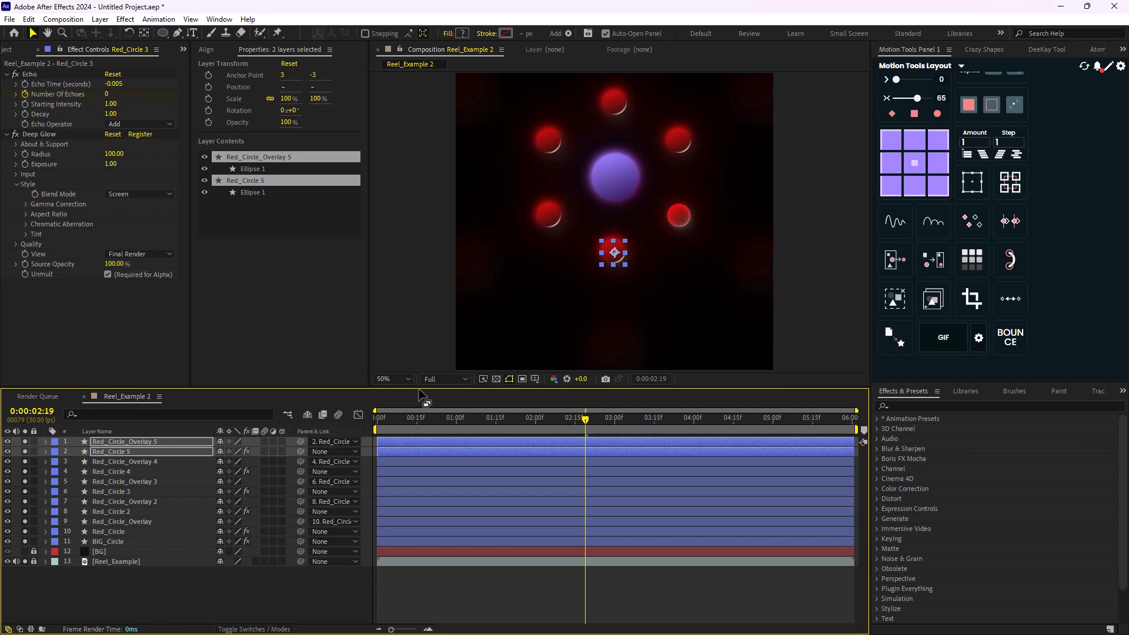
key("ctrl+d")
key("shift+Right")
key("shift+Right")
key("shift+Right")
key("shift+Right")
key("shift+Right")
key("shift+Right")
key("shift+Right")
key("shift+Right")
key("shift+Right")
key("shift+Right")
key("shift+Right")
key("shift+Right")
key("shift+Right")
key("shift+Right")
key("shift+Right")
key("shift+Right")
key("shift+Right")
key("shift+Right")
key("shift+Right")
key("shift+Right")
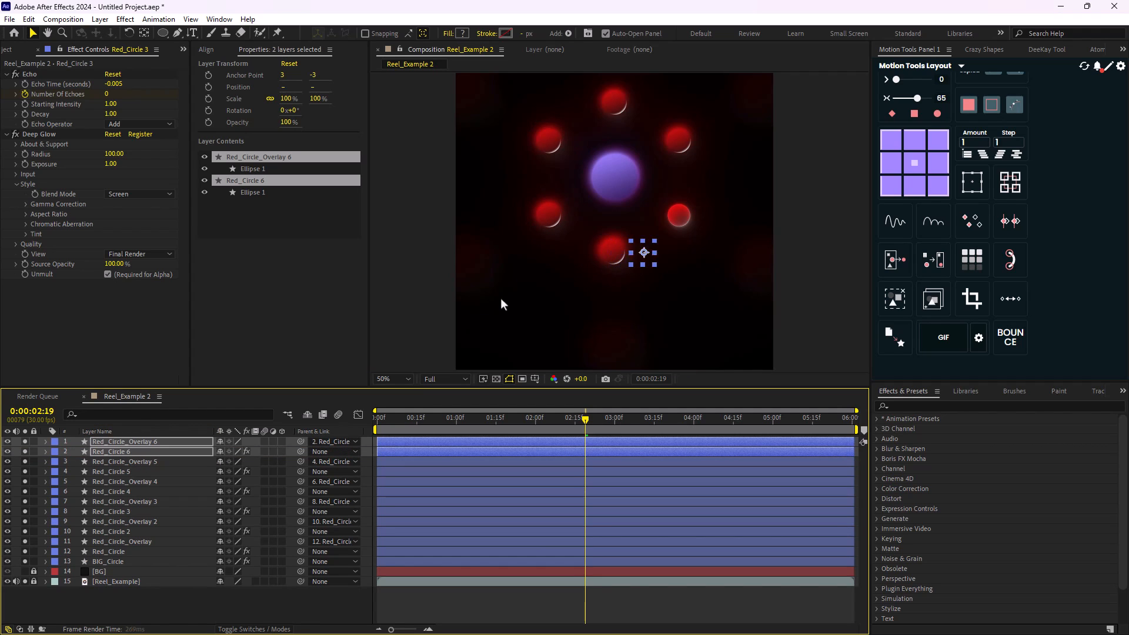
key("shift+Up")
key("shift+Up")
key("shift+Up")
key("shift+Up")
key("shift+Up")
key("shift+Up")
key("shift+Up")
key("shift+Up")
key("shift+Up")
key("shift+Up")
left_click(499, 296)
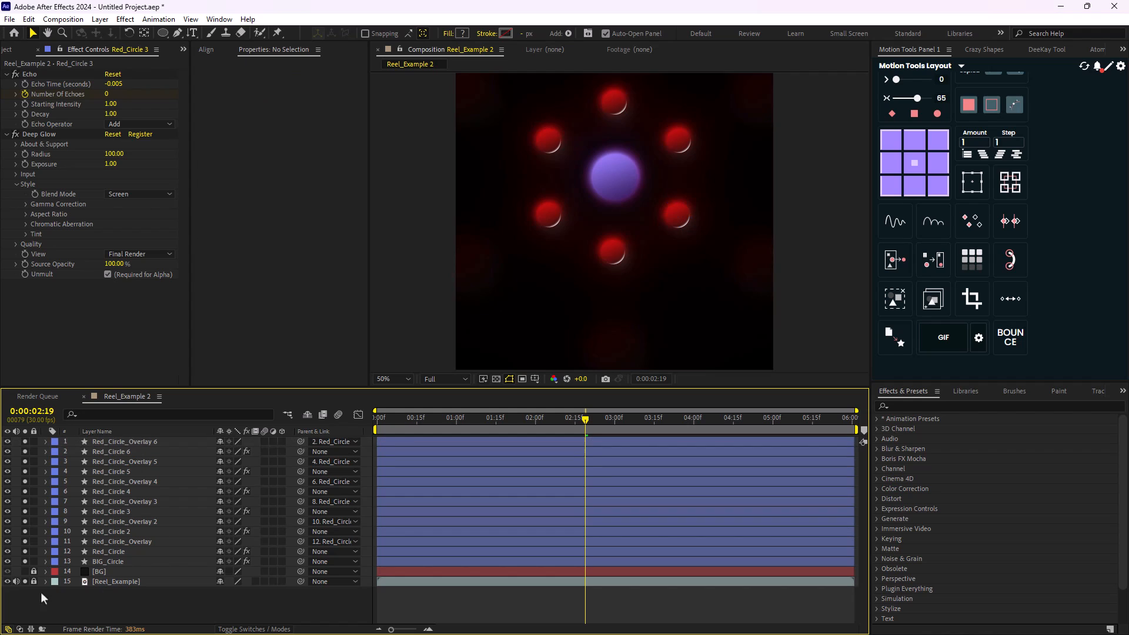
- Hide the Reel_Example reference and show the BG layer to view the ring of six red circles
left_click(8, 582)
left_click(26, 571)
scroll(622, 324, "down", 2)
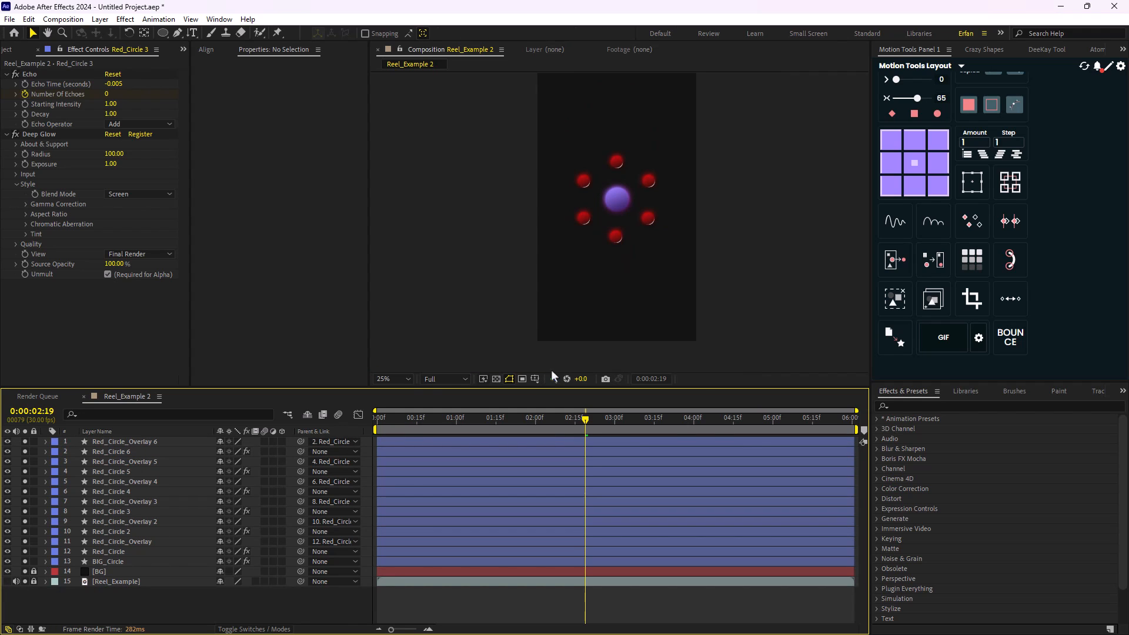
- Set the Deep Glow Radius of the original Red_Circle layer to 200
left_click(118, 553)
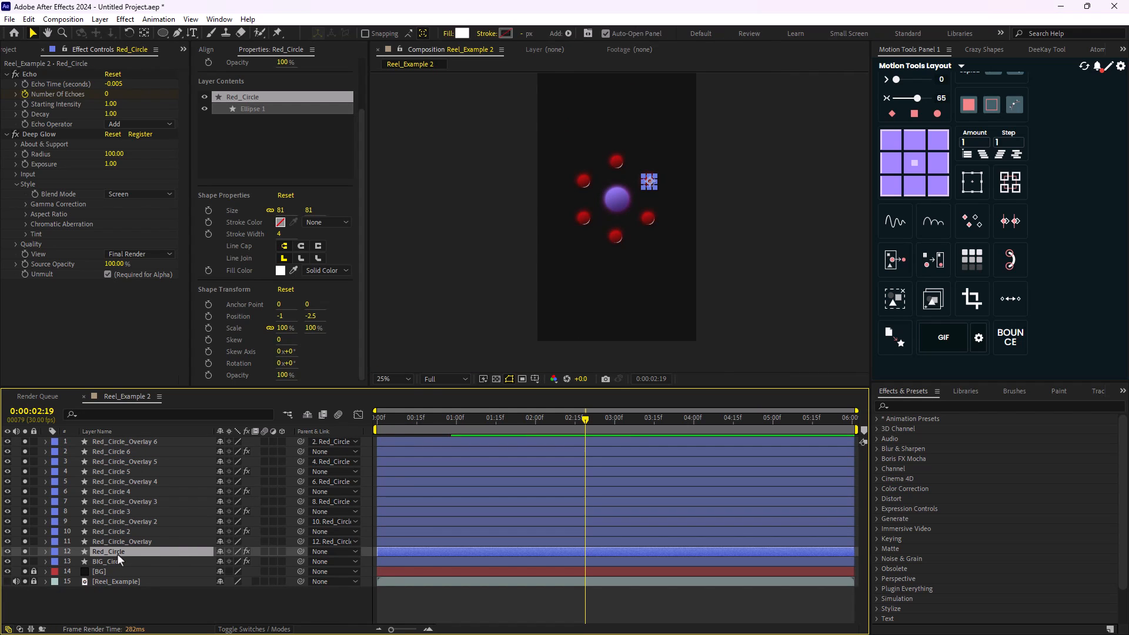
scroll(630, 300, "up", 3)
left_click(114, 154)
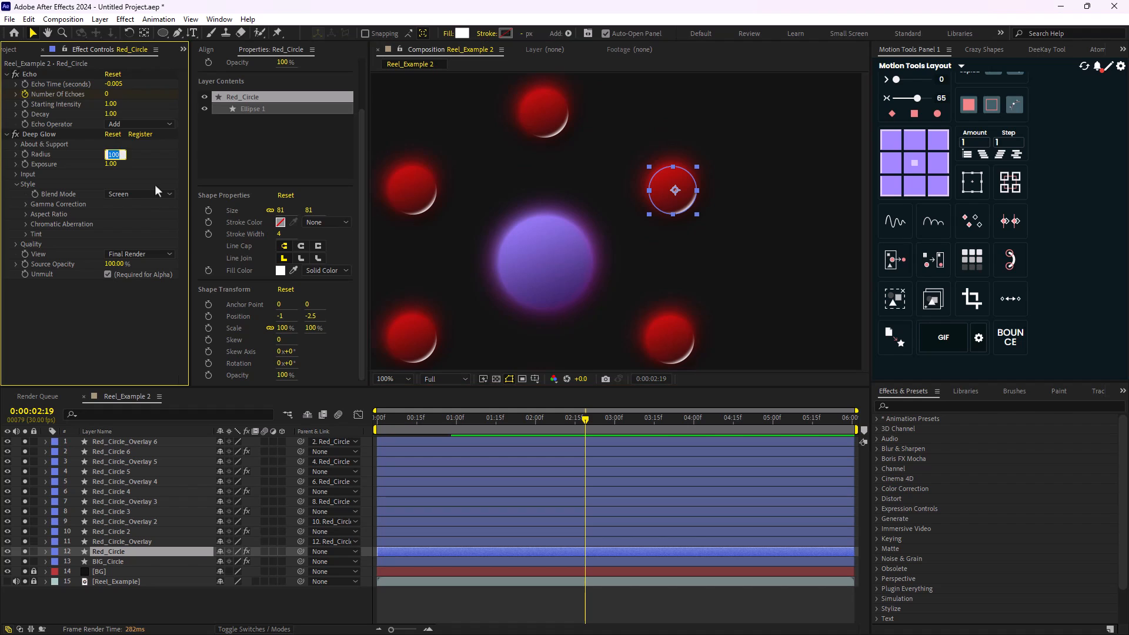
type("200")
key("Return")
left_click(265, 603)
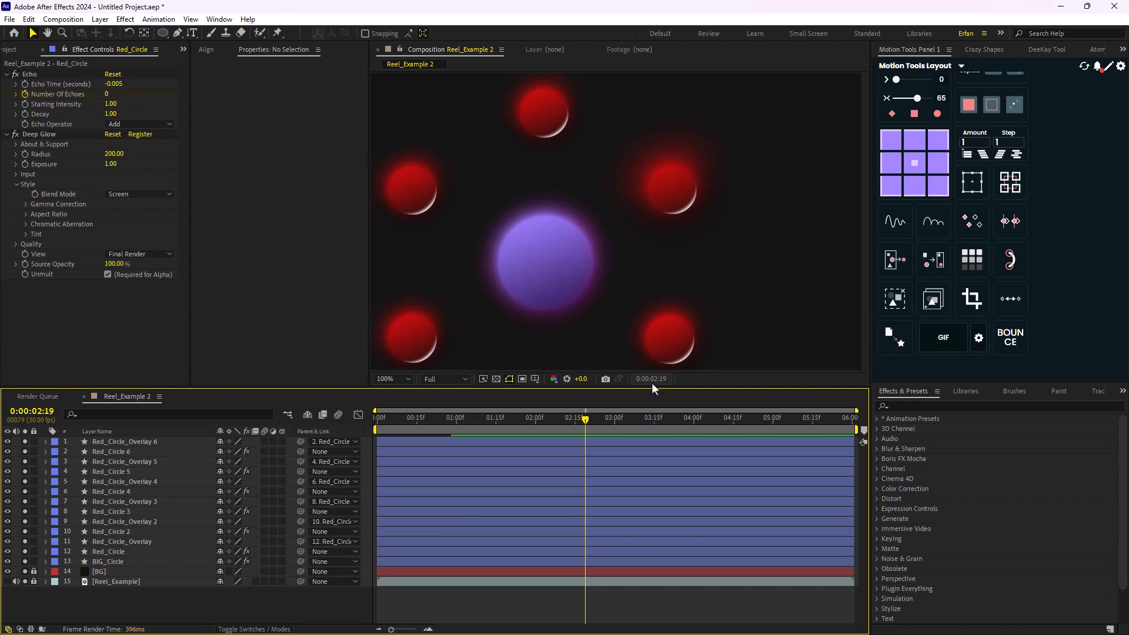
- Undo the Deep Glow Radius change on the original Red_Circle layer
key("ctrl+z")
scroll(572, 351, "down", 2)
scroll(577, 294, "up", 1)
key("ctrl+z")
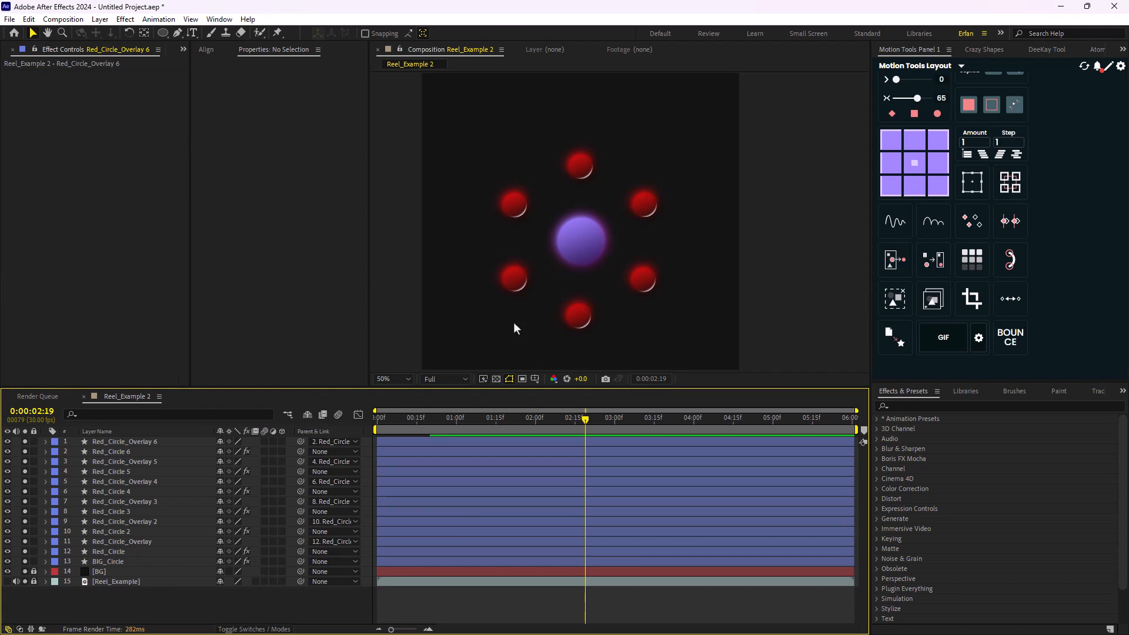
- Change the label colour of all six Red_Circle_Overlay layers to the same light aqua as the Reel_Example layer
left_click(158, 442)
left_click(149, 461, "ctrl")
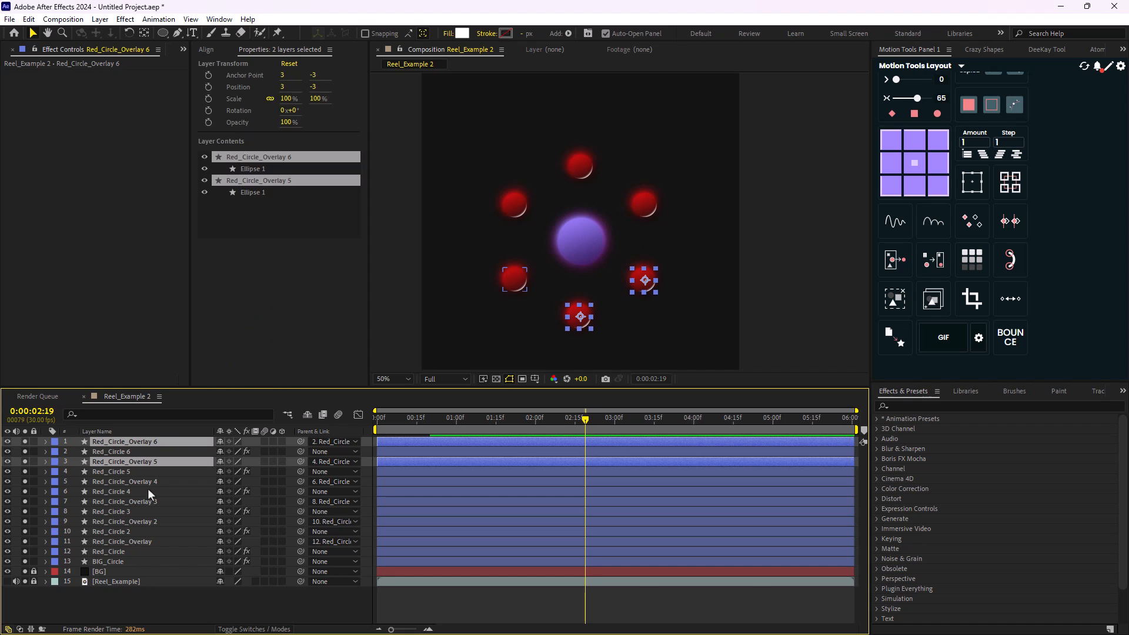
left_click(148, 482, "ctrl")
left_click(151, 501, "ctrl")
left_click(147, 521, "ctrl")
left_click(141, 541, "ctrl")
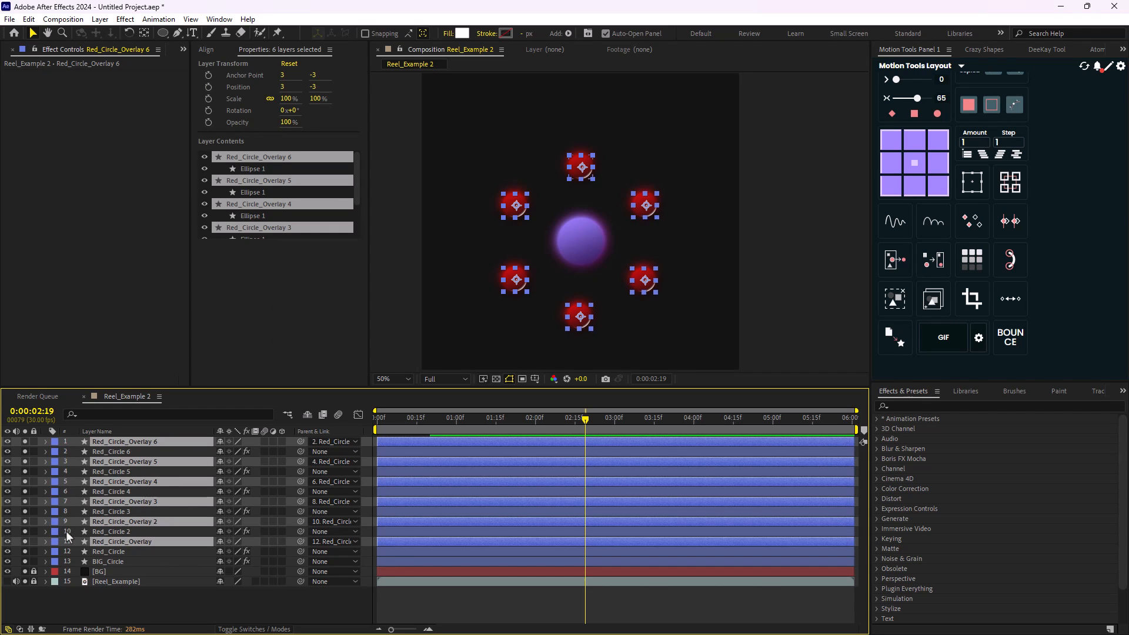
left_click(55, 522)
left_click(94, 332)
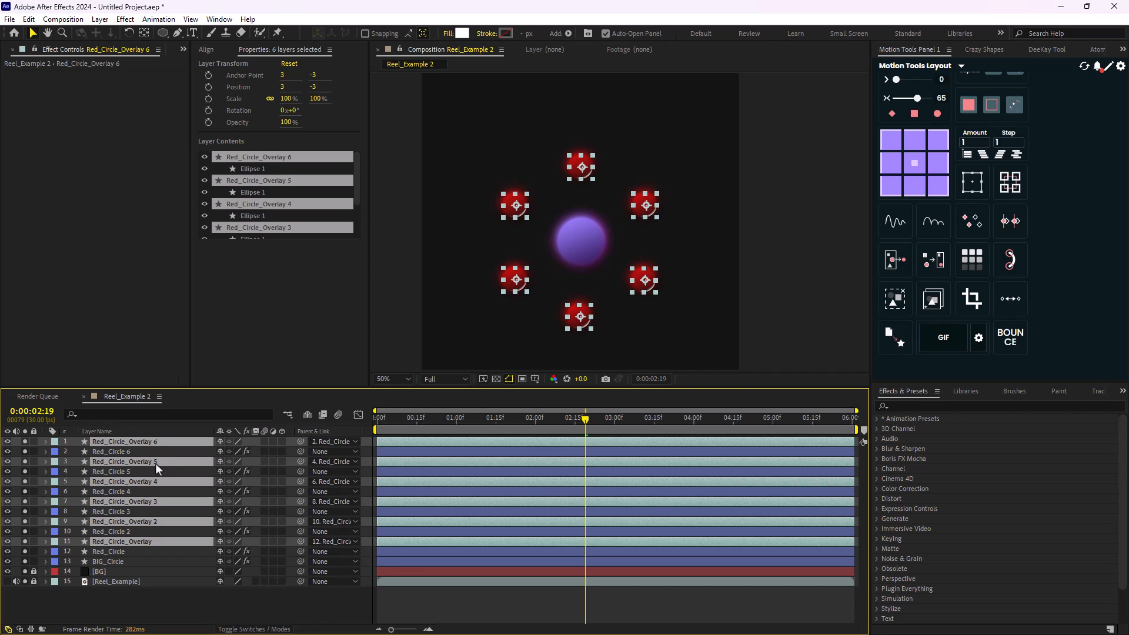
- Mark the six overlay layers as shy, lock them, and hide shy layers from the timeline
left_click(219, 442)
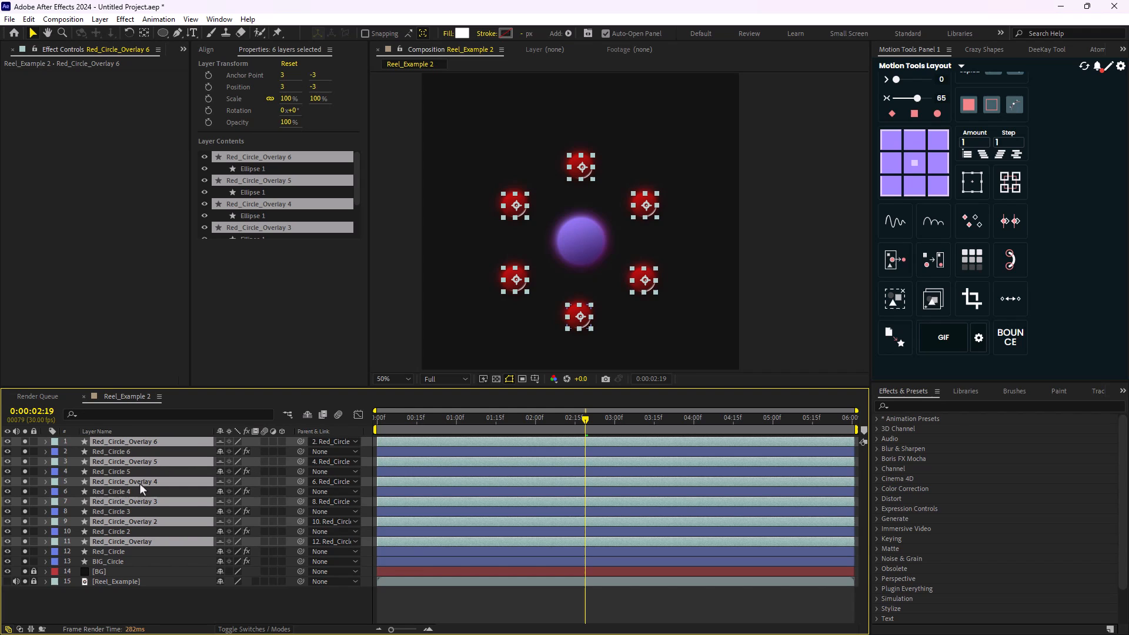
left_click(35, 442)
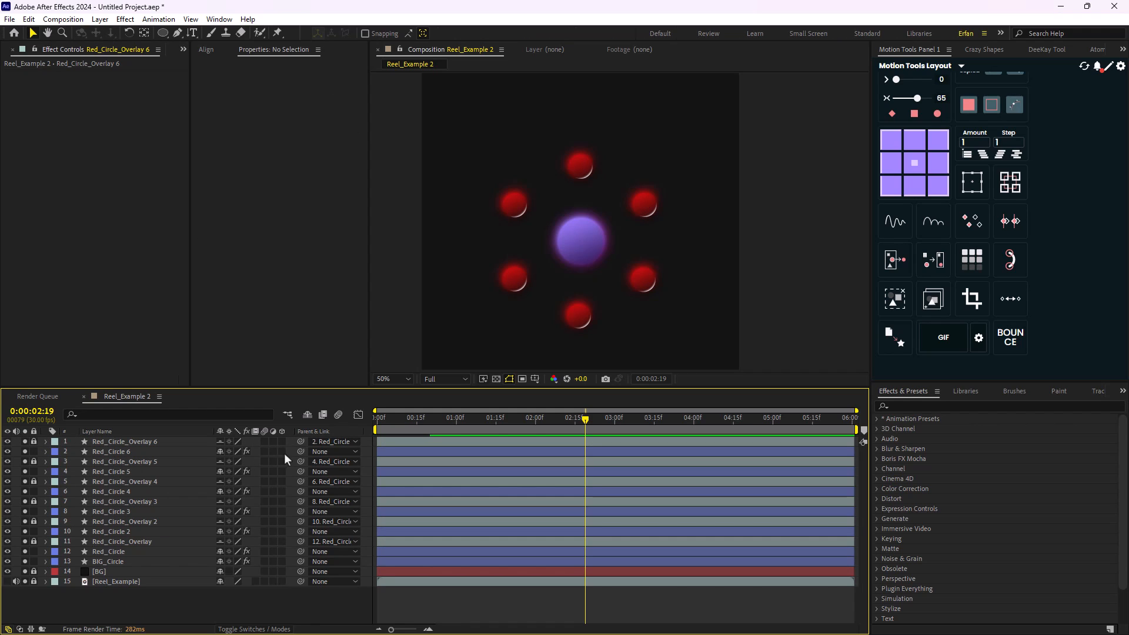
left_click(307, 416)
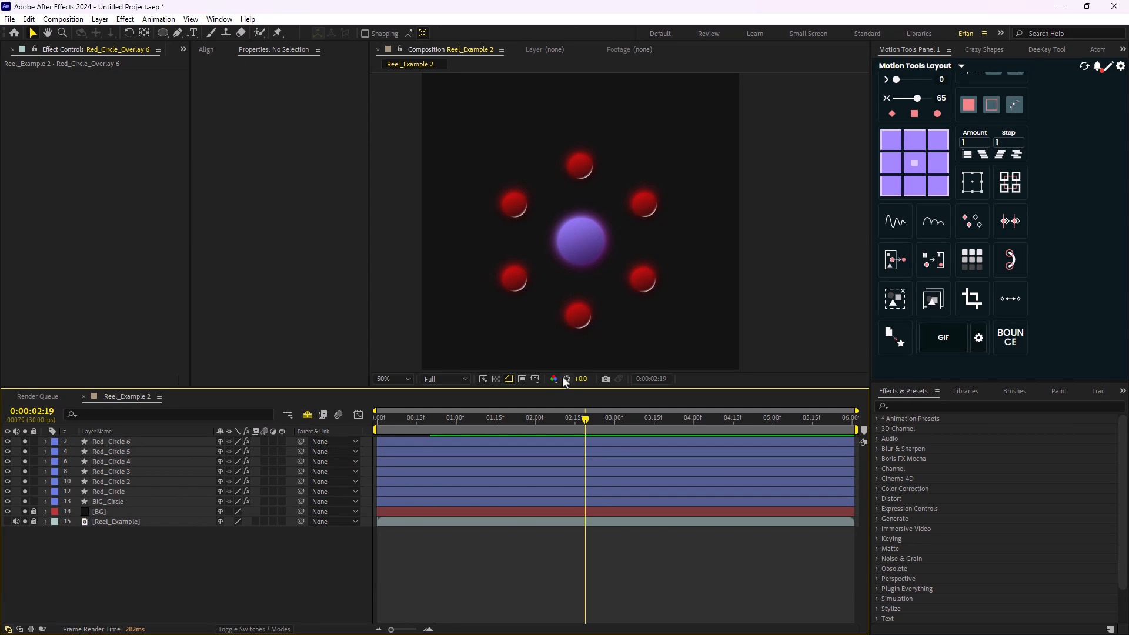
- Add Position keyframes to all six red circle layers at 0:00:02:19
left_click_drag(559, 258, 563, 277)
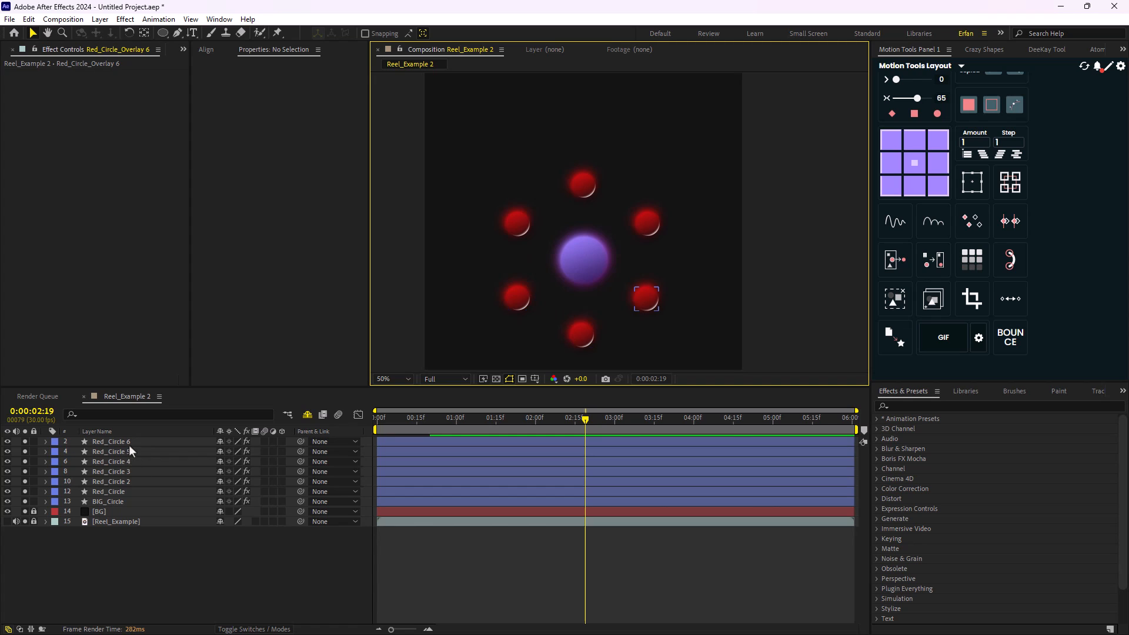
left_click(129, 443)
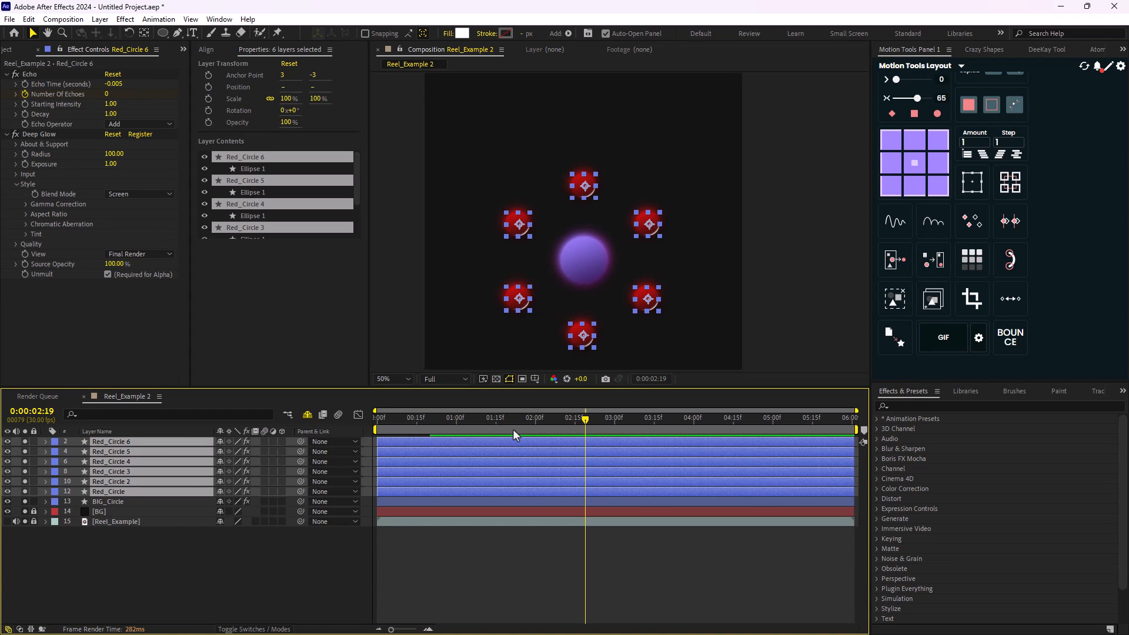
key("p")
left_click(75, 453)
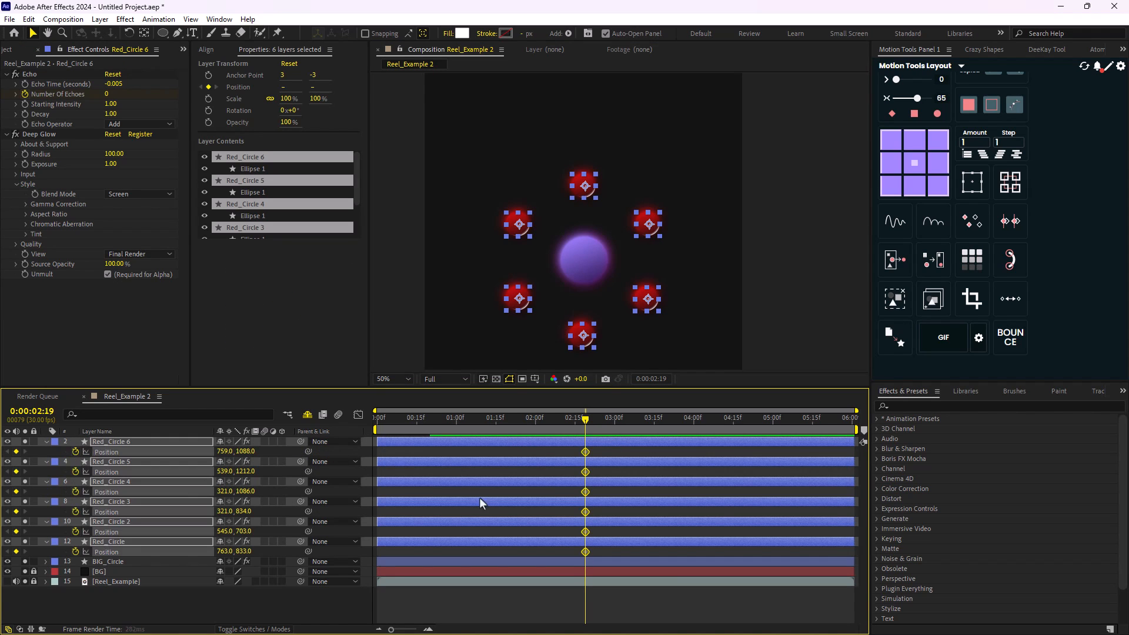
- Show the Reel_Example reference layer and hide the BG layer
left_click_drag(585, 436, 532, 466)
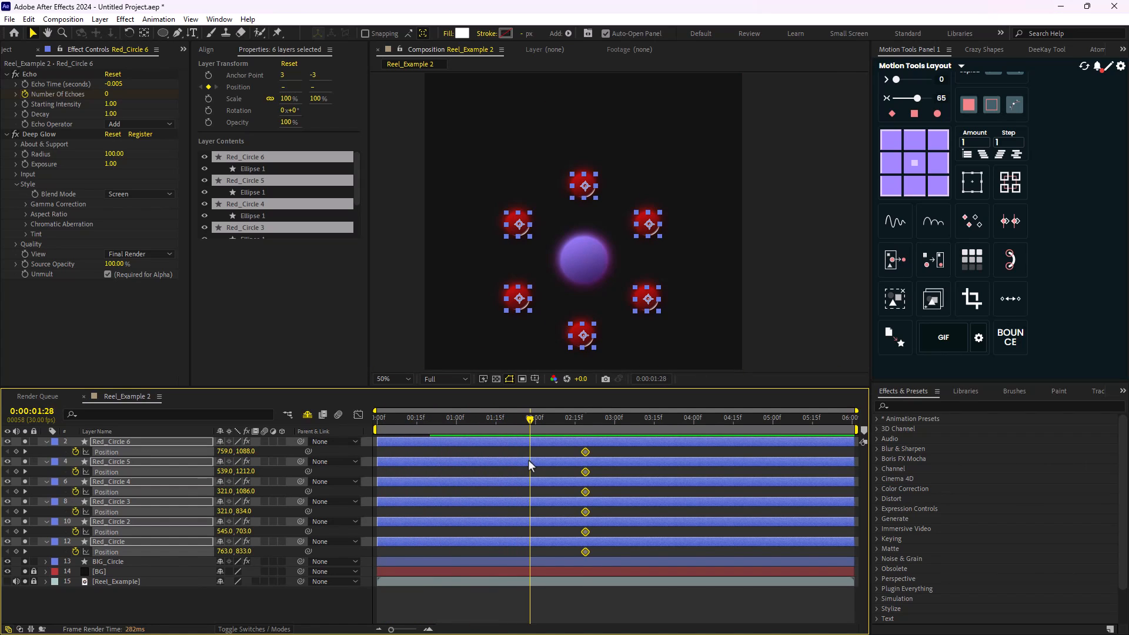
left_click(191, 603)
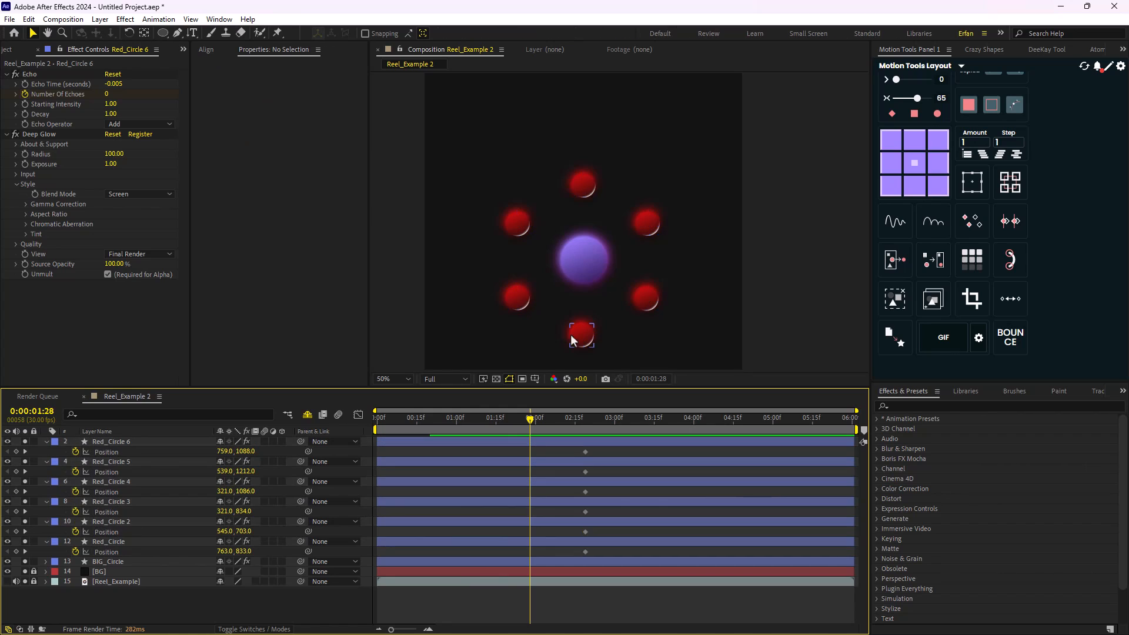
scroll(571, 334, "up", 2)
key("h")
left_click_drag(563, 312, 623, 274)
scroll(623, 273, "down", 1)
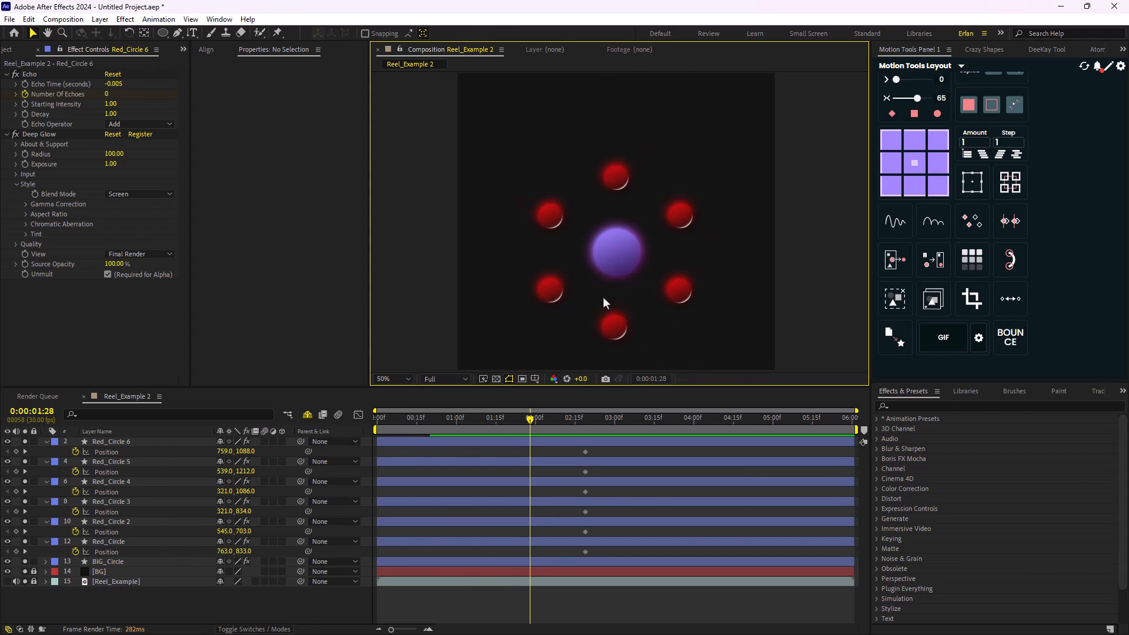
left_click(122, 561)
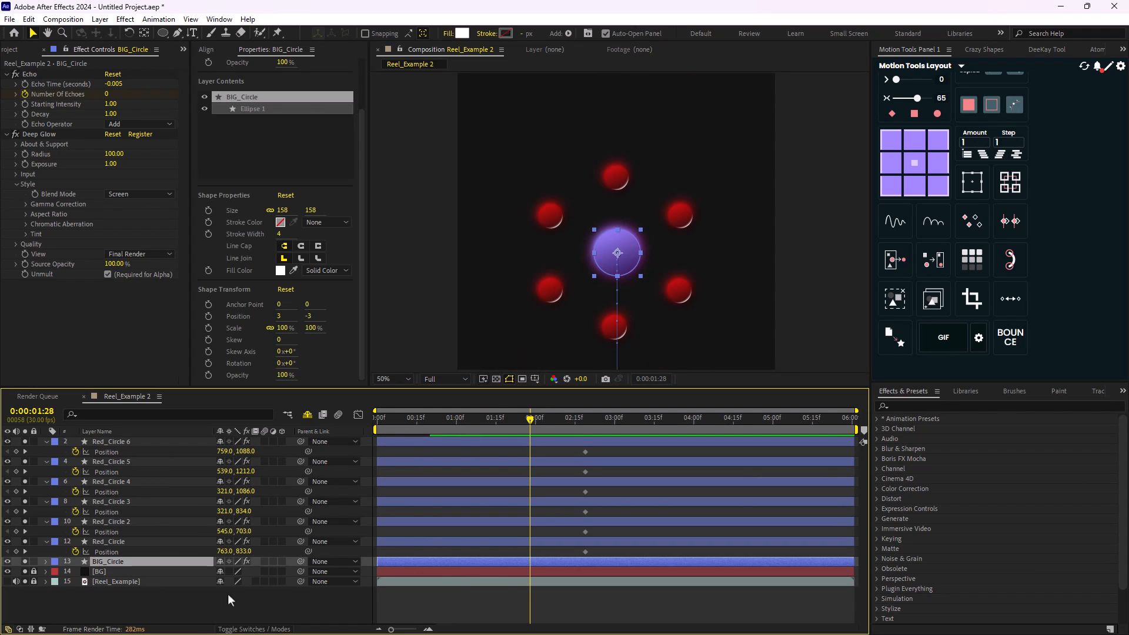
left_click(7, 582)
left_click(105, 571)
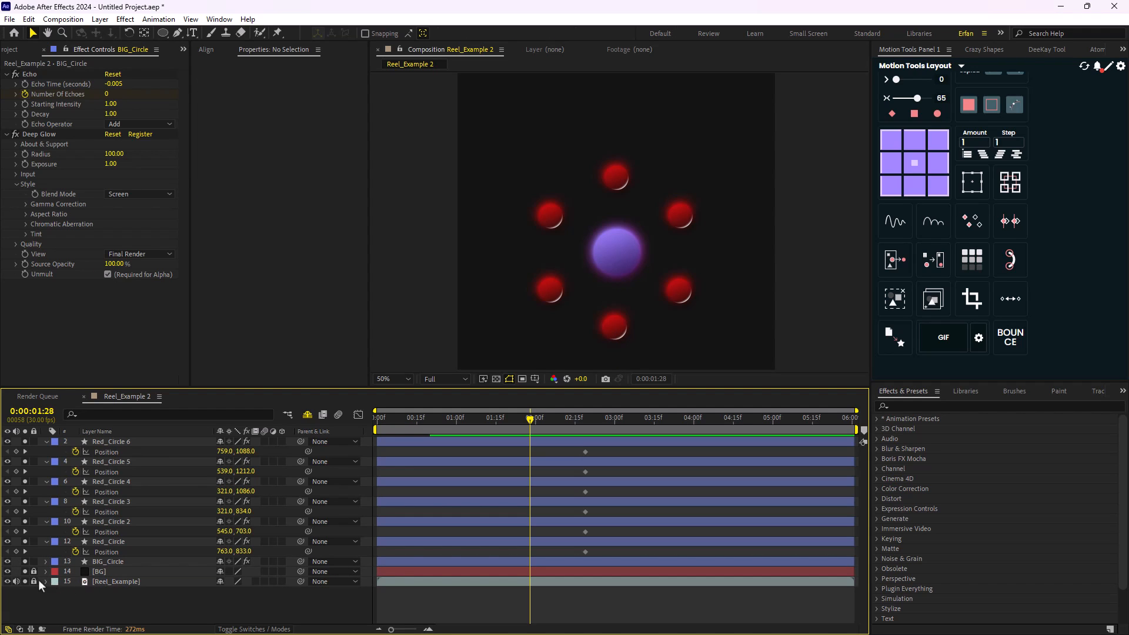
left_click(7, 571)
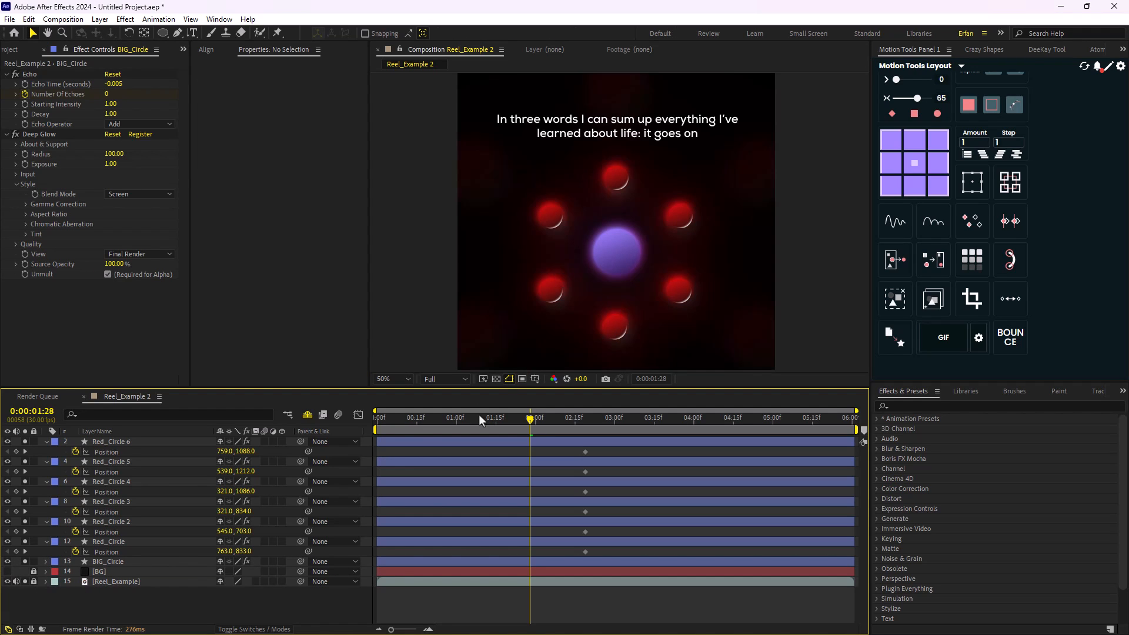
- At 0:00:01:23, draw a circle about 572 px wide around the red ring, with a 2 px white stroke and no fill
mouse_move(538, 422)
left_mouse_down()
mouse_move(601, 429)
mouse_move(516, 444)
left_mouse_up()
key("q")
left_click(393, 34)
key("Return")
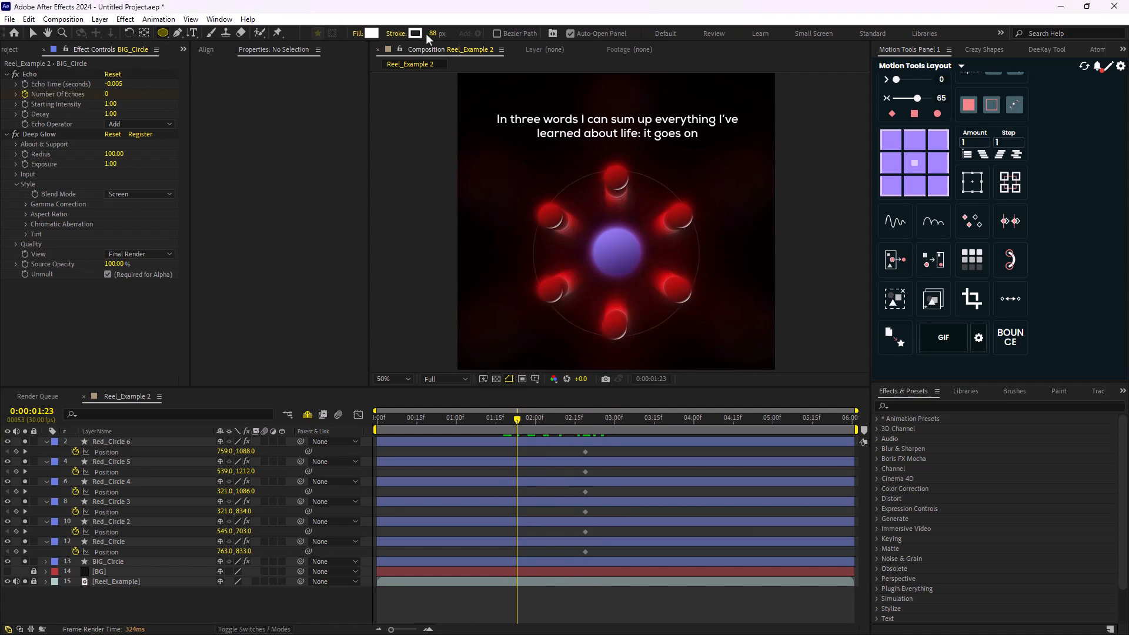
left_click(433, 35)
type("2")
left_click(358, 34)
left_click(504, 277)
left_click(541, 345)
left_click_drag(615, 254, 658, 338)
- Animate the stroked ellipse's Scale from 0% at 0:00:01:11 to 100% at 0:00:01:23 and ease both keyframes with influence 69
left_click(209, 328)
left_click_drag(516, 420, 485, 446)
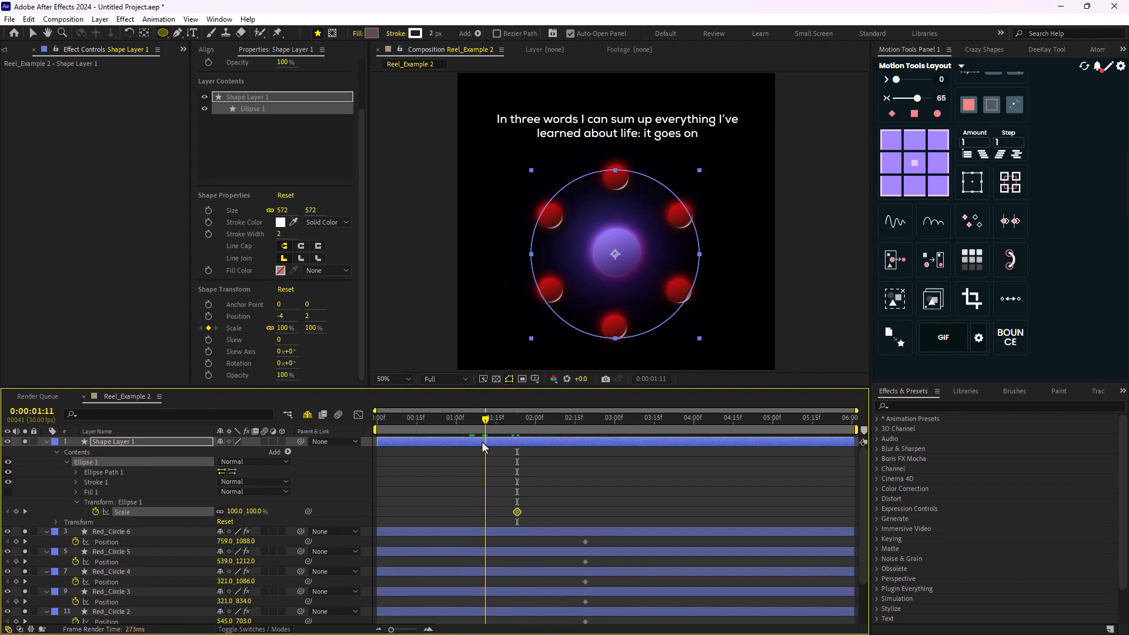
left_click(284, 328)
type("0")
key("Return")
left_click_drag(559, 500, 466, 520)
left_click_drag(918, 98, 919, 98)
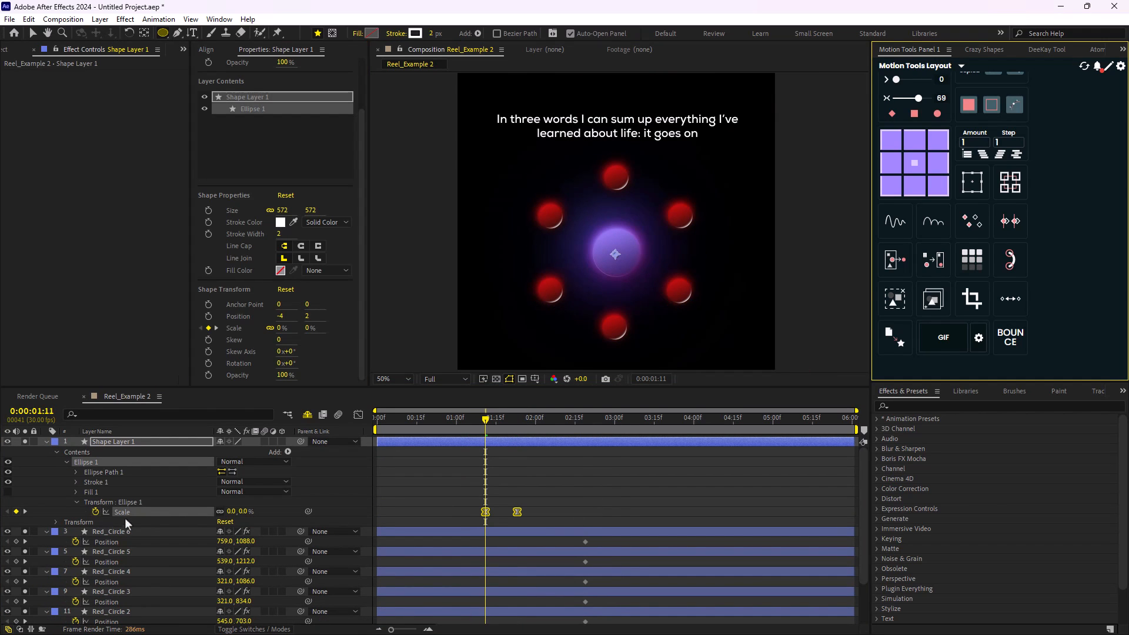
- Rename the stroked circle's layer Stroke_Circle and place it directly below BIG_Circle
left_click(47, 442)
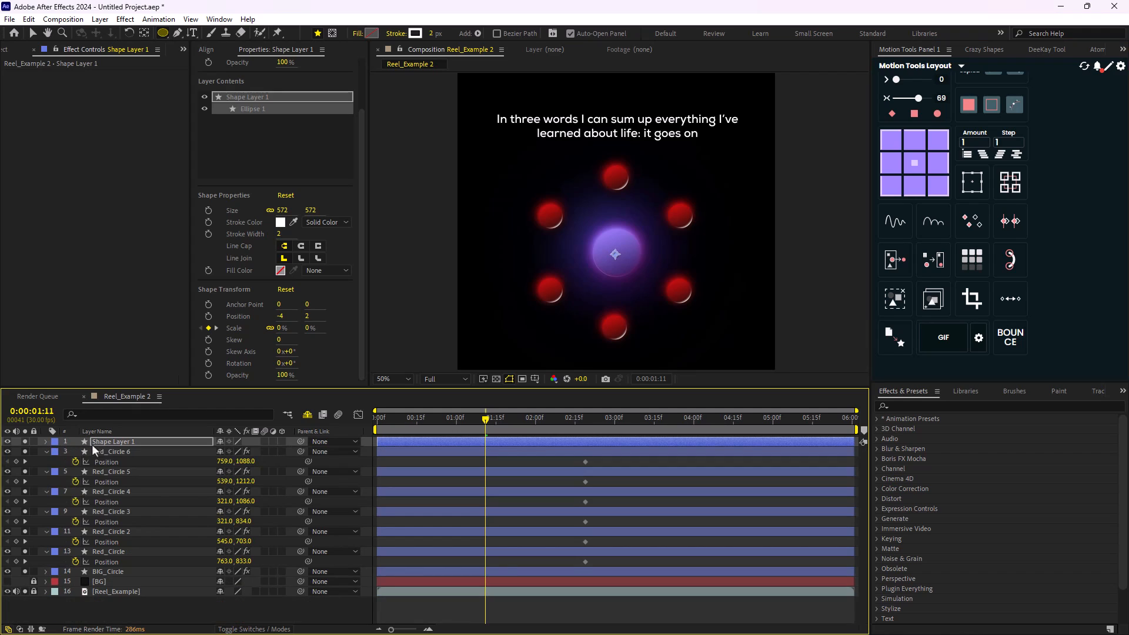
left_click(95, 443)
key("Return")
type("Strok")
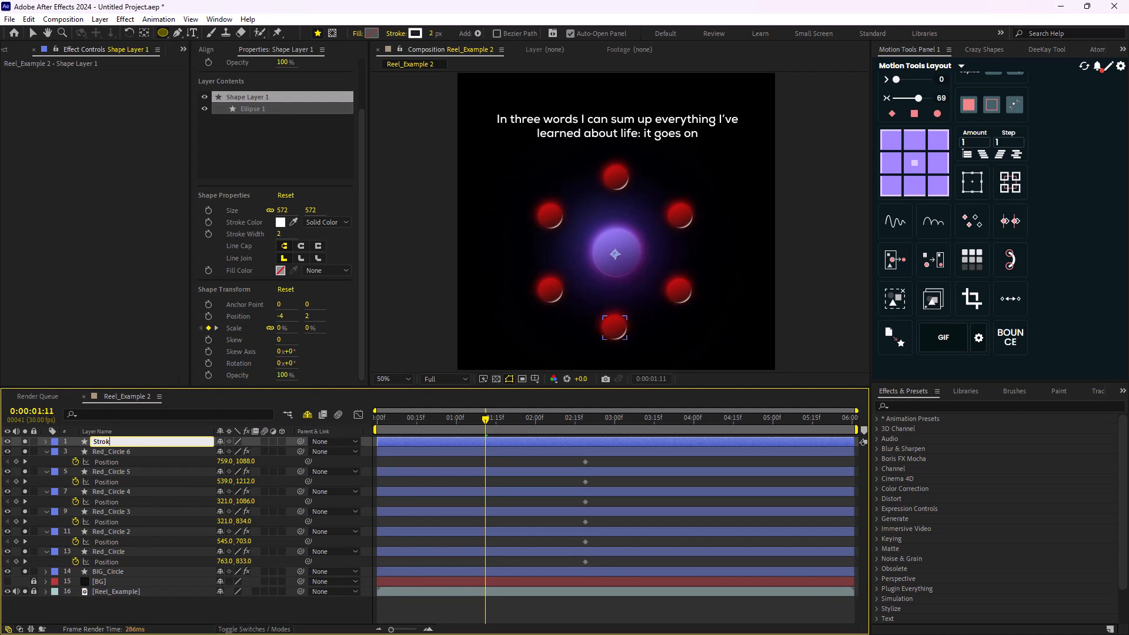
type("e_Circle")
key("Return")
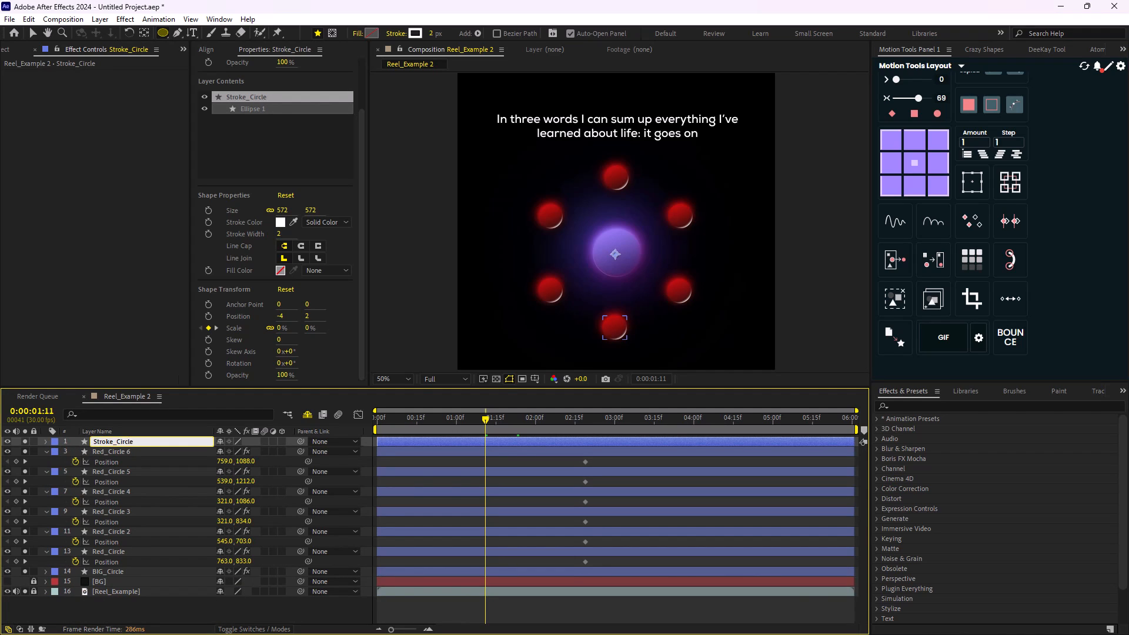
left_click_drag(122, 440, 140, 577)
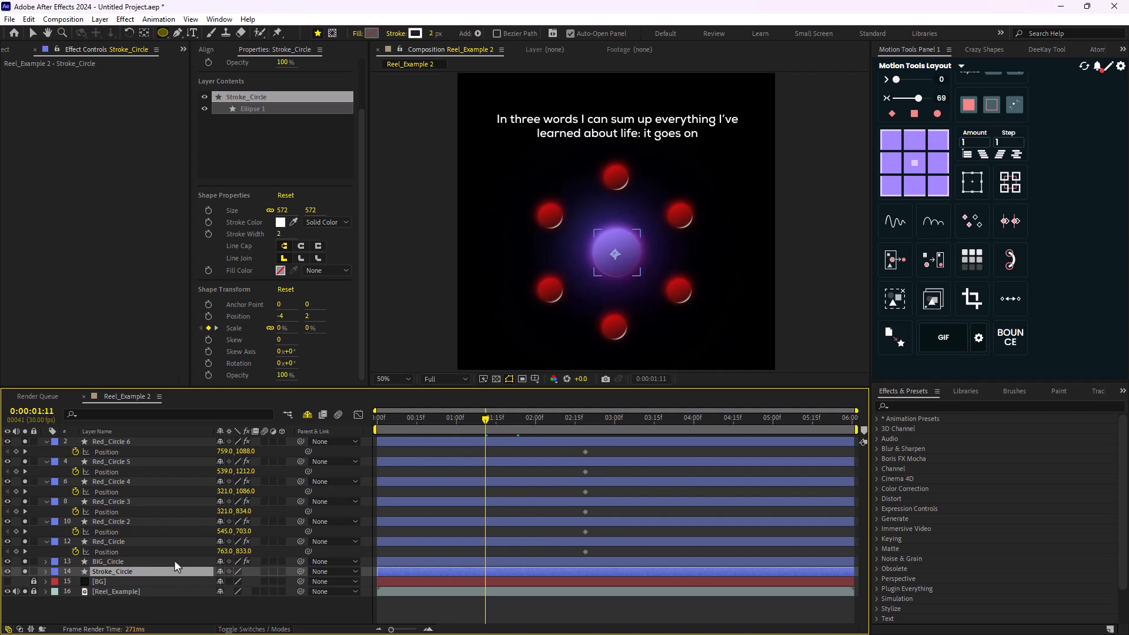
- Move the six red circles' Position keyframes earlier, roughly in line with the ending Scale keyframe of Stroke_Circle
key("u")
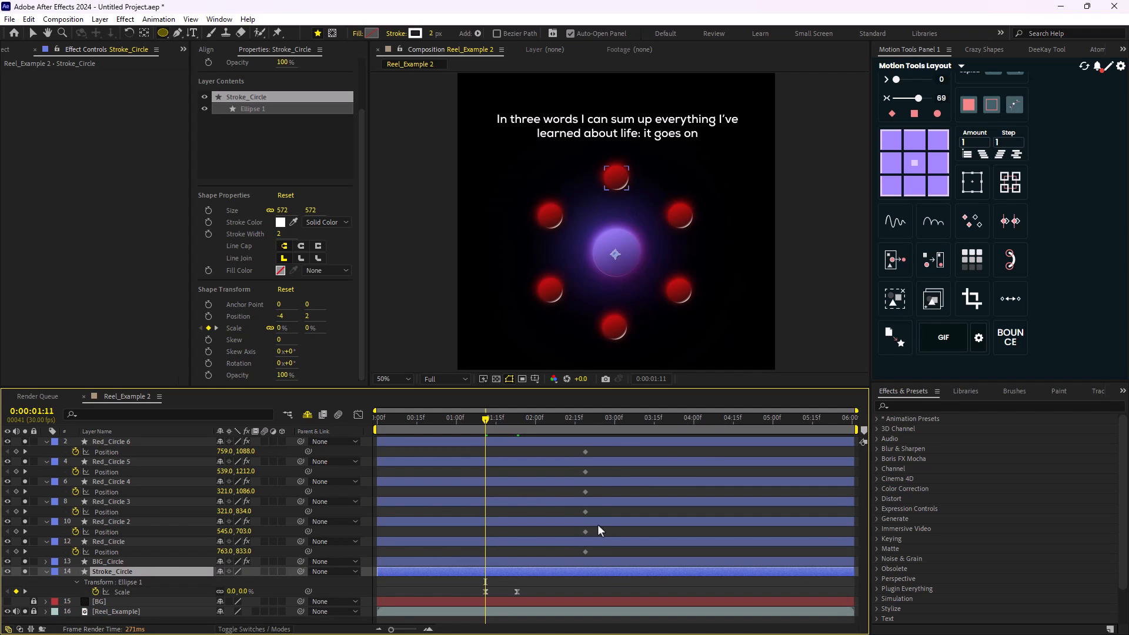
left_click_drag(601, 452, 517, 576)
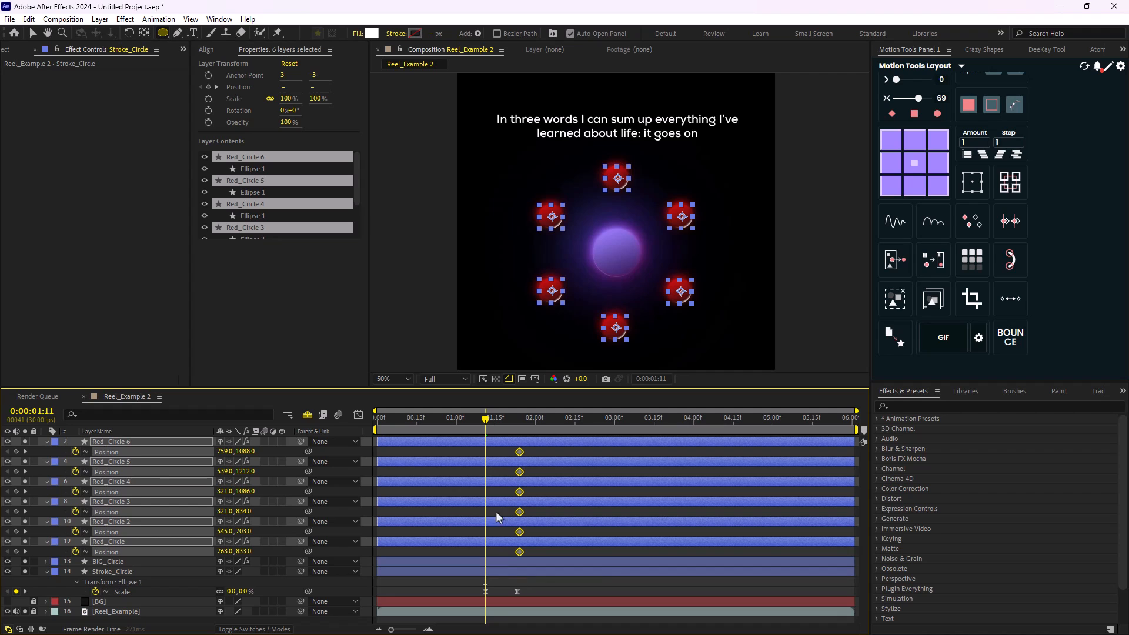
mouse_move(485, 438)
left_mouse_down()
mouse_move(519, 444)
mouse_move(482, 452)
left_mouse_up()
left_click(126, 542)
left_click(360, 516)
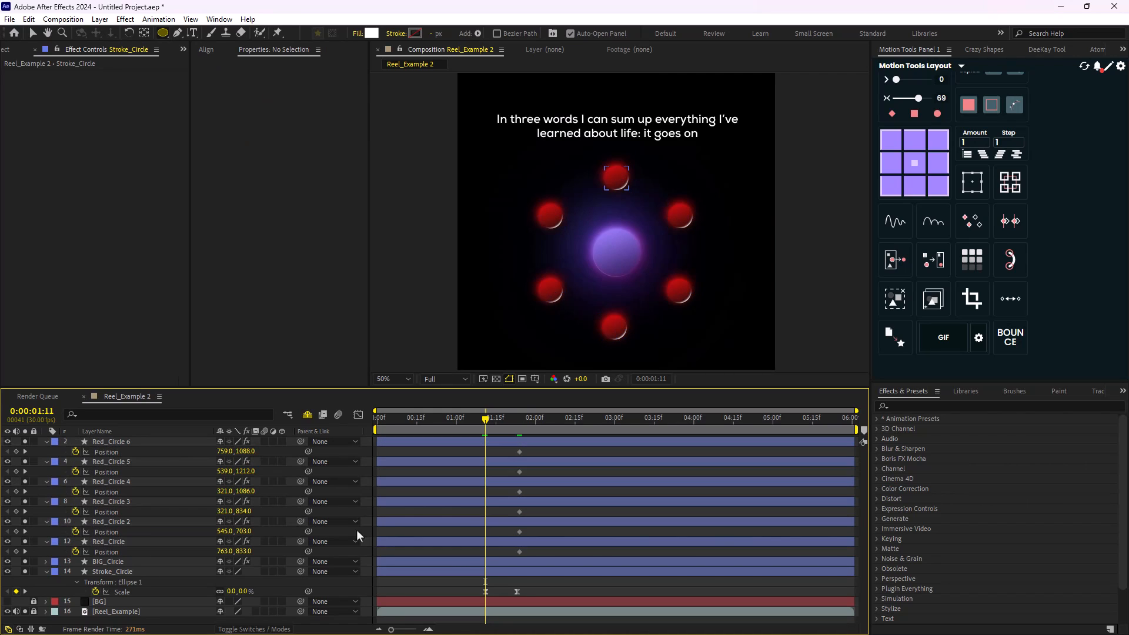
- At 0:00:01:11, keyframe Red_Circle at the centre of the purple circle, at about 544, 959
left_click(128, 541)
scroll(625, 303, "up", 1)
left_click_drag(641, 304, 555, 280)
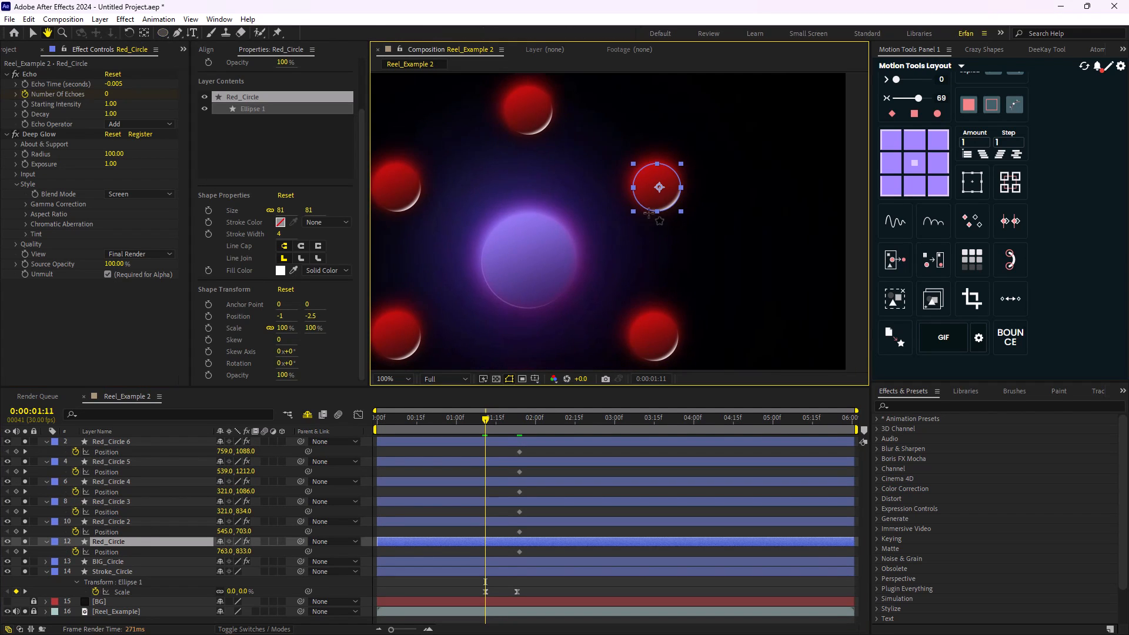
key("v")
left_click_drag(659, 188, 531, 261)
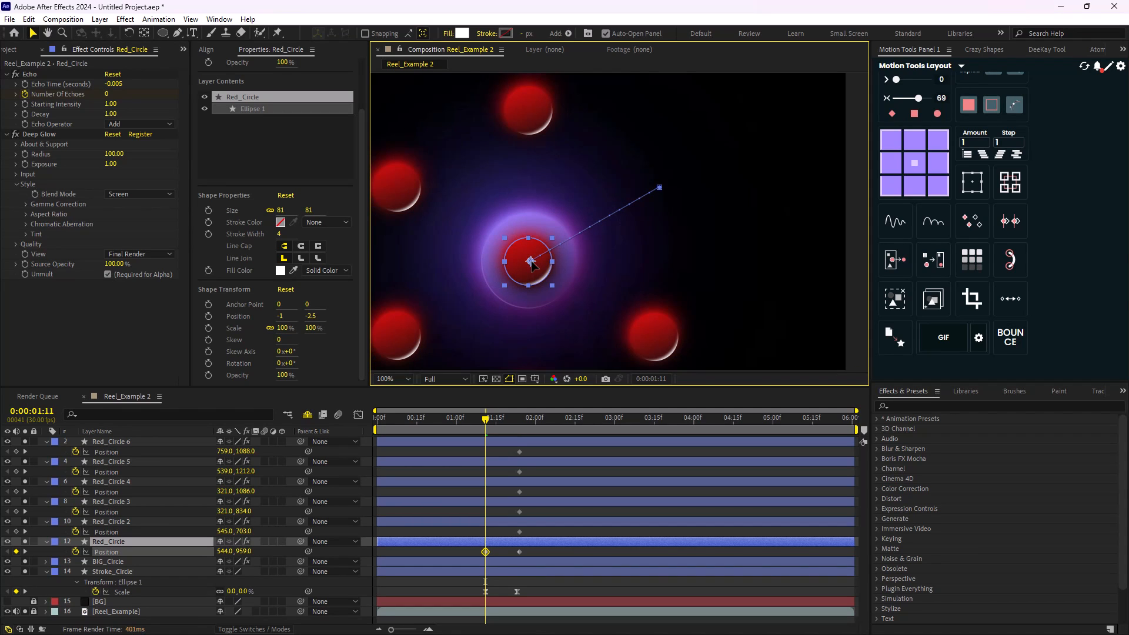
- Move Red_Circle 2 and Red_Circle 3 onto the purple circle's centre at 0:00:01:11, at about 545, 957 and 545, 962
left_click(140, 522)
key("comma")
left_click_drag(575, 178, 576, 253)
left_click(121, 502)
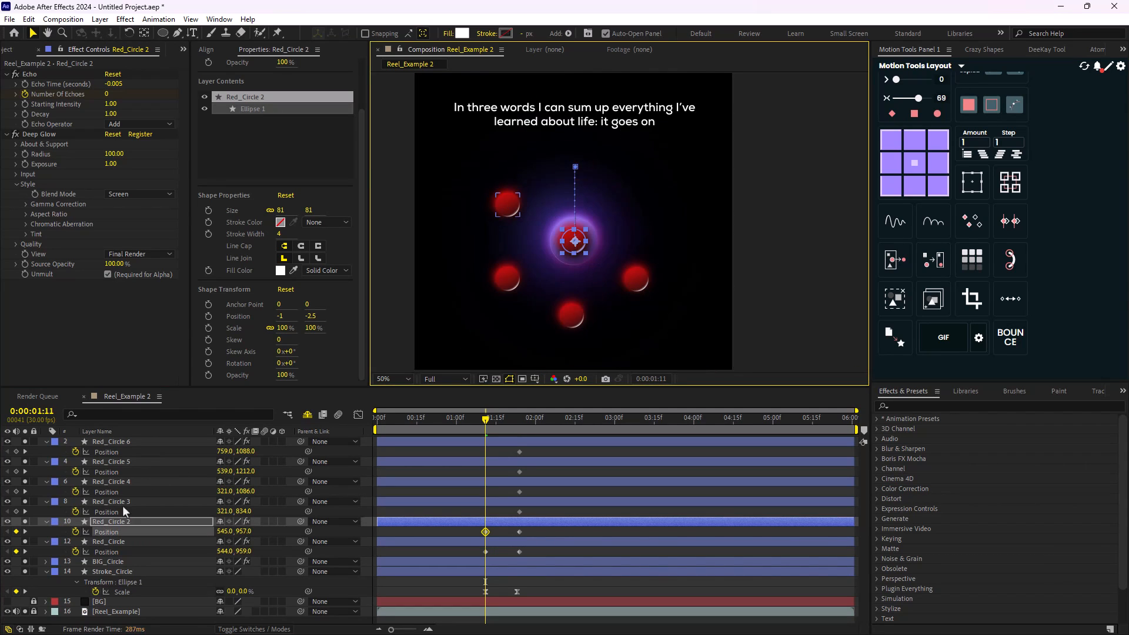
left_click_drag(507, 204, 573, 245)
- Move Red_Circle 4, 5 and 6 onto the purple circle's centre at 0:00:01:11, at about 549, 958, 541, 958 and 547, 958
left_click(118, 482)
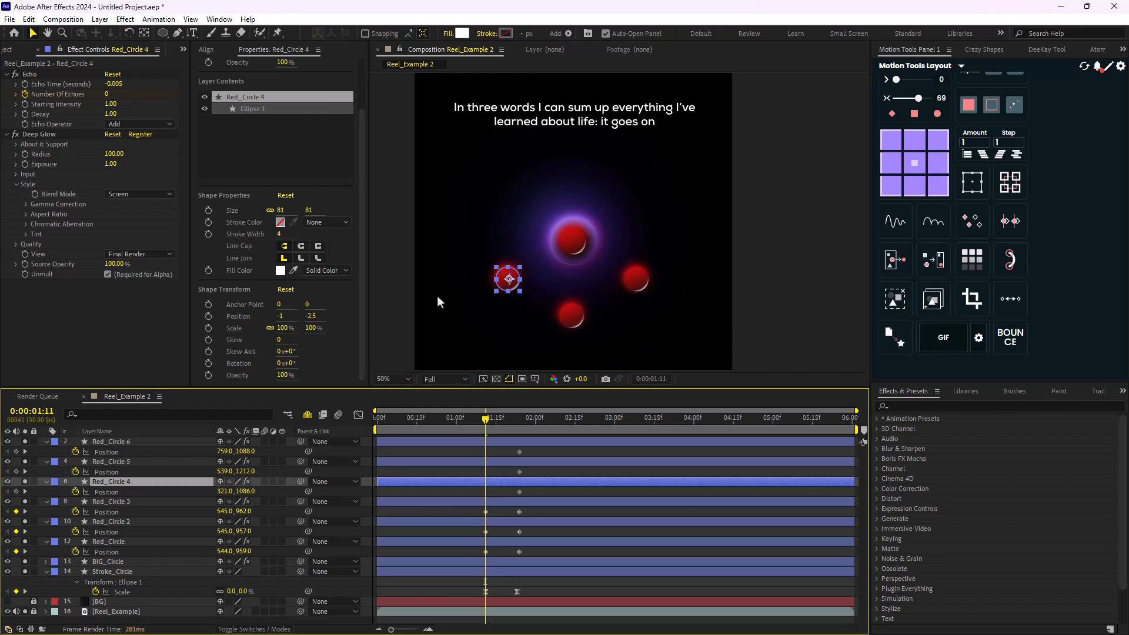
left_click_drag(508, 280, 575, 243)
left_click(112, 462)
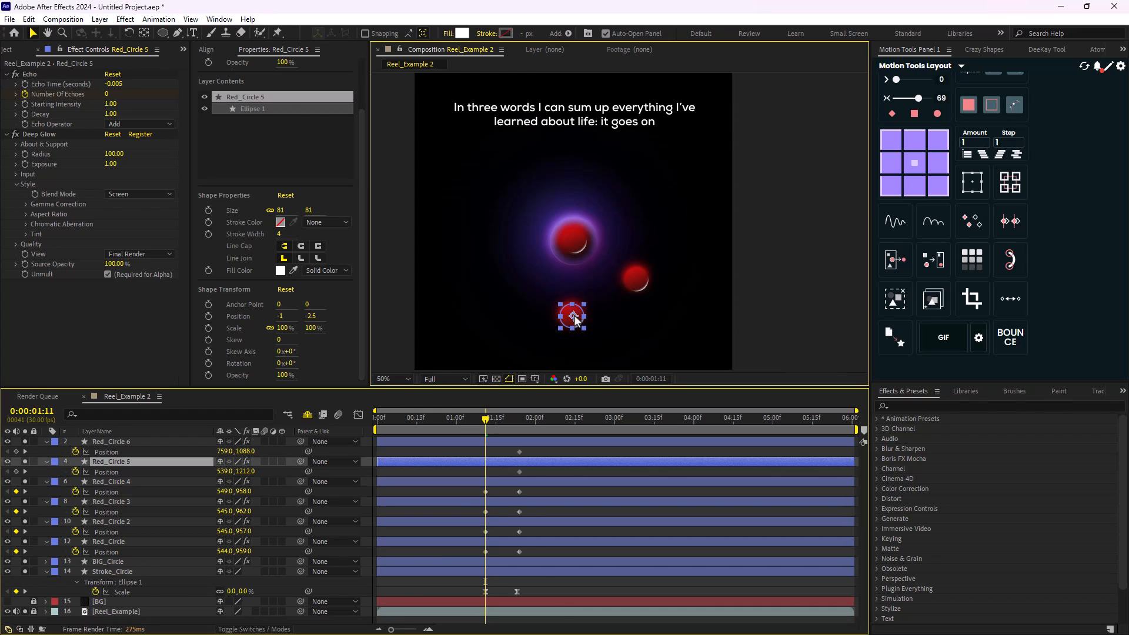
left_click_drag(574, 315, 574, 241)
left_click(112, 442)
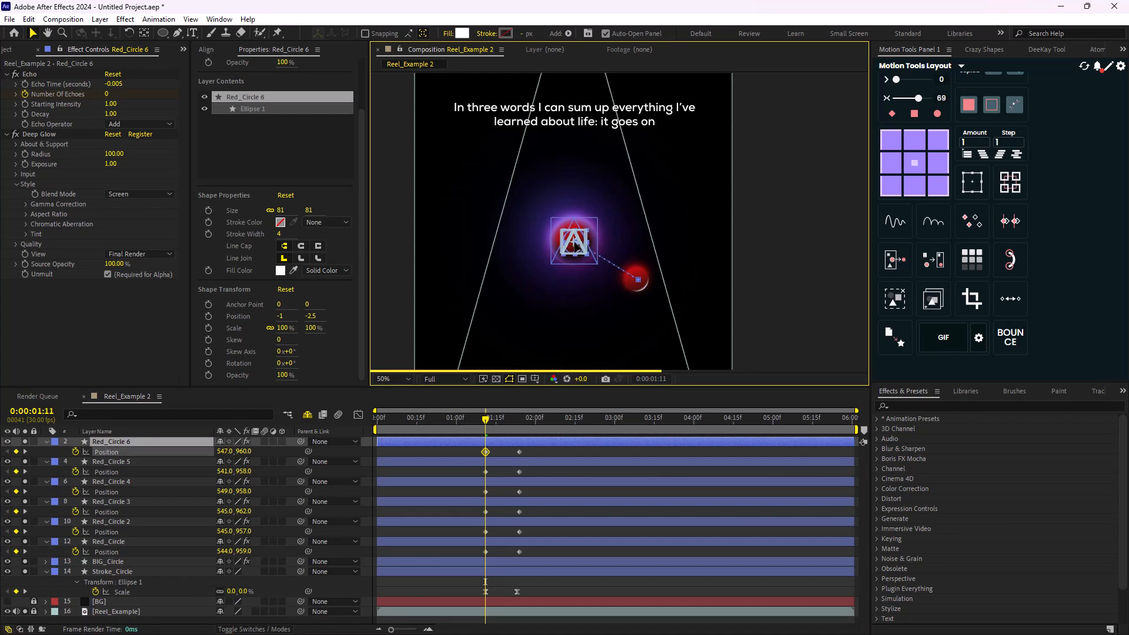
left_click_drag(637, 280, 576, 241)
- Hide the Reel_Example reference, show the BG layer, and collapse the Stroke_Circle properties
left_click(7, 612)
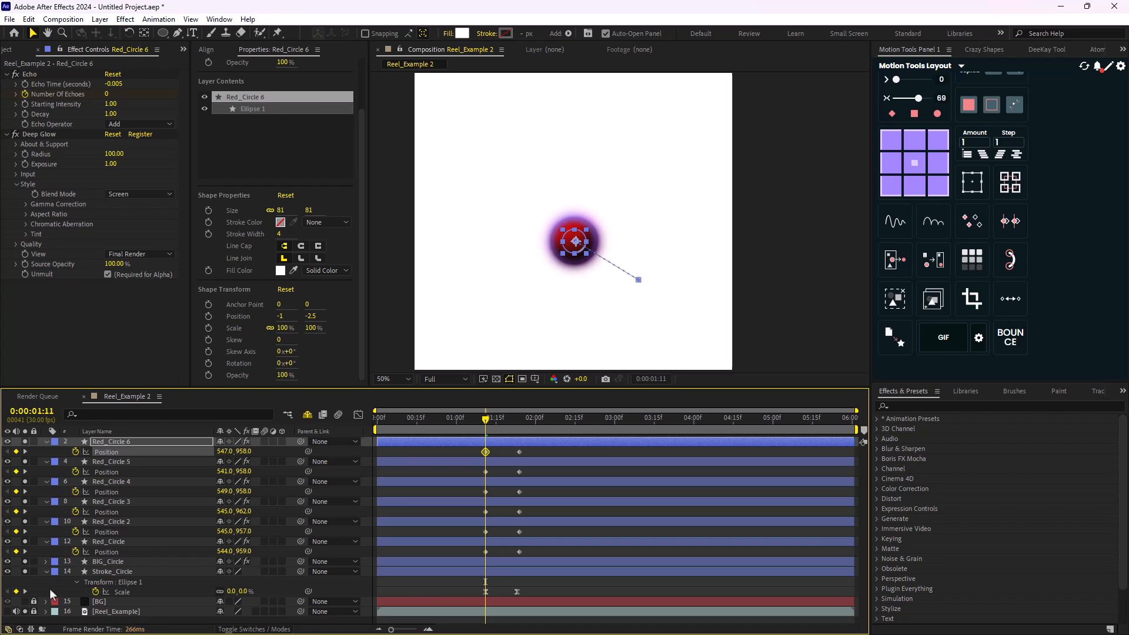
left_click(8, 602)
left_click(47, 573)
- Ease all Position keyframes of the six red circles with influence 69
key("ctrl+a")
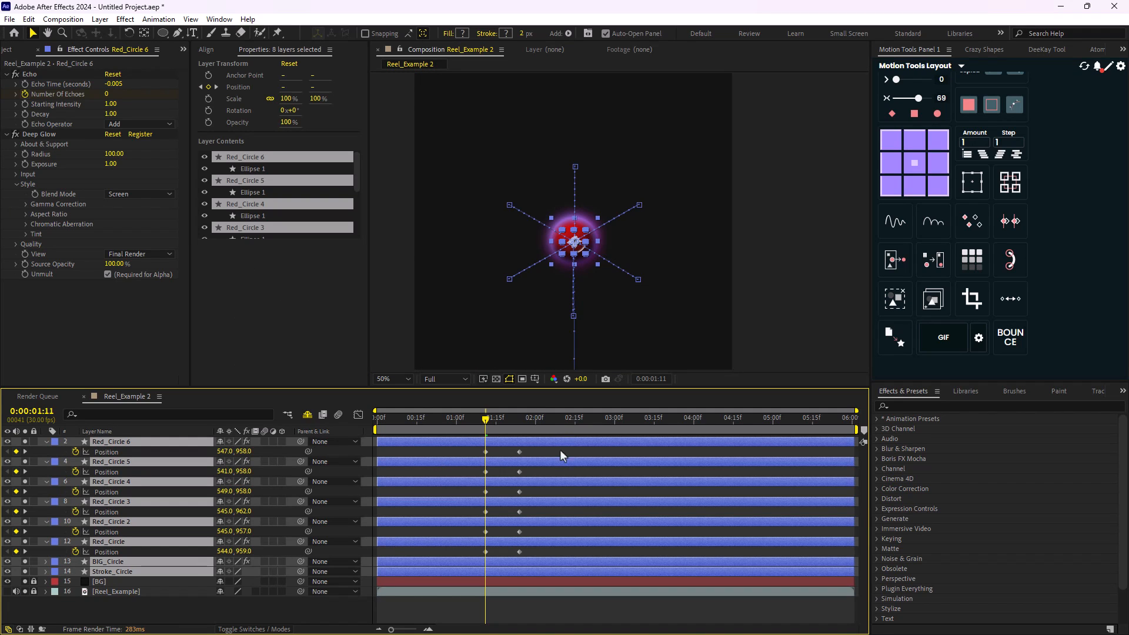
left_click_drag(548, 447, 479, 558)
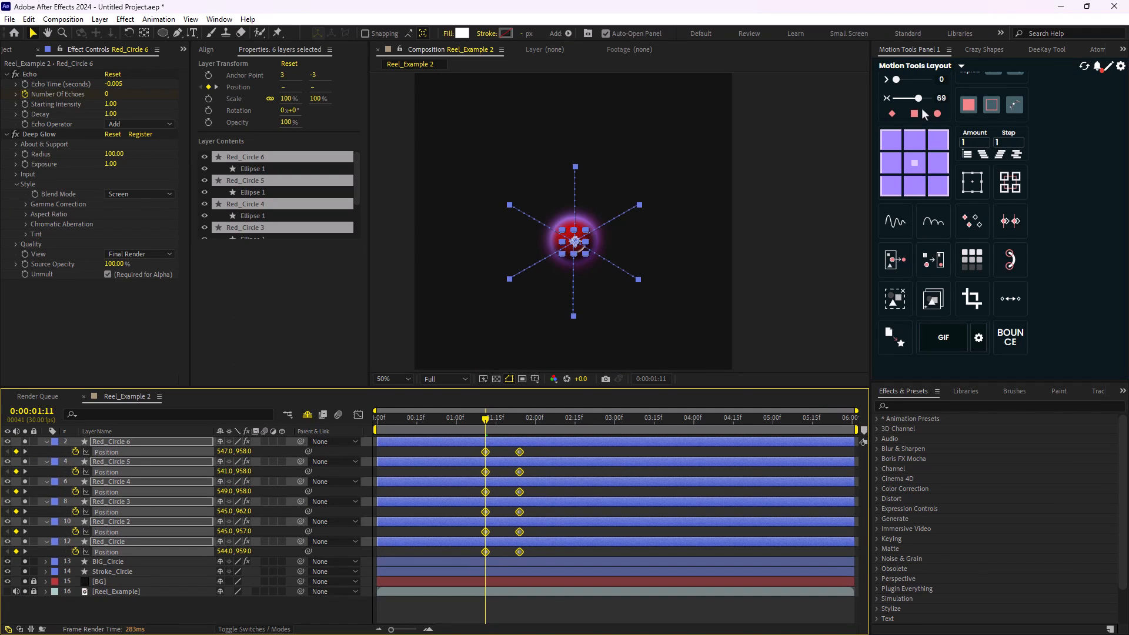
left_click(898, 139)
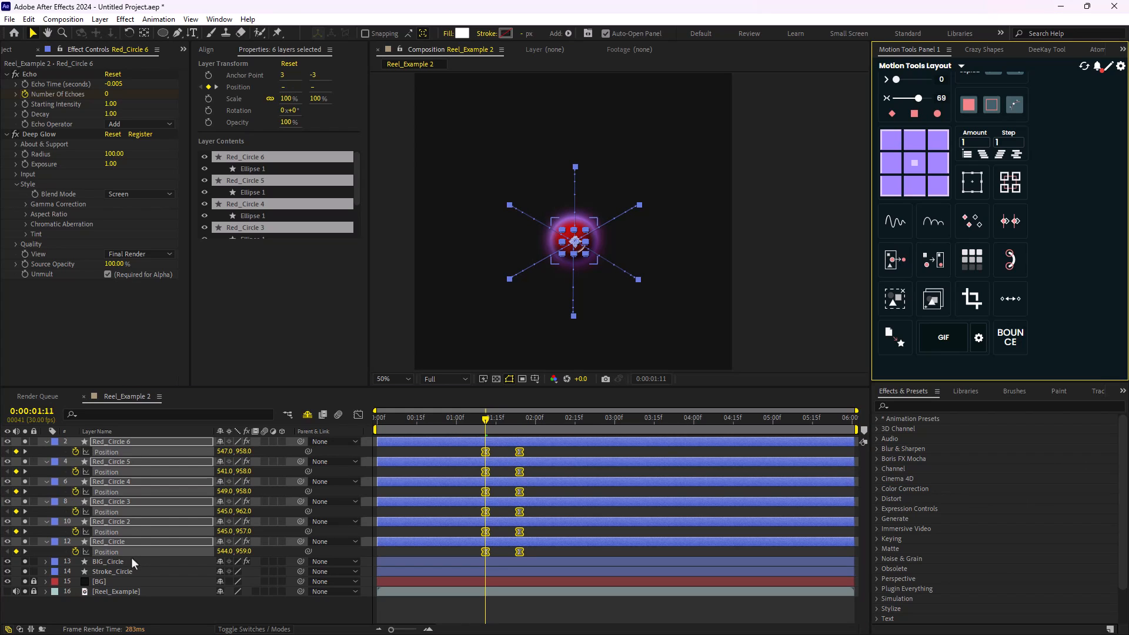
- Reveal the hidden shy layers and unlock all six Red_Circle_Overlay layers
left_click(336, 413)
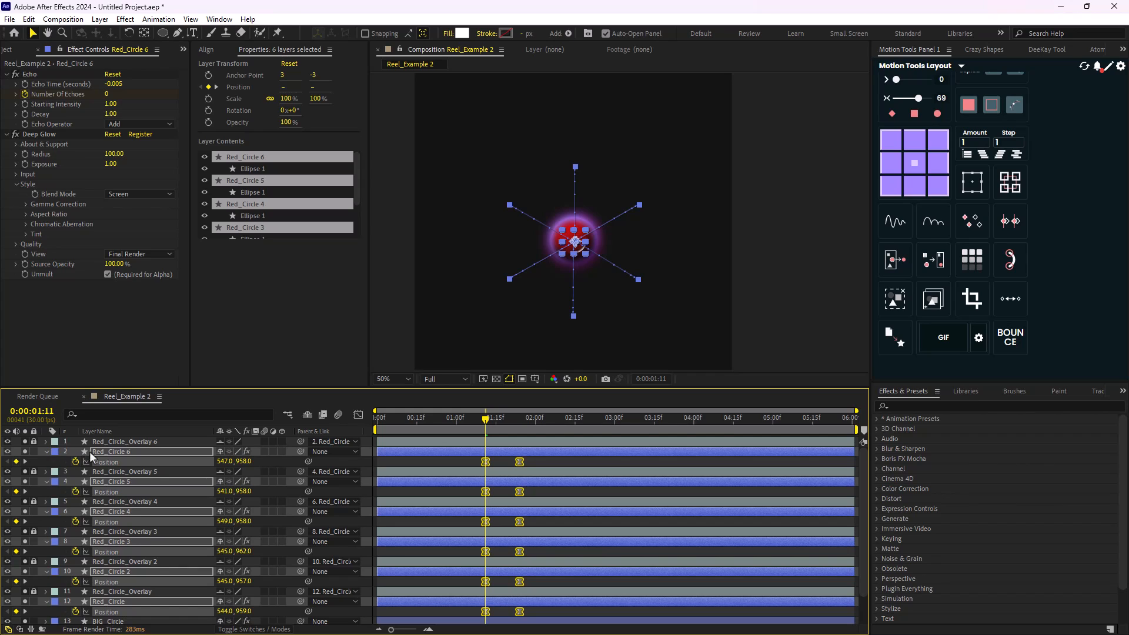
left_click(74, 451)
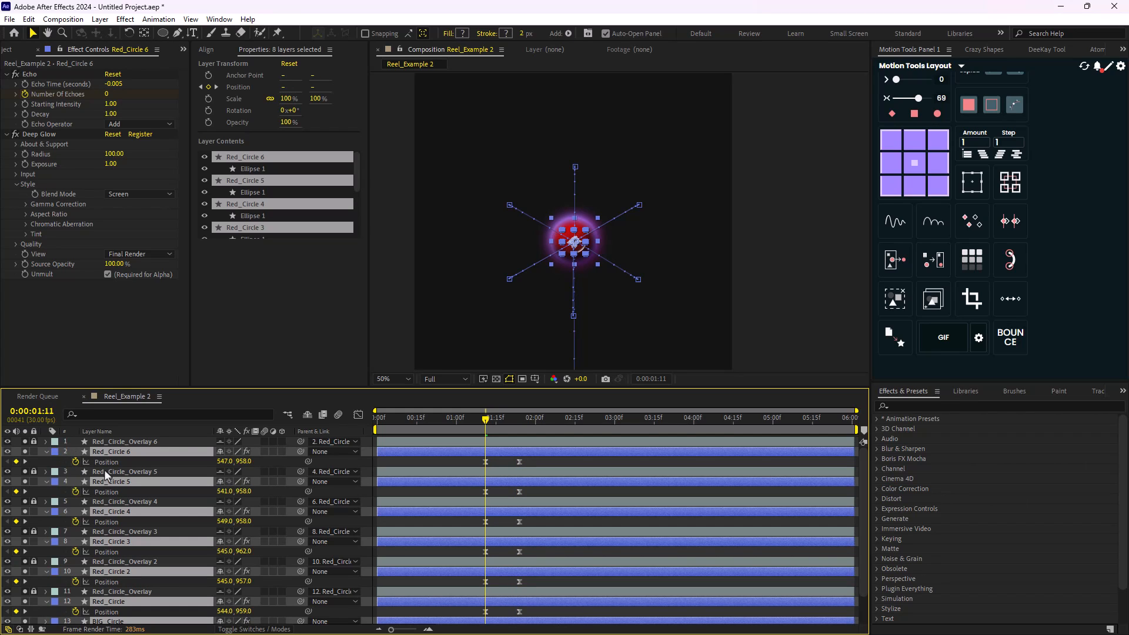
left_click(50, 443)
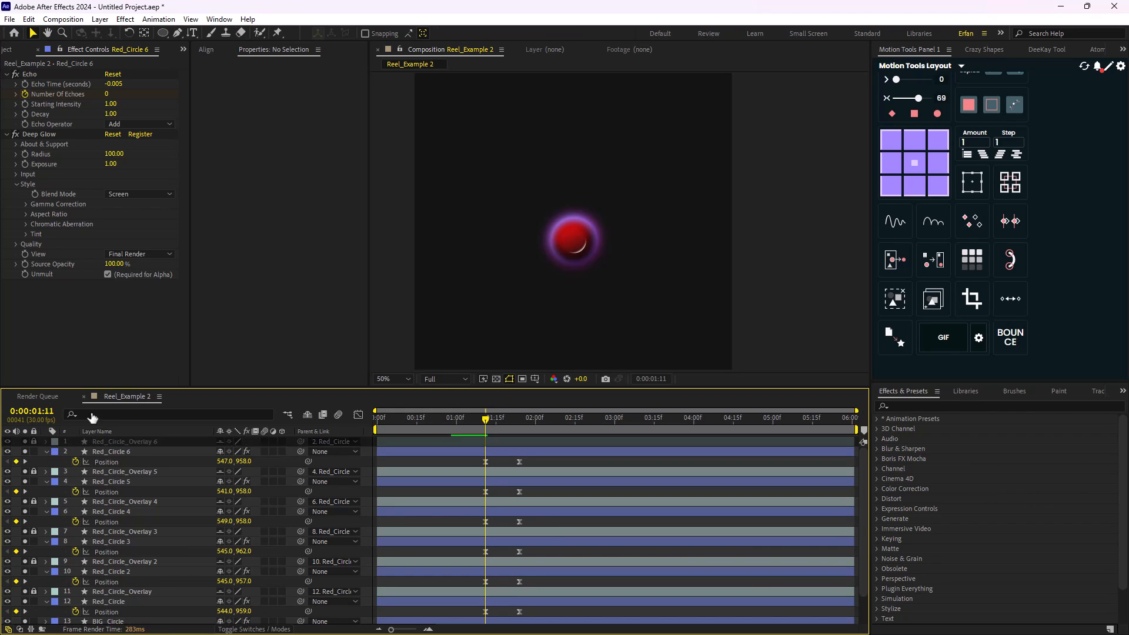
right_click(89, 440)
left_click(31, 440)
left_click_drag(33, 441, 40, 541)
left_click(34, 563)
left_click(34, 592)
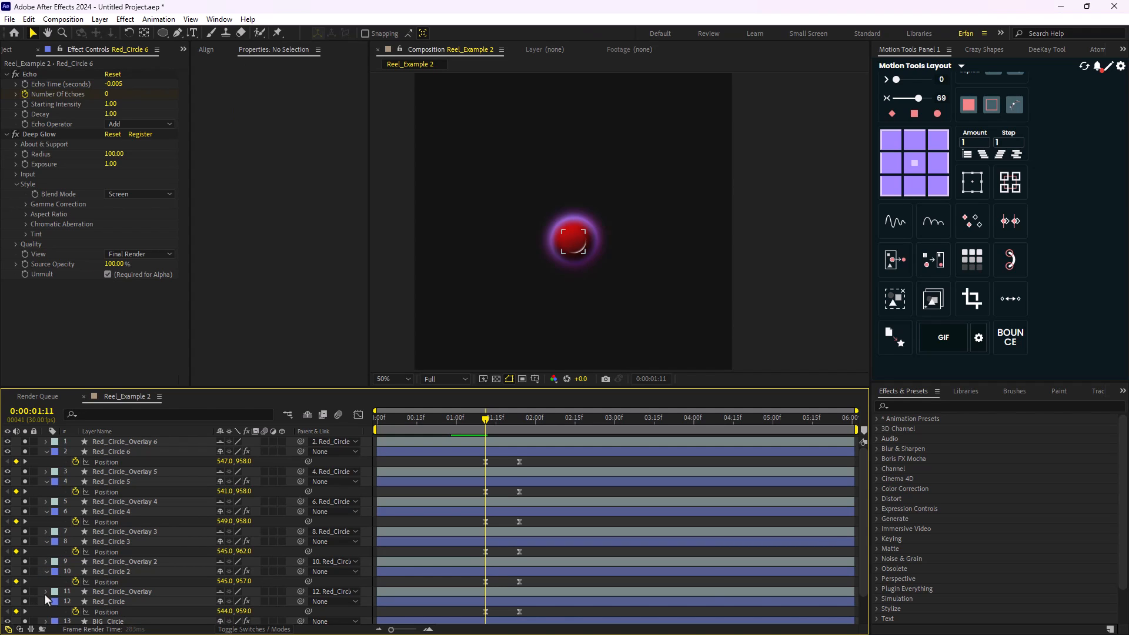
- Collapse the six red circle layers and move them with their overlays directly below BIG_Circle in the layer stack
scroll(41, 597, "down", 2)
scroll(59, 574, "up", 1)
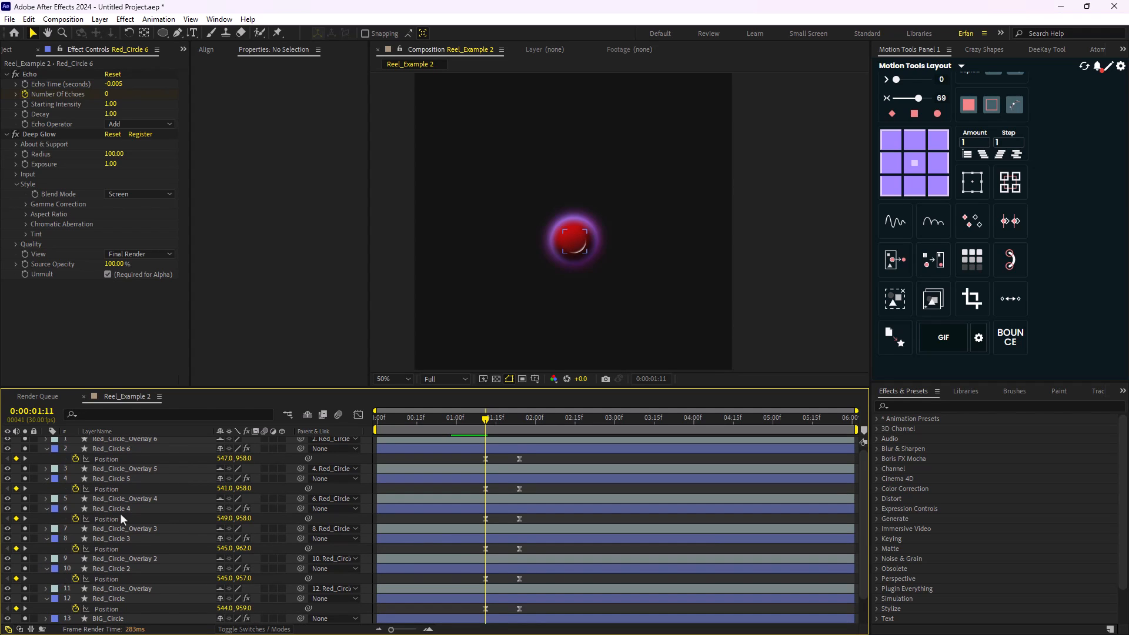
key("grave")
left_click(141, 96)
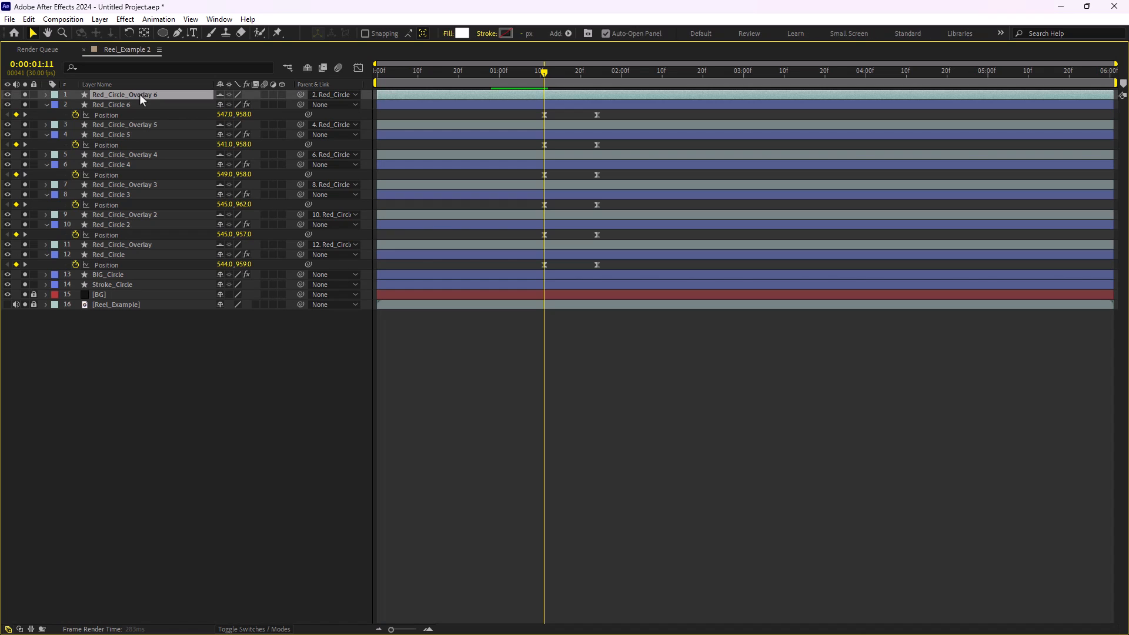
left_click(128, 255, "shift")
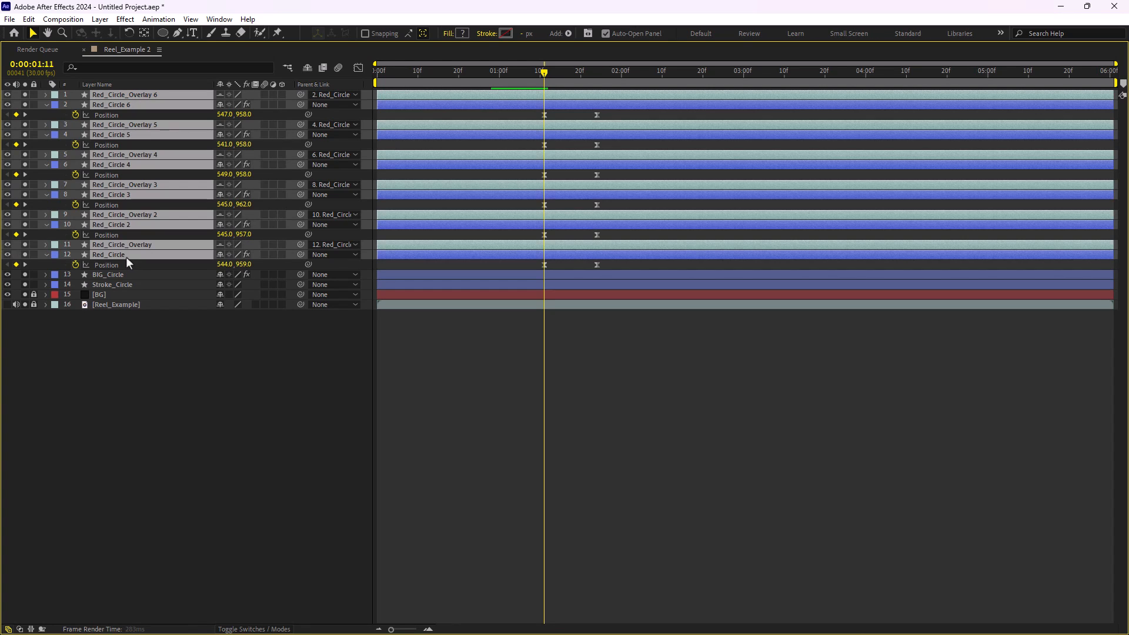
left_click(47, 255)
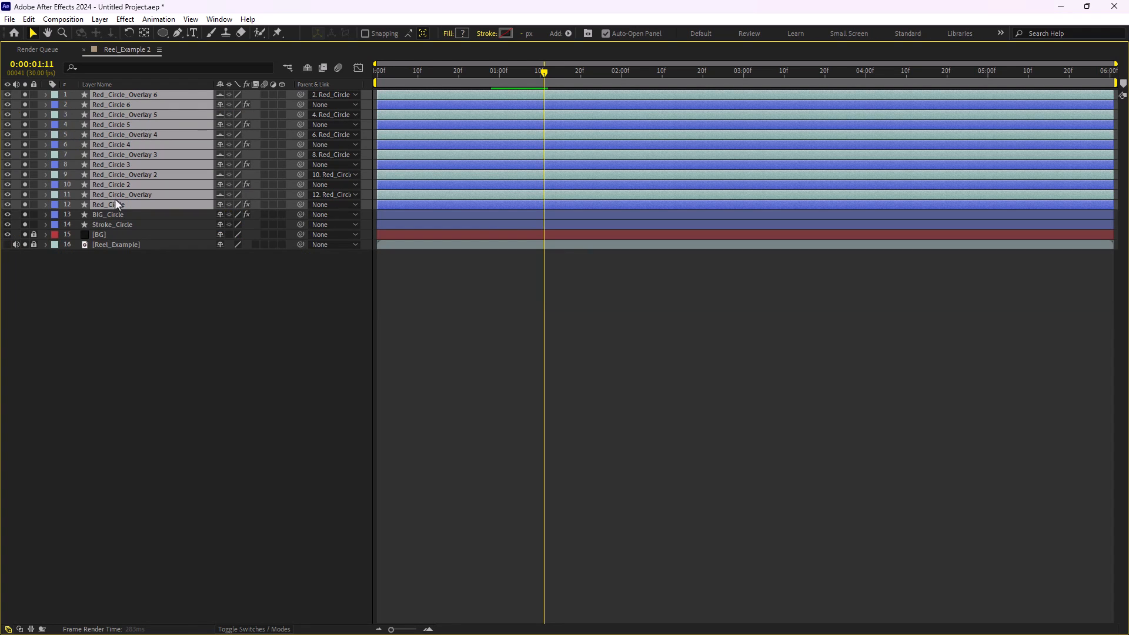
left_click_drag(117, 207, 122, 224)
key("grave")
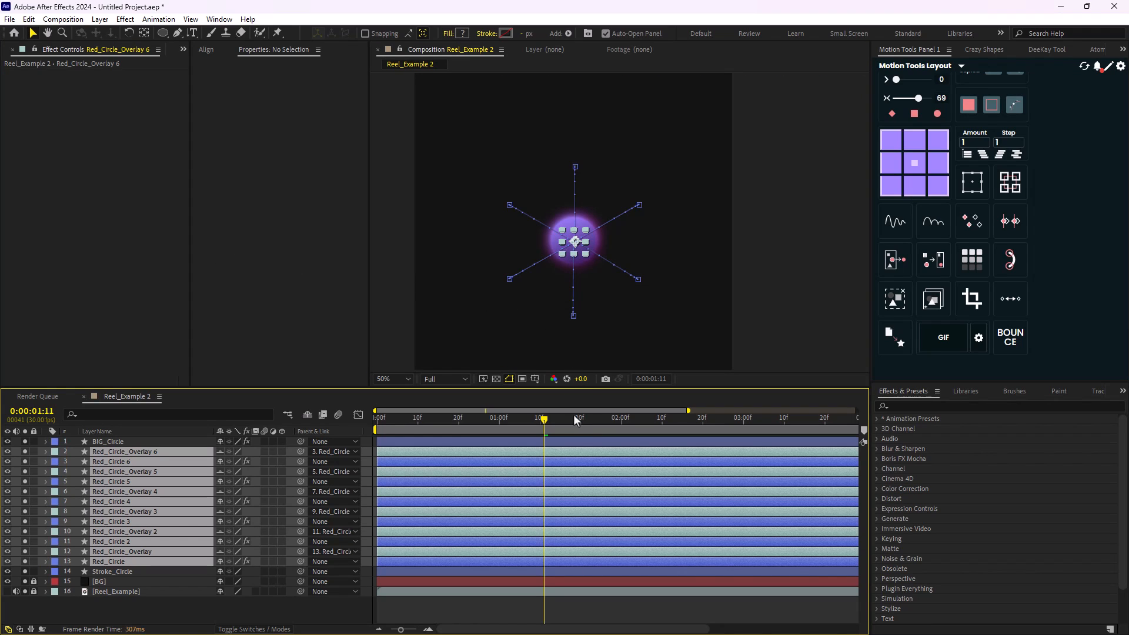
- Preview the composition from its first frame to check the new layer order
key("Home")
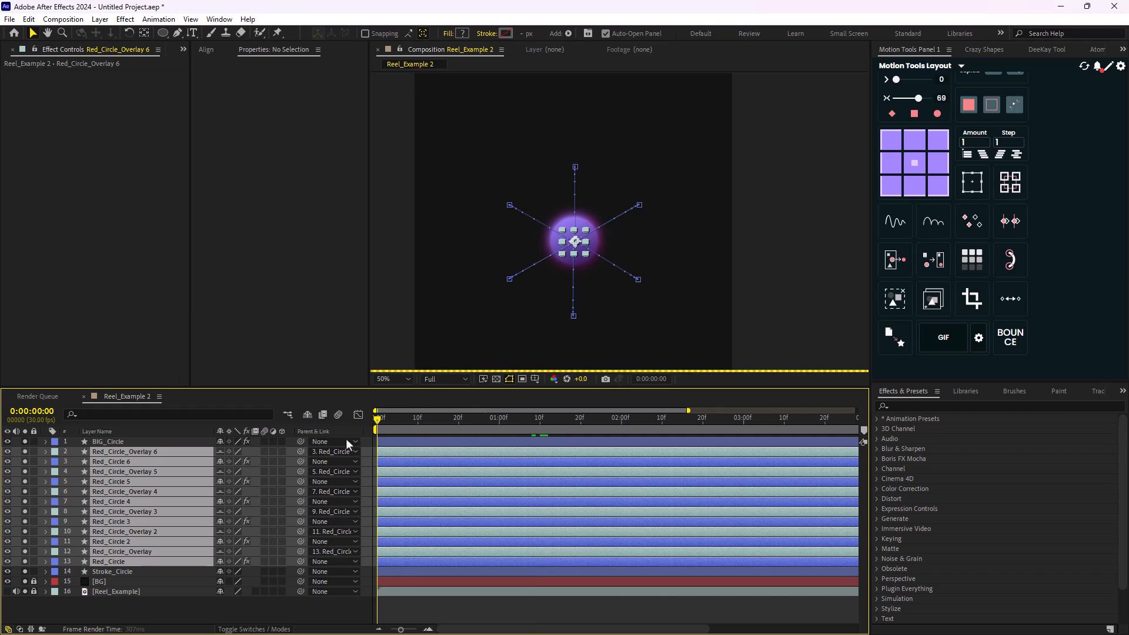
left_click(346, 606)
scroll(546, 262, "down", 2)
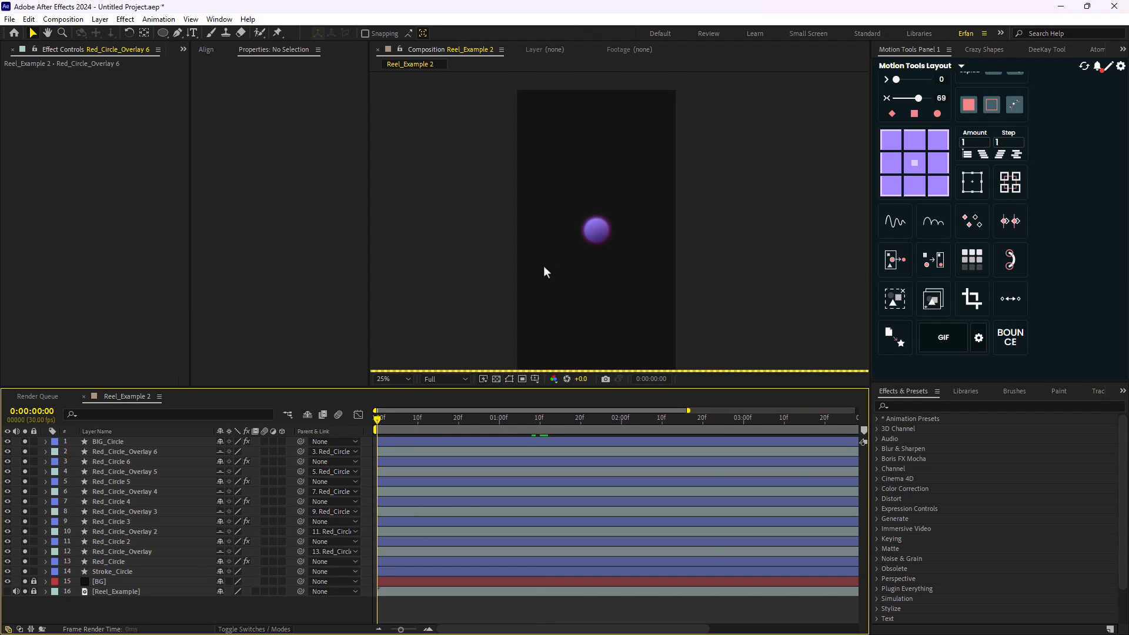
scroll(543, 266, "down", 2)
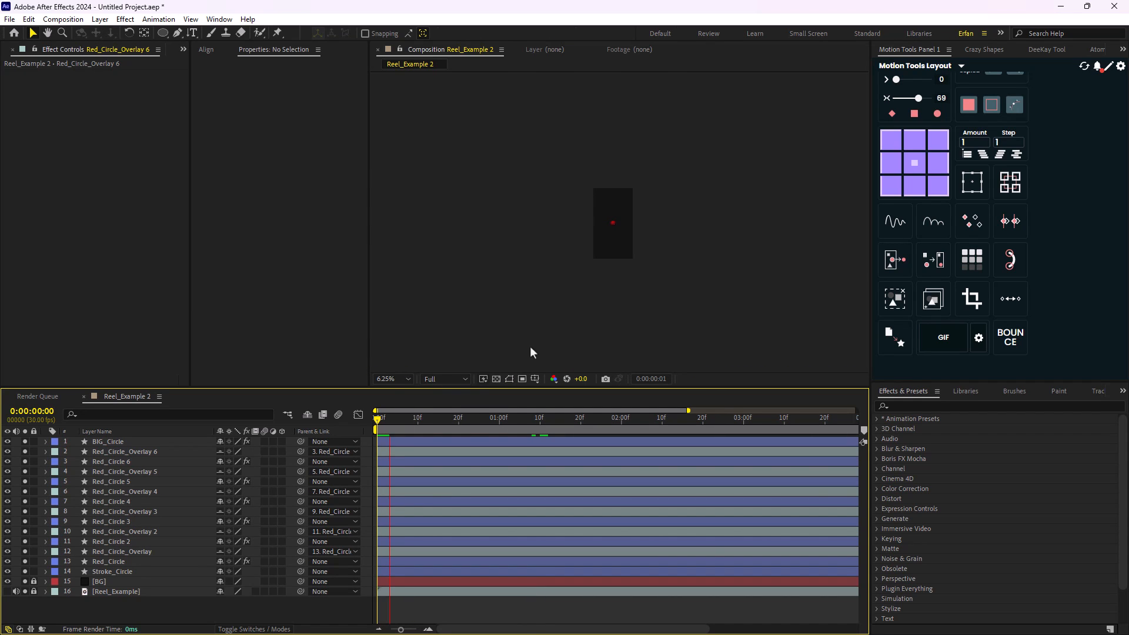
key("space")
left_click(509, 379)
scroll(619, 223, "up", 2)
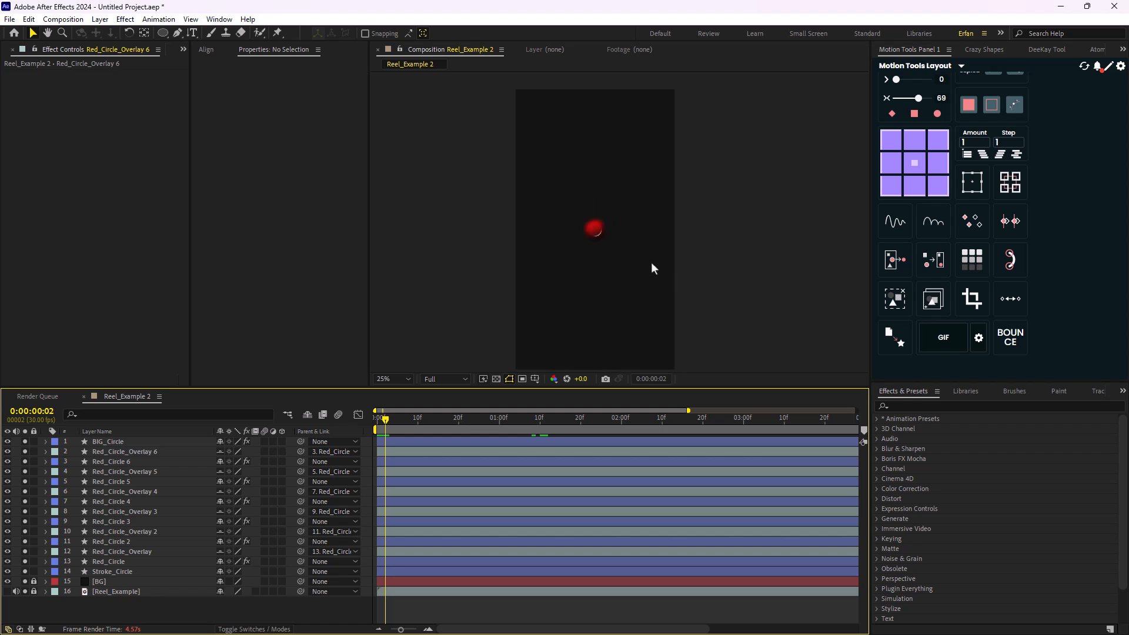
scroll(601, 297, "down", 1)
- Place the current time at 0:00:00:28 and give BIG_Circle and Stroke_Circle a yellow label
left_click_drag(390, 419, 489, 439)
key("ctrl+z")
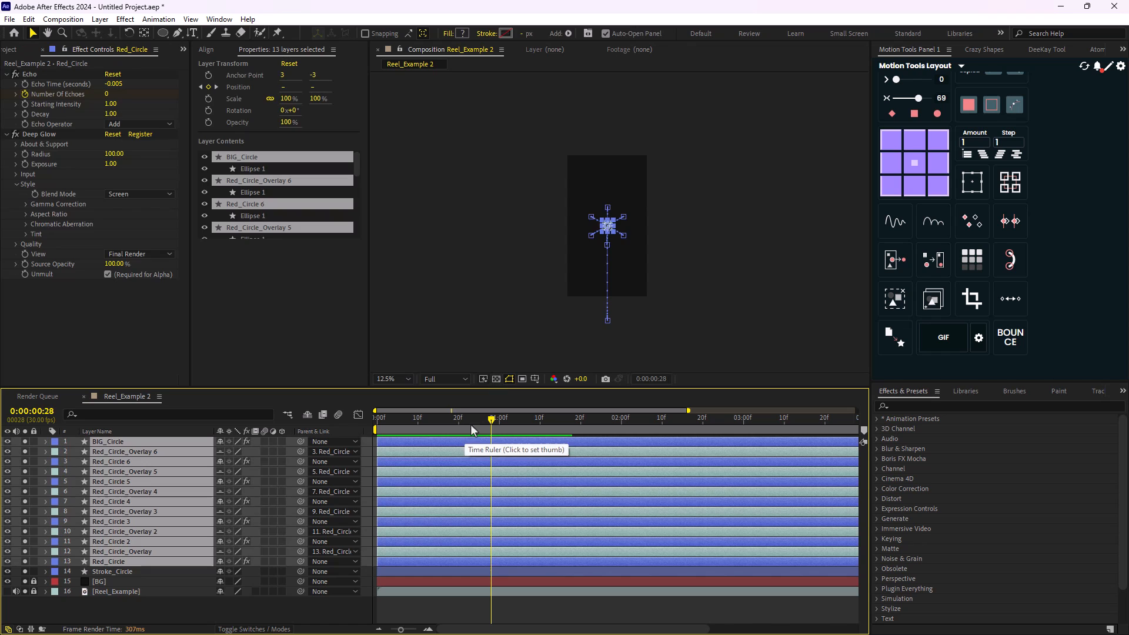
left_click(152, 600)
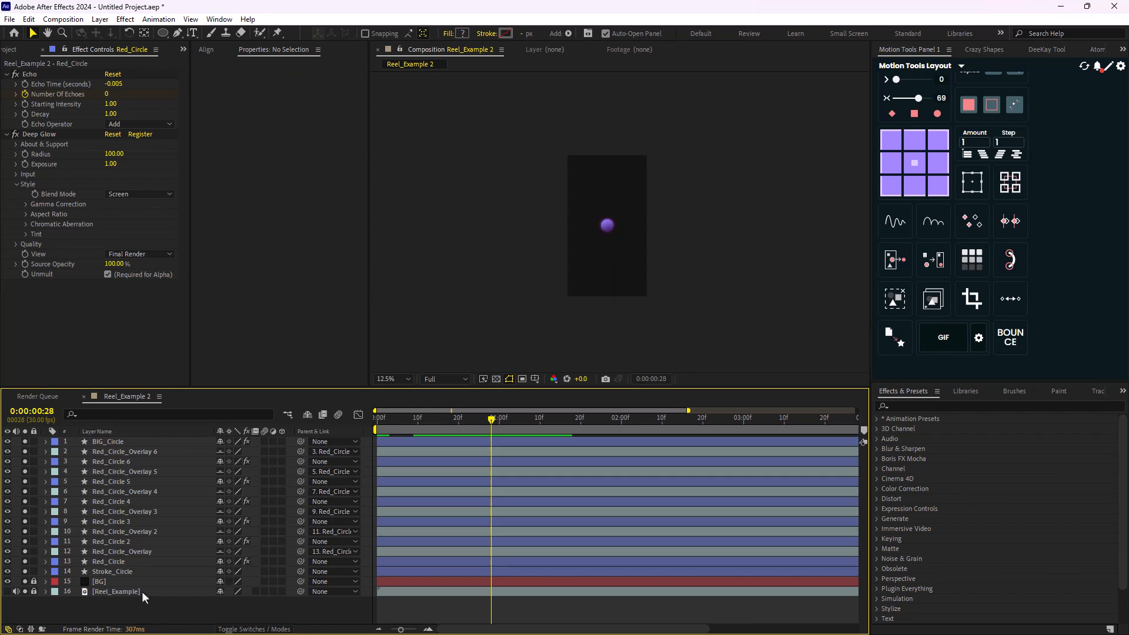
left_click(117, 443)
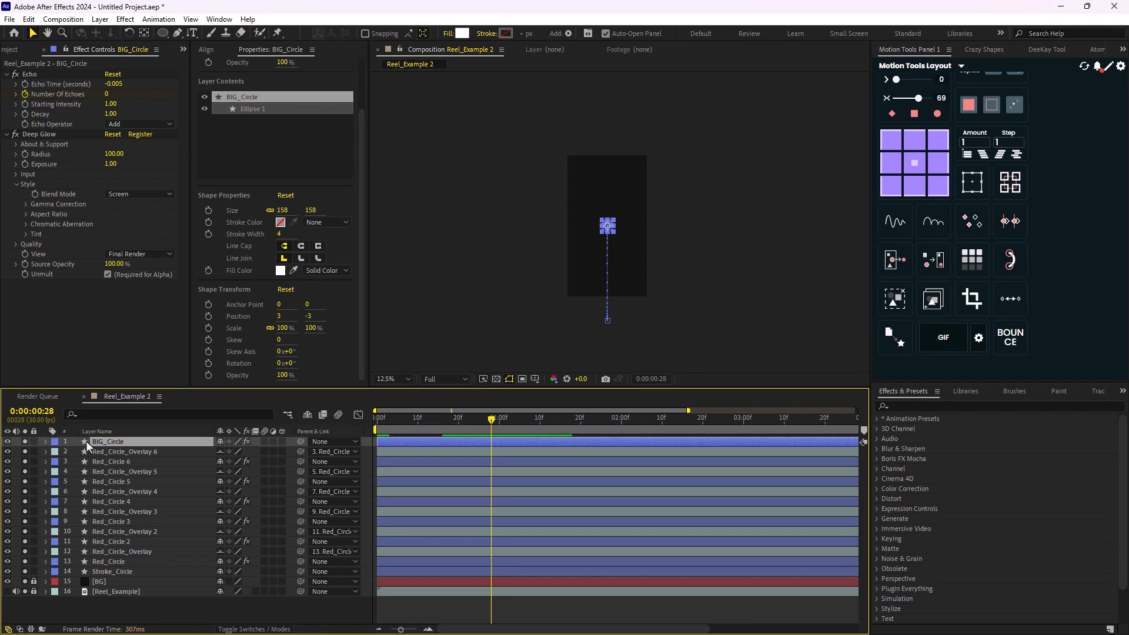
left_click(118, 572, "ctrl")
left_click(54, 442)
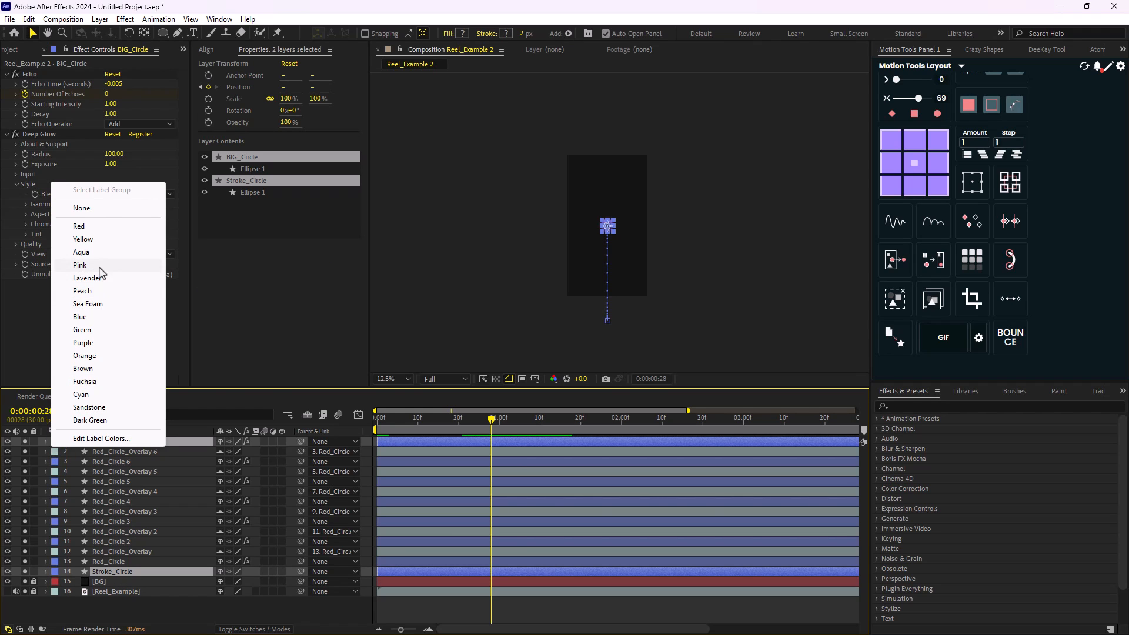
left_click(93, 241)
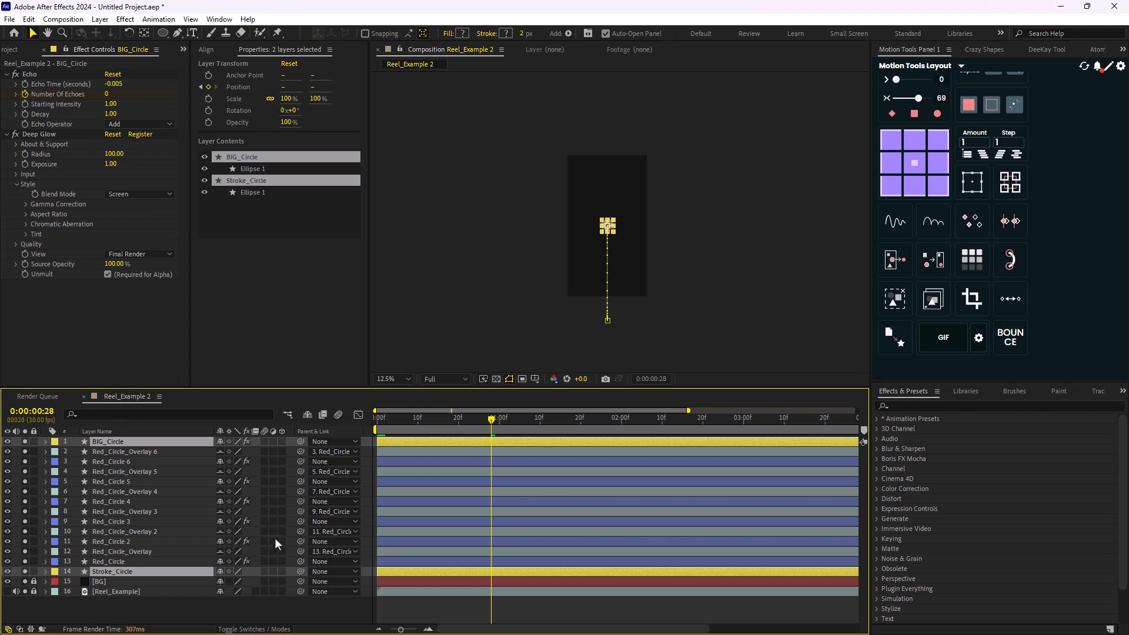
- Trim the start of all red circle and overlay layers to 0:00:00:28
left_click(128, 451)
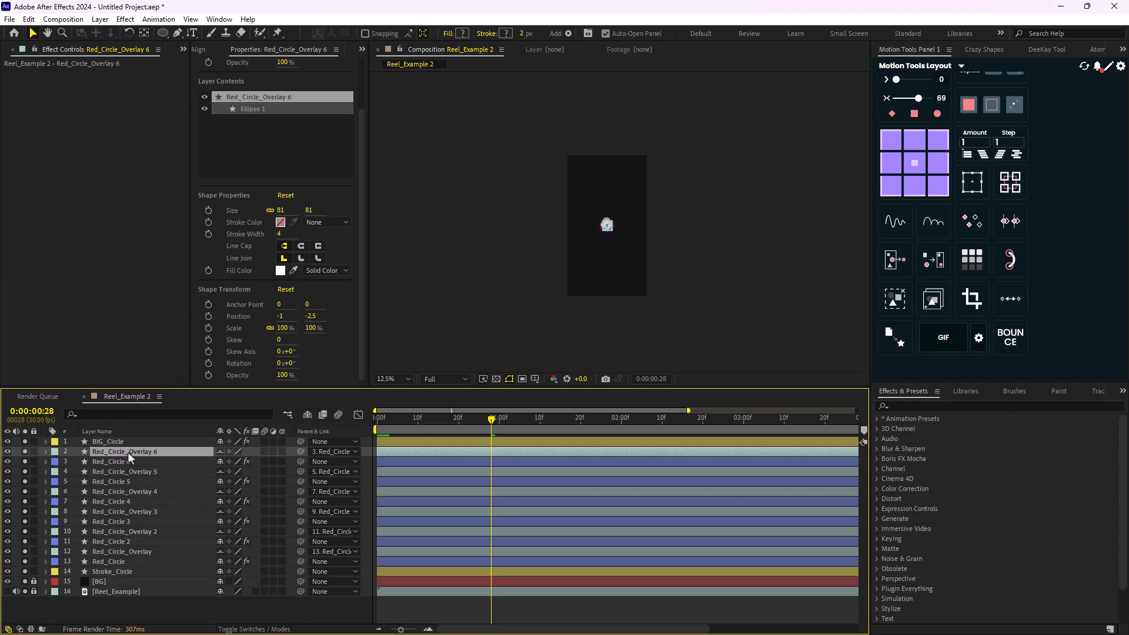
left_click(133, 563, "shift")
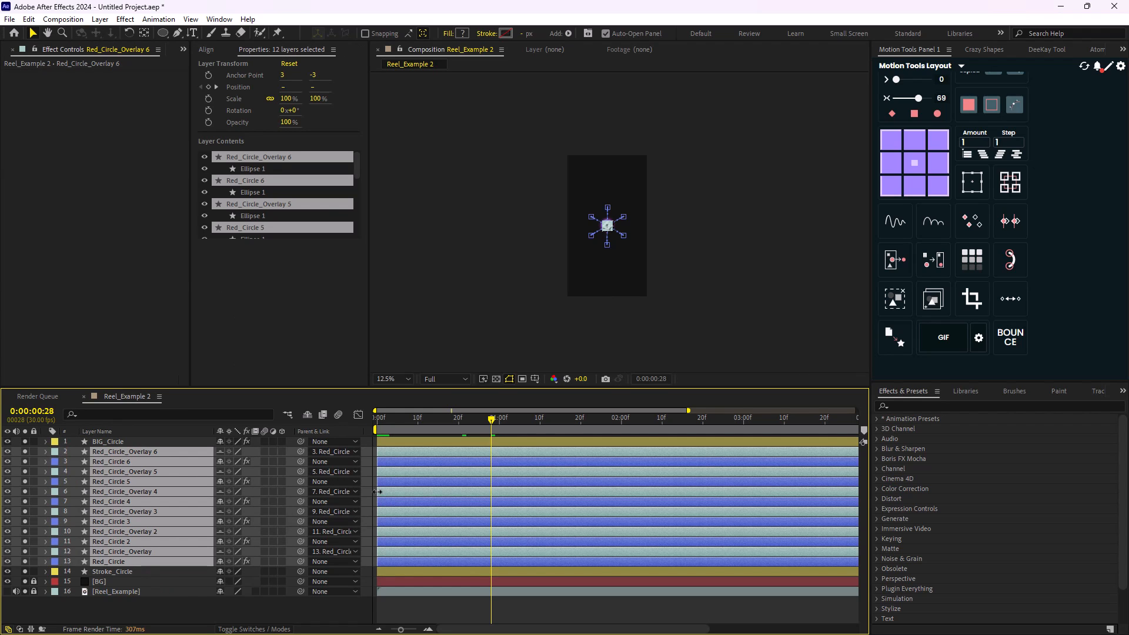
key("alt+bracketleft")
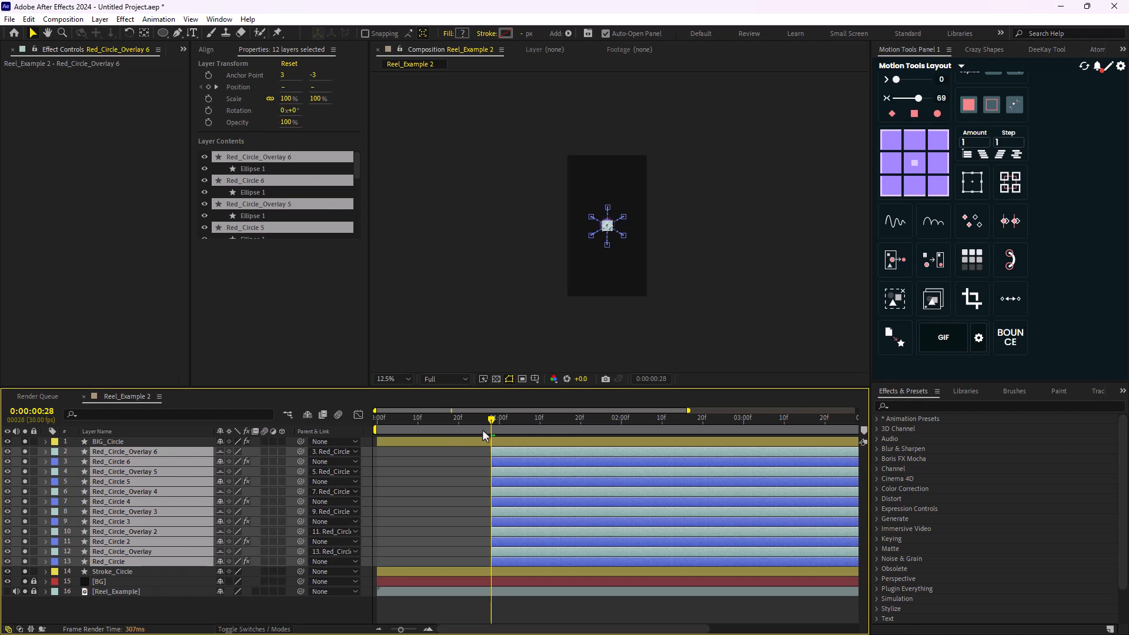
- Play the animation from the start and stop at 0:00:02:08 to inspect the spread circles
left_click_drag(485, 426, 281, 471)
left_click(329, 612)
key("space")
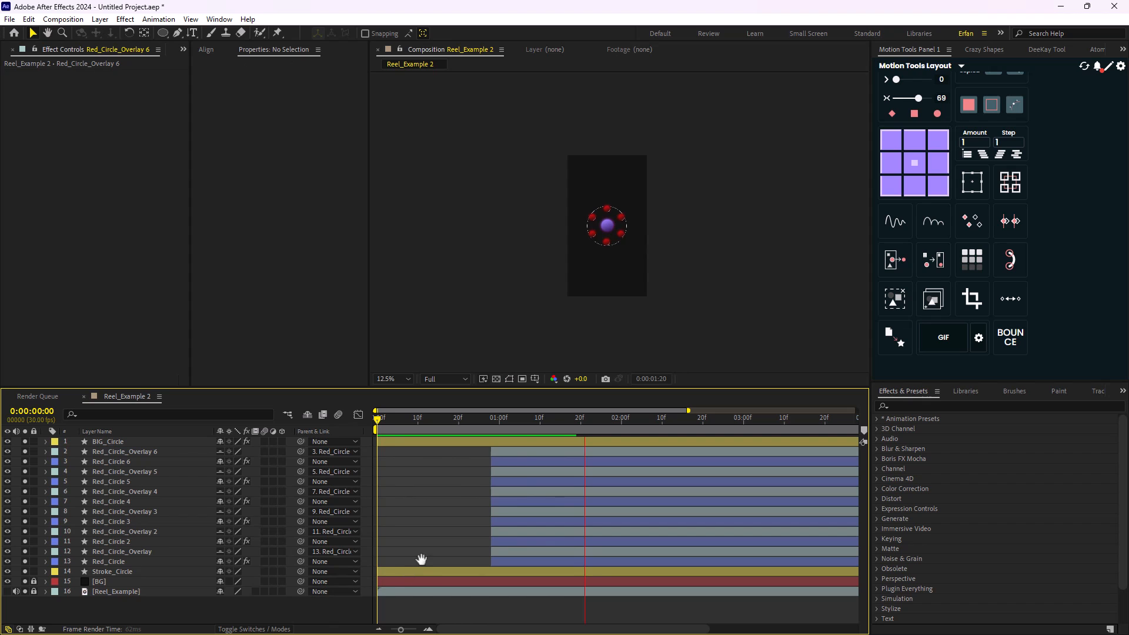
key("space")
key("space")
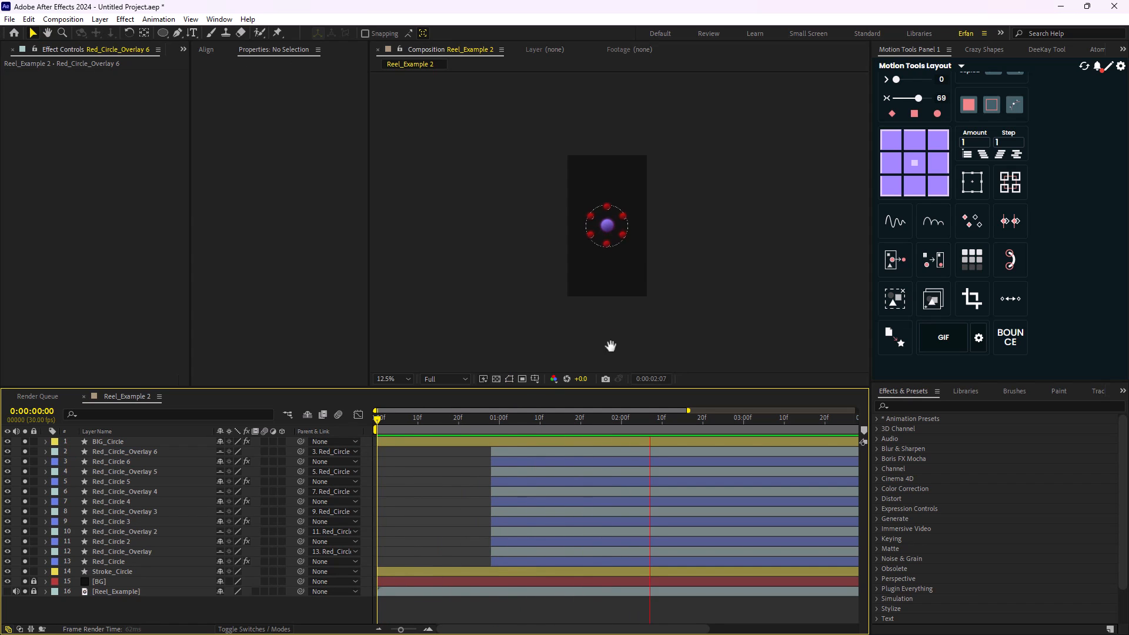
scroll(634, 255, "up", 3)
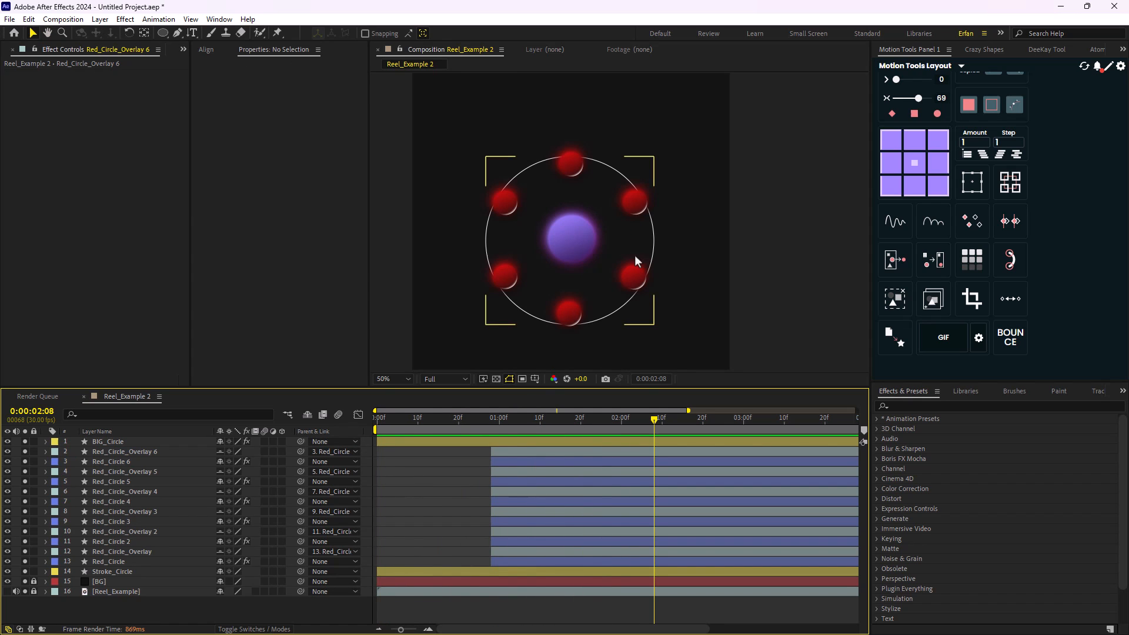
- Align Red_Circle's two Number Of Echoes keyframes with its Position keyframes
left_click(118, 561)
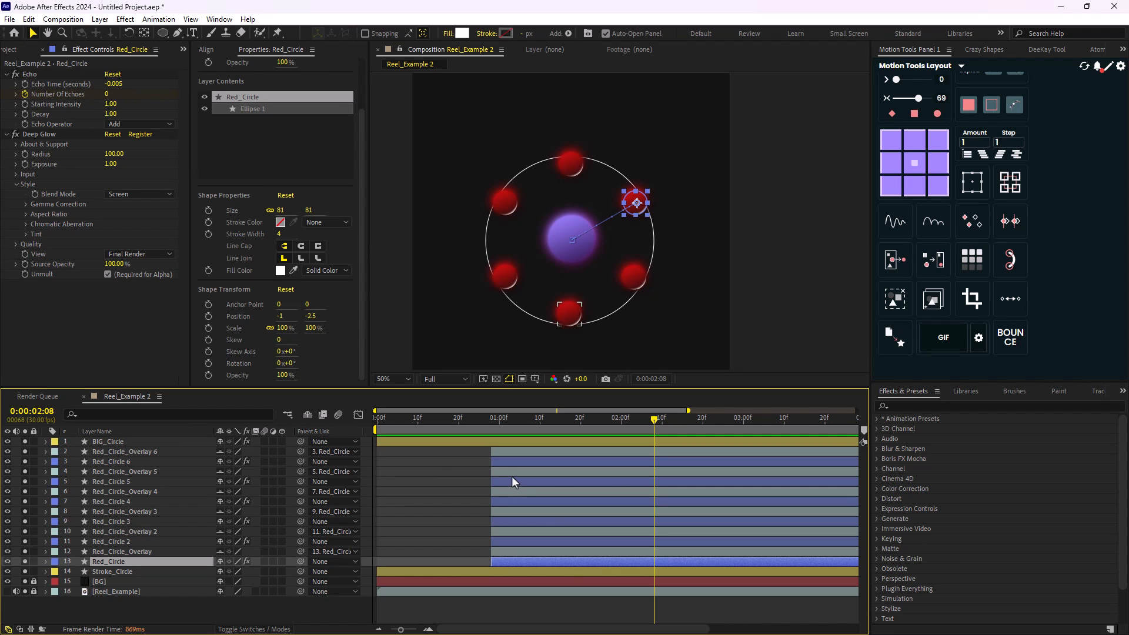
key("u")
left_click_drag(503, 577, 542, 596)
left_click(663, 581)
left_click_drag(661, 581, 597, 584)
- Align Red_Circle 2's two Number Of Echoes keyframes with its Position keyframes
left_click(124, 542)
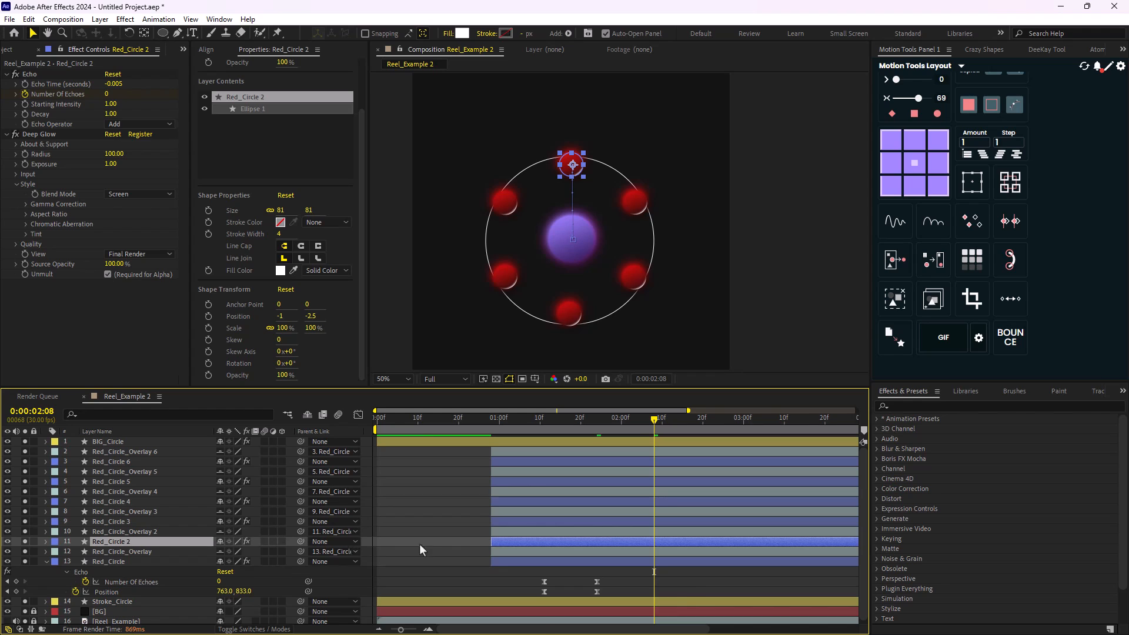
key("u")
left_click_drag(511, 554, 554, 569)
left_click(674, 562)
left_click_drag(658, 561, 598, 562)
- Align Red_Circle 3's two Number Of Echoes keyframes with its Position keyframes
left_click(125, 521)
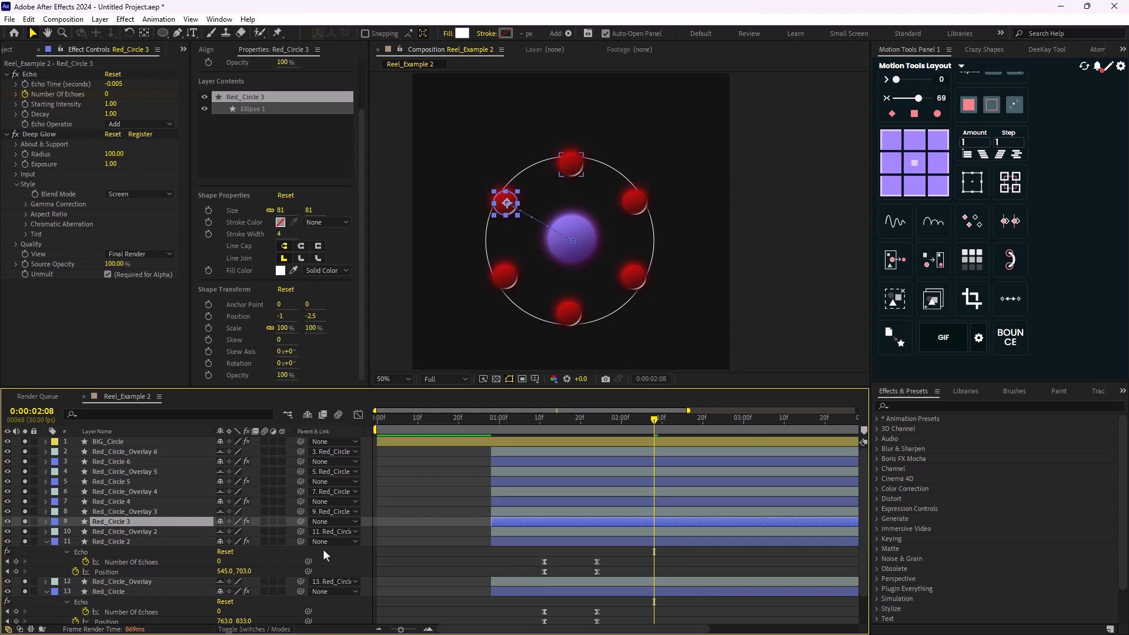
key("u")
left_click_drag(515, 536, 395, 548)
left_click(501, 540)
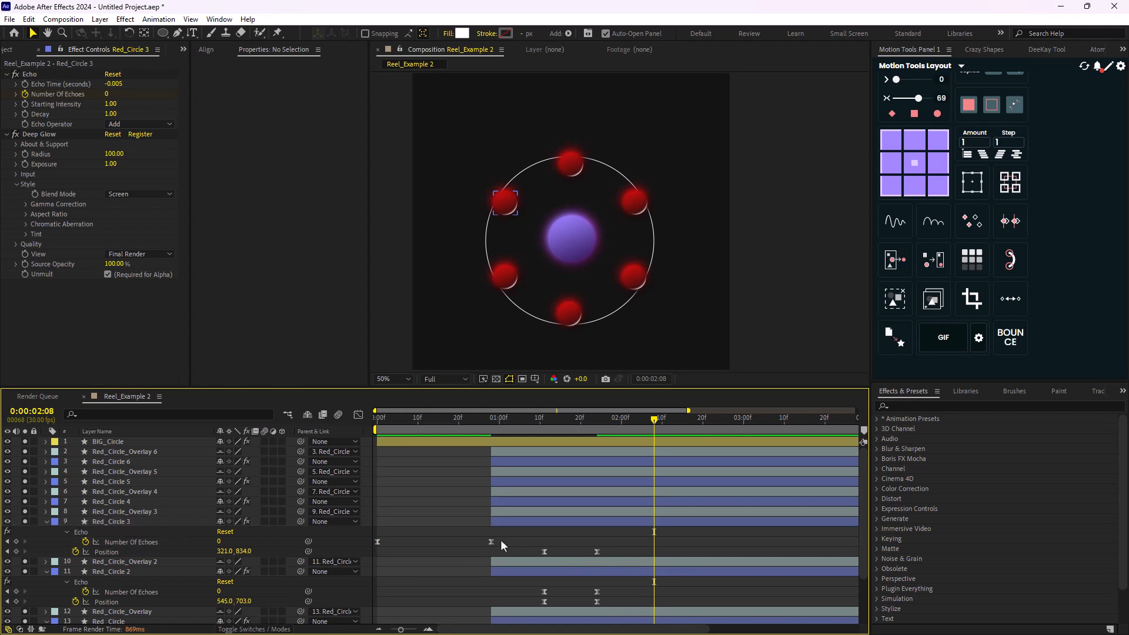
left_click_drag(501, 540, 374, 548)
left_click_drag(377, 541, 544, 542)
left_click(672, 539)
left_click_drag(659, 542, 597, 542)
- Align the Number Of Echoes keyframes of Red_Circle 4, 5 and 6 with their Position keyframes
left_click(126, 501)
key("u")
left_click_drag(509, 516, 544, 502)
left_click(129, 483)
key("u")
left_click(672, 500)
left_click_drag(658, 502, 599, 482)
left_click(138, 463)
key("u")
- Preview the burst with the retimed echoes from 0:00:00:20, and again from the first frame
left_click_drag(461, 420, 458, 450)
key("space")
scroll(569, 274, "down", 2)
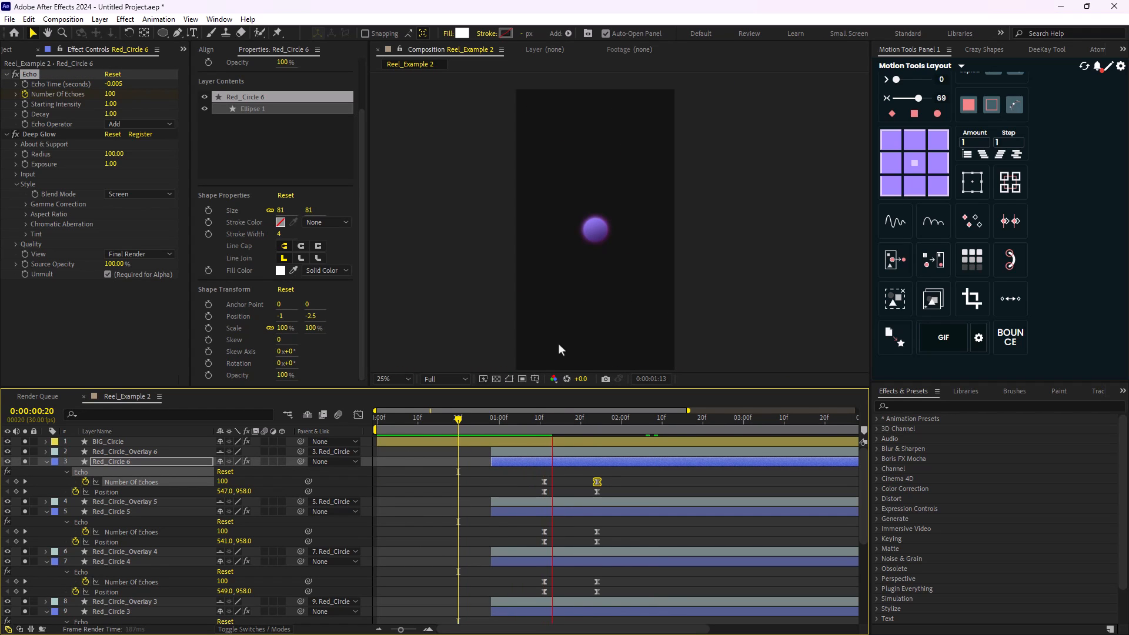
key("space")
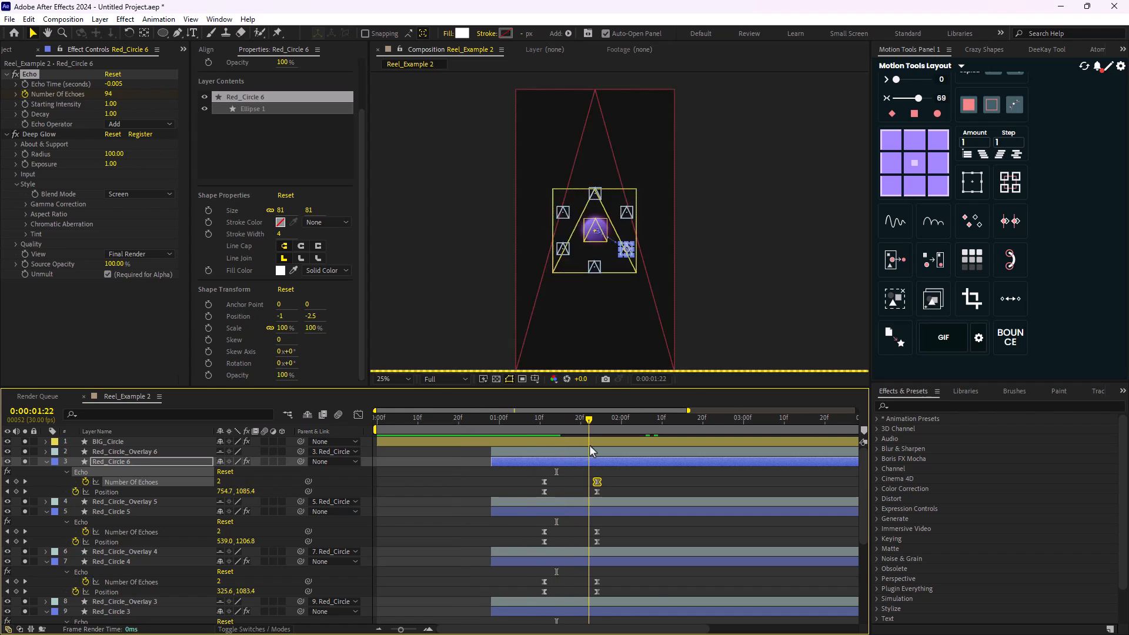
left_click_drag(590, 447, 343, 436)
key("comma")
key("comma")
key("space")
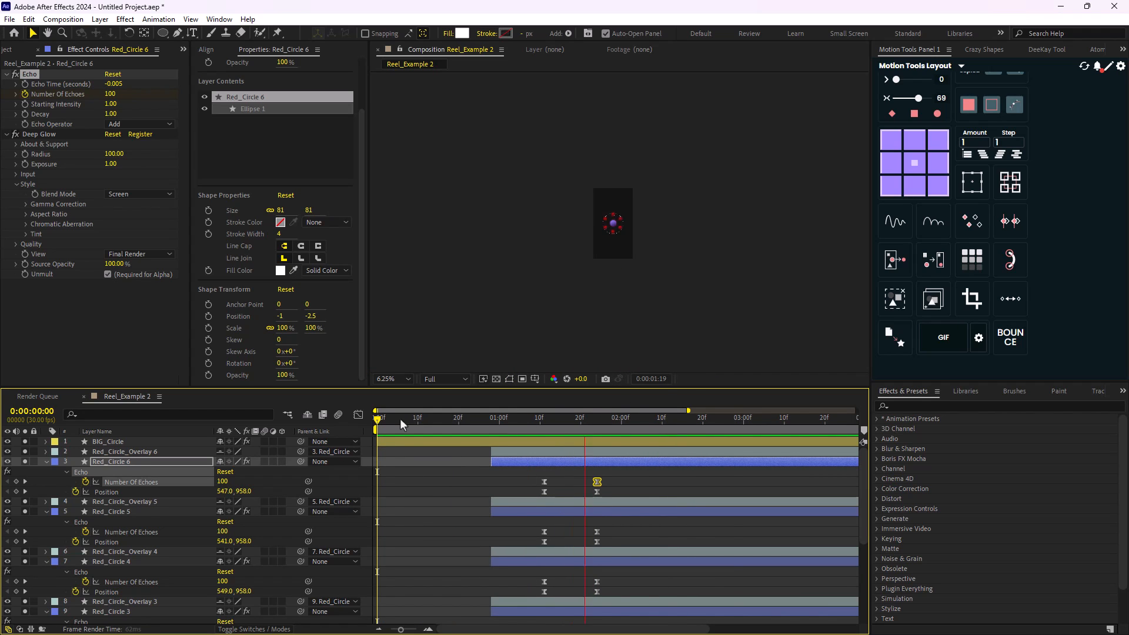
key("period")
key("period")
key("period")
key("period")
- Go to 0:00:01:29, collapse the properties of all layers and deselect everything
left_click_drag(731, 419, 617, 422)
scroll(130, 554, "down", 3)
scroll(130, 554, "up", 3)
key("ctrl+a")
key("u")
left_click(44, 442)
key("F2")
- Move the Stroke_Circle layer directly below BIG_Circle so it sits above the red circles
scroll(687, 218, "up", 1)
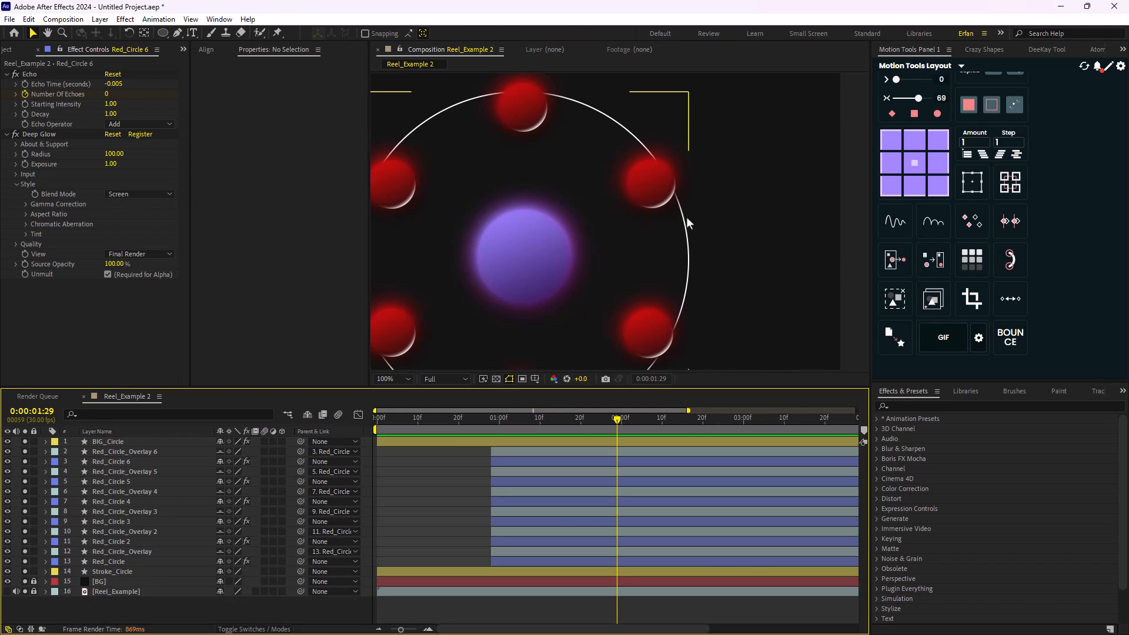
left_click(119, 570)
scroll(524, 262, "down", 2)
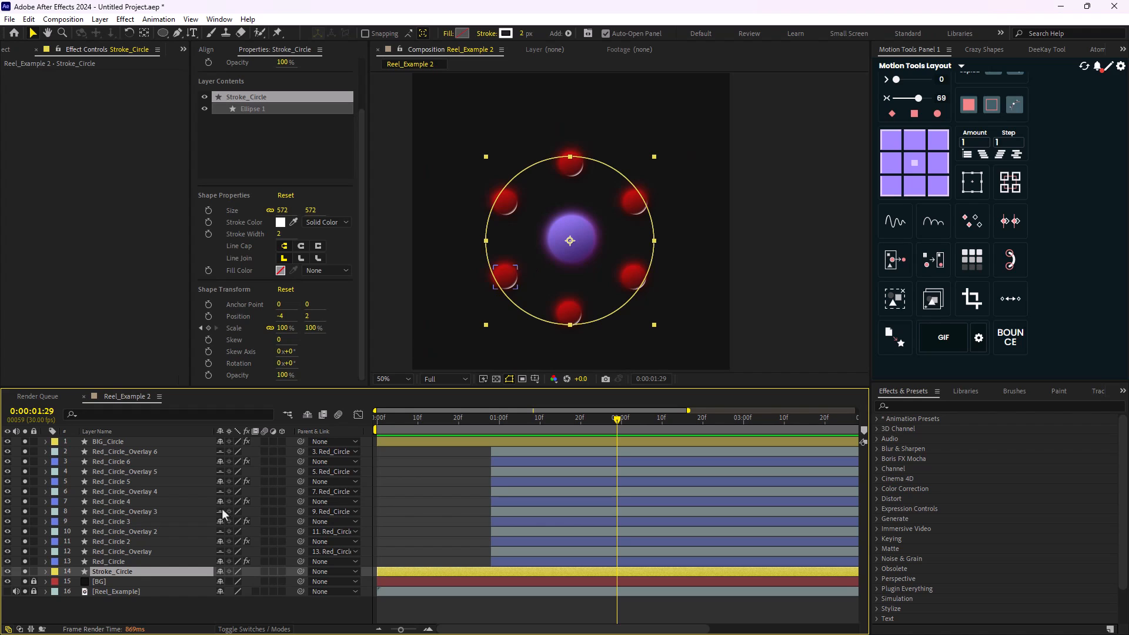
left_click_drag(121, 573, 136, 448)
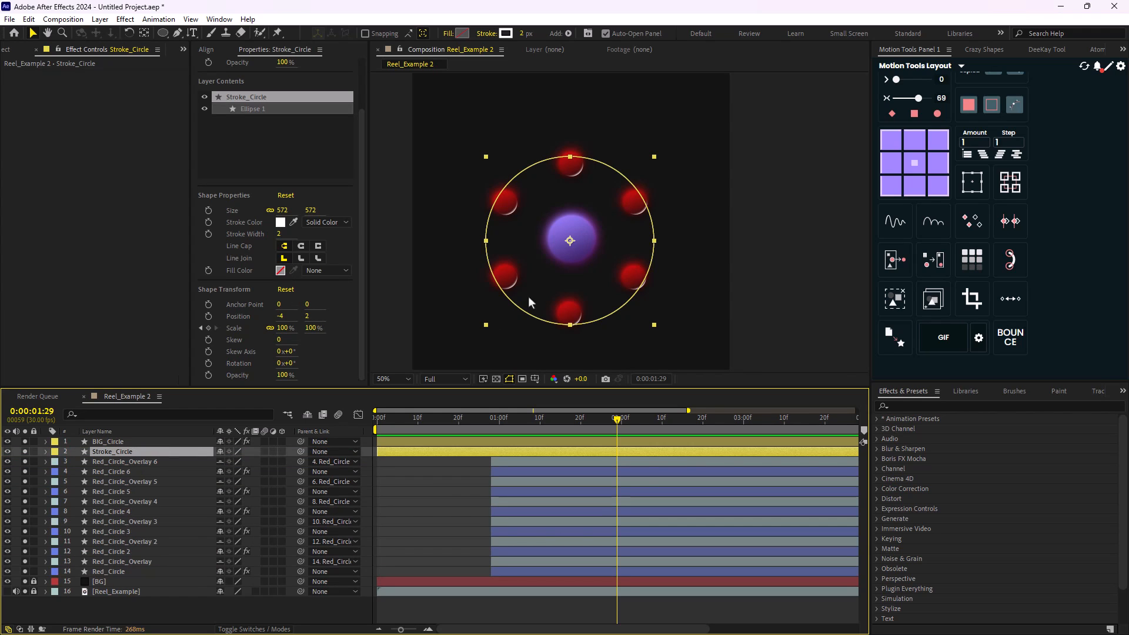
scroll(503, 288, "up", 2)
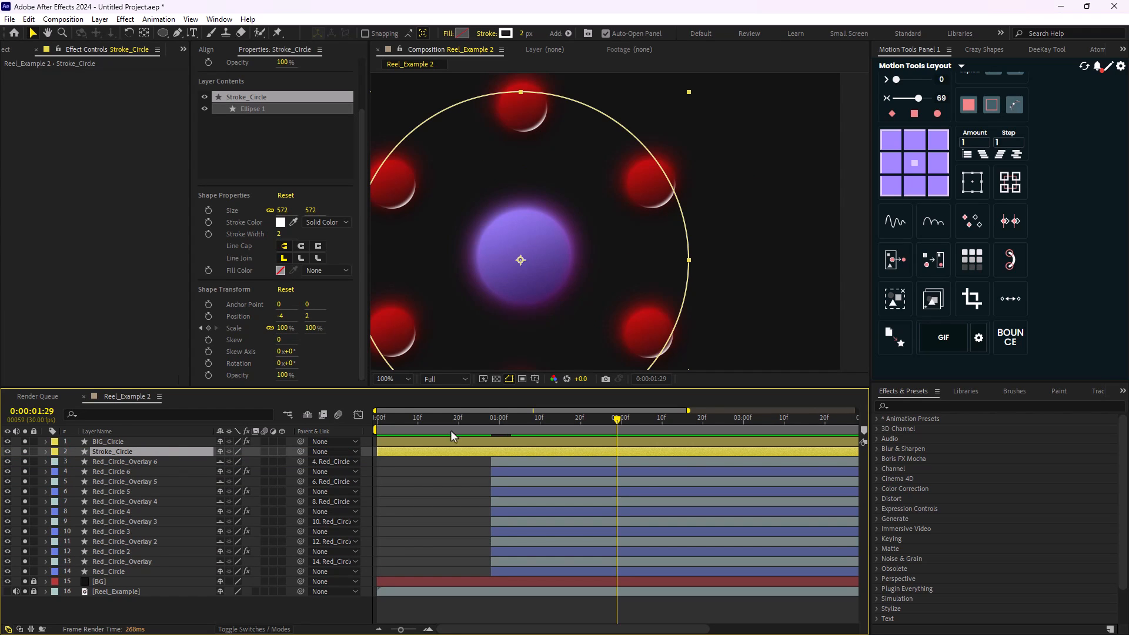
- Add 100% Opacity keyframes to the Stroke_Circle layer at 0:00:01:29 and 0:00:01:20
key("t")
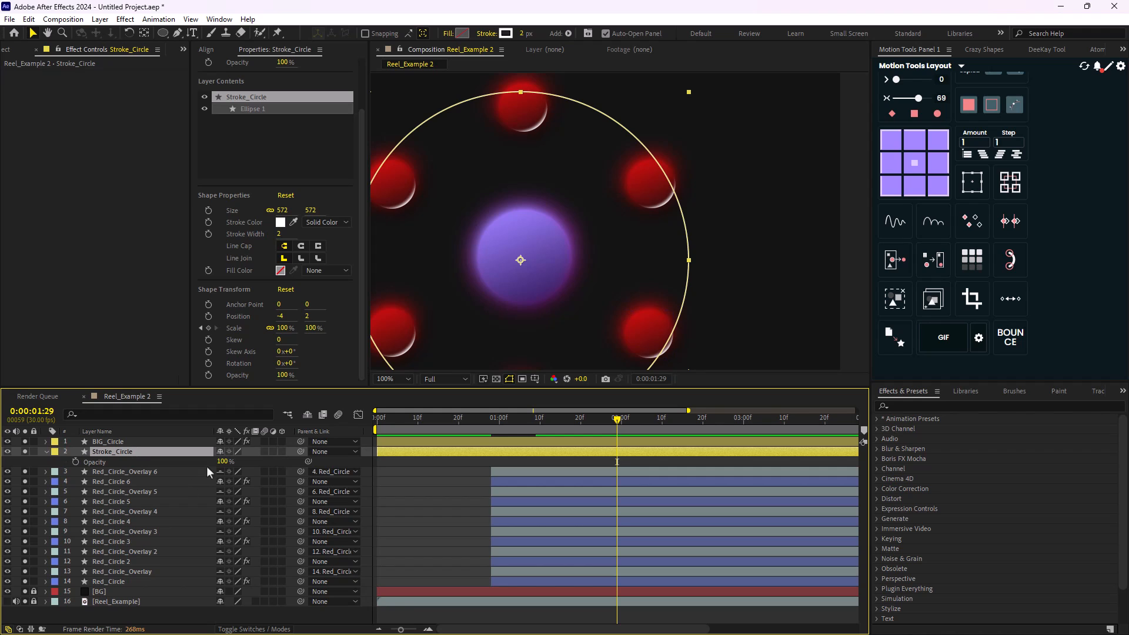
left_click(75, 462)
mouse_move(617, 420)
left_mouse_down()
mouse_move(576, 429)
mouse_move(613, 432)
mouse_move(579, 442)
left_mouse_up()
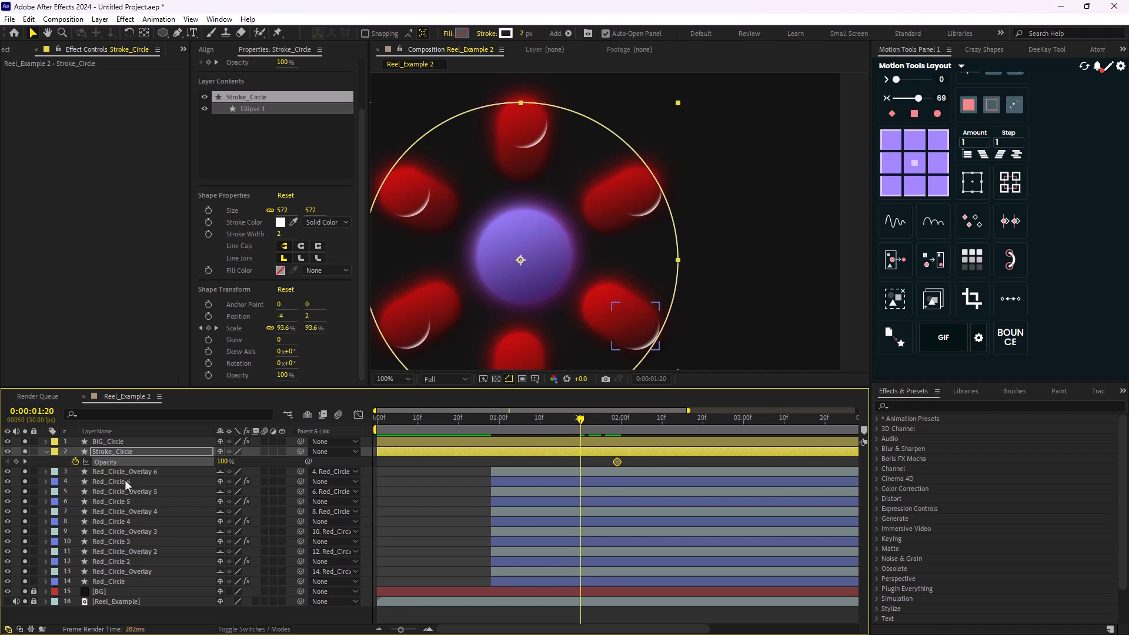
left_click(15, 462)
- Set the Stroke_Circle opacity to 0% at 0:00:01:29 so the ring fades out
left_click_drag(581, 427, 615, 434)
left_click(222, 462)
type("5")
key("Return")
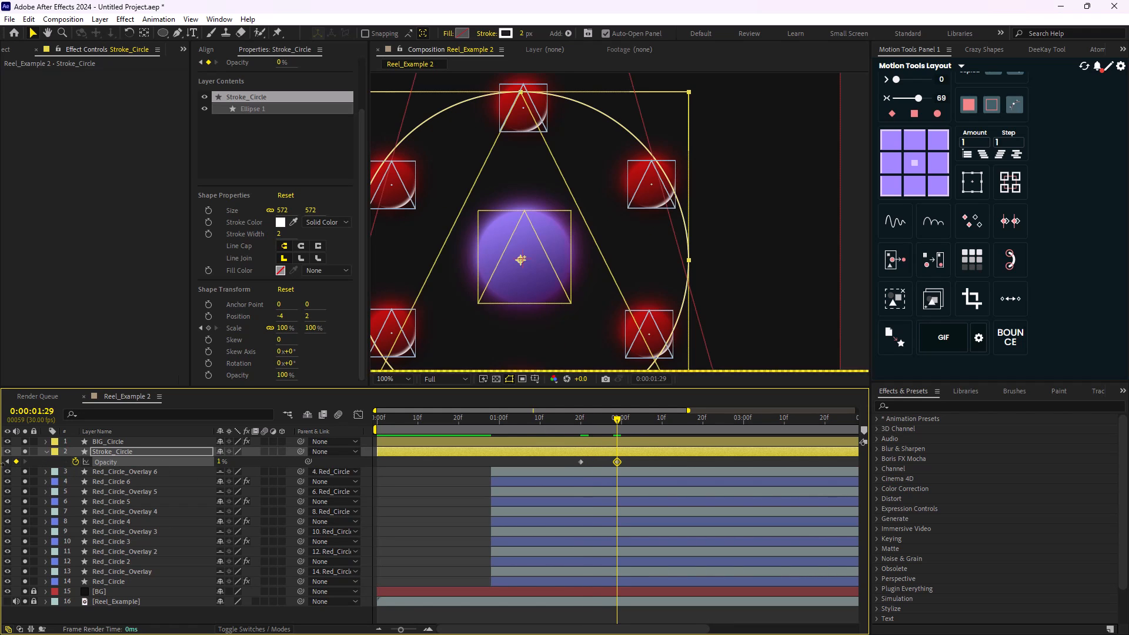
left_click(638, 463)
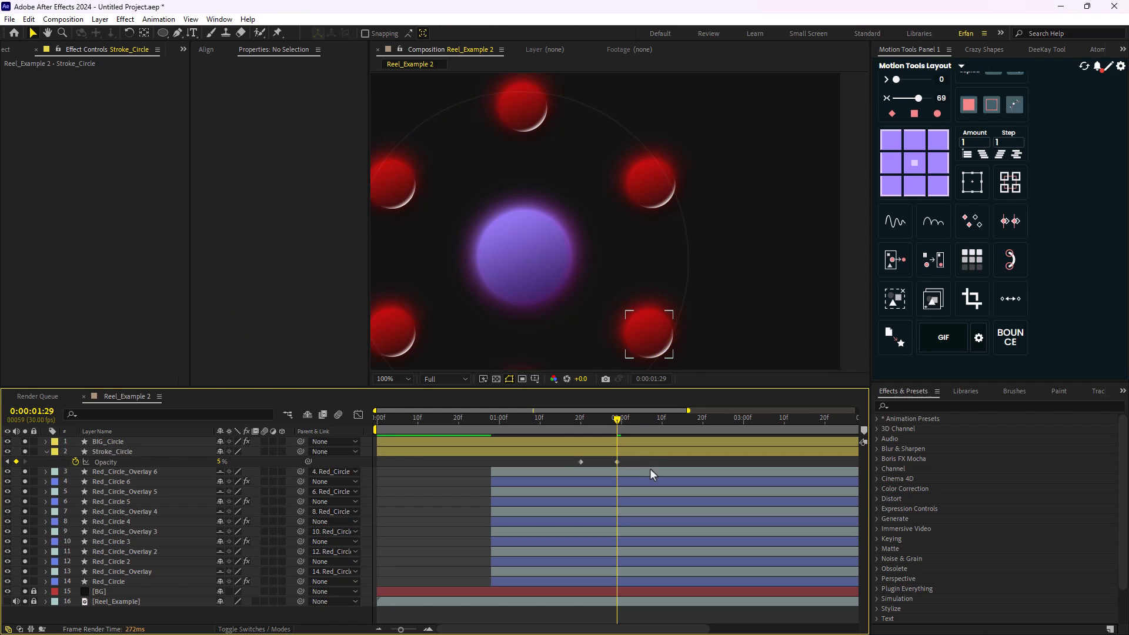
left_click(617, 462)
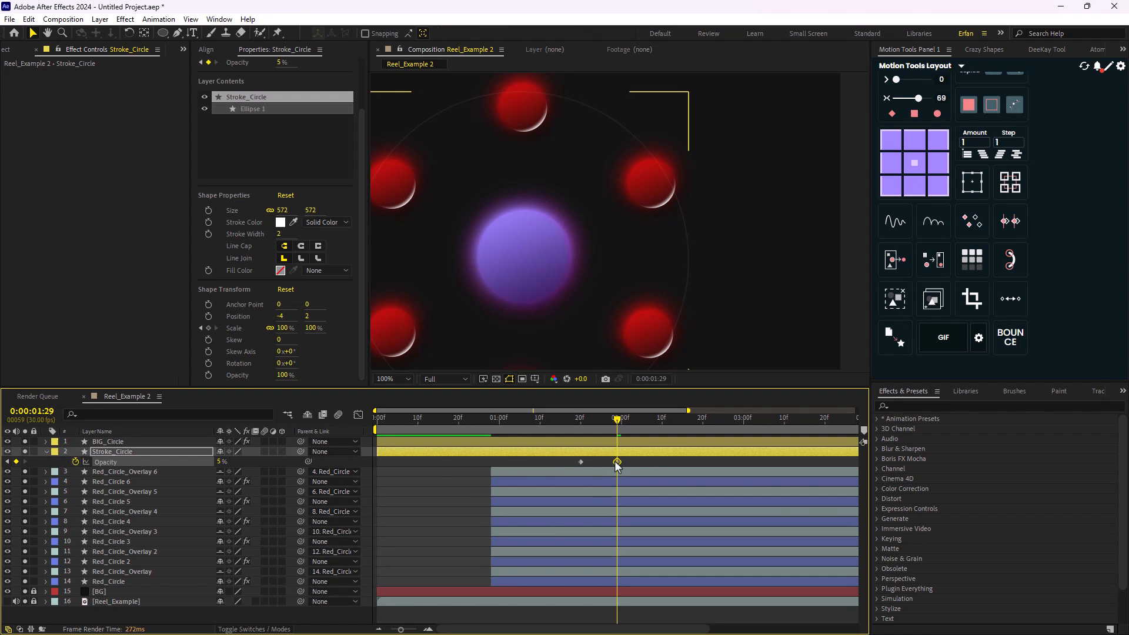
left_click(223, 462)
type("0")
key("Return")
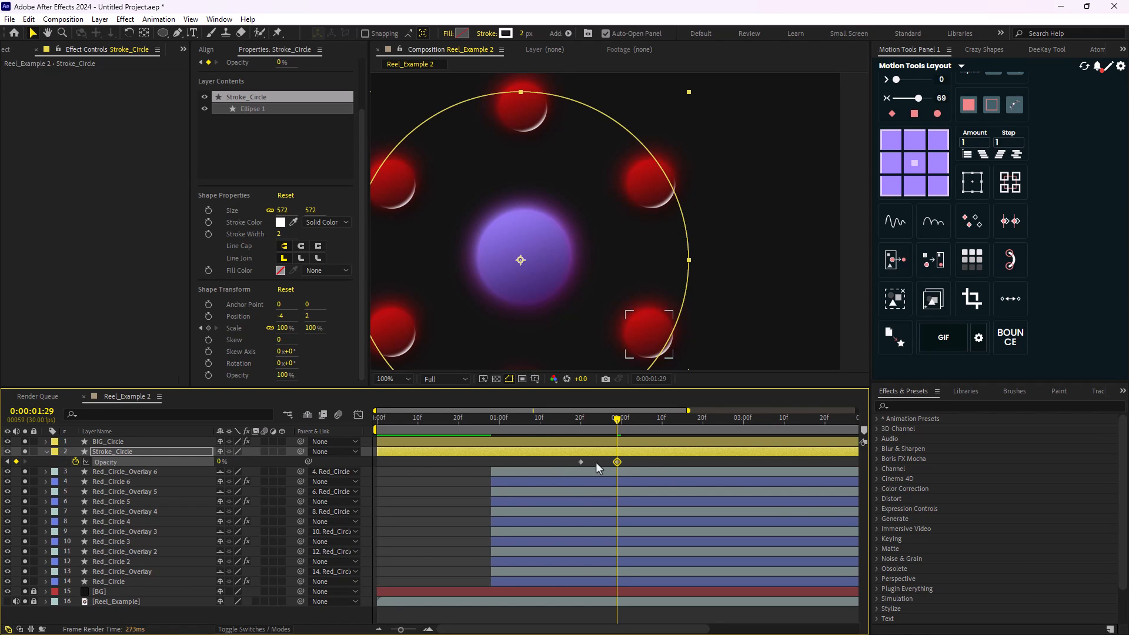
- Ease both Stroke_Circle opacity keyframes with Motion Tools and preview the fade from 0:00:01:13
left_click_drag(636, 459, 573, 466)
left_click(915, 113)
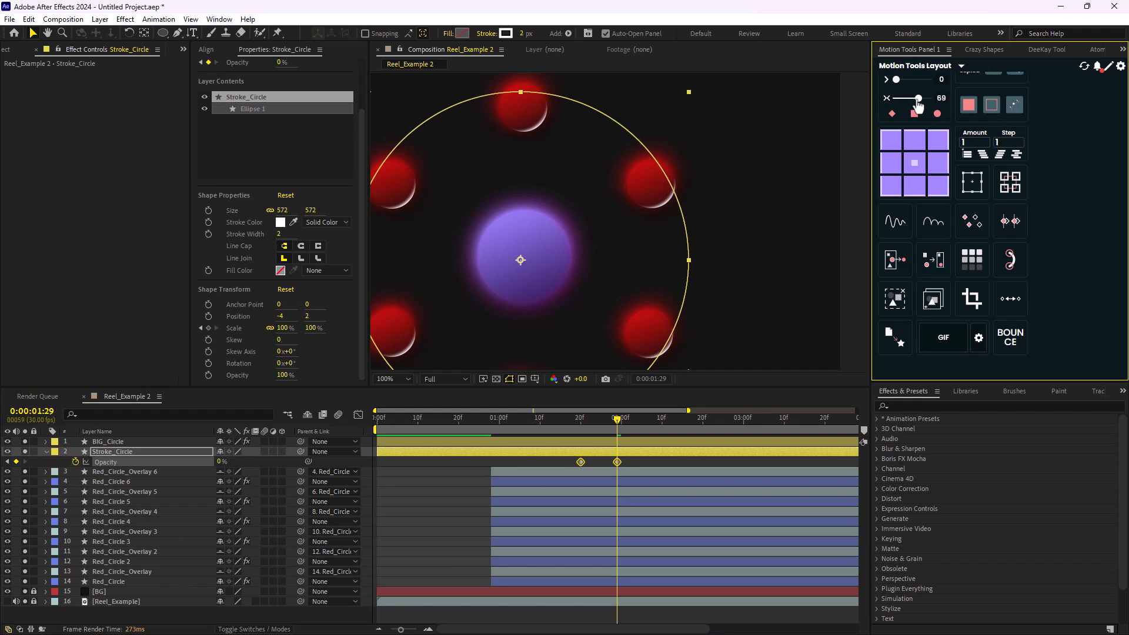
left_click_drag(614, 428, 552, 428)
scroll(602, 267, "down", 2)
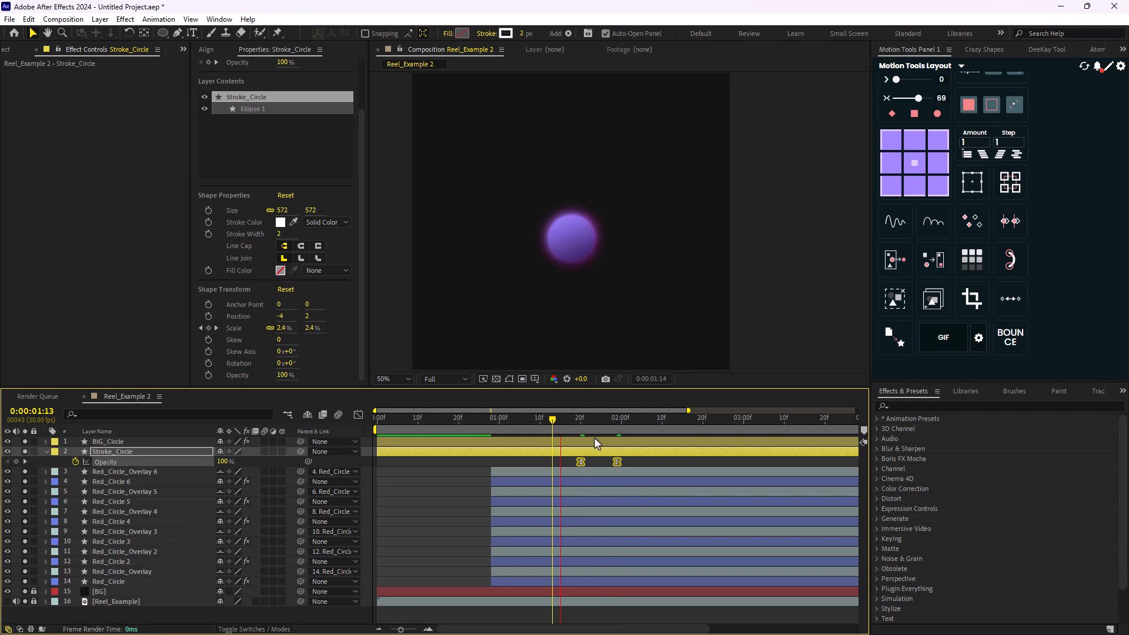
- Shift both Stroke_Circle opacity keyframes about five frames earlier, to start near 0:00:01:15, and preview from 0:00:01:10
key("Page_Down")
left_click_drag(580, 462, 560, 462)
left_click_drag(544, 419, 540, 421)
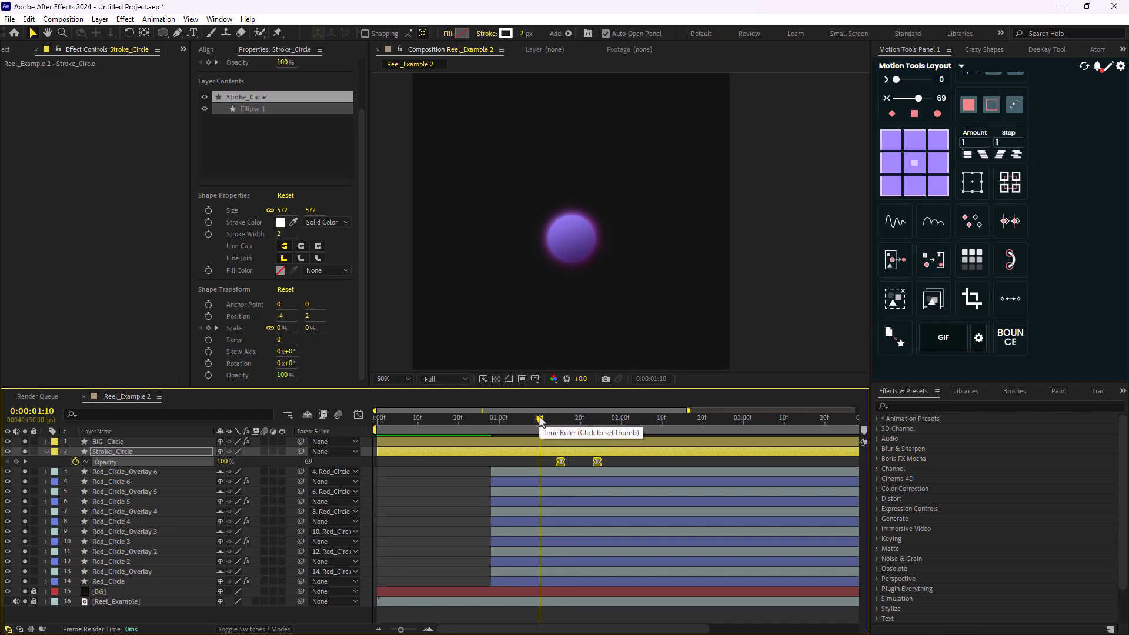
key("space")
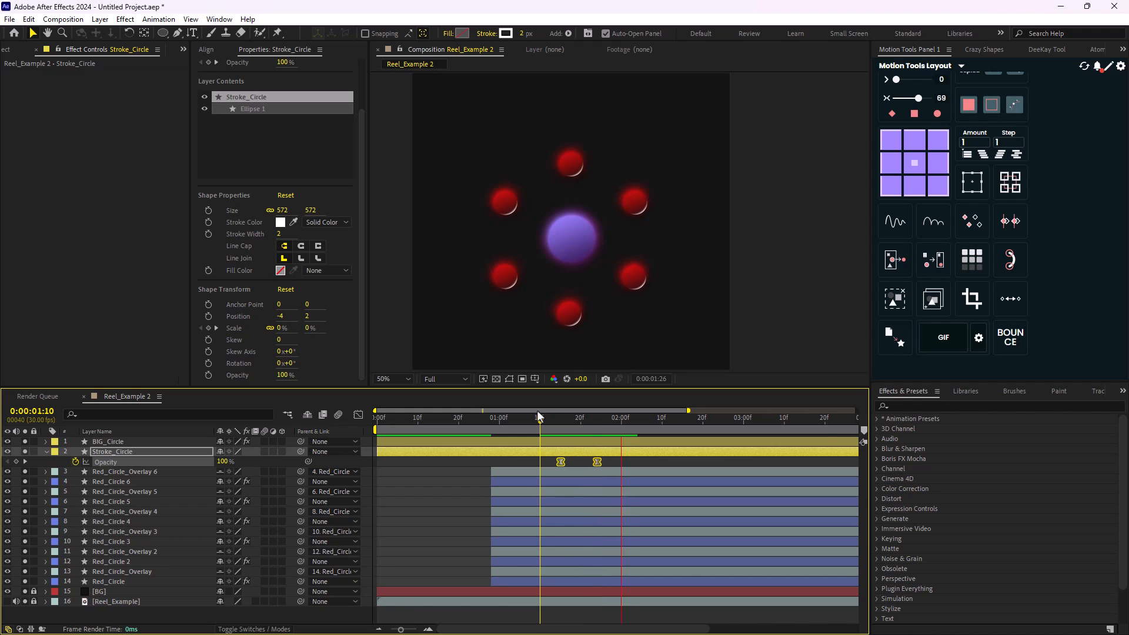
key("space")
left_click_drag(698, 425, 495, 425)
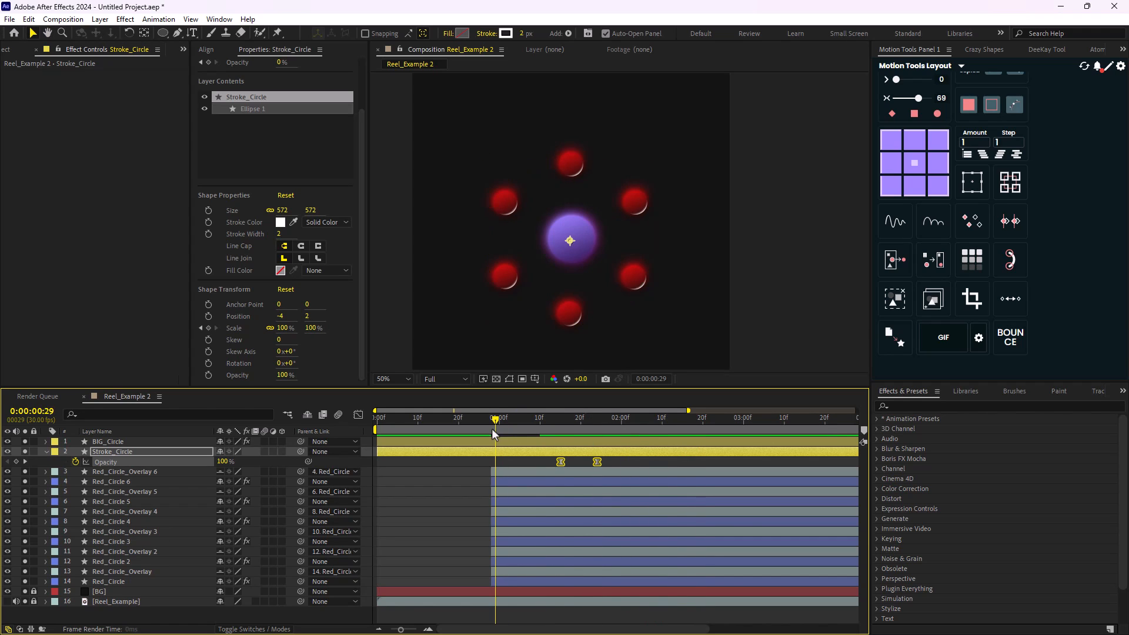
- Solo only the Reel_Example reference layer, go to 0:00:01:23 to examine the dark central circle, and collapse the Stroke_Circle properties
mouse_move(566, 424)
left_mouse_down()
mouse_move(624, 424)
mouse_move(552, 425)
left_mouse_up()
key("comma")
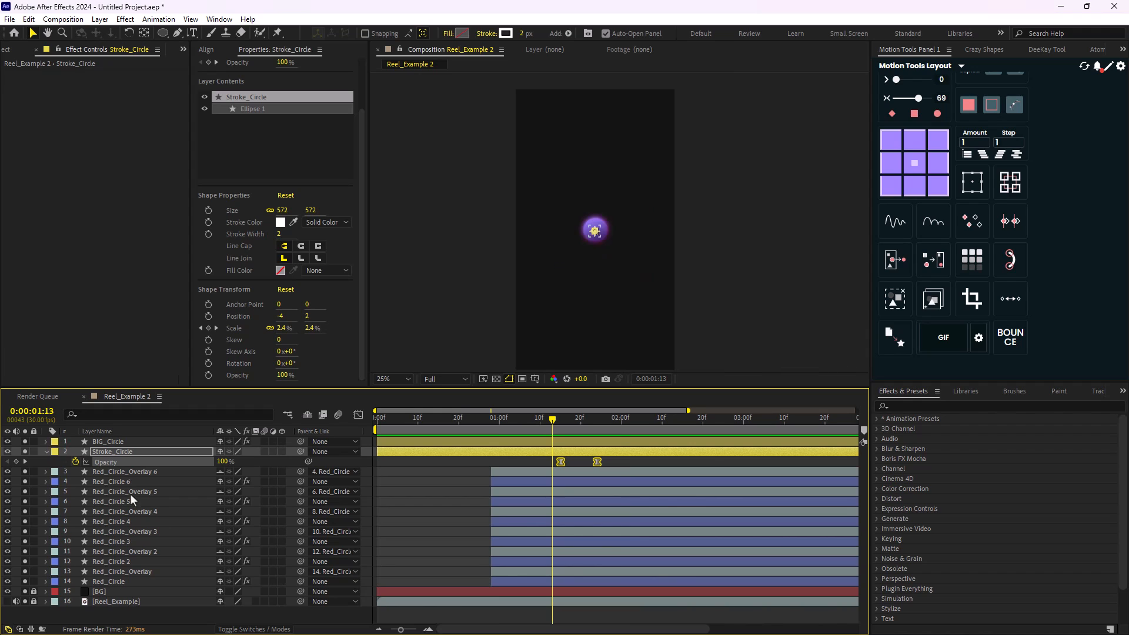
key("period")
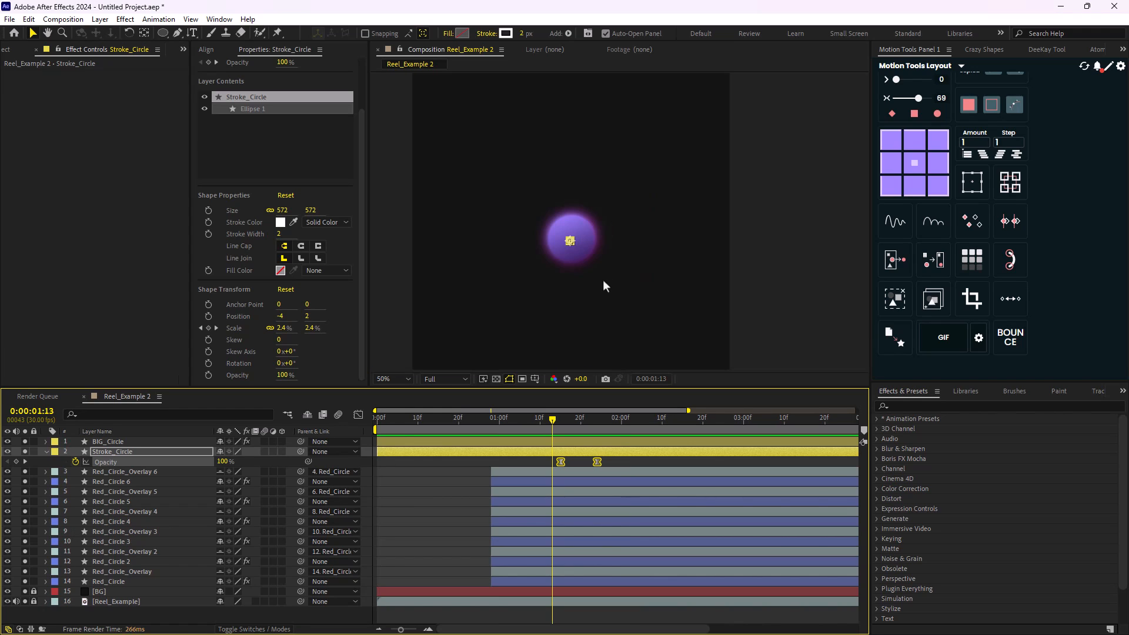
left_click(33, 592)
left_click(23, 591)
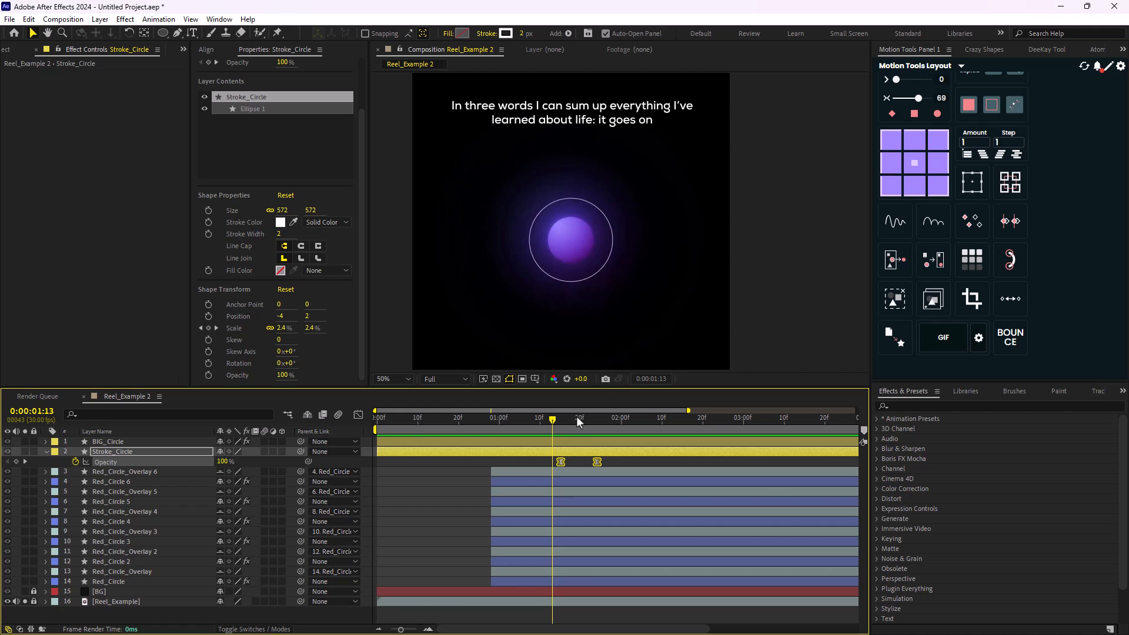
mouse_move(577, 415)
left_mouse_down()
mouse_move(562, 419)
mouse_move(584, 425)
mouse_move(552, 426)
mouse_move(593, 425)
left_mouse_up()
key("period")
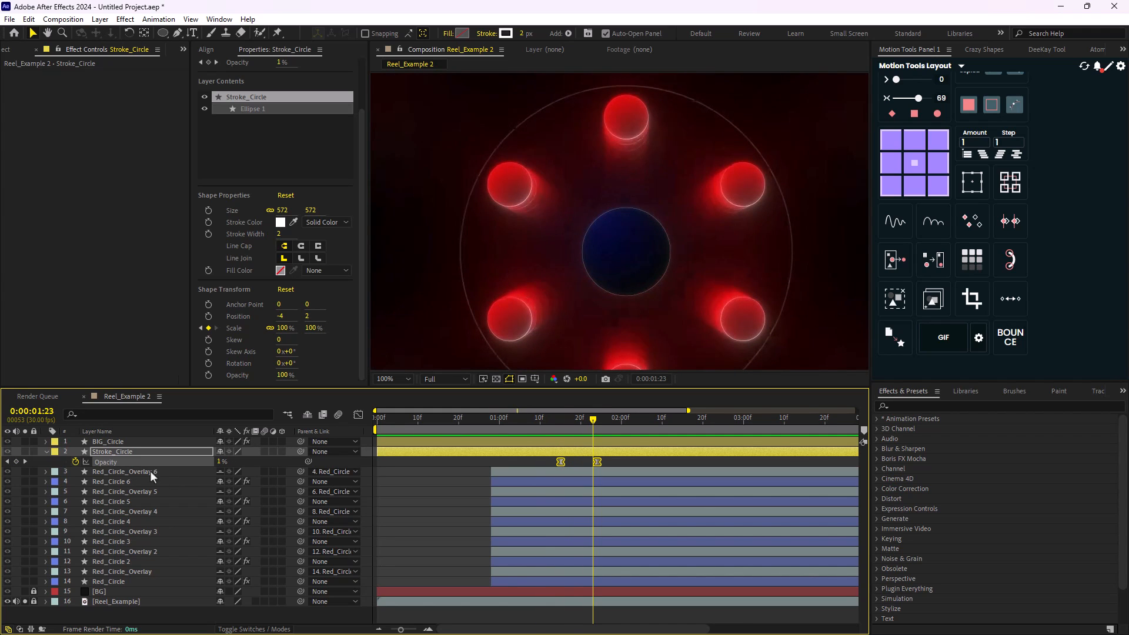
left_click(46, 452)
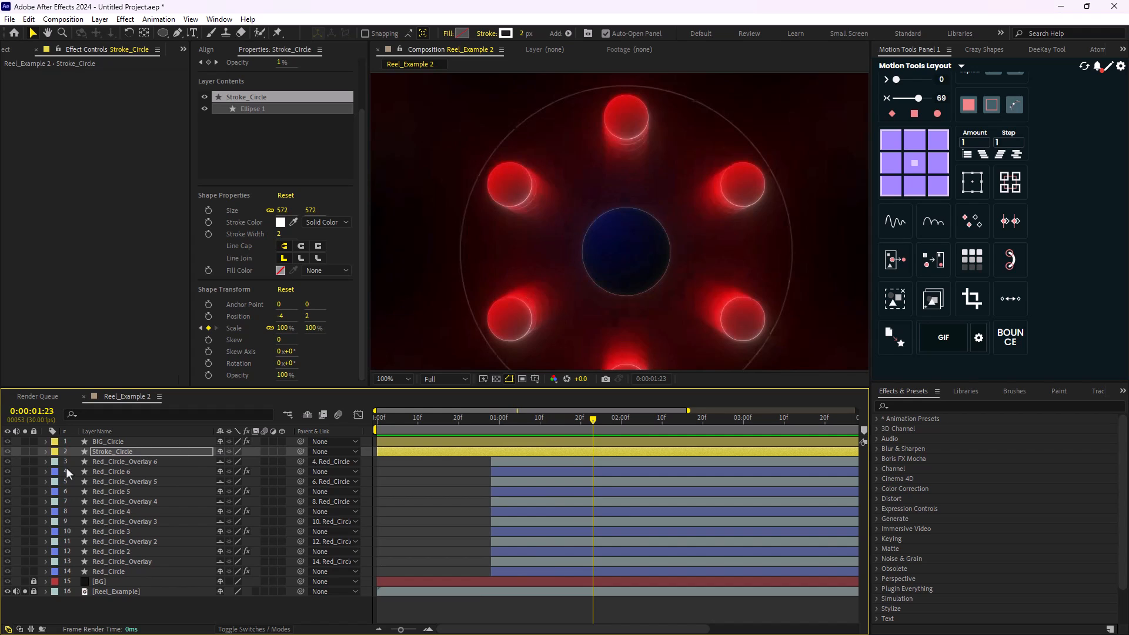
- Duplicate the BIG_Circle layer and solo the copy
left_click(121, 442)
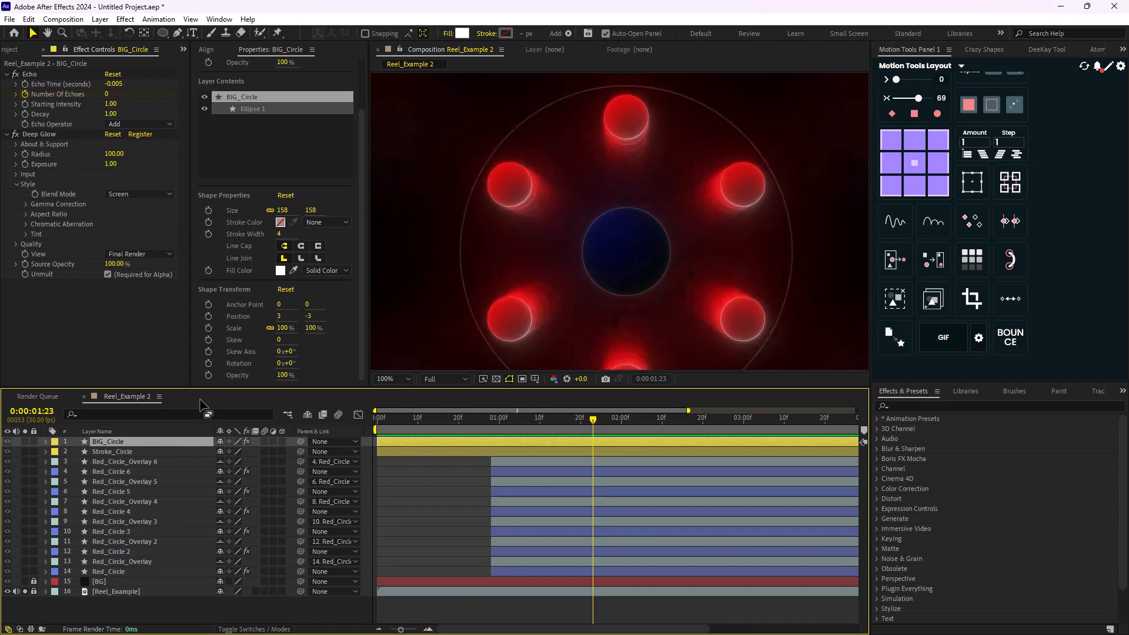
key("ctrl+d")
left_click(24, 442)
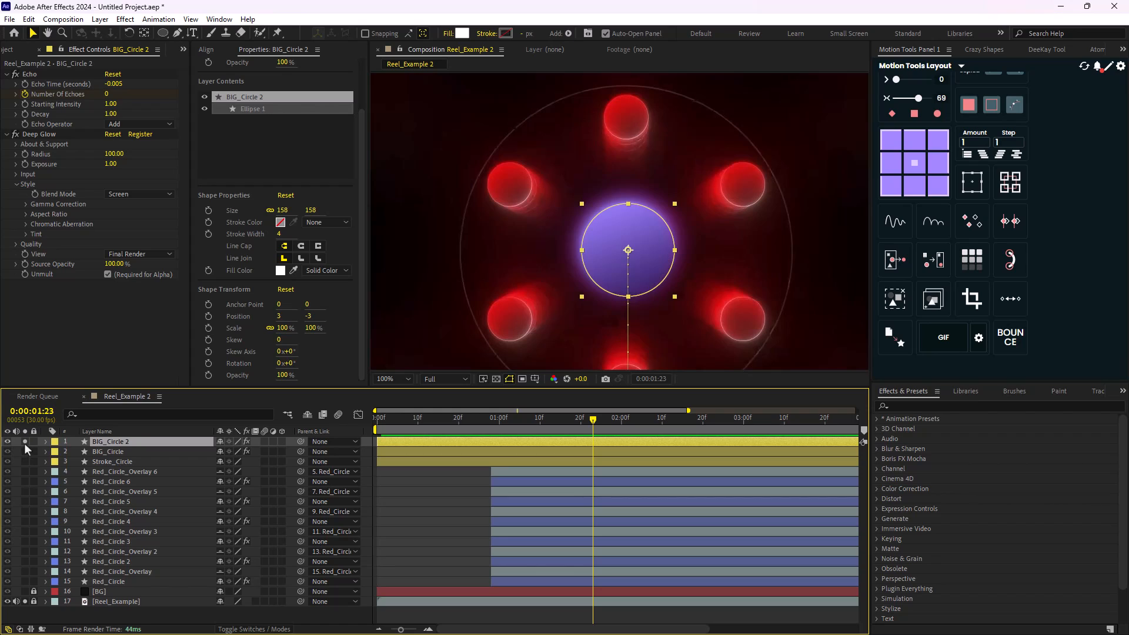
- Turn off Deep Glow on BIG_Circle 2, checking it against the BG layer before soloing the reference again
left_click_drag(25, 593, 27, 601)
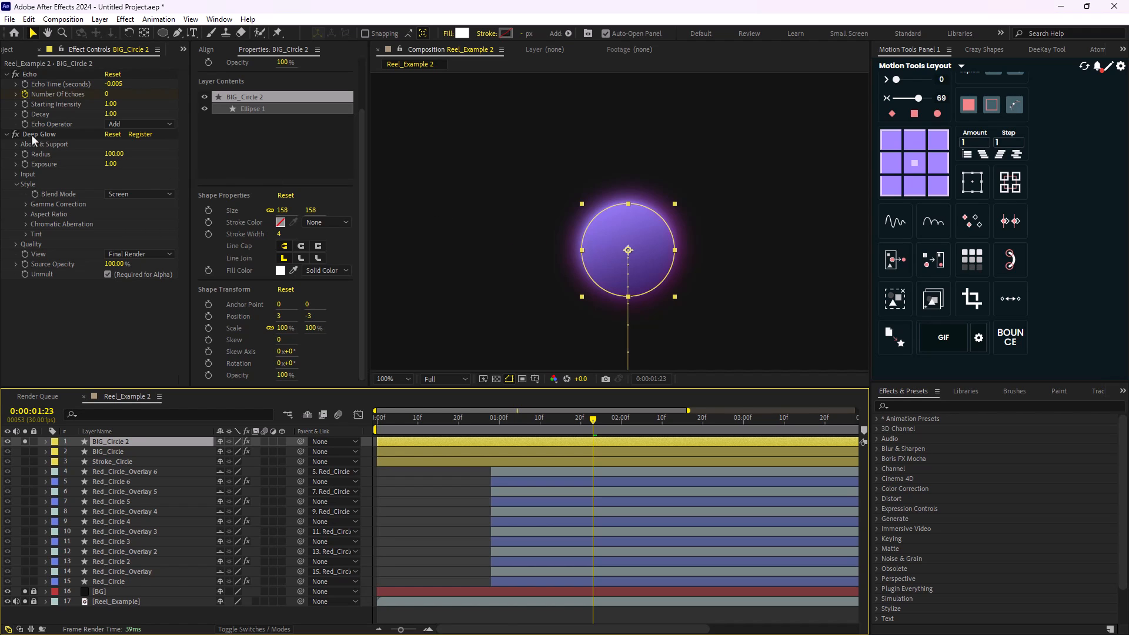
left_click(15, 135)
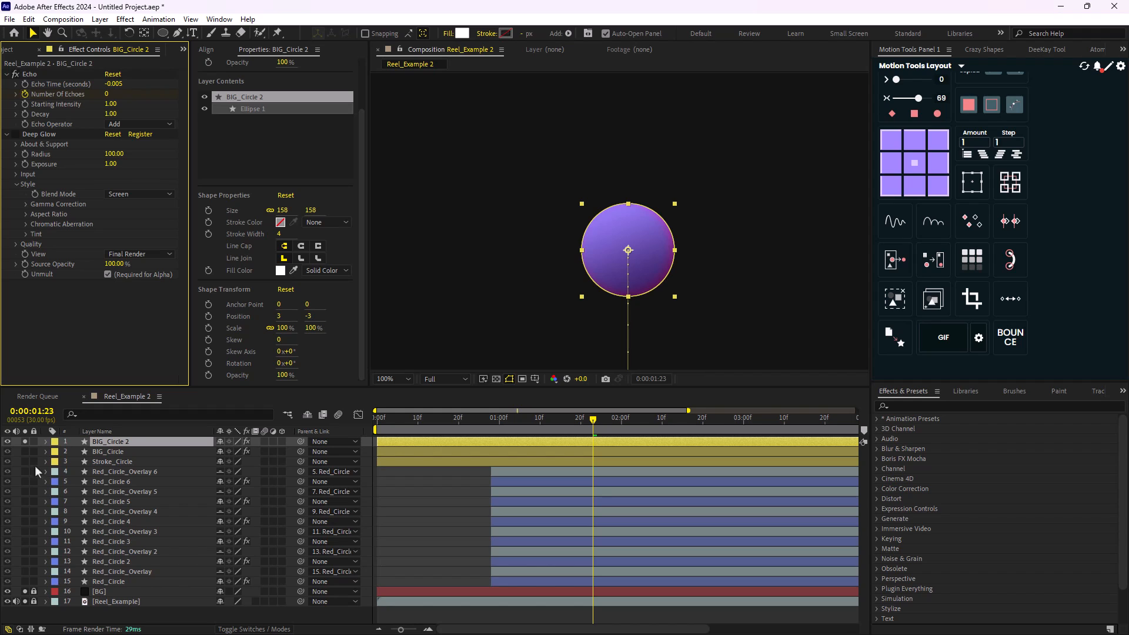
left_click(24, 601)
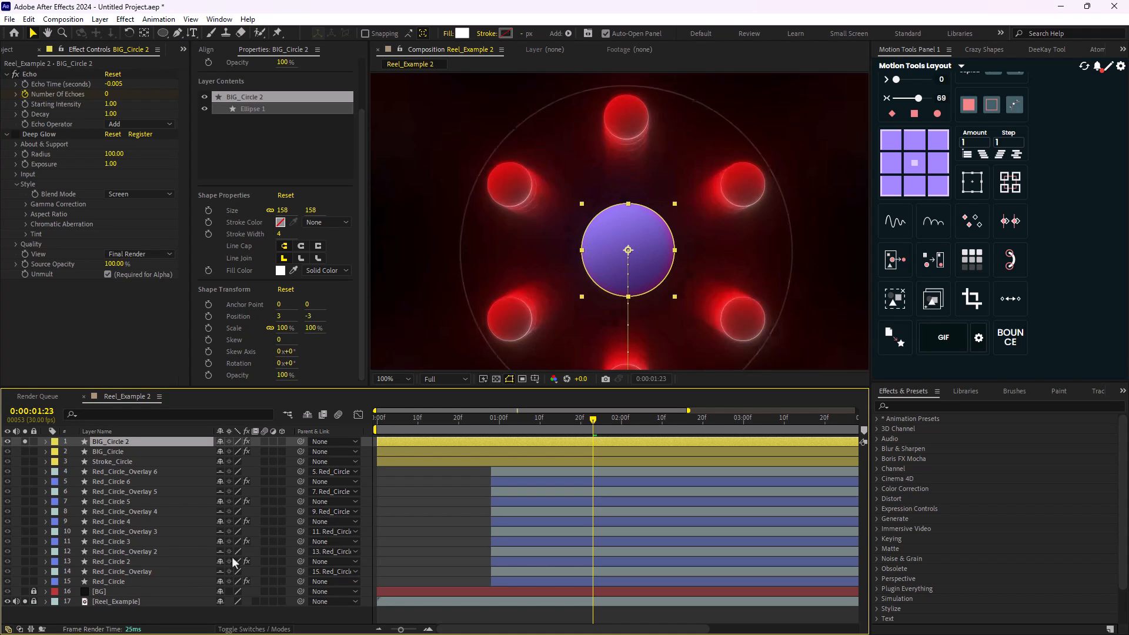
- Hide BIG_Circle 2 and delete its Layer Styles
left_click(8, 442)
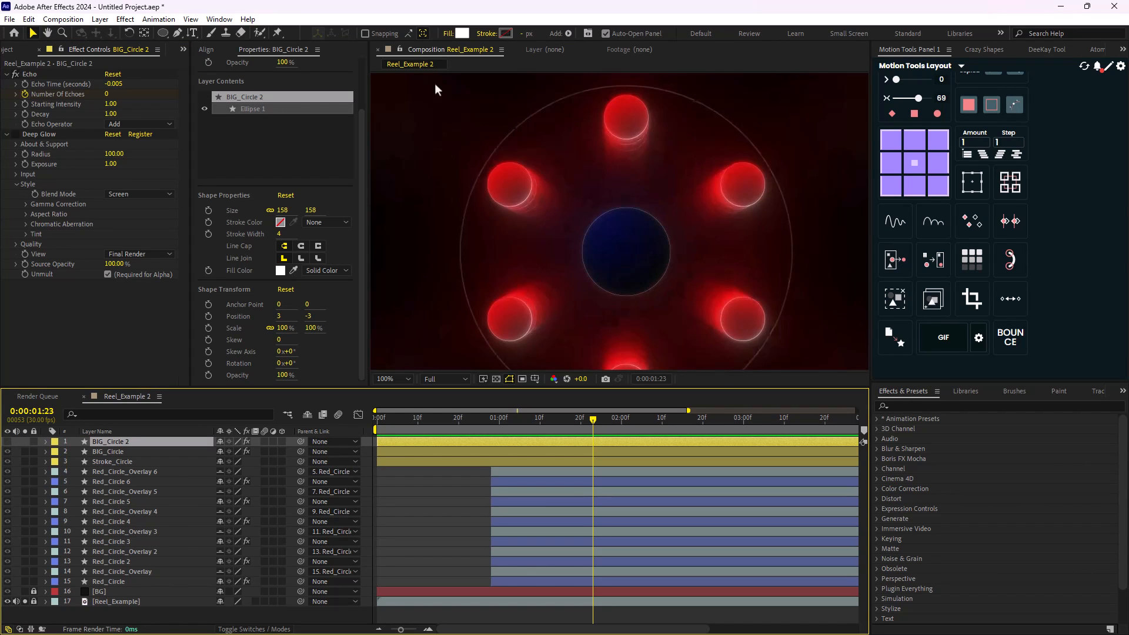
left_click(46, 441)
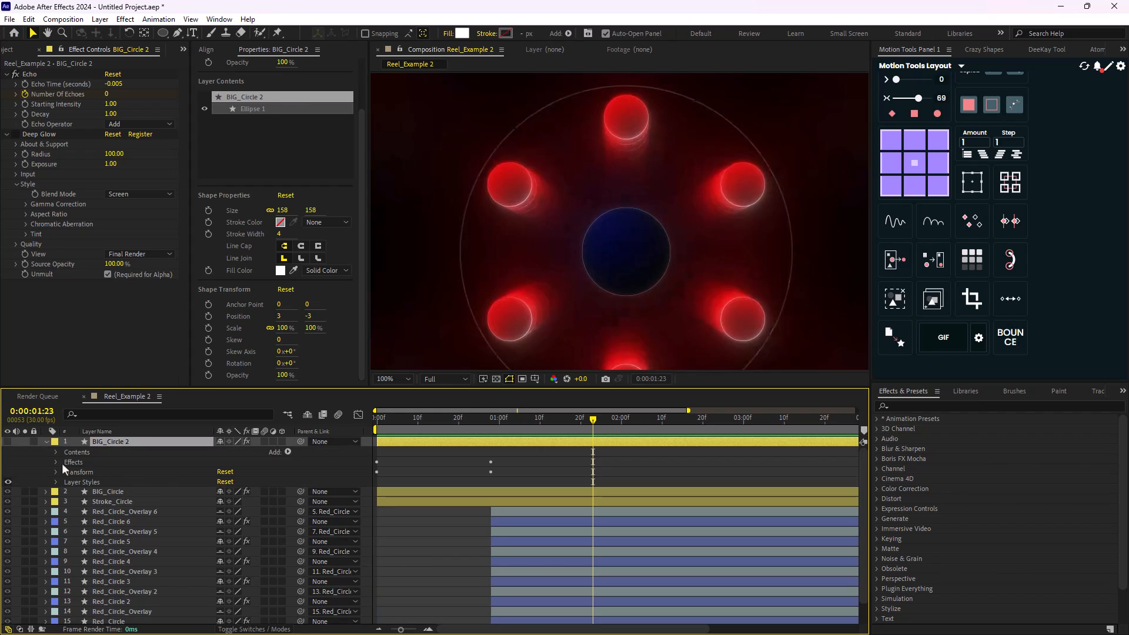
left_click(79, 482)
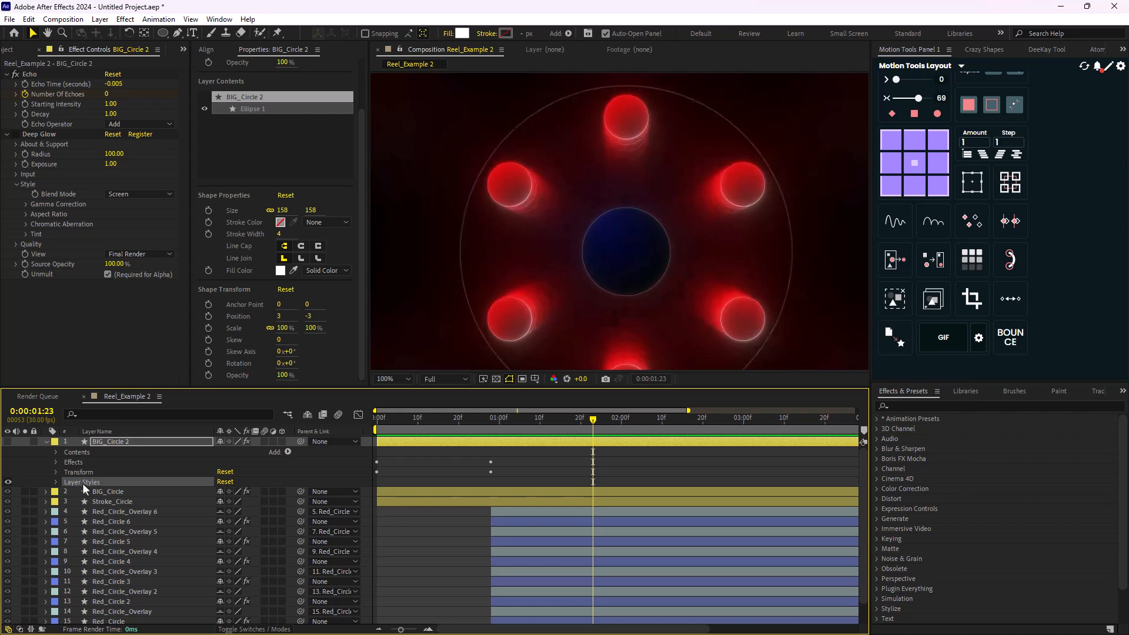
key("Delete")
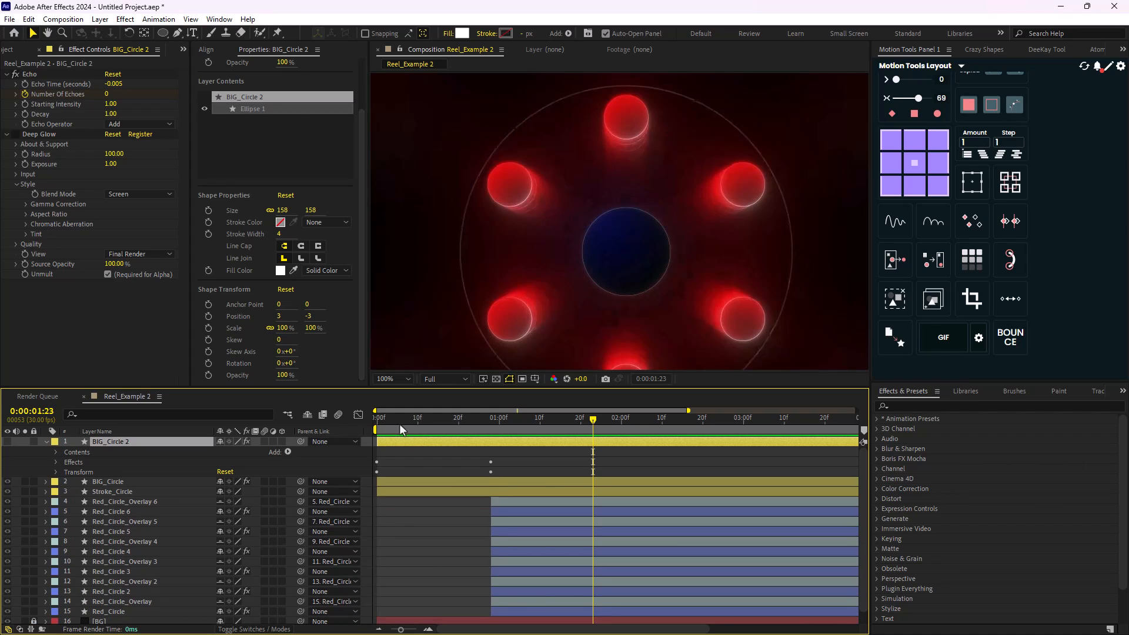
- Change the fill type of BIG_Circle 2 to Linear Gradient
left_click(444, 34)
left_click(547, 277)
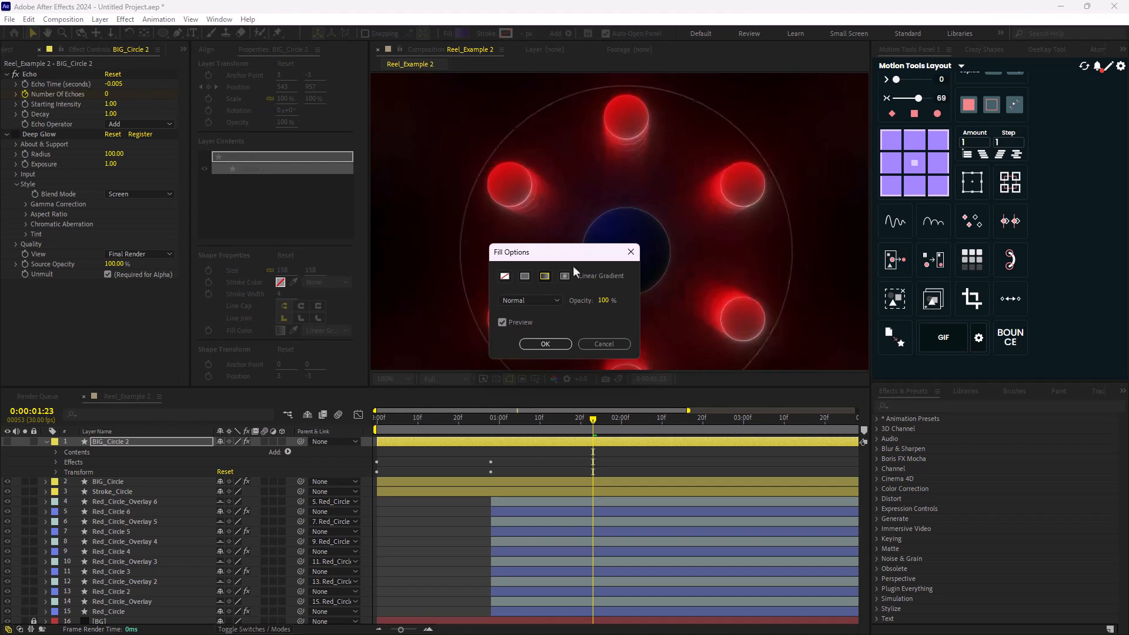
left_click_drag(573, 252, 720, 274)
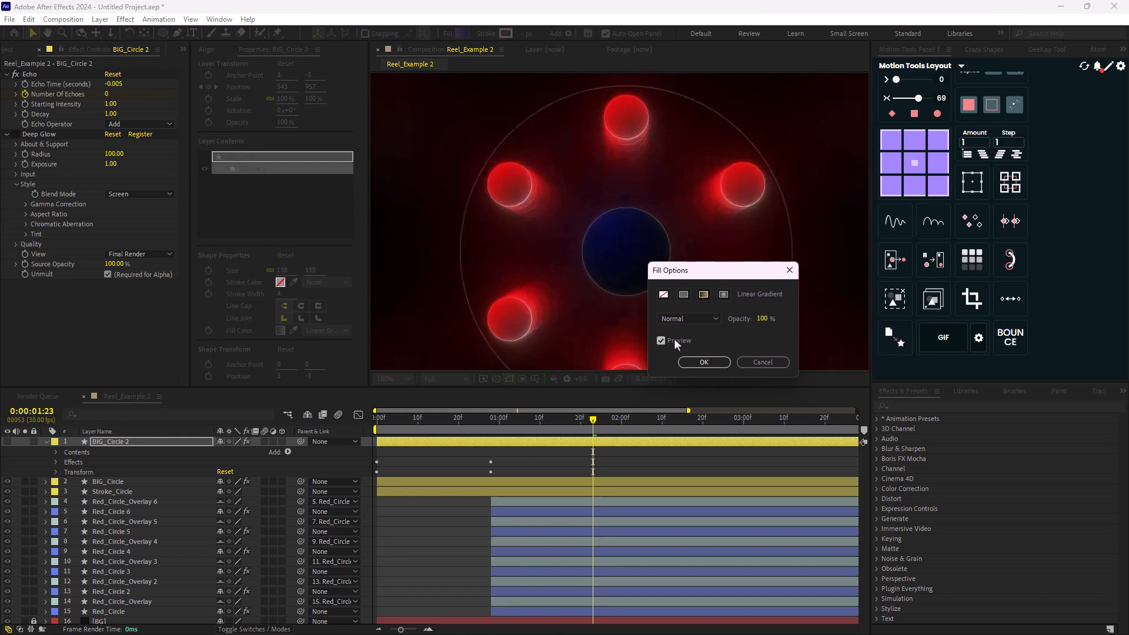
key("Return")
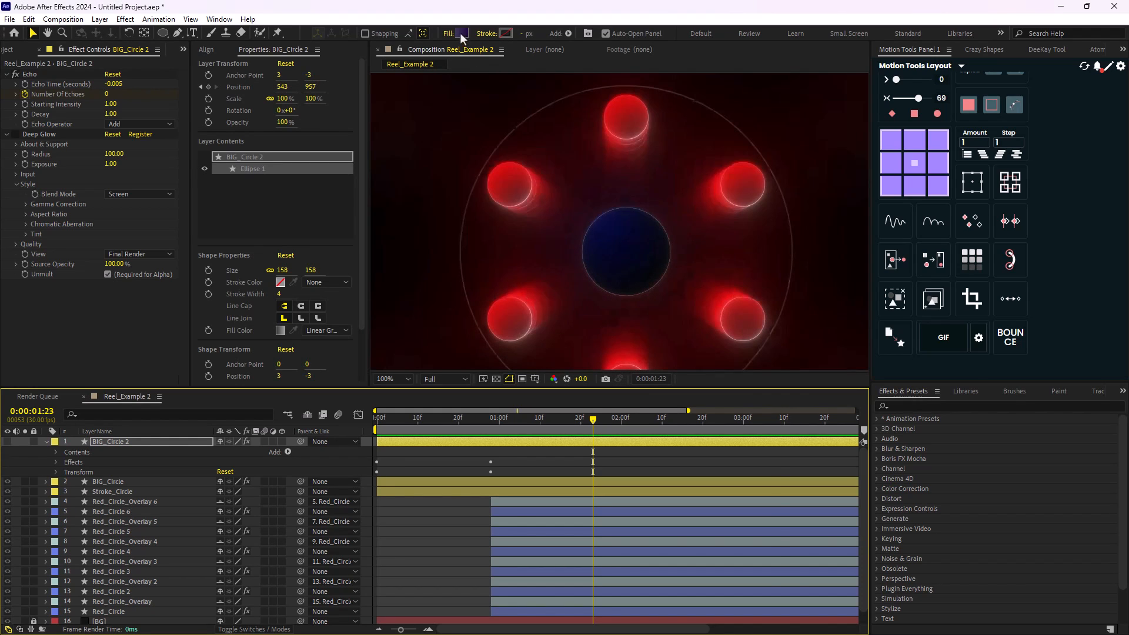
- Sample the gradient's dark blue start color and near-black end color (05070D) from the reference's central circle
left_click(461, 34)
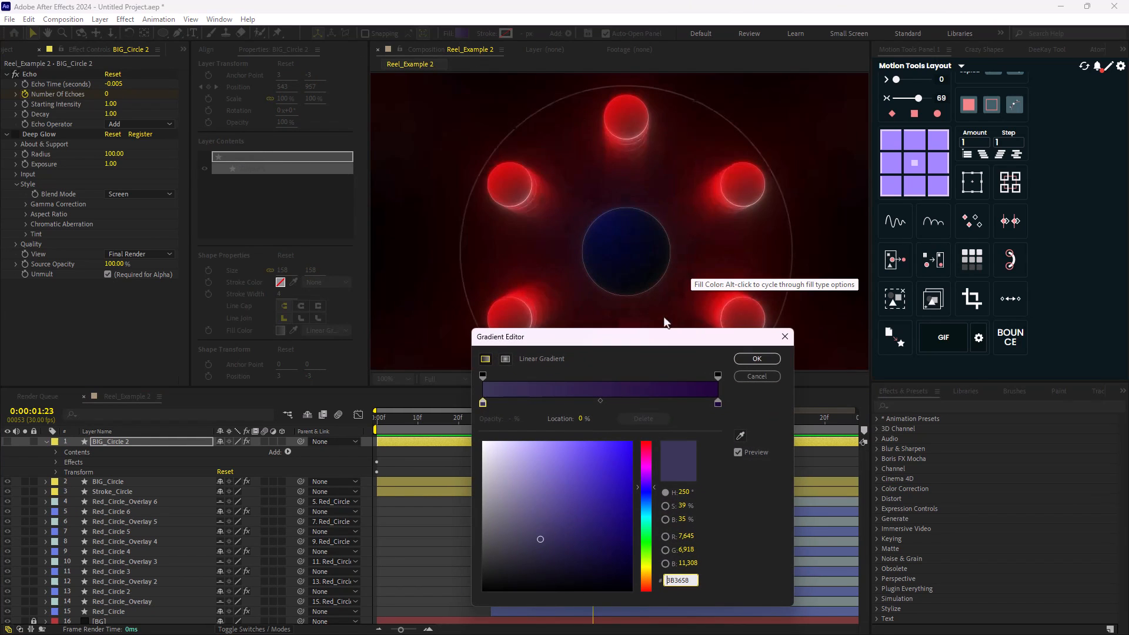
left_click(740, 435)
left_click(603, 225)
left_click(718, 403)
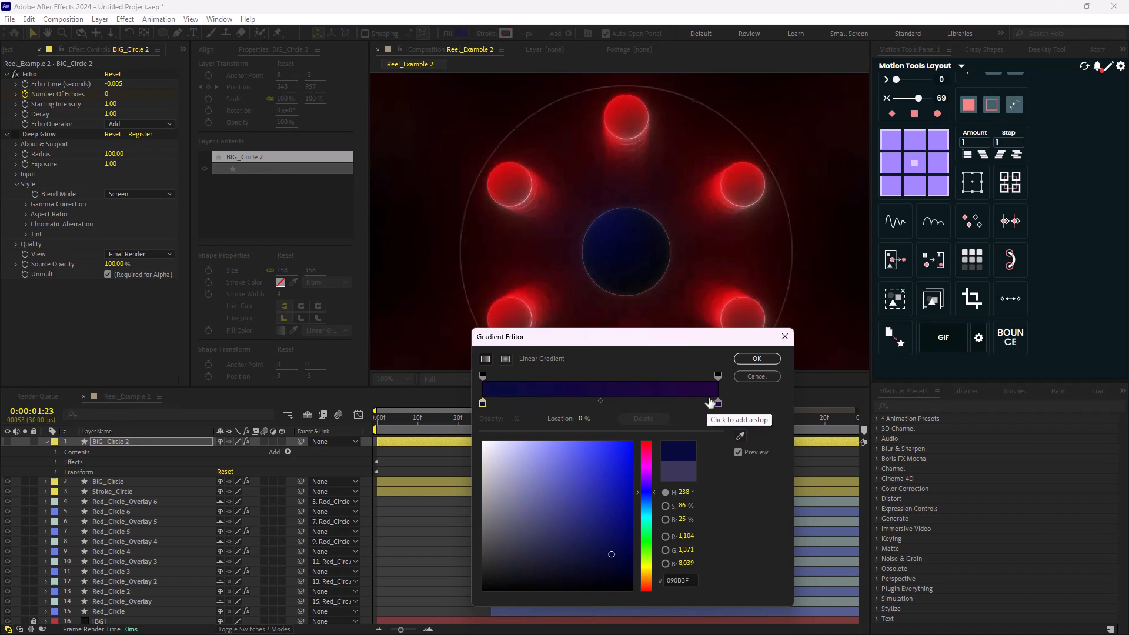
left_click(741, 435)
left_click(651, 266)
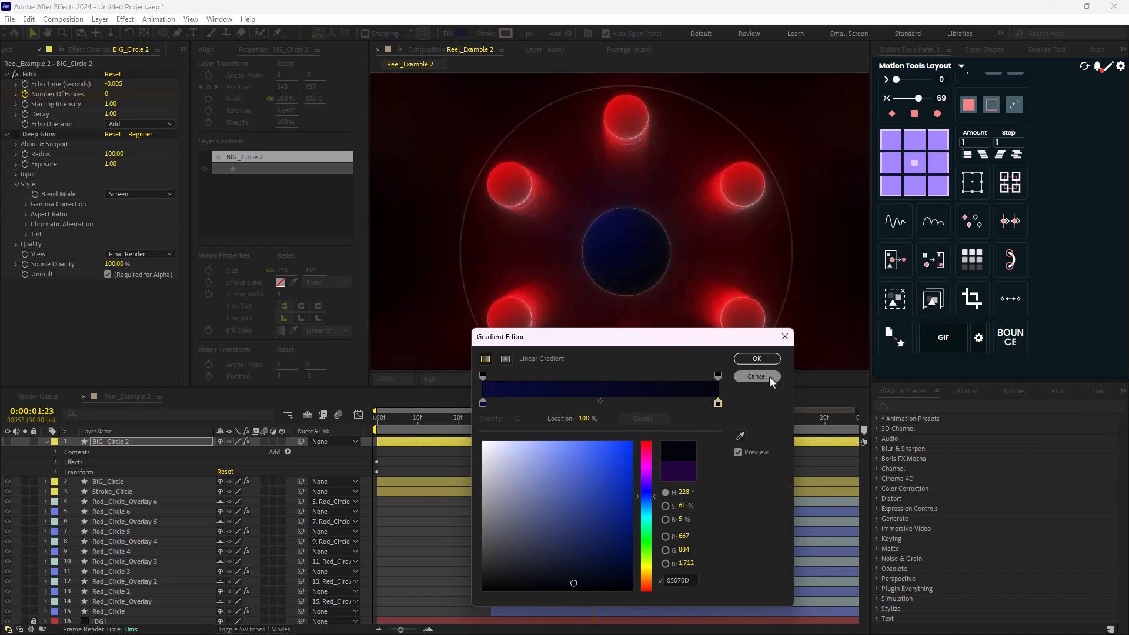
left_click(770, 377)
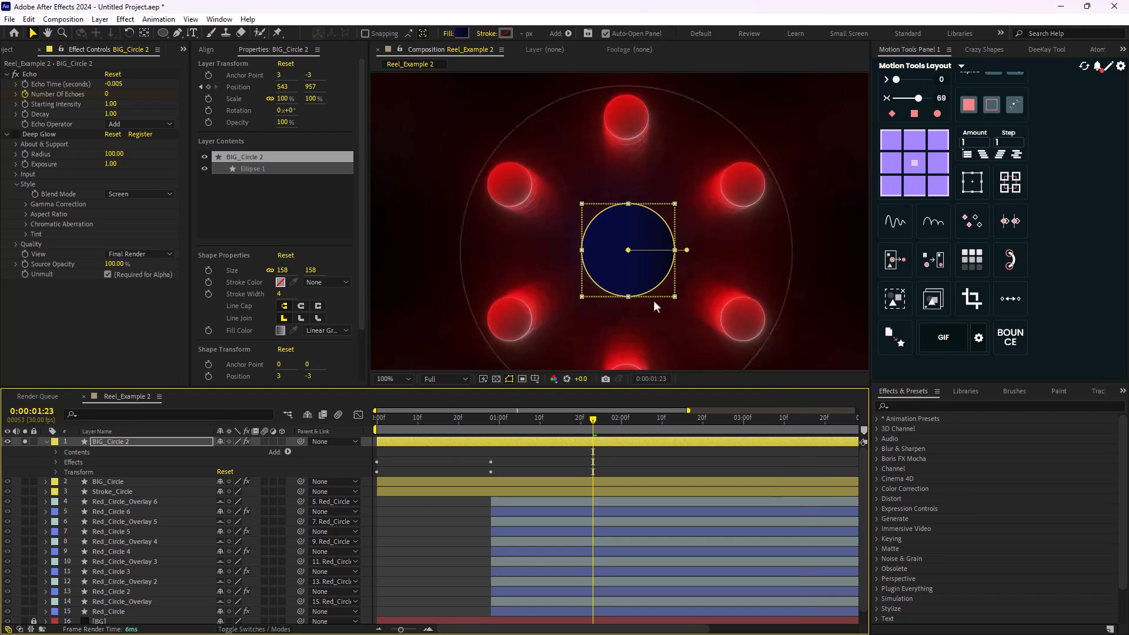
- Reposition both gradient endpoints of BIG_Circle 2 so the fill runs diagonally from the circle's upper left to its lower right
left_click_drag(687, 250, 663, 289)
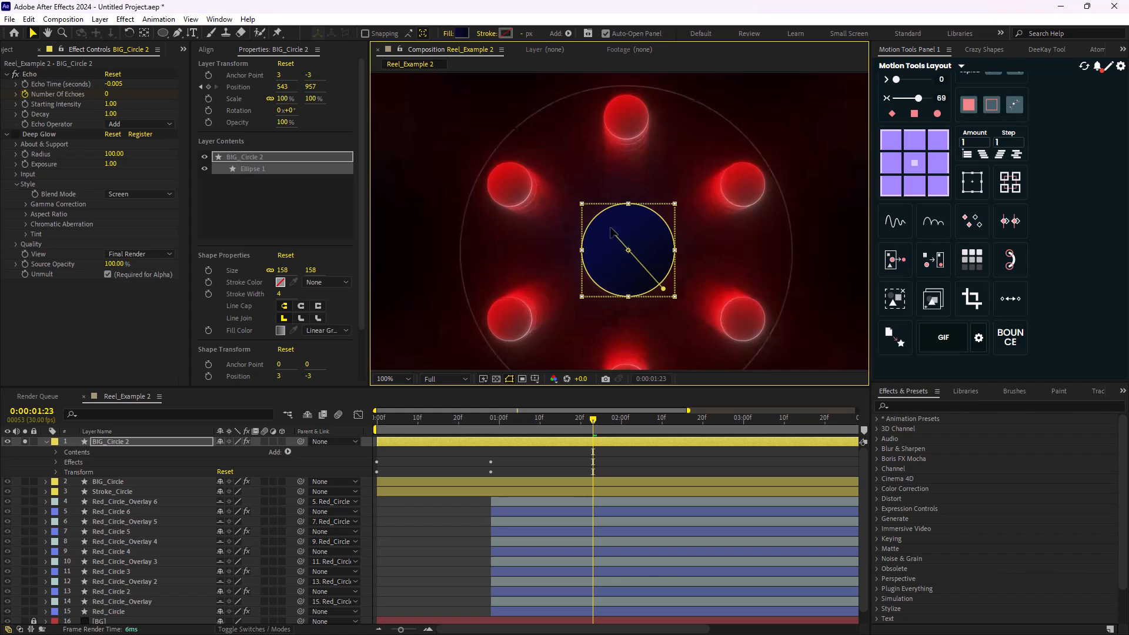
left_click_drag(628, 250, 601, 216)
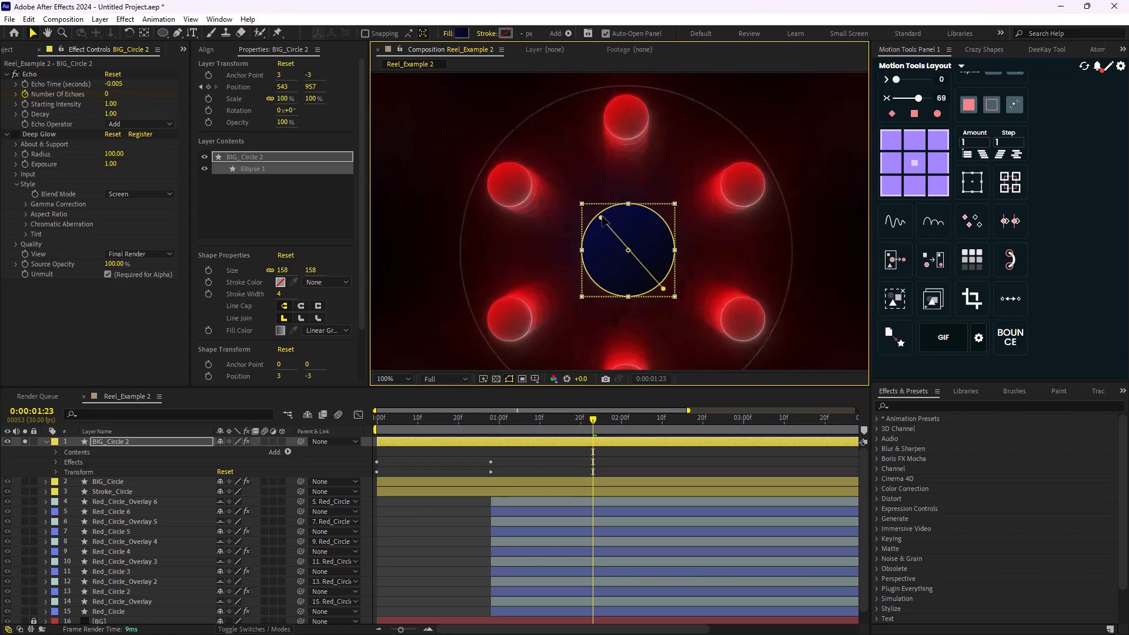
- Give BIG_Circle 2 a white solid color stroke and set the stroke width to 0.5 px
left_click(144, 443)
left_click(486, 34)
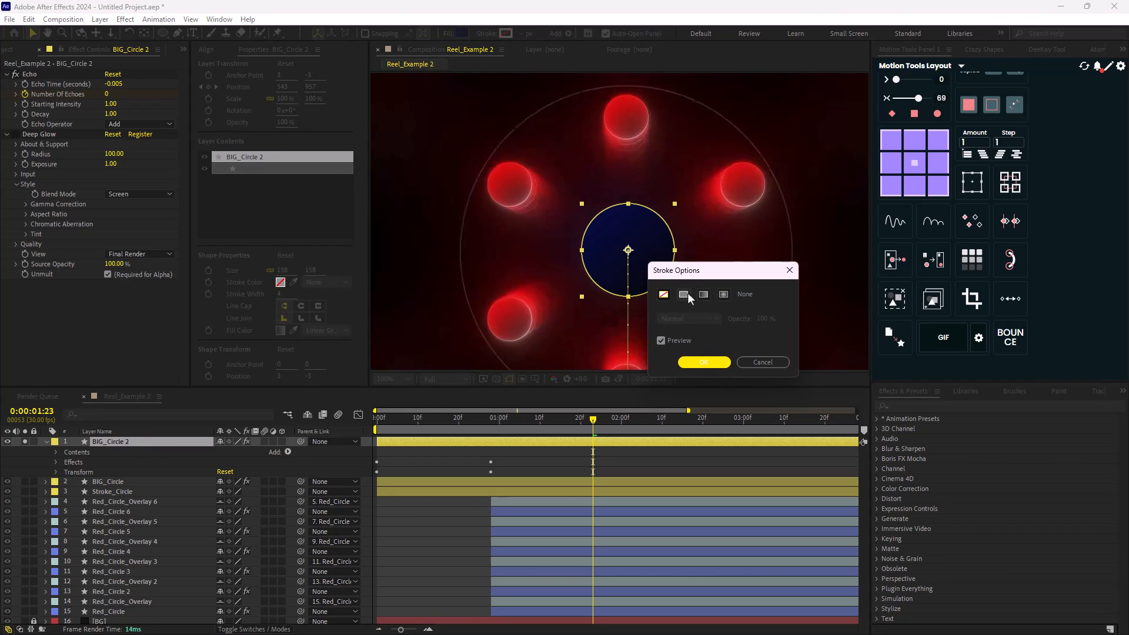
left_click(685, 293)
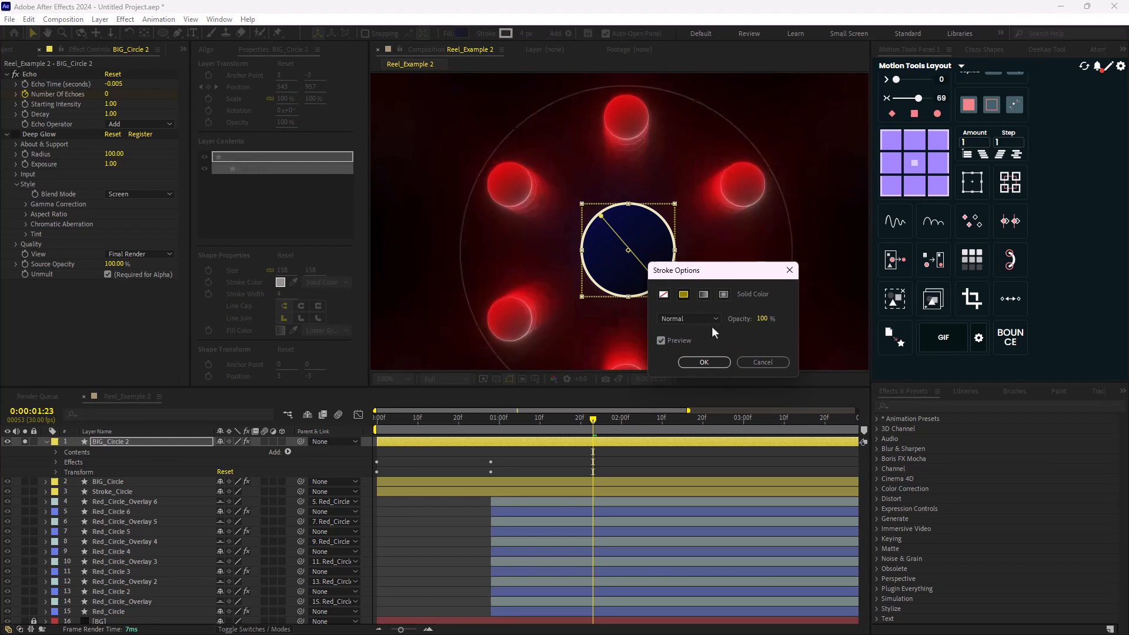
left_click(718, 363)
left_click(525, 34)
type("0.5")
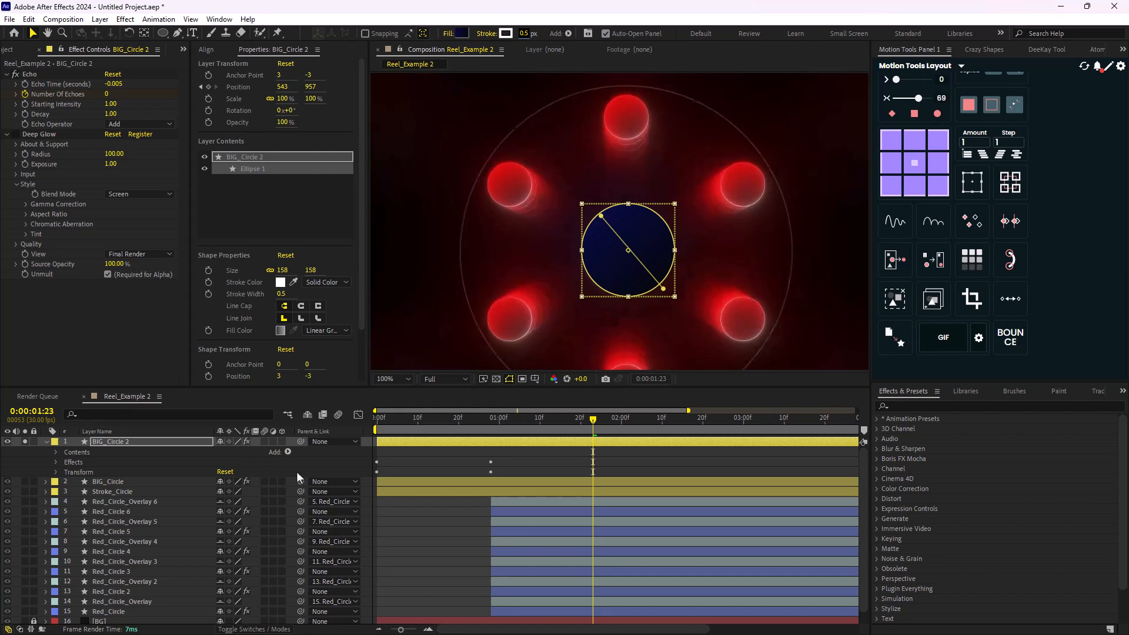
left_click(297, 471)
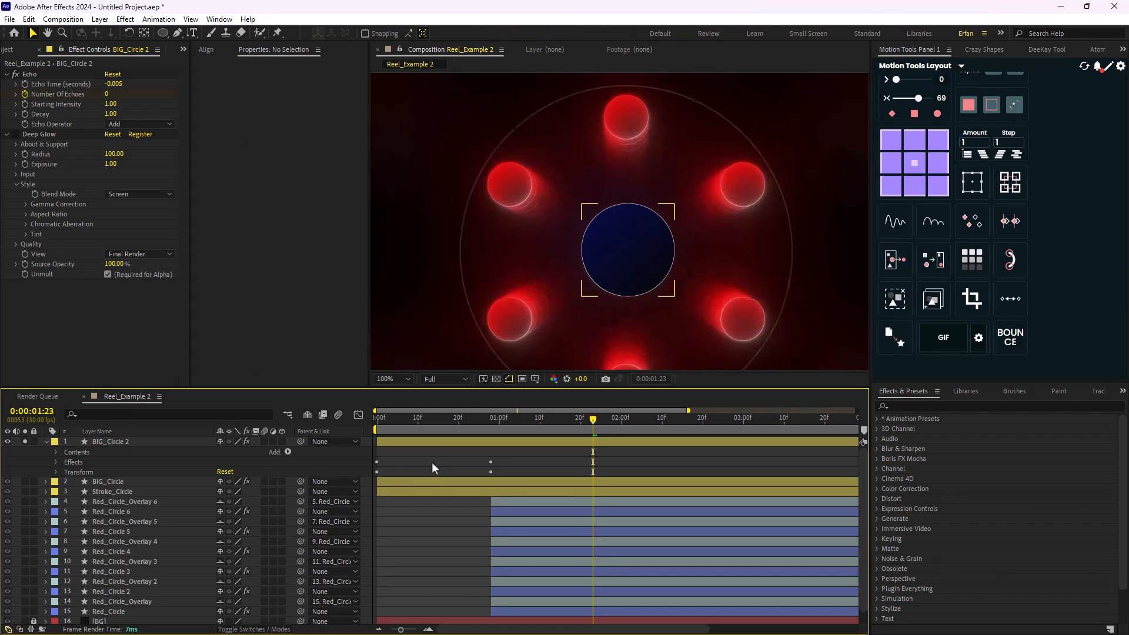
key("comma")
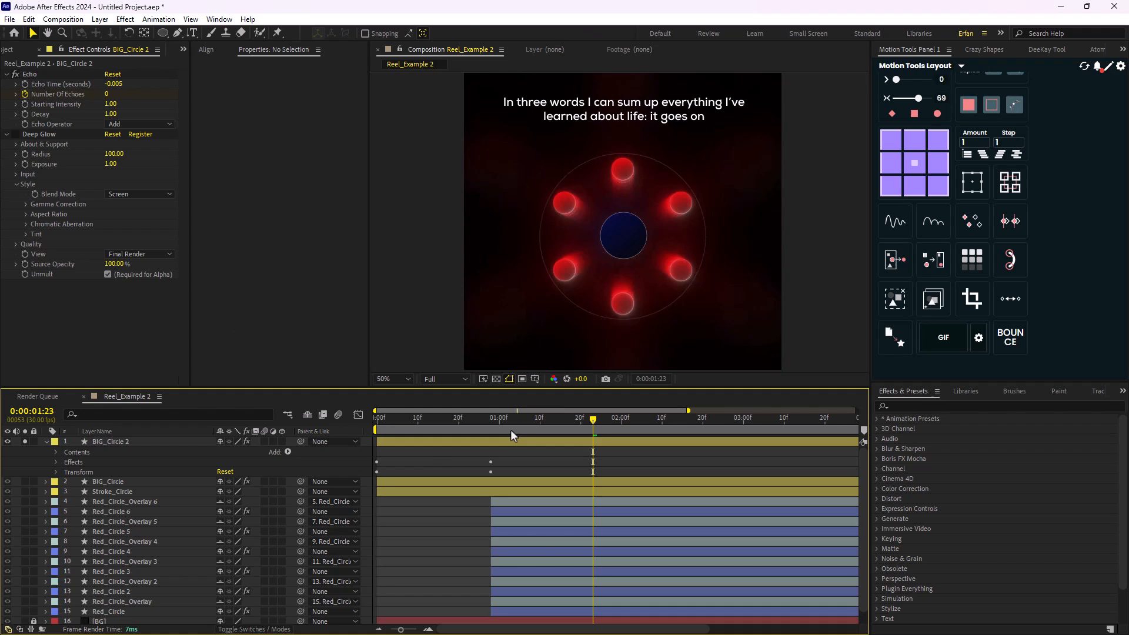
- Unsolo BIG_Circle 2 and go to 0:00:01:17, where the reference reel's central circle is dark blue
left_click(125, 441)
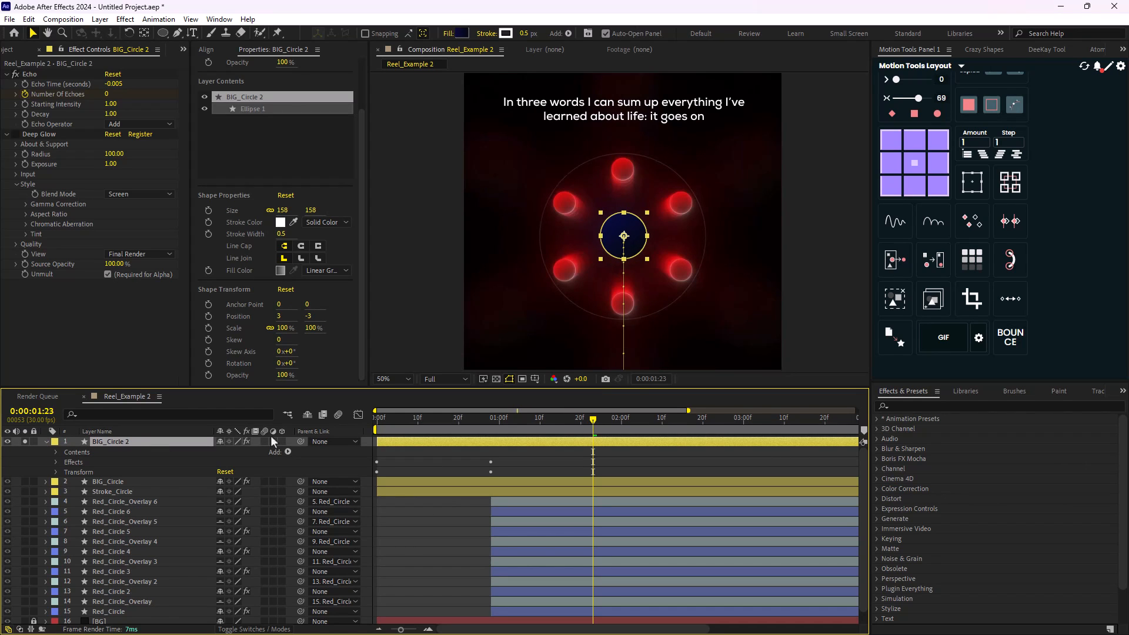
left_click(25, 441)
left_click_drag(590, 425, 568, 446)
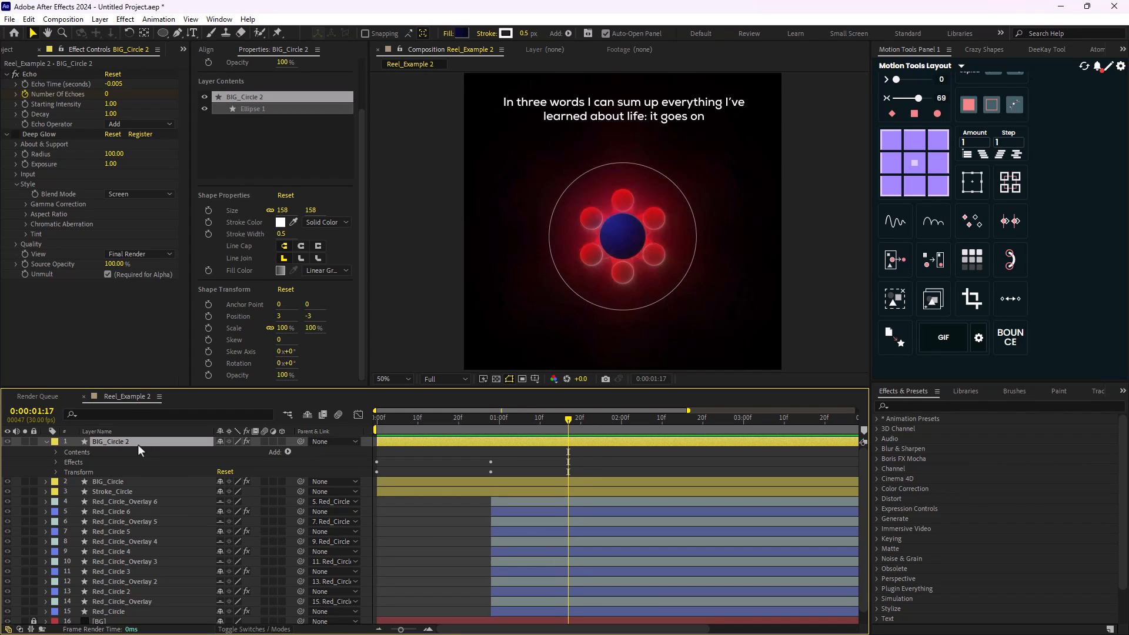
key("alt+bracketright")
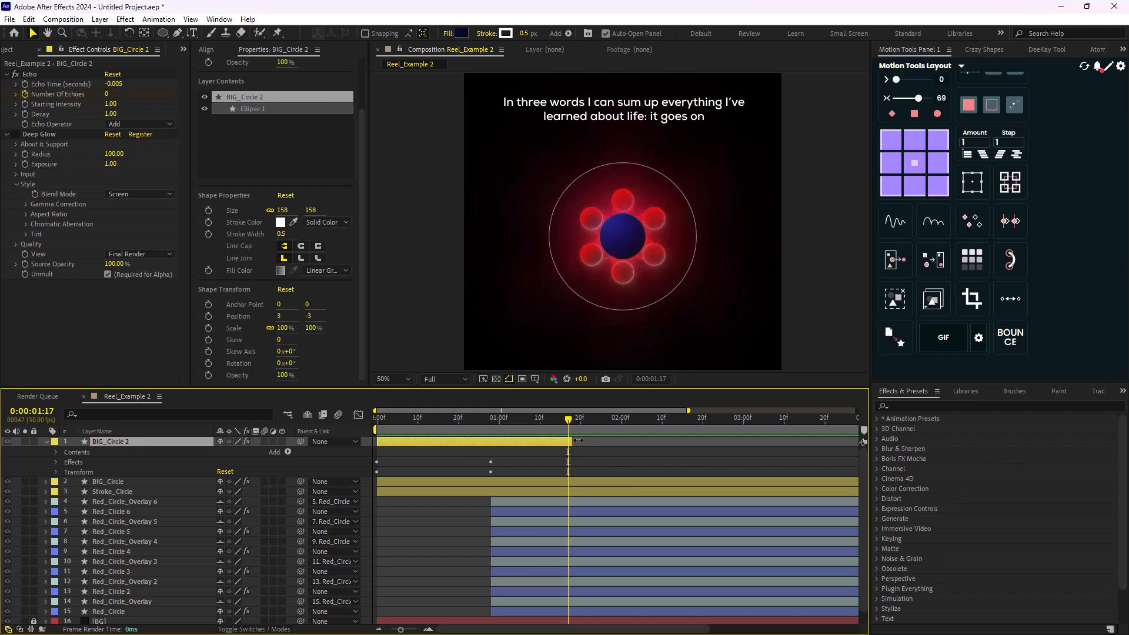
left_click(117, 482)
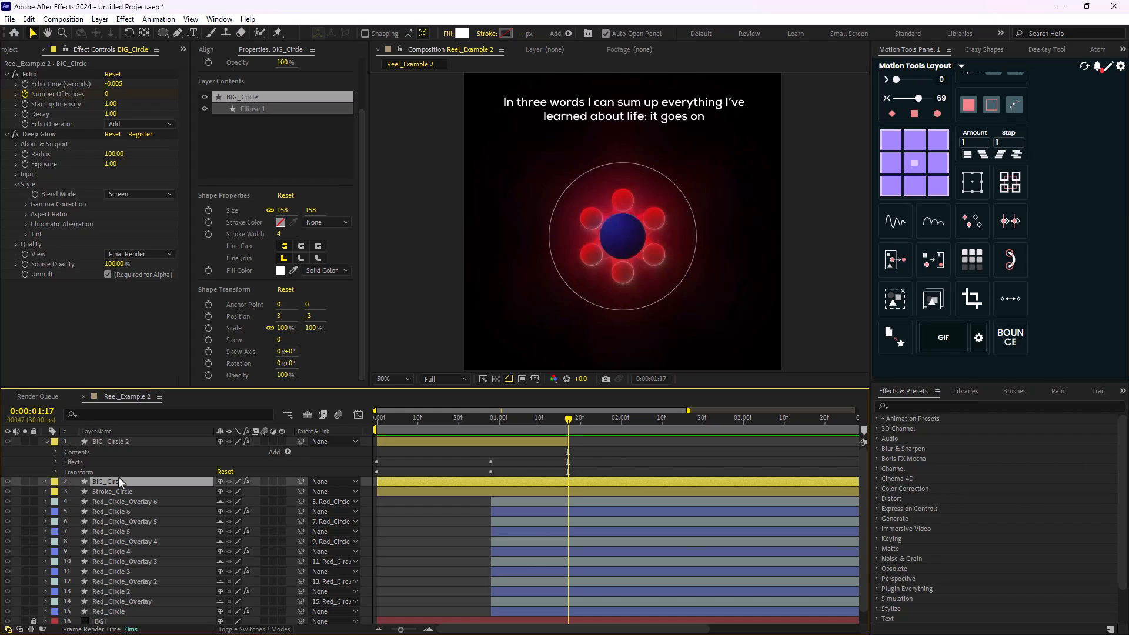
key("alt+bracketleft")
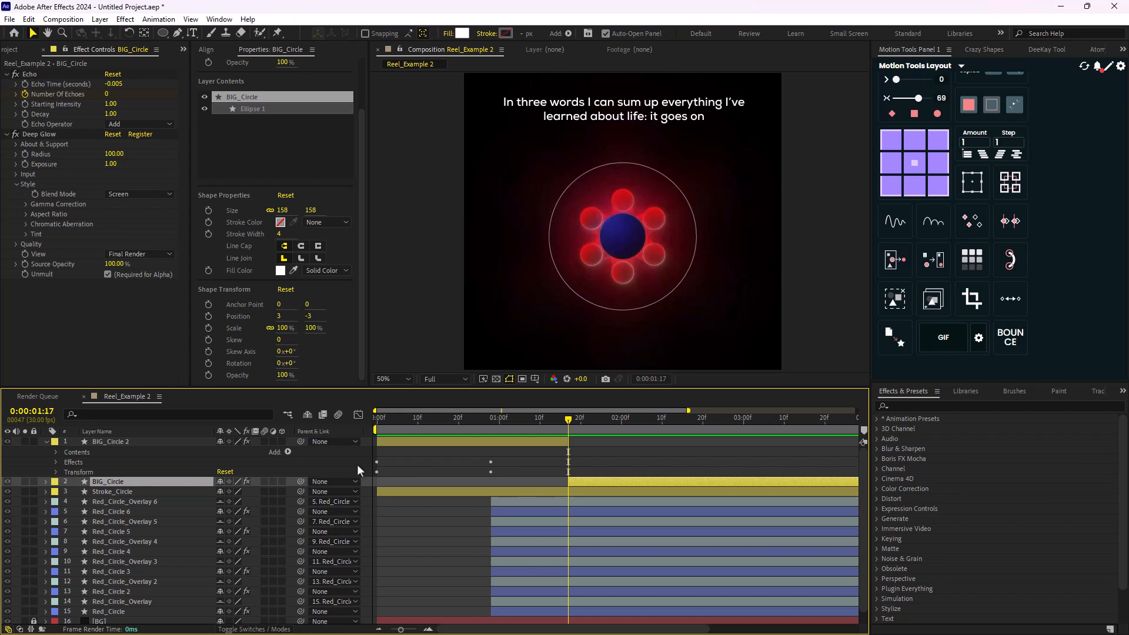
key("ctrl+z")
key("ctrl+z")
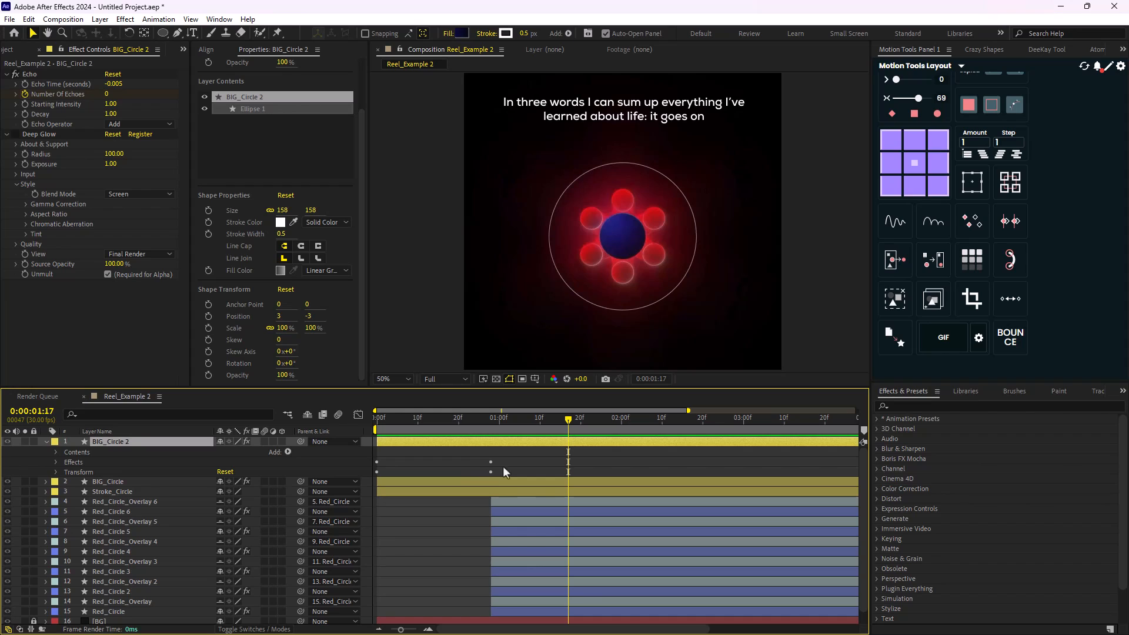
- Trim BIG_Circle 2 to start at 0:00:01:17 and BIG_Circle to end at 0:00:01:16, and play the reference
key("alt+bracketleft")
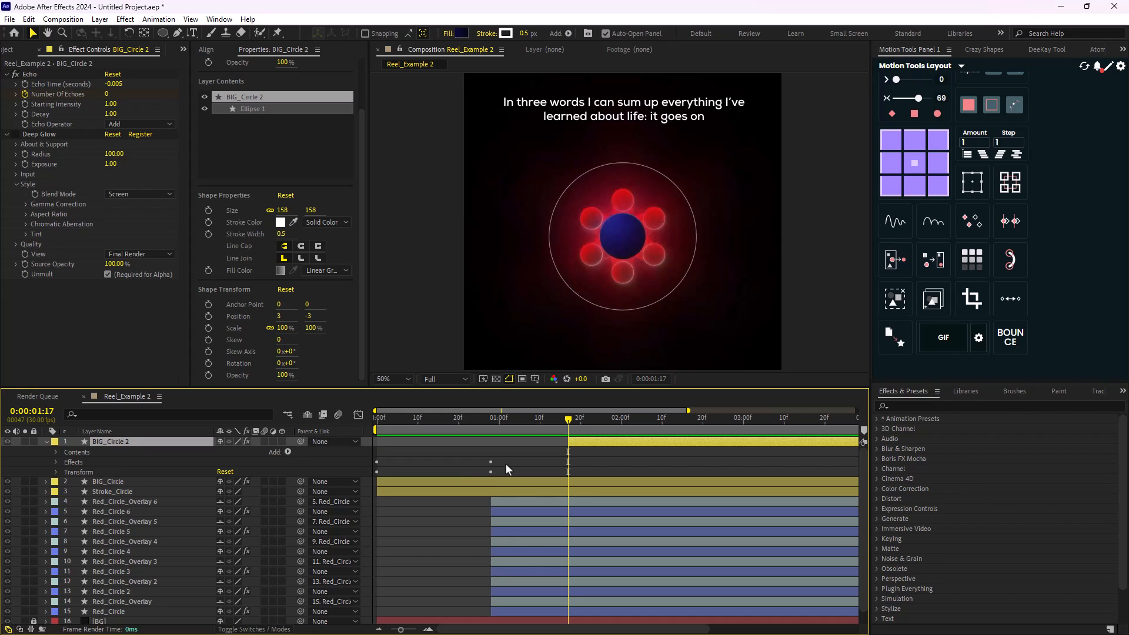
left_click(560, 481)
key("Page_Up")
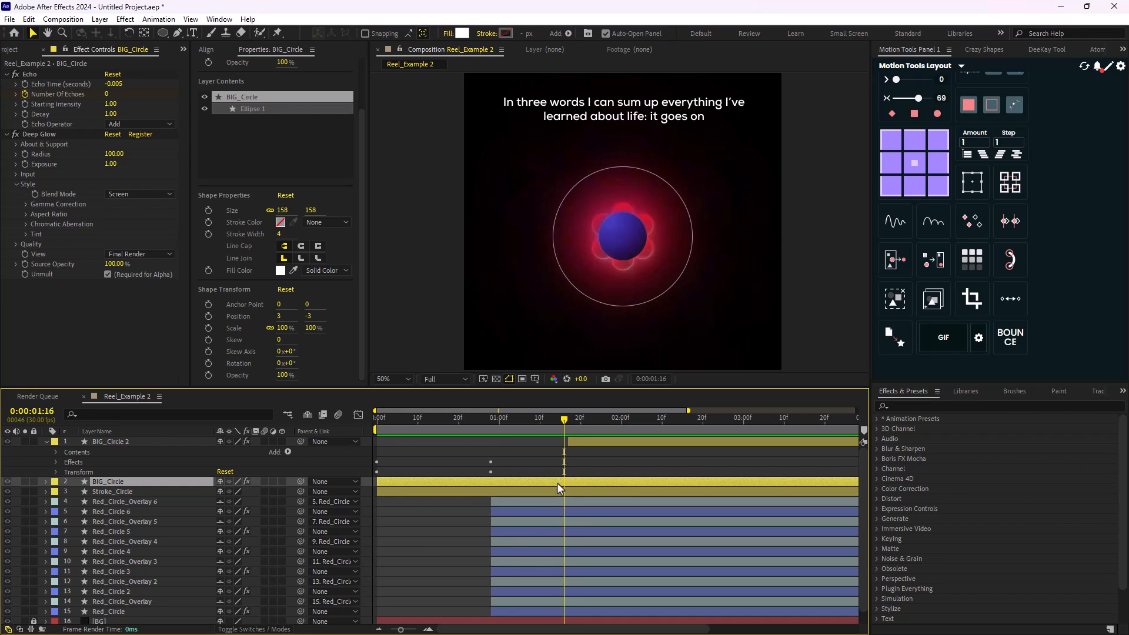
key("alt+bracketright")
key("space")
key("space")
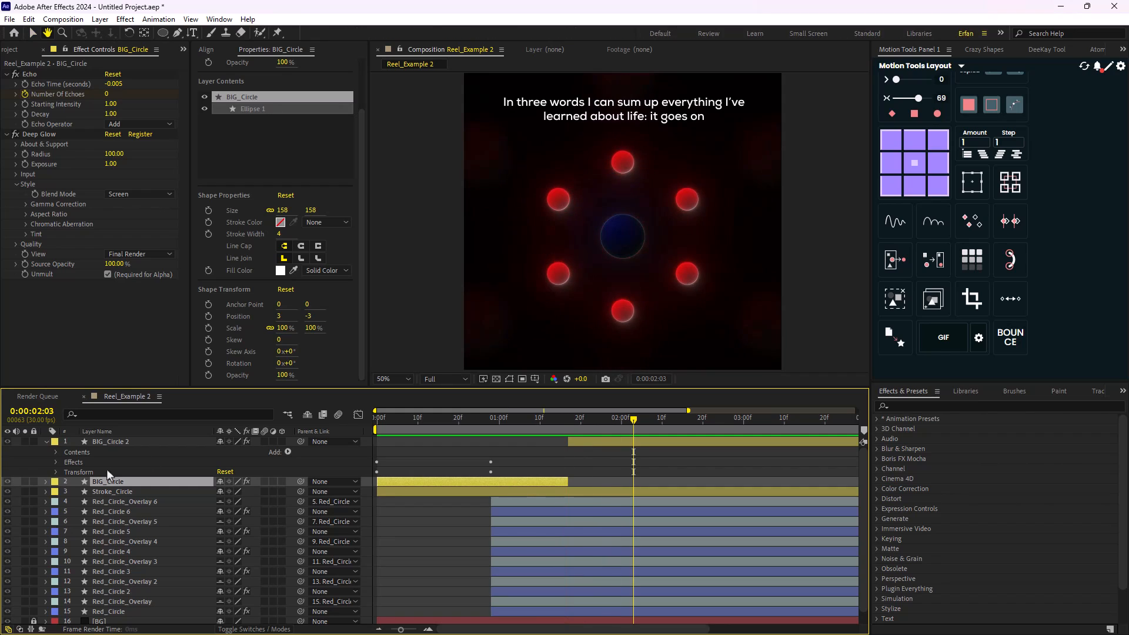
- Collapse BIG_Circle 2 and unsolo the [Reel_Example] reference layer, and scrub through the change from purple to dark blue circle
left_click(47, 443)
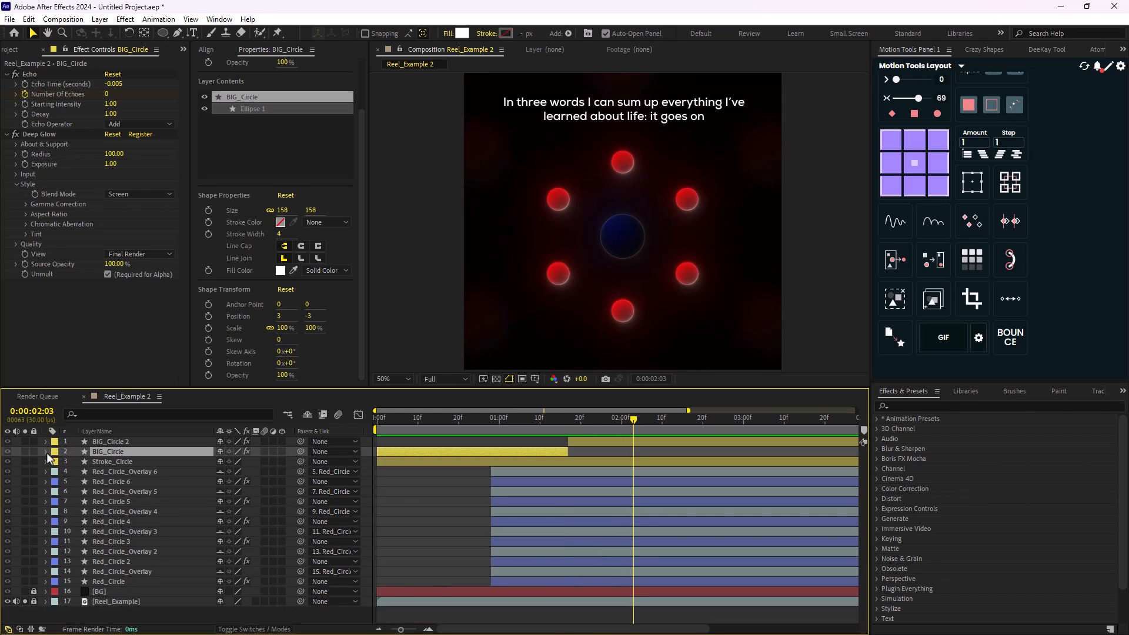
left_click(25, 602)
left_click(6, 610)
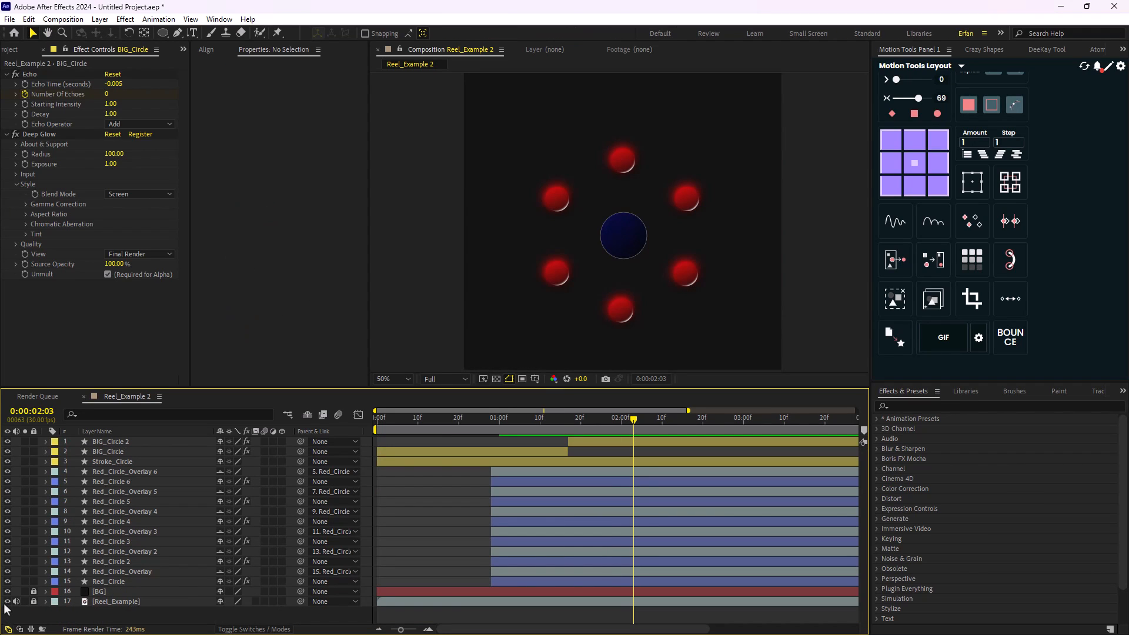
left_click_drag(633, 418, 503, 419)
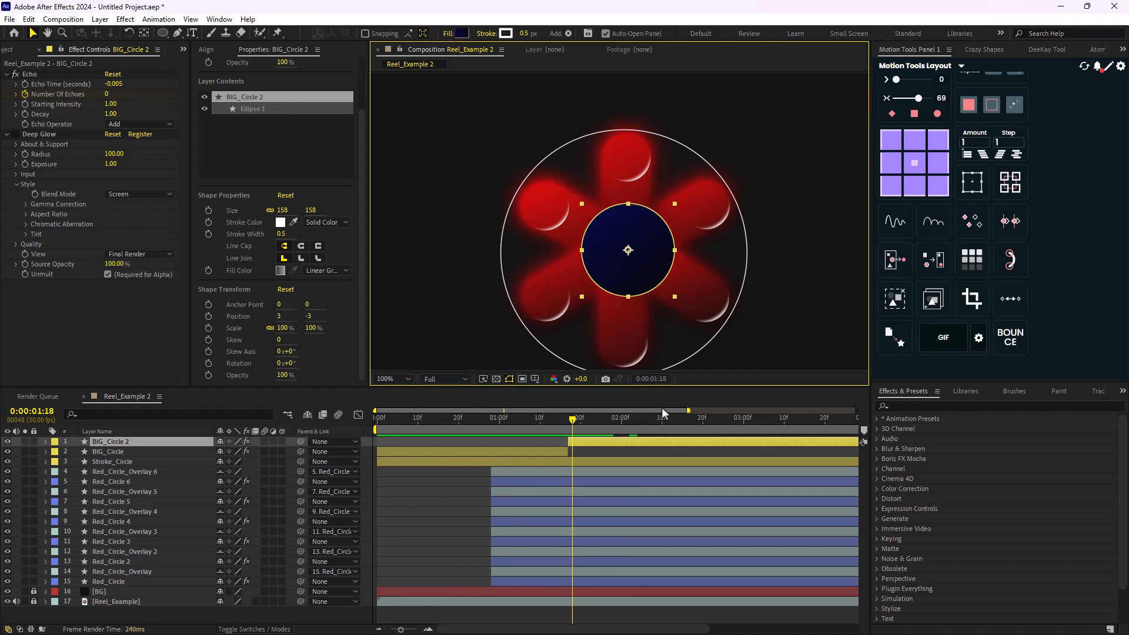
left_click_drag(572, 422, 562, 424)
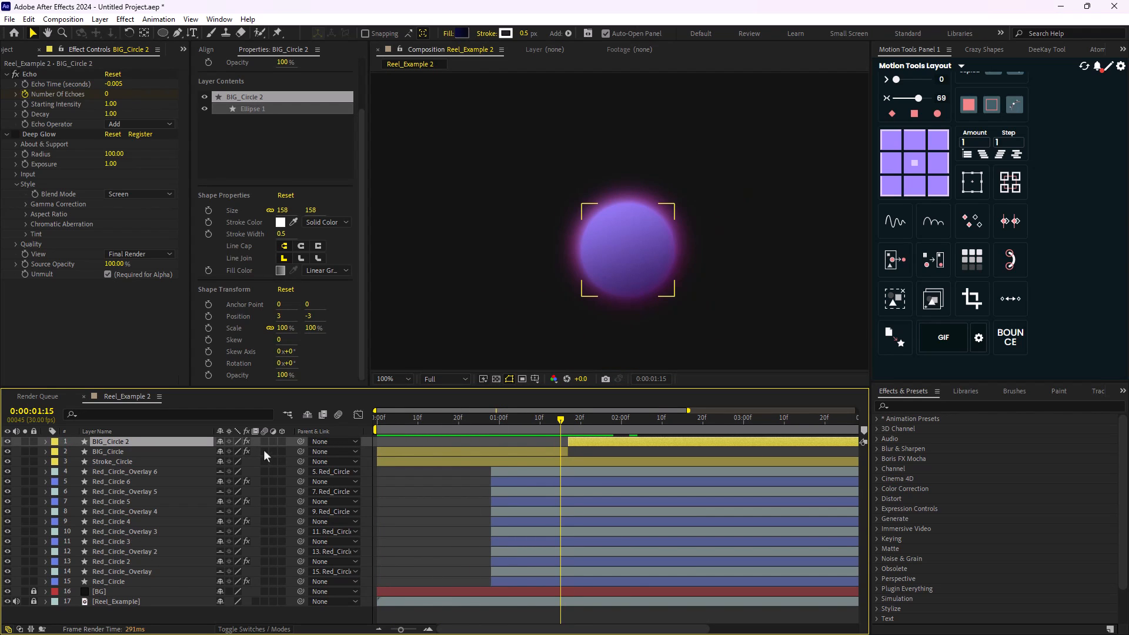
- Keyframe the scale of BIG_Circle 2 from 110% at 0:00:01:14 to 100% at 0:00:01:21 and play it back
key("s")
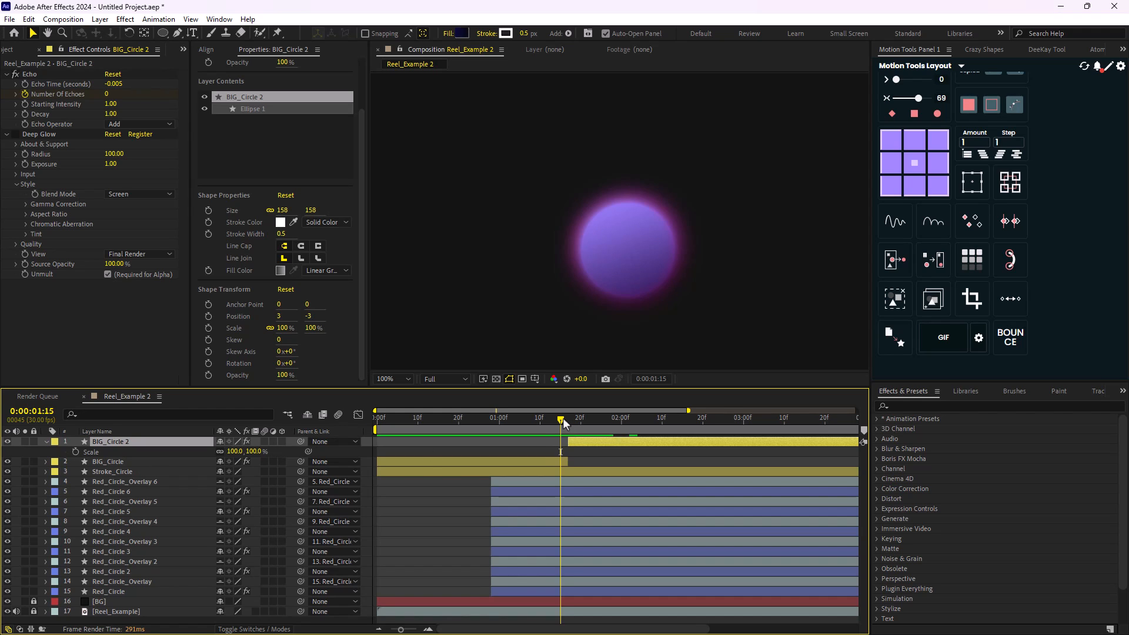
left_click_drag(563, 417, 586, 425)
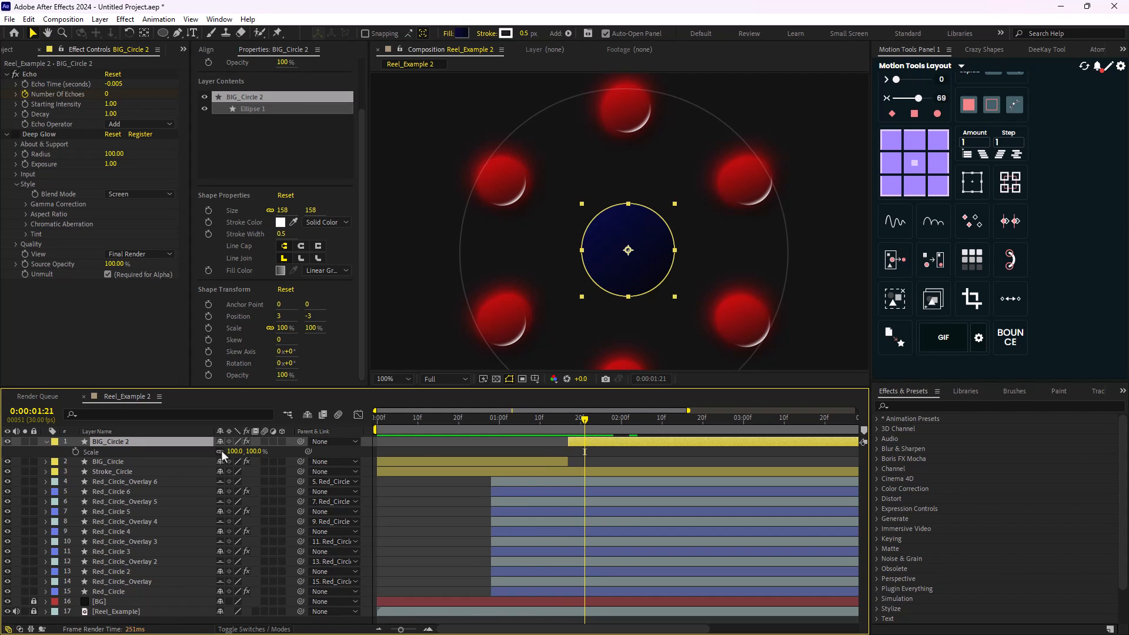
left_click(76, 452)
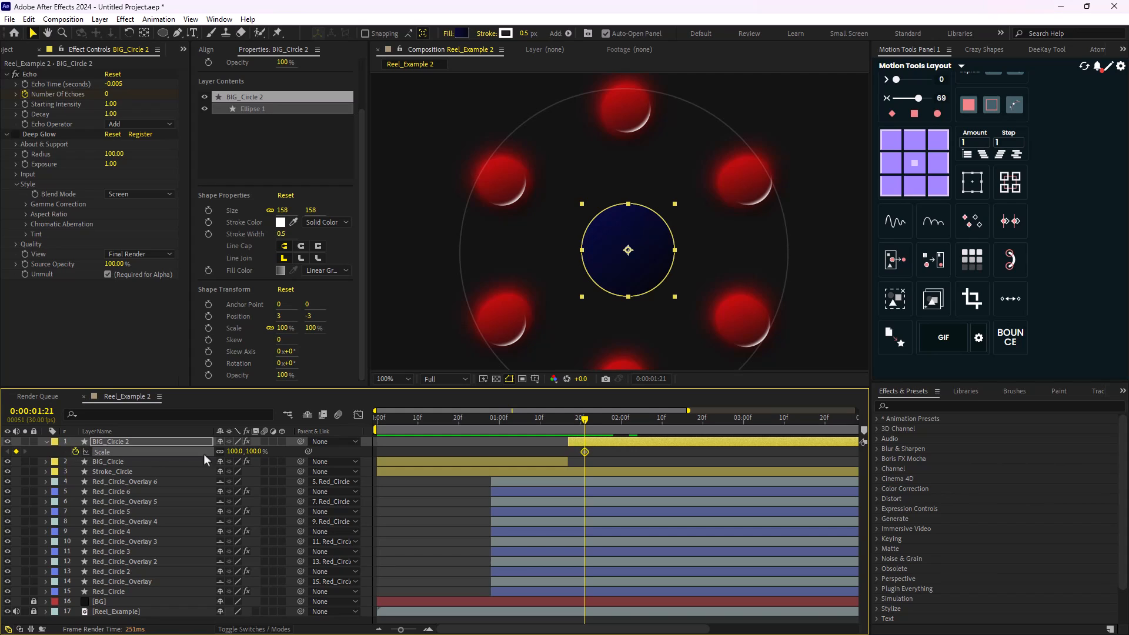
left_click_drag(585, 425, 556, 432)
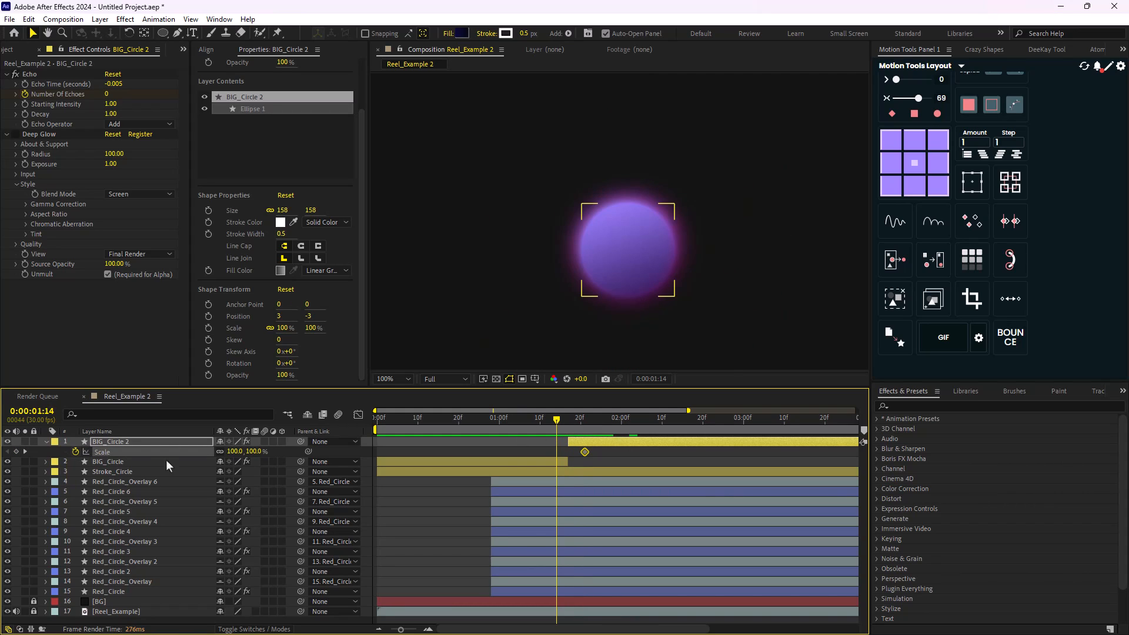
left_click(232, 452)
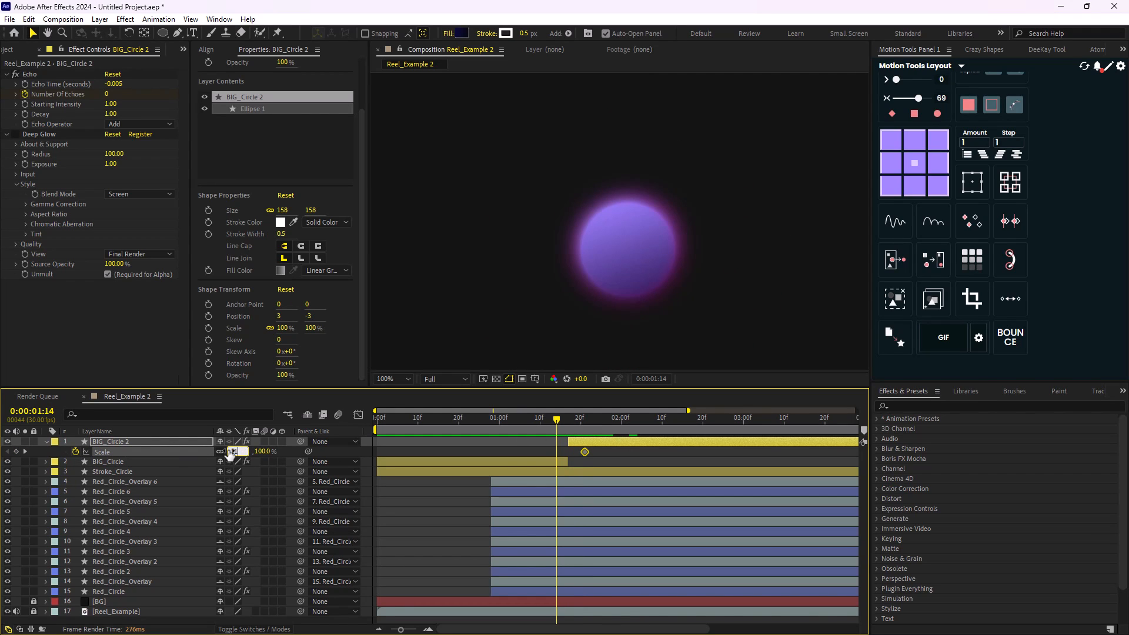
type("110")
key("Return")
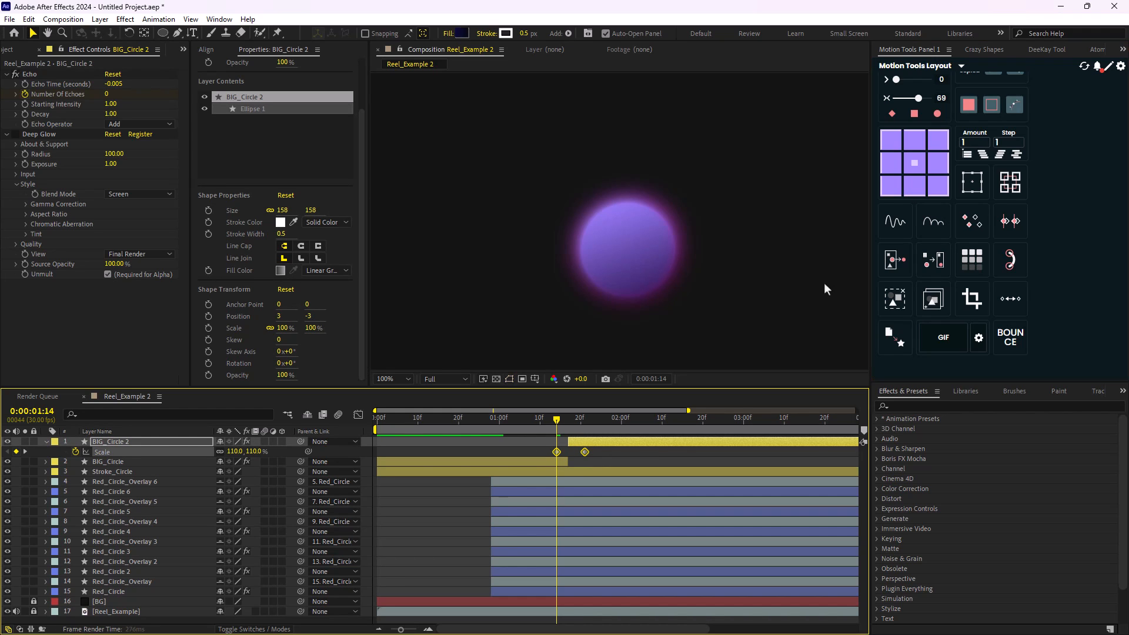
key("space")
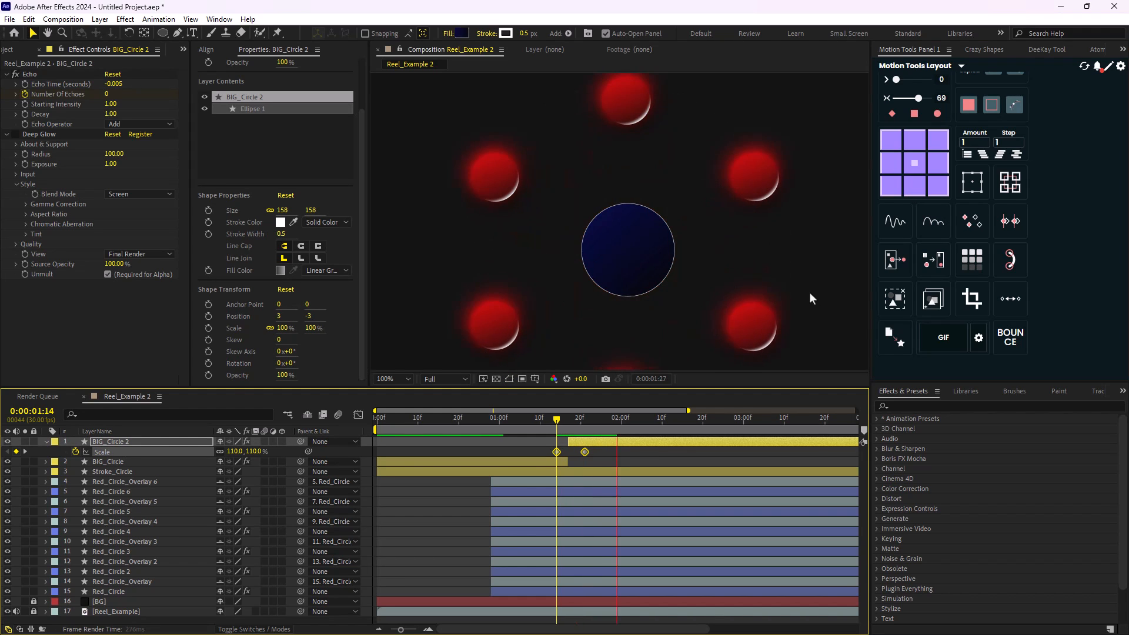
left_click_drag(618, 422, 538, 436)
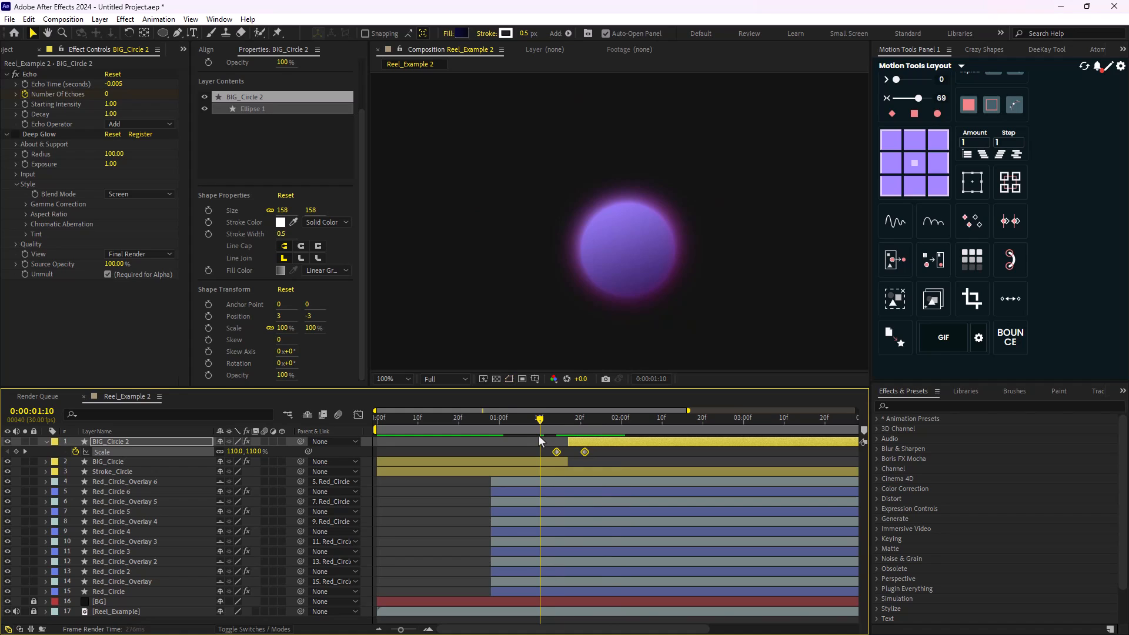
key("space")
key("space")
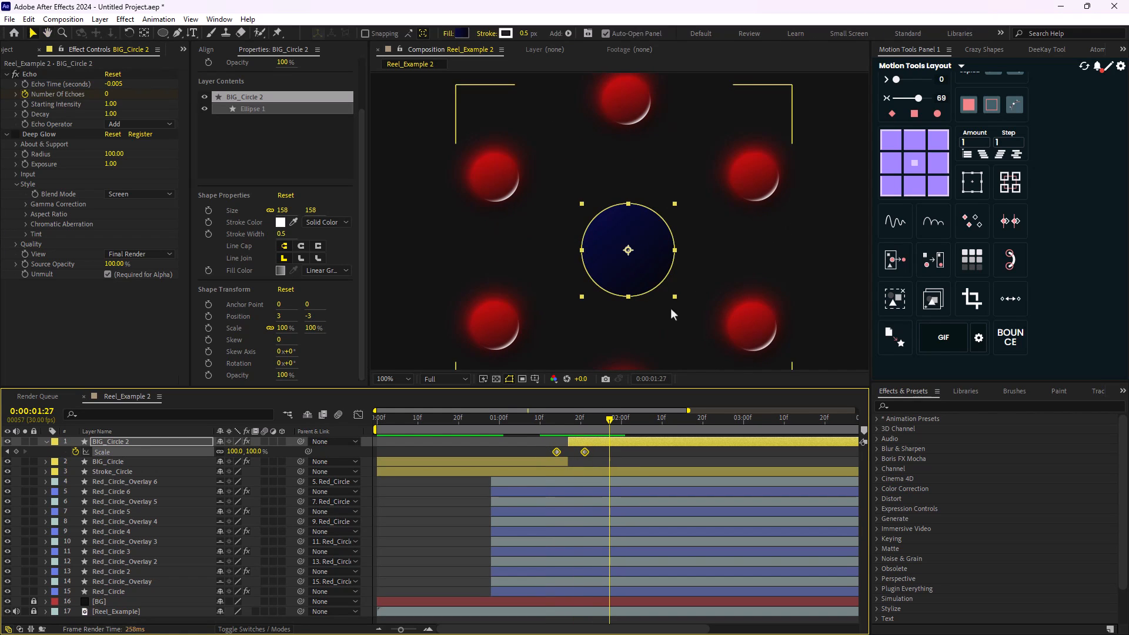
- Apply Easy Ease to both scale keyframes of BIG_Circle 2 and set the Motion Tools easing influence to 82
key("F9")
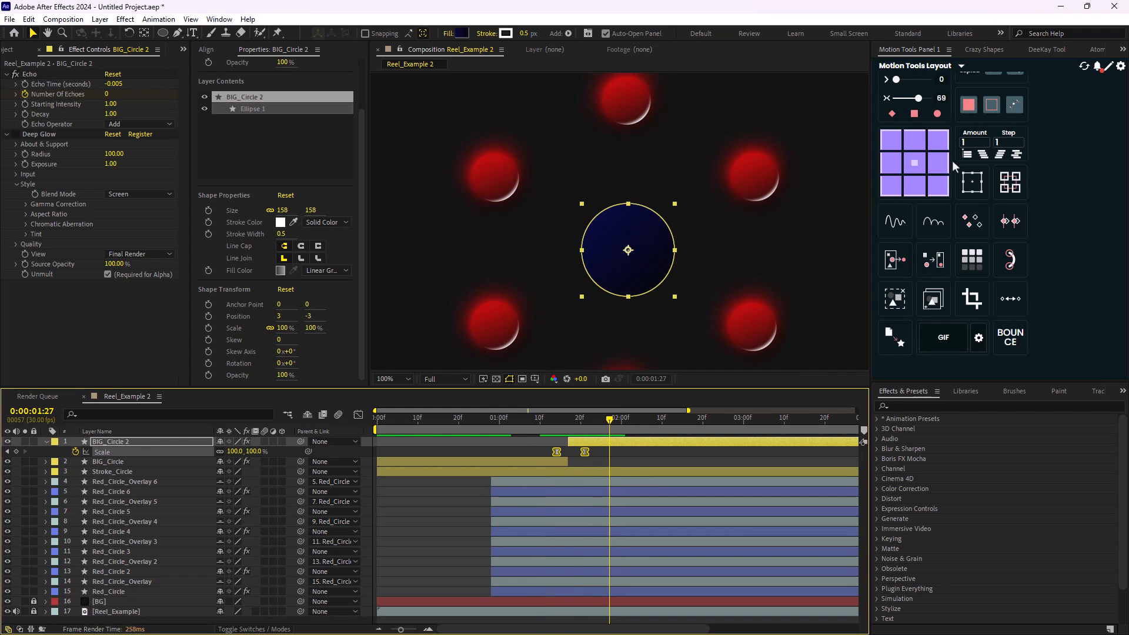
left_click_drag(919, 99, 923, 100)
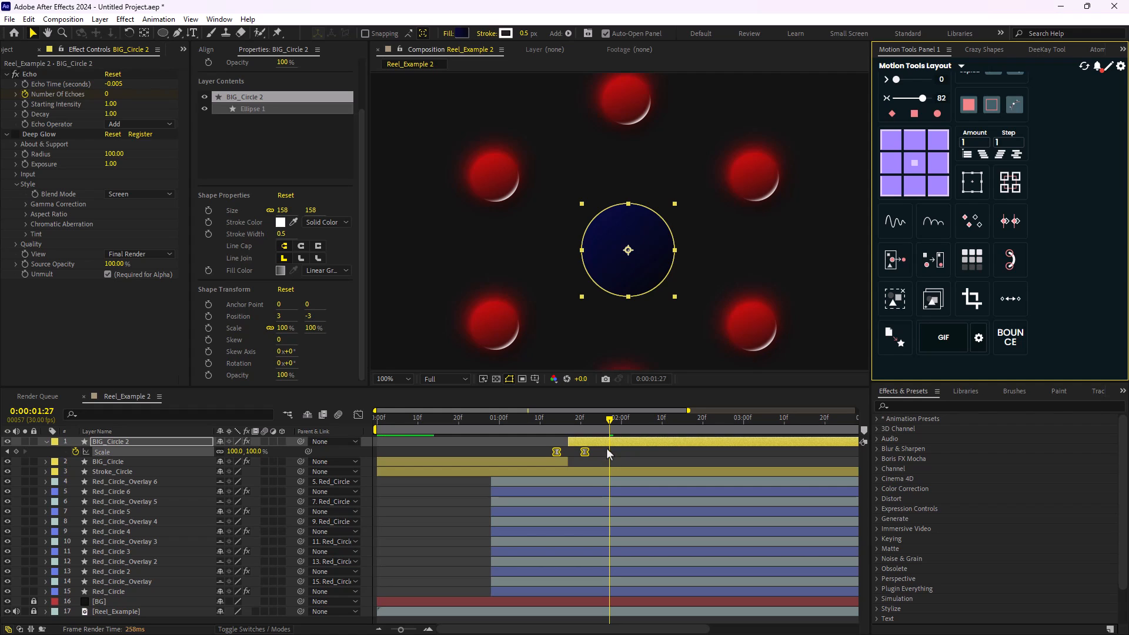
left_click(606, 449)
- Make the last scale keyframe of BIG_Circle 2 linear, apply the BOUNCE preset to the scale, and preview the animation
left_click(586, 452, "ctrl")
left_click_drag(599, 450, 541, 454)
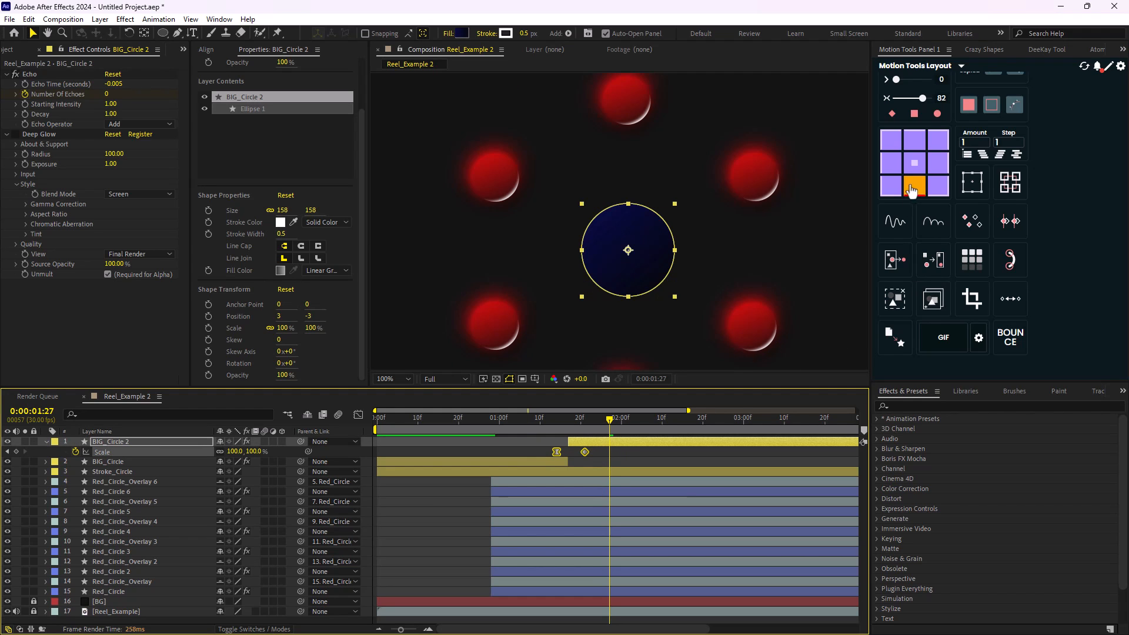
left_click(1011, 336)
left_click_drag(609, 421, 504, 426)
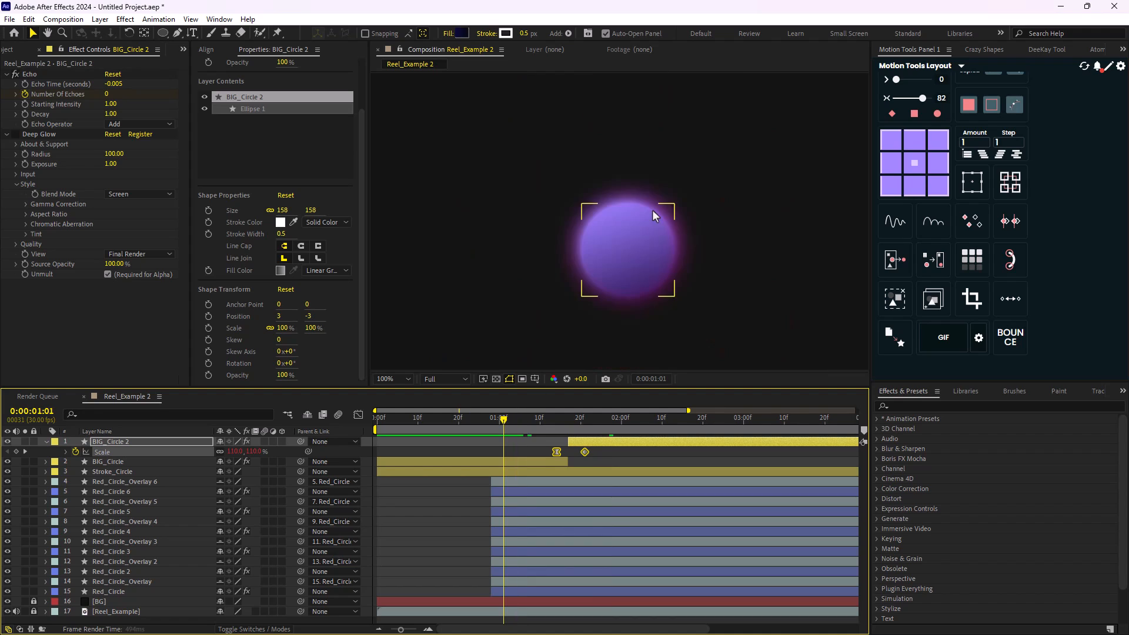
scroll(653, 213, "down", 1)
key("space")
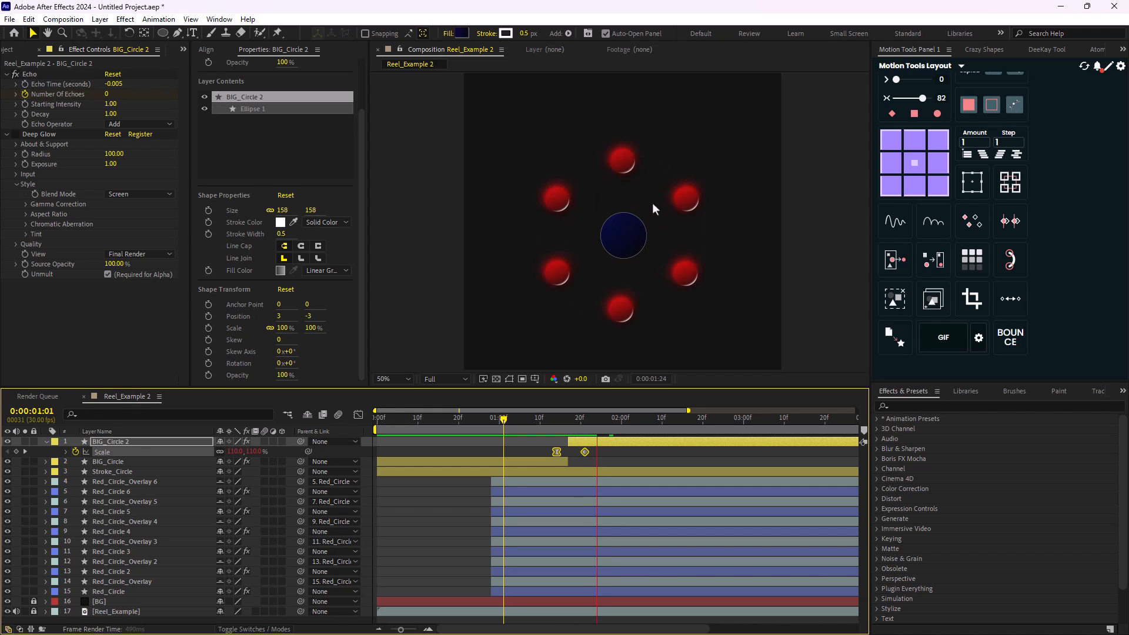
left_click_drag(625, 431, 517, 413)
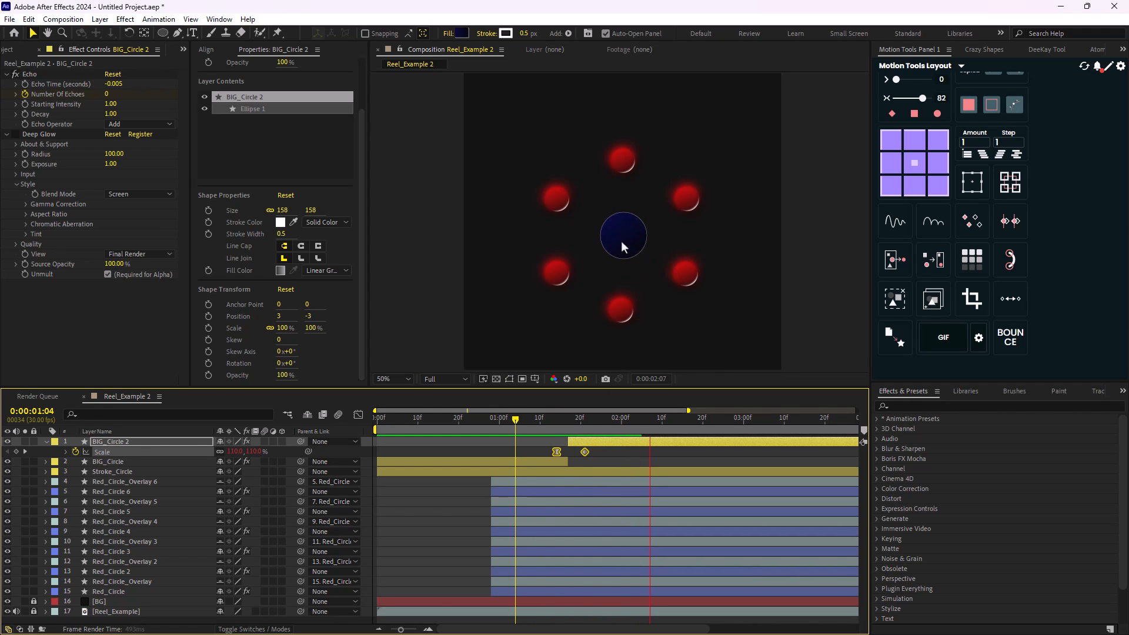
key("space")
- Set the end of the work area to 0:00:02:15
scroll(621, 241, "down", 2)
left_click_drag(649, 423, 970, 435)
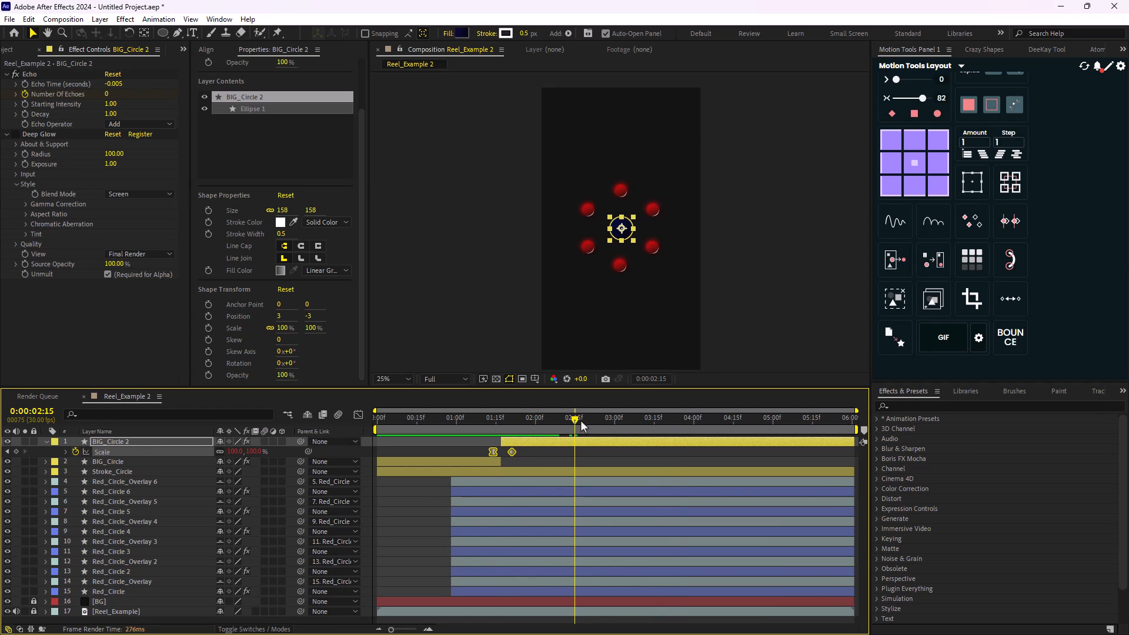
mouse_move(583, 426)
left_mouse_down()
mouse_move(599, 426)
mouse_move(575, 428)
left_mouse_up()
key("n")
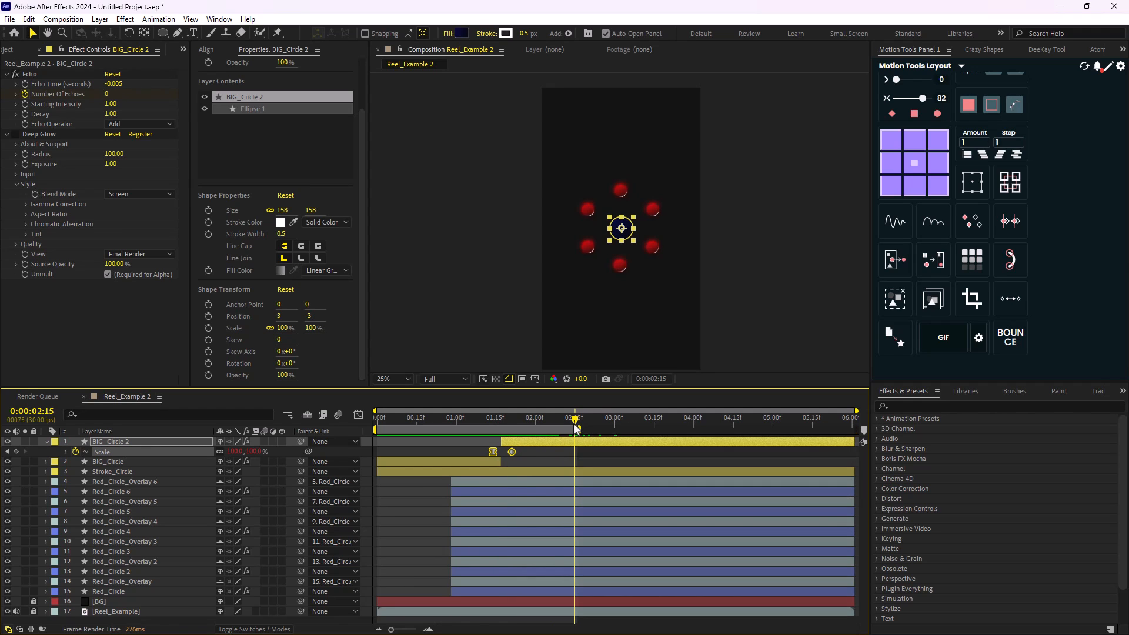
- Preview the animation within the work area, then check the switch to the dark blue circle up to about 0:00:01:23
key("space")
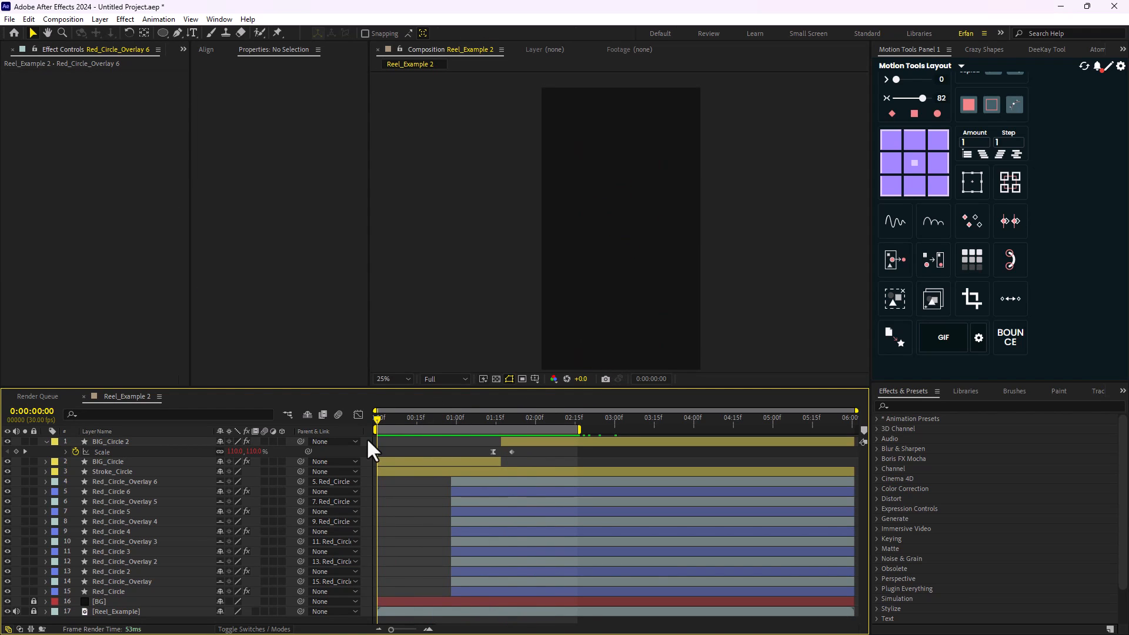
key("space")
key("comma")
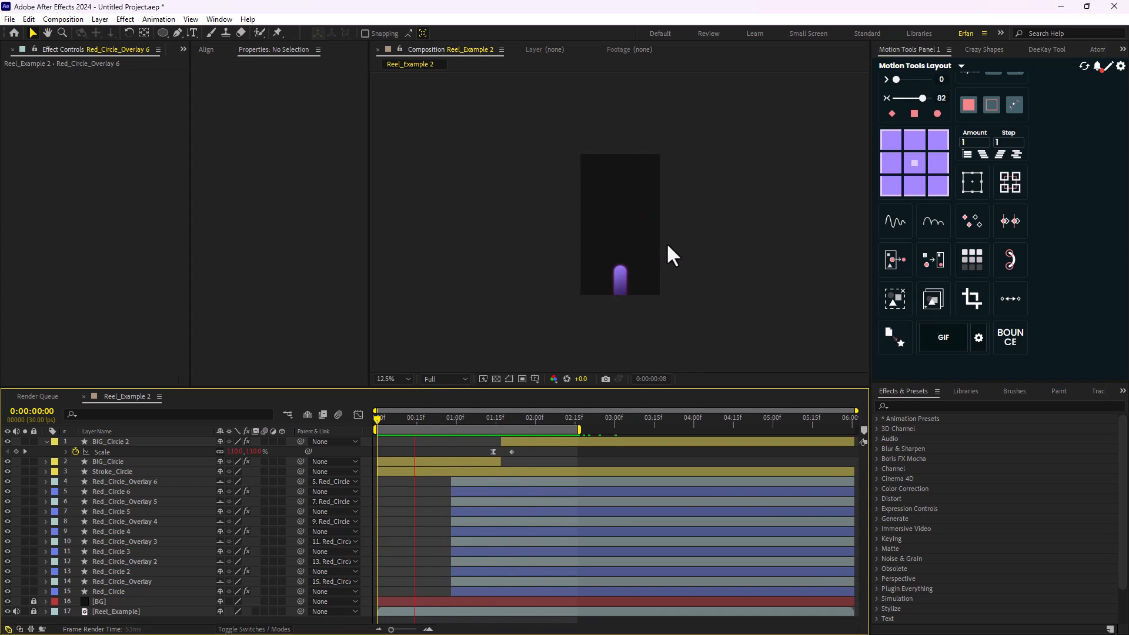
scroll(629, 257, "up", 4)
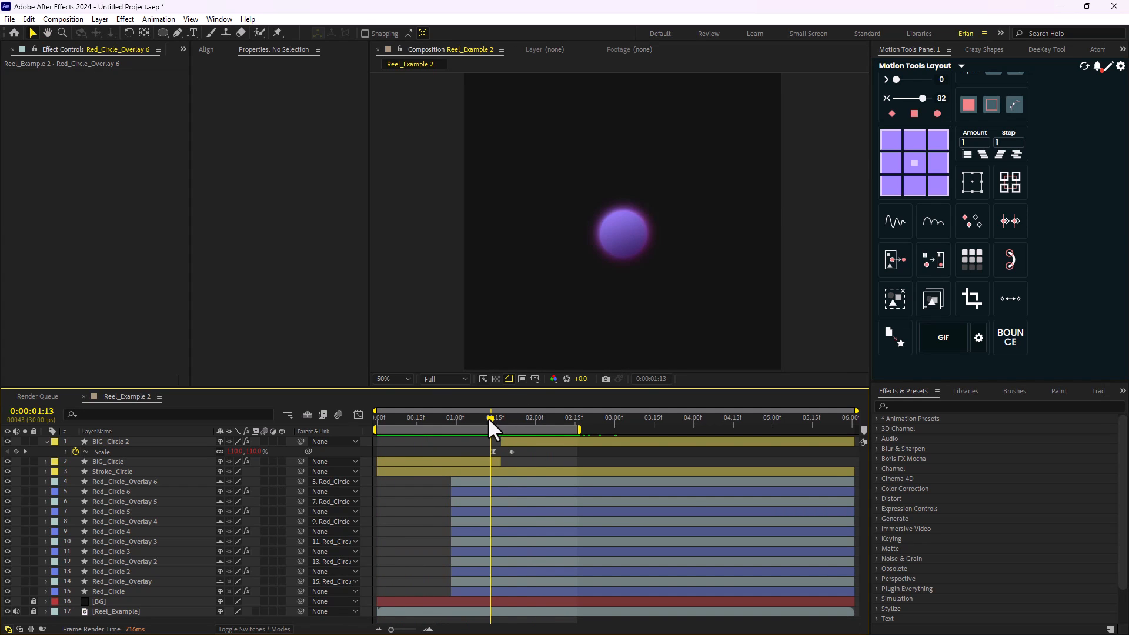
left_click_drag(488, 417, 512, 426)
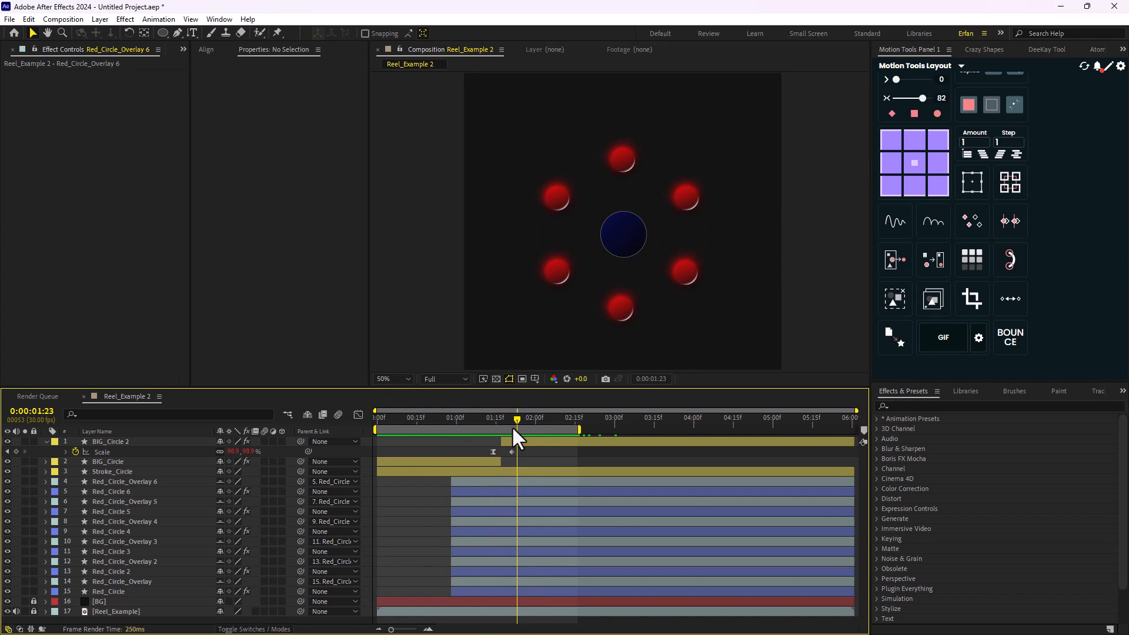
- Copy the Deep Glow effect from Red_Circle 6 onto Red_Circle_Overlay 6
left_click(123, 493)
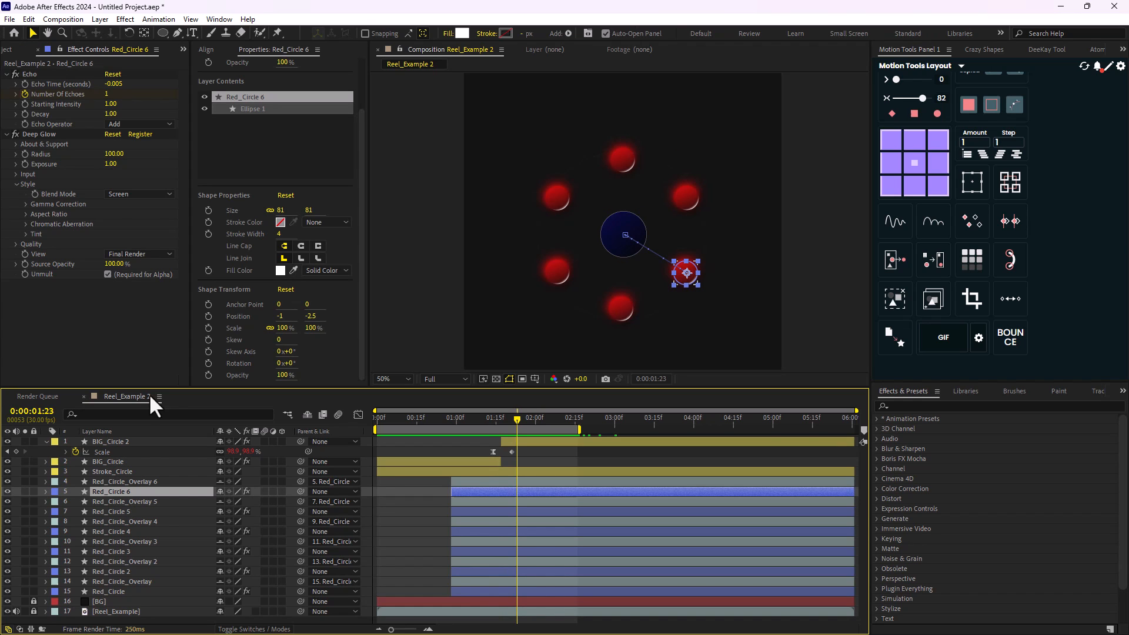
left_click(33, 132)
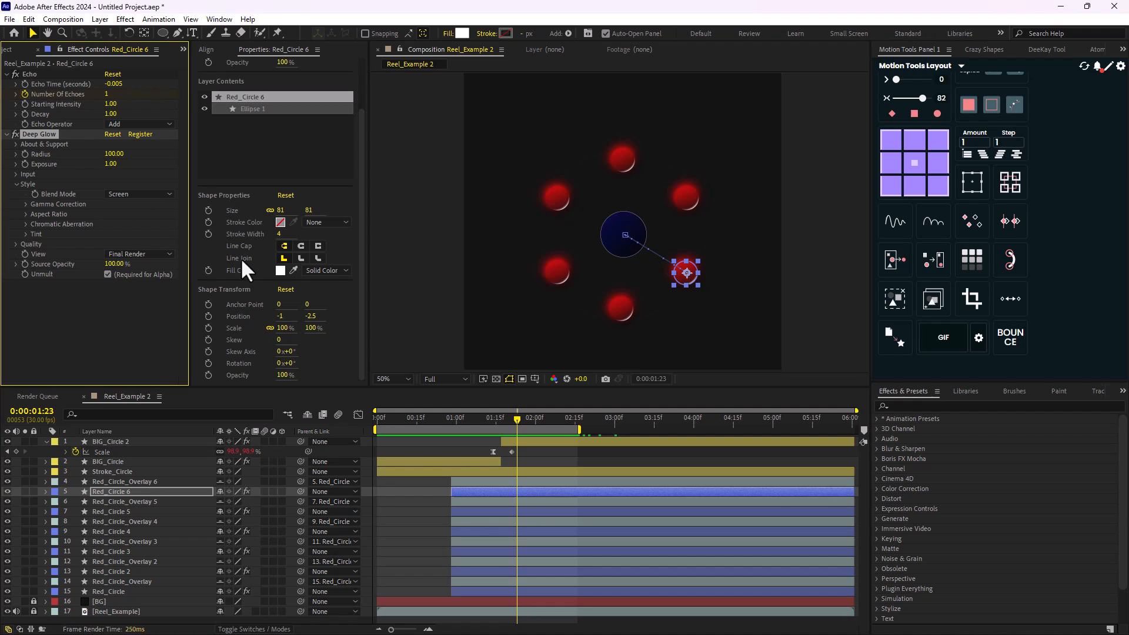
left_click(125, 481)
left_click(39, 75)
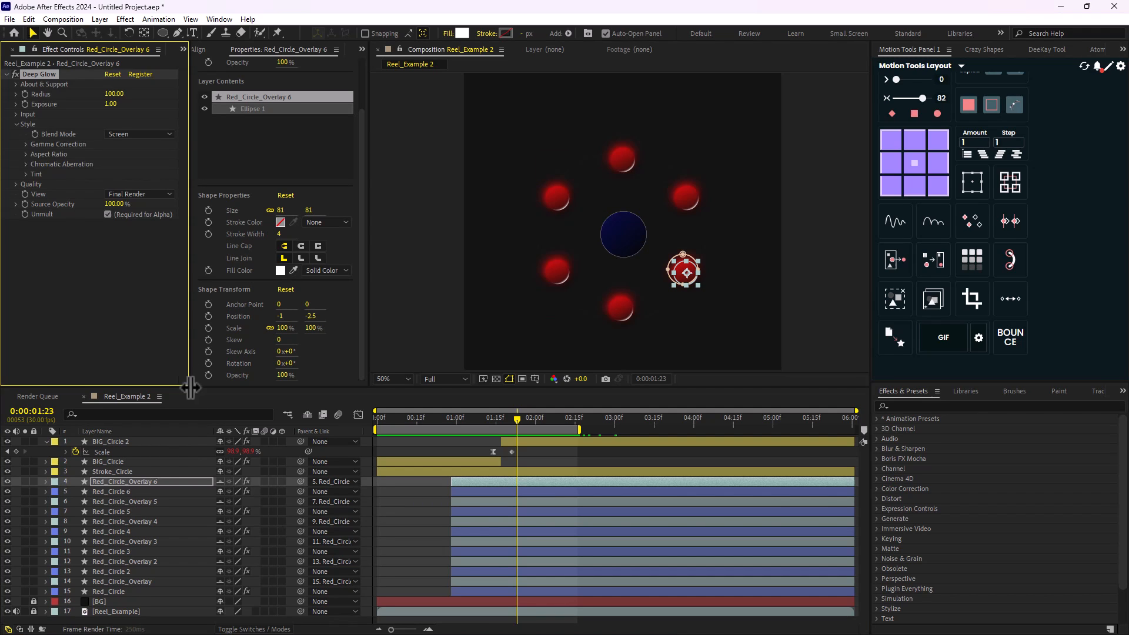
- Paste the Deep Glow effect onto Red_Circle_Overlay 5, 4, 3 and 2 and onto the original Red_Circle_Overlay
left_click(128, 502)
key("ctrl+v")
left_click(139, 521)
key("ctrl+v")
left_click(150, 542)
key("ctrl+v")
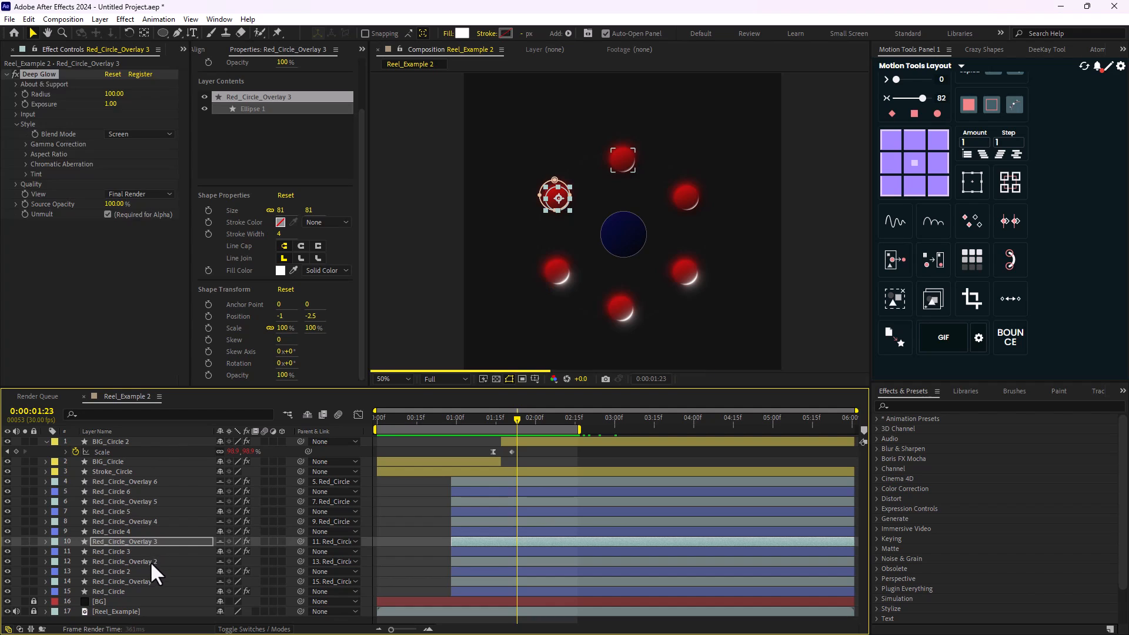
left_click(150, 561)
key("ctrl+v")
left_click(144, 580)
key("ctrl+v")
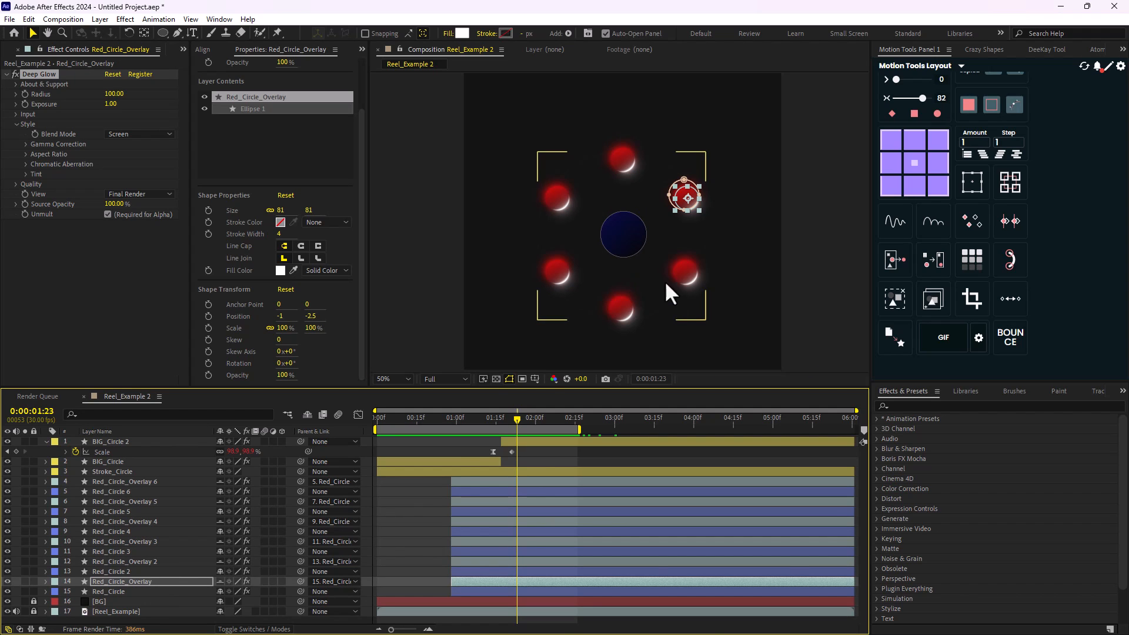
- Inspect the glow on the red circle overlays up close and play back the animation in full frame
left_click(704, 327)
key("period")
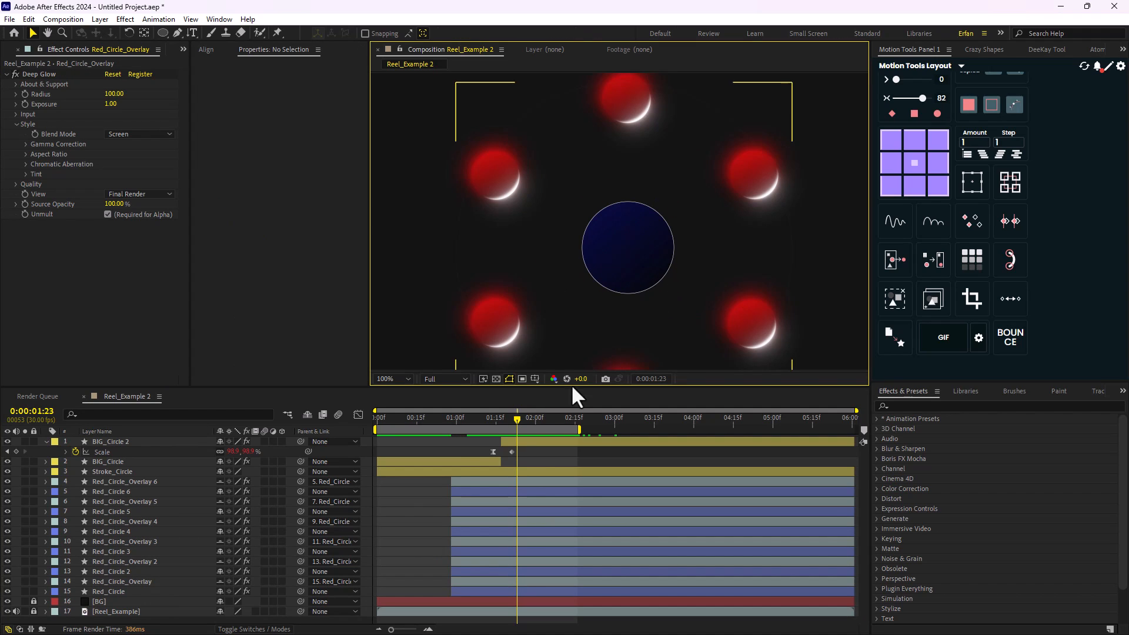
left_click_drag(518, 421, 475, 425)
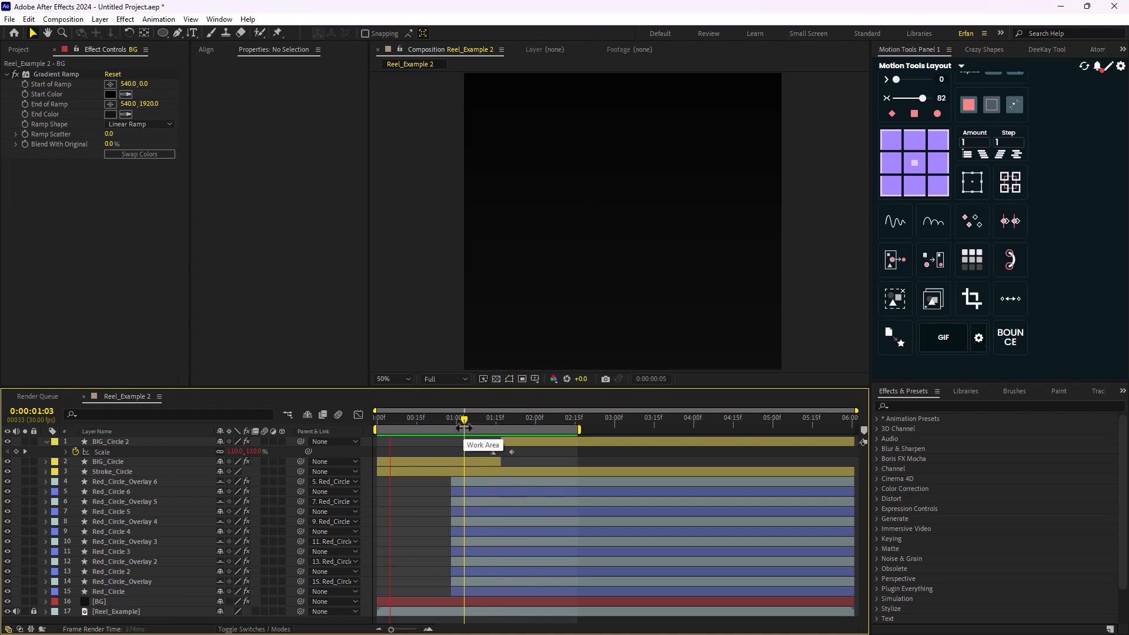
key("comma")
key("comma")
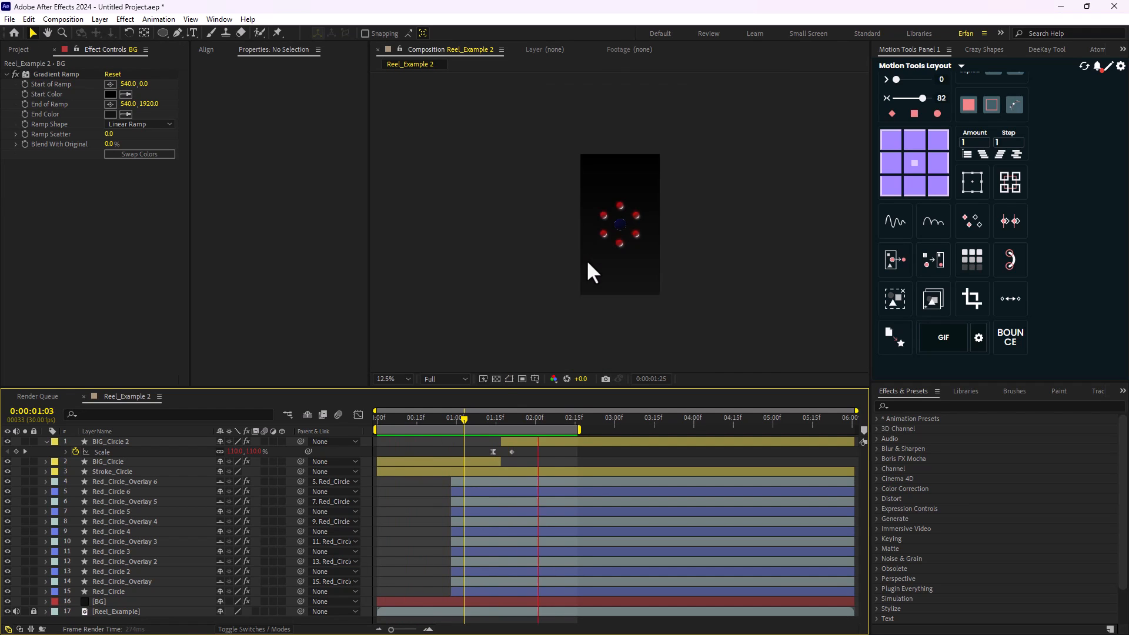